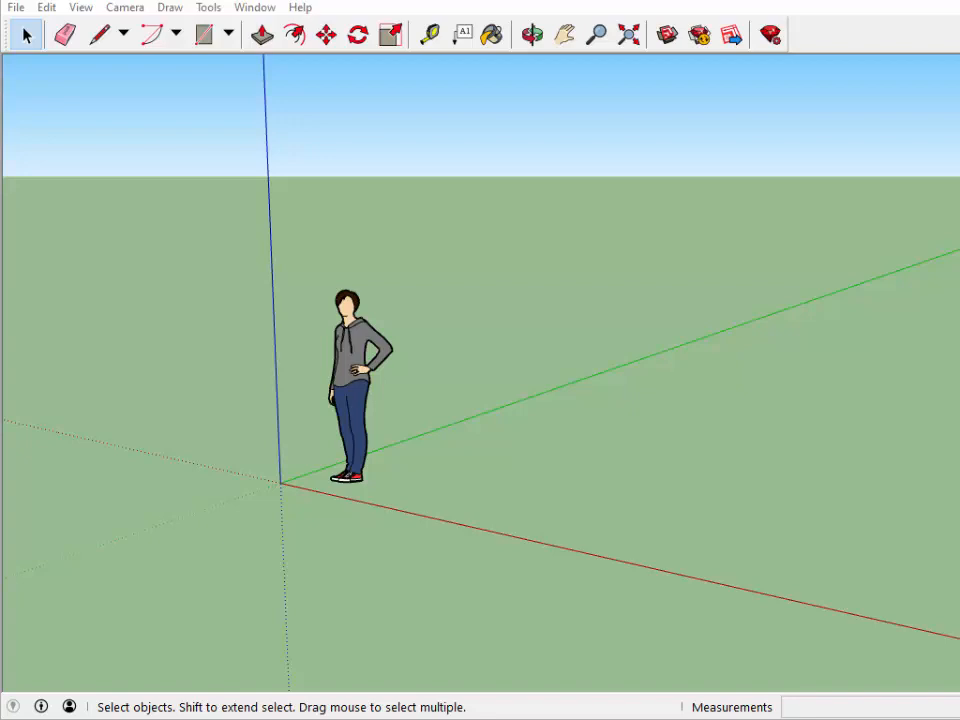
- Examine the empty scene around the standing figure by panning across it and zooming in and out
left_click(564, 37)
left_click_drag(677, 437, 533, 474)
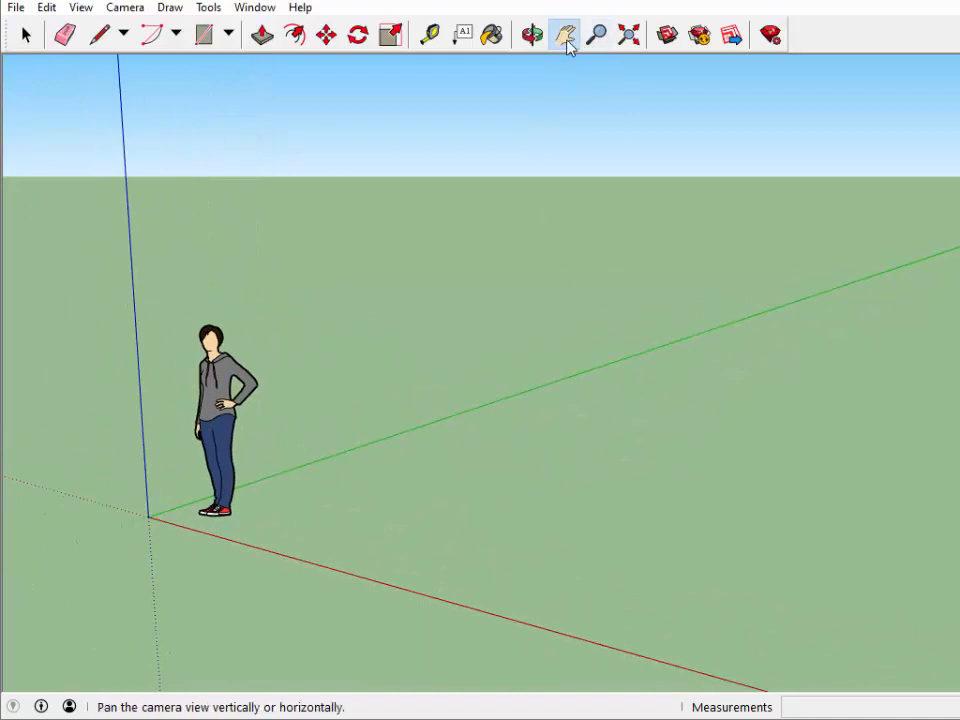
left_click_drag(643, 392, 482, 392)
scroll(476, 380, "down", 4)
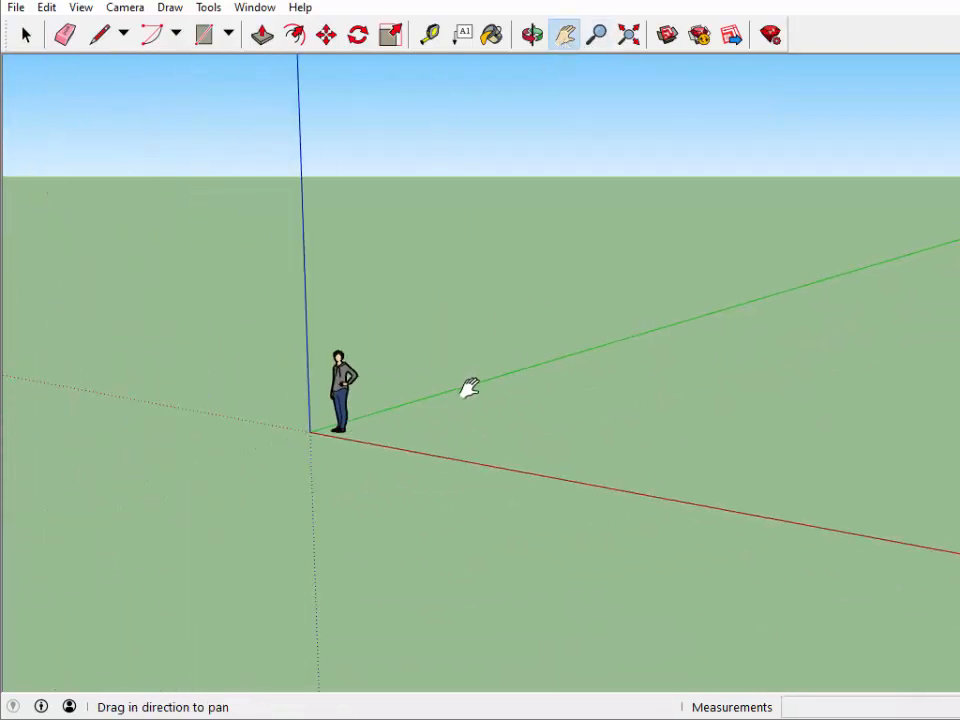
scroll(469, 389, "up", 3)
scroll(459, 429, "down", 2)
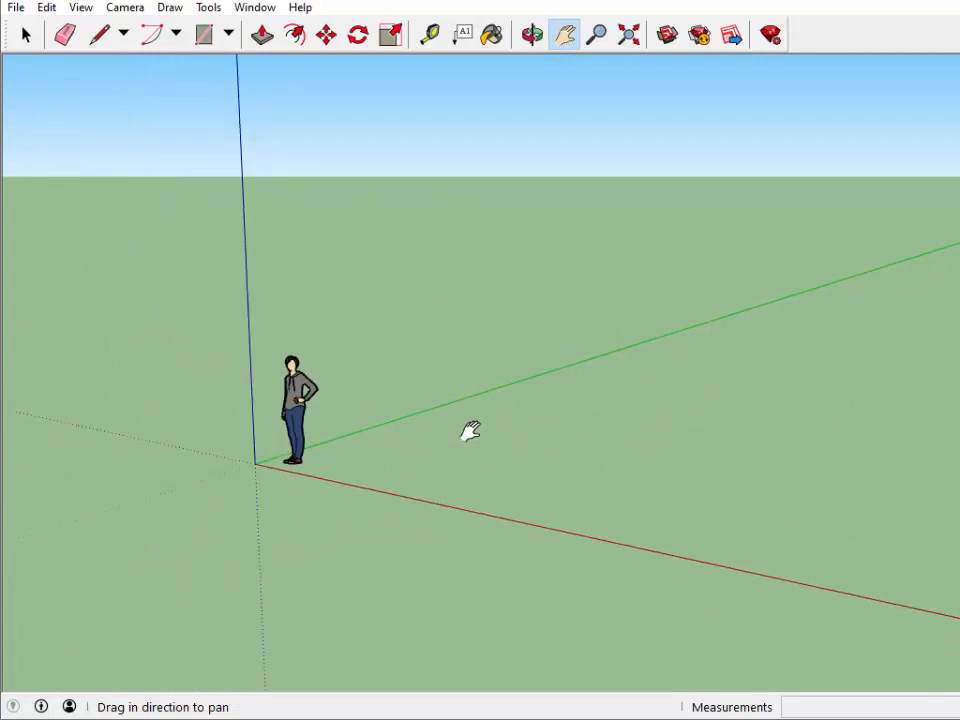
scroll(474, 452, "down", 2)
scroll(478, 401, "down", 4)
scroll(479, 405, "up", 5)
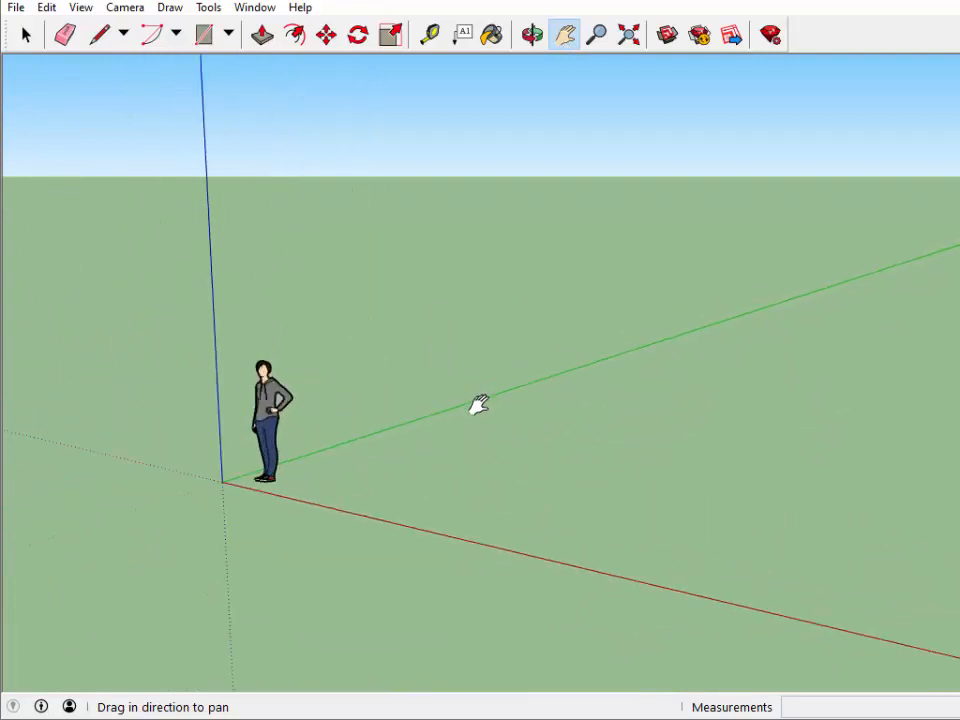
scroll(479, 405, "up", 2)
- View the scene from different angles by alternately orbiting and panning around the figure and axes
left_click(533, 35)
left_click_drag(349, 334, 336, 452)
right_click(343, 455)
left_click(388, 521)
left_click_drag(480, 448, 597, 428)
right_click(617, 393)
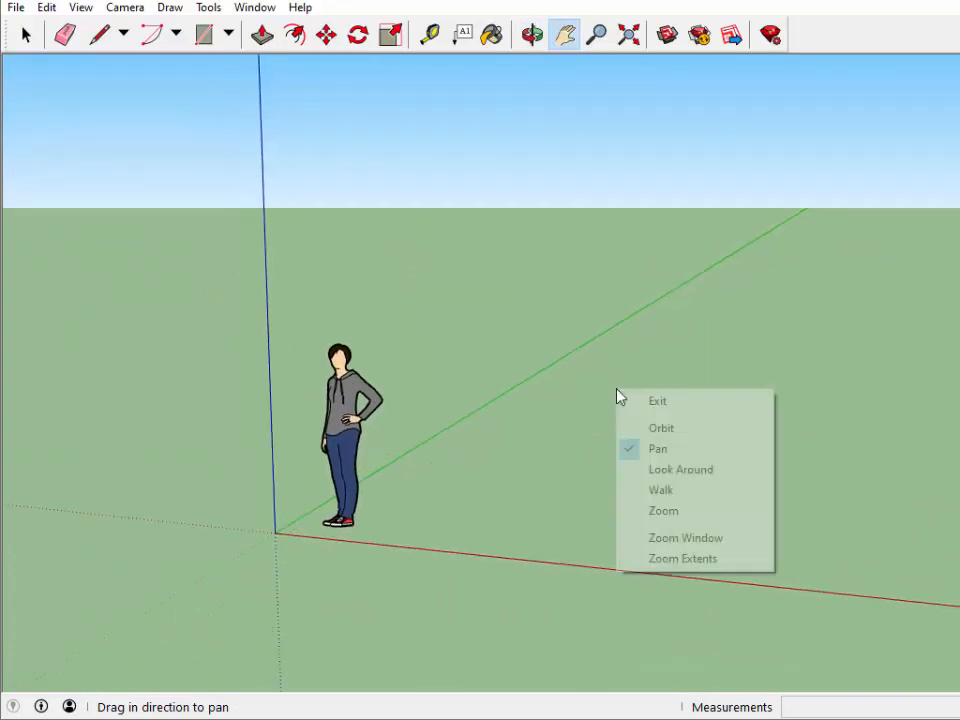
left_click(664, 429)
left_click_drag(748, 300, 572, 356)
right_click(708, 382)
left_click(754, 441)
right_click(492, 403)
left_click(528, 443)
left_click_drag(528, 447, 526, 392)
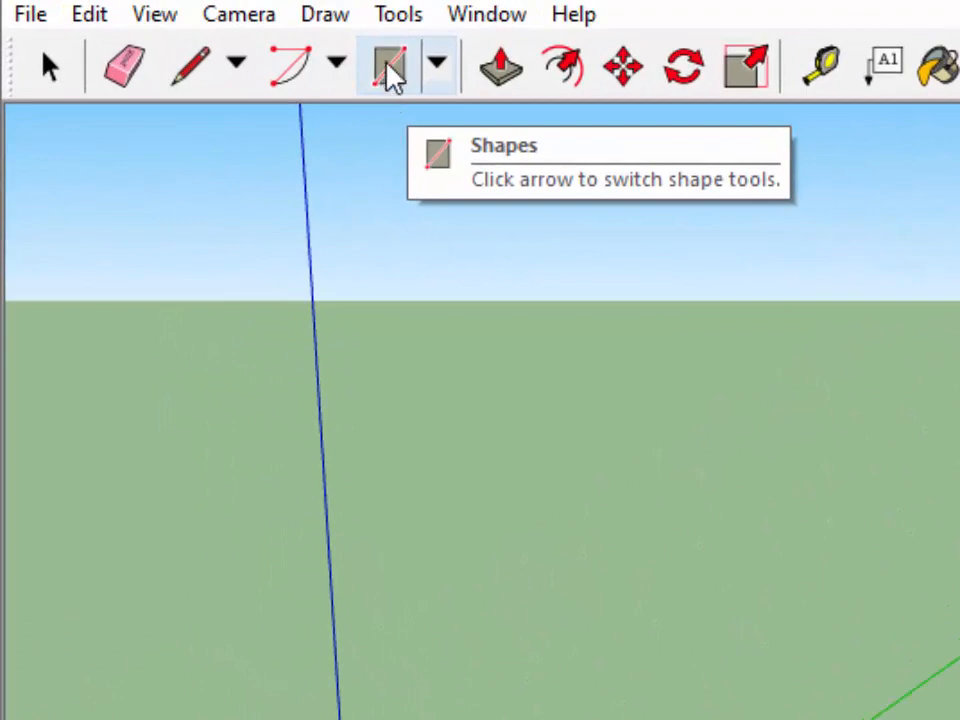
- Draw a 0,21 by 0,11 m rectangle on the ground, a short distance from the figure
left_click(390, 66)
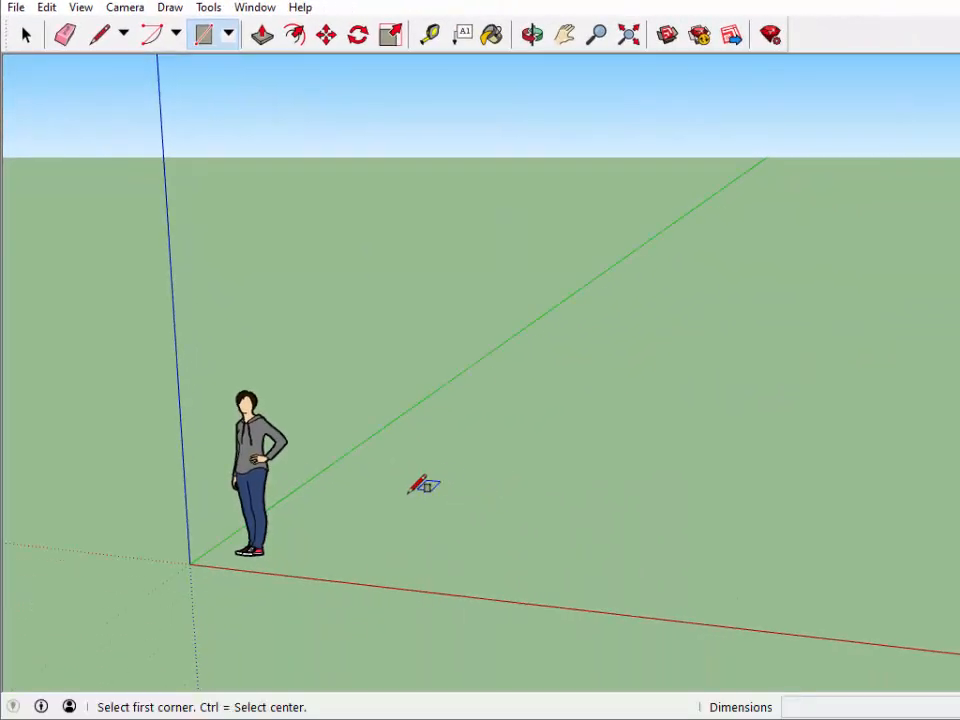
left_click(400, 484)
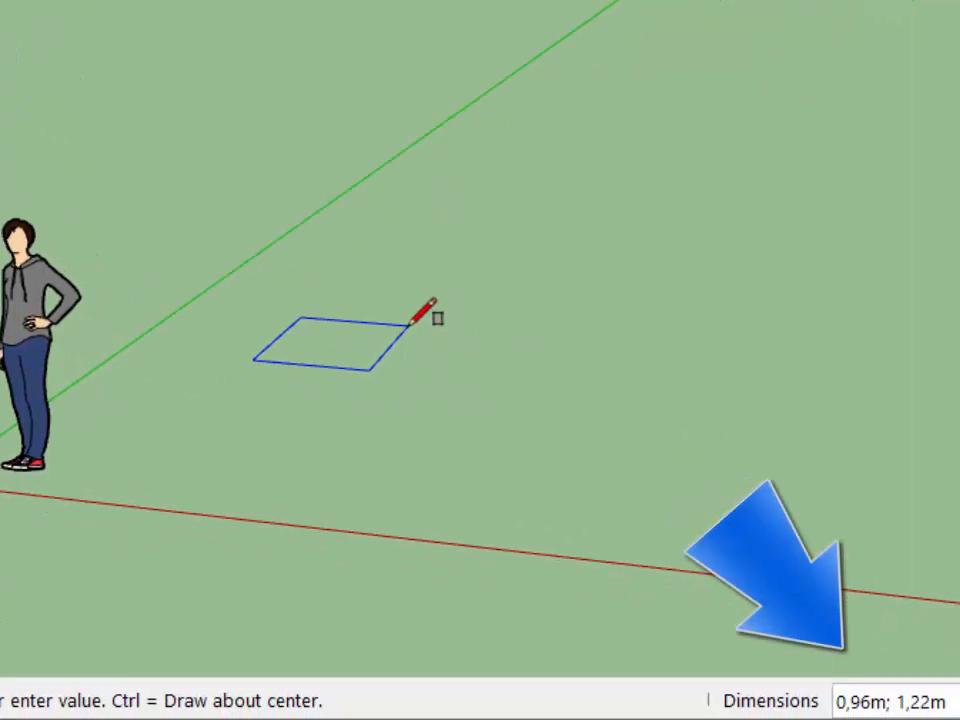
type("0,")
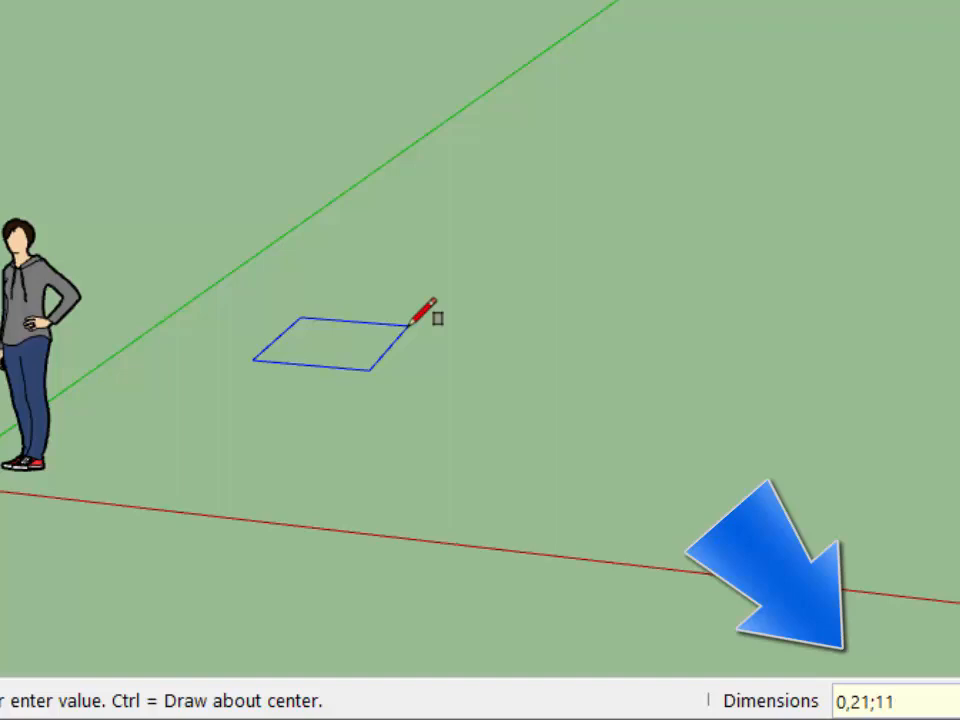
type("21;0,11")
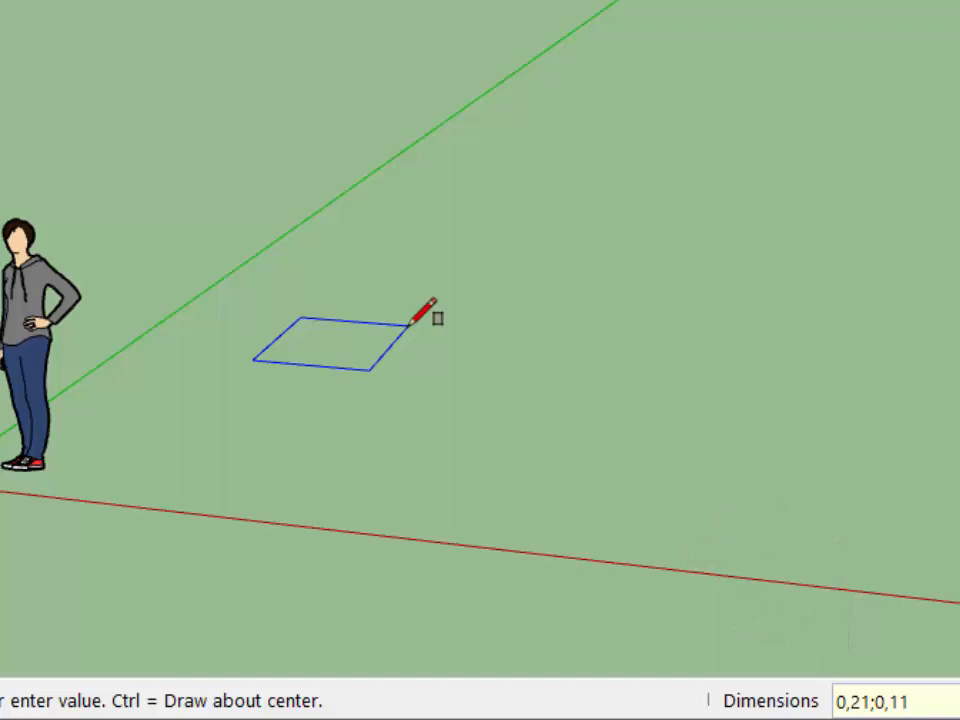
key("Return")
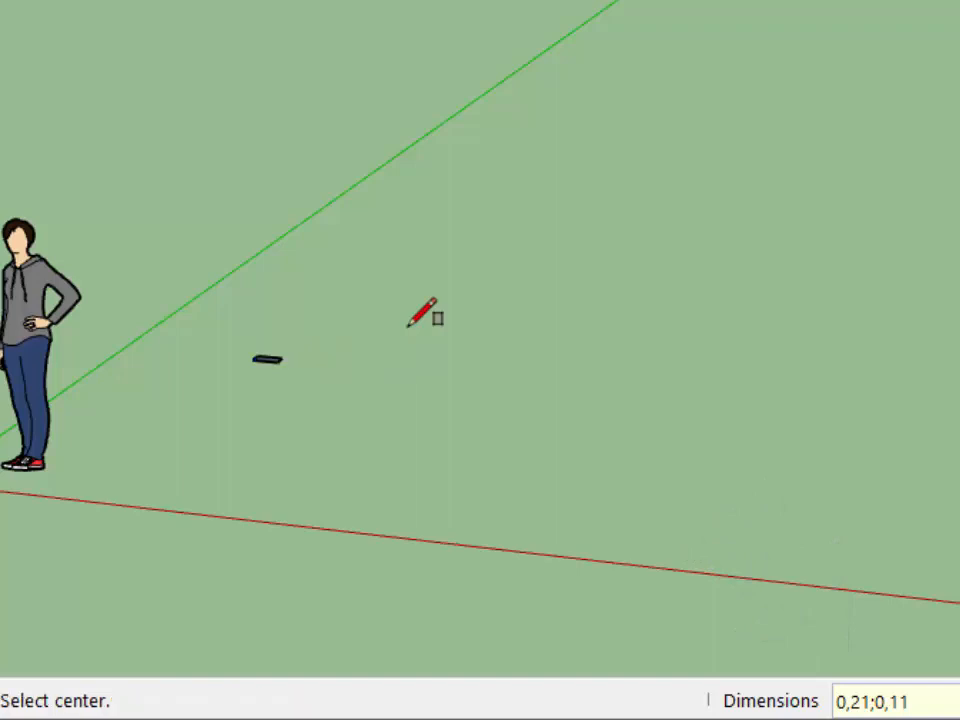
- Extrude the small ground rectangle upward by 0,06 m with Push/Pull to form a brick
scroll(259, 372, "up", 5)
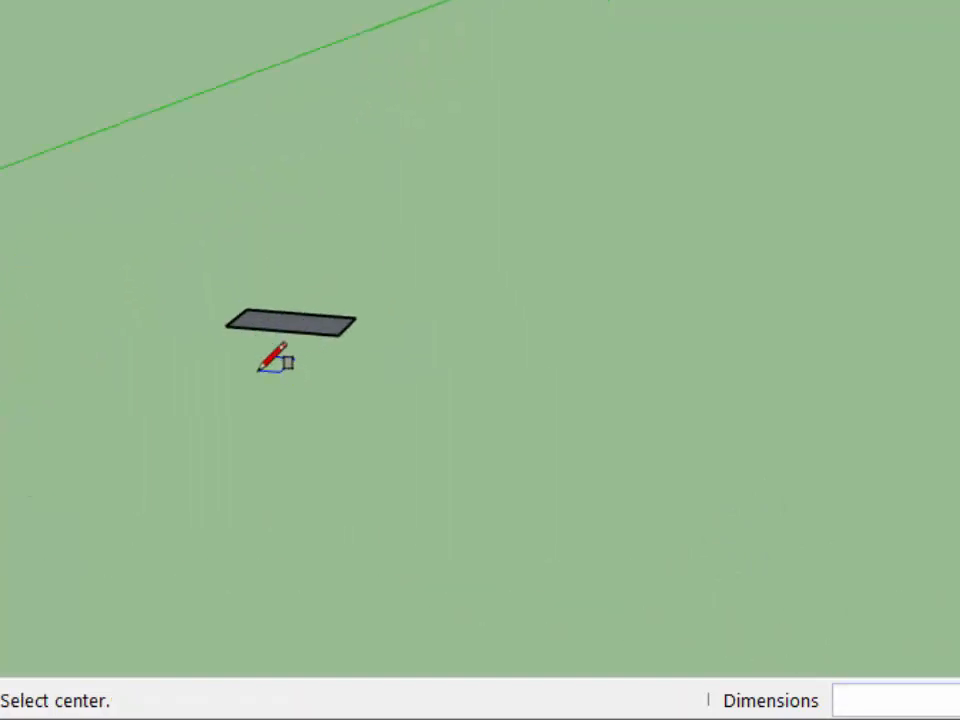
scroll(259, 371, "up", 2)
key("o")
left_click_drag(478, 283, 404, 421)
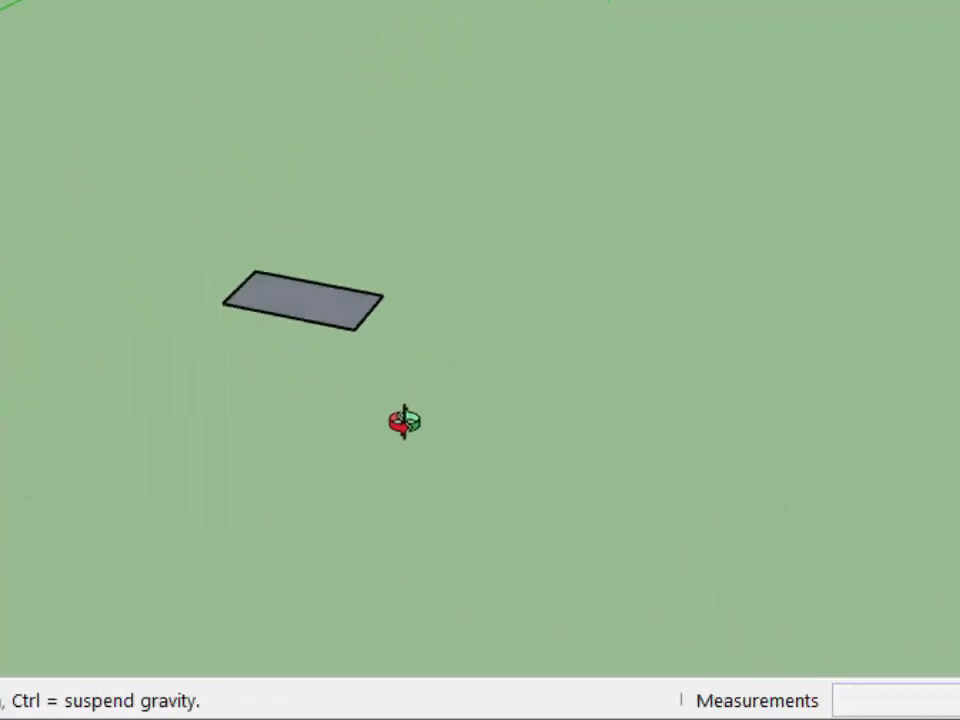
right_click(506, 337)
left_click(538, 349)
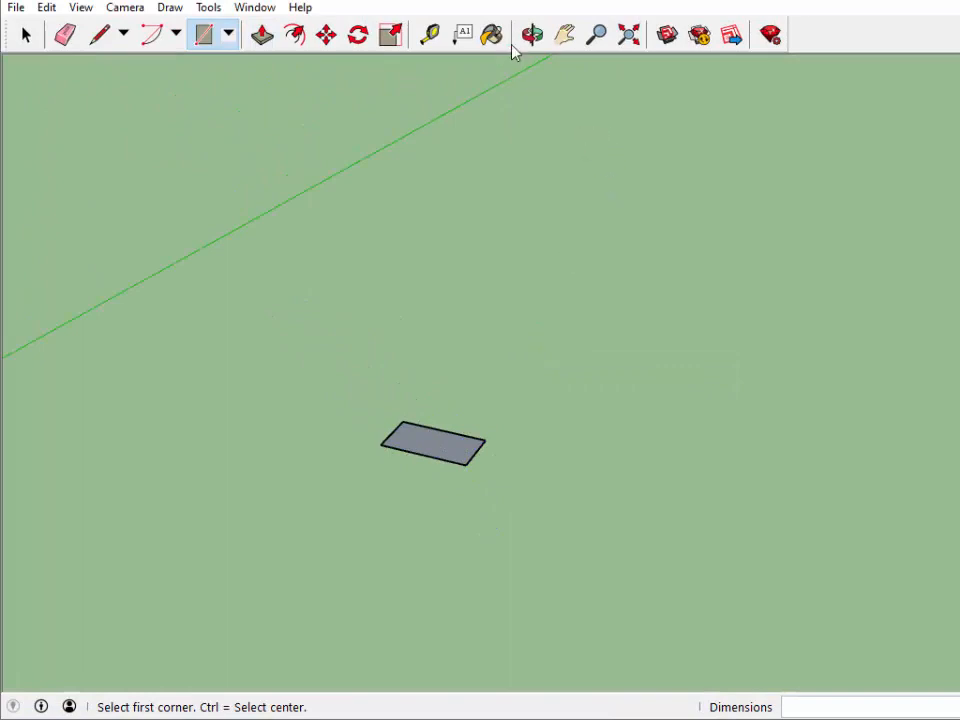
left_click(531, 34)
left_click_drag(450, 395, 525, 364)
right_click(562, 400)
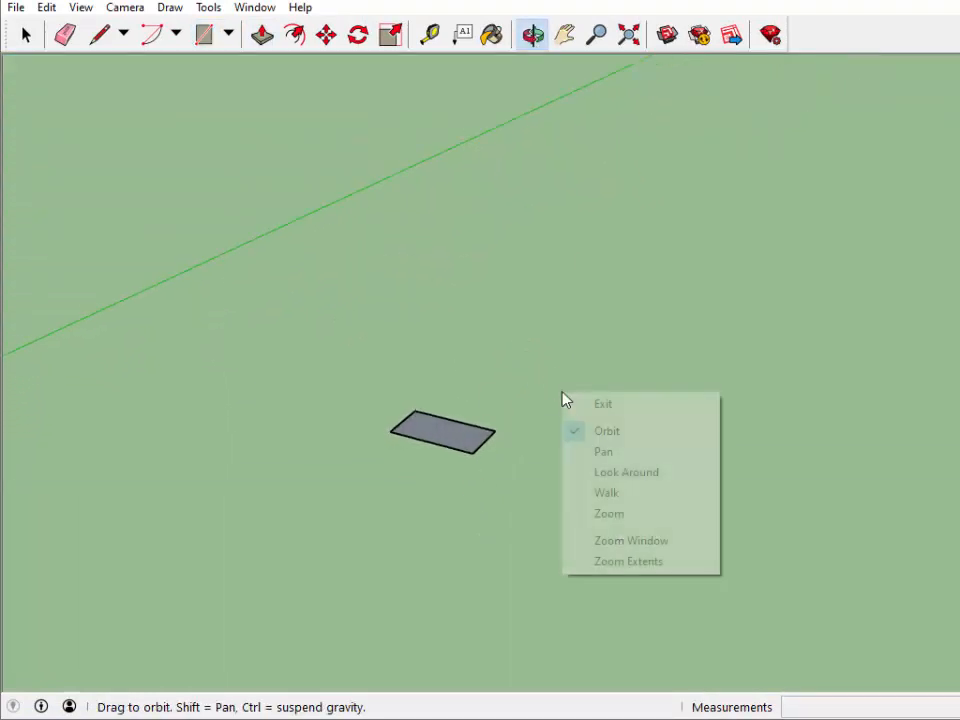
left_click(573, 404)
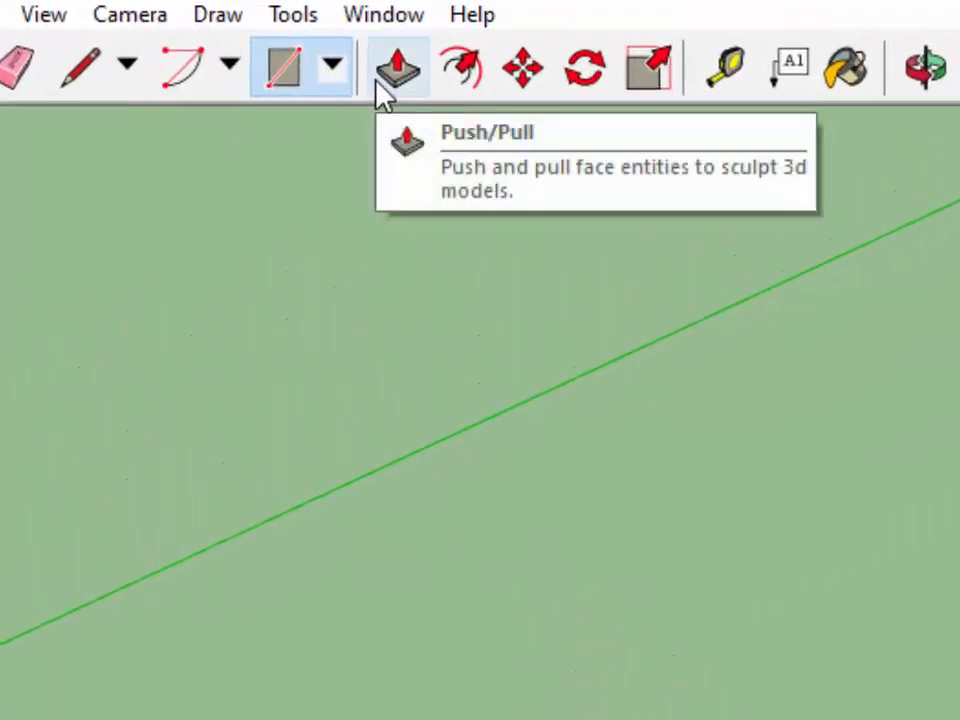
left_click(381, 80)
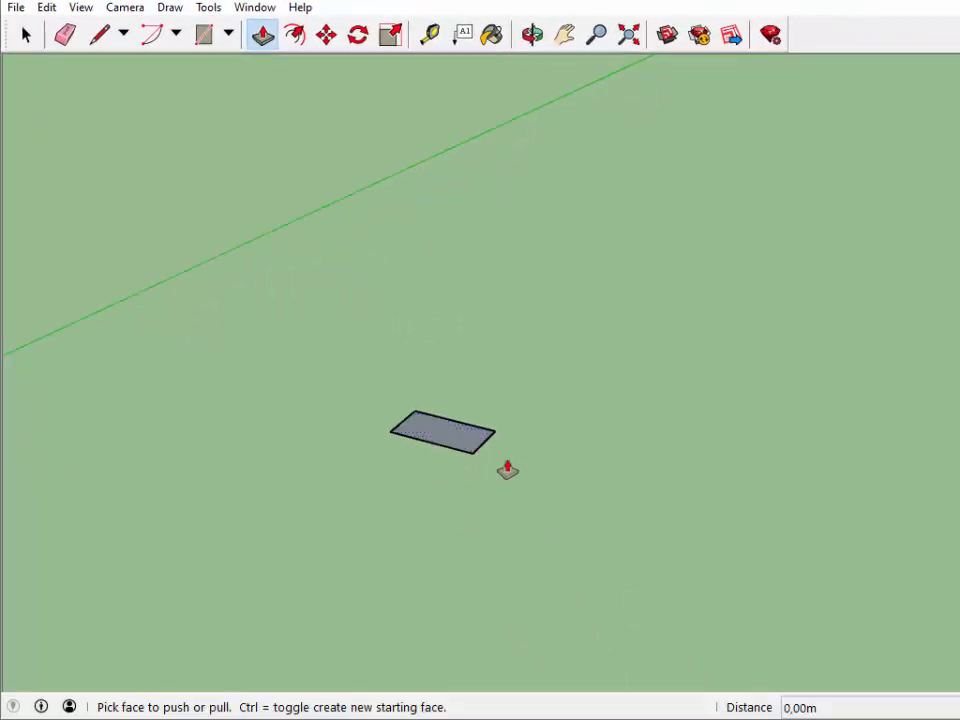
left_click(455, 445)
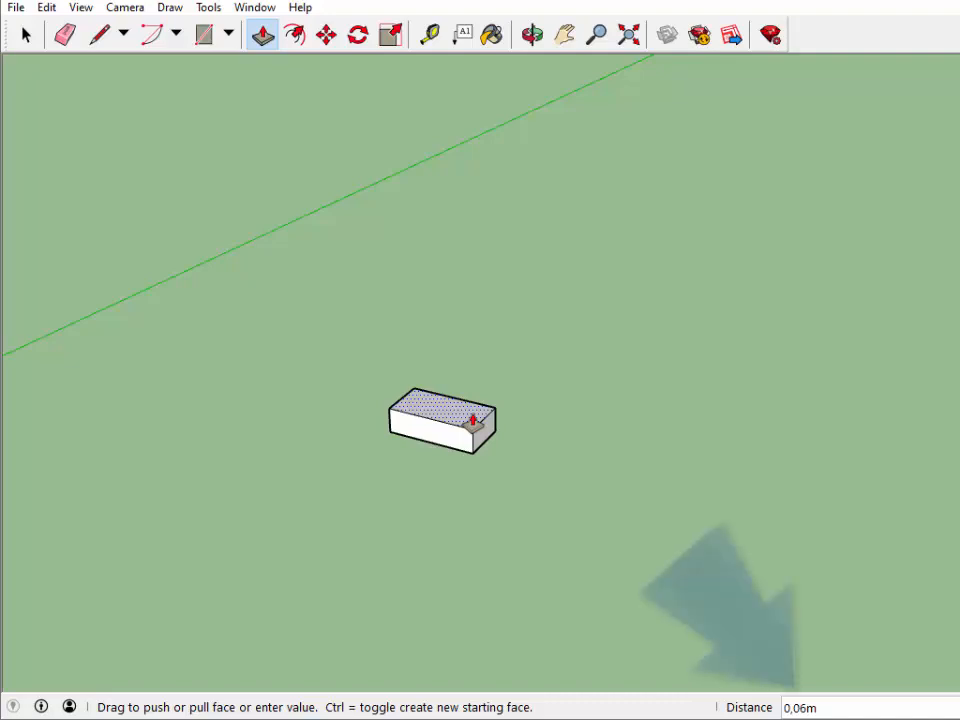
left_click(473, 424)
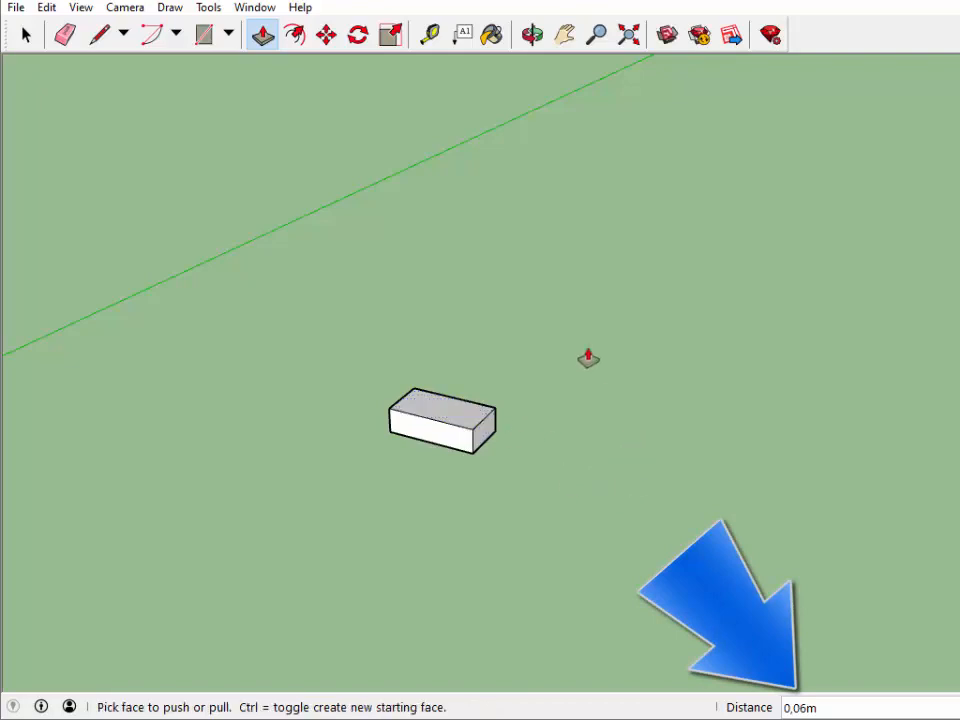
- Select all faces and edges of the box and paint them with the tan brick material from Brick, Cladding and Siding
left_click(532, 35)
left_click_drag(484, 411, 499, 381)
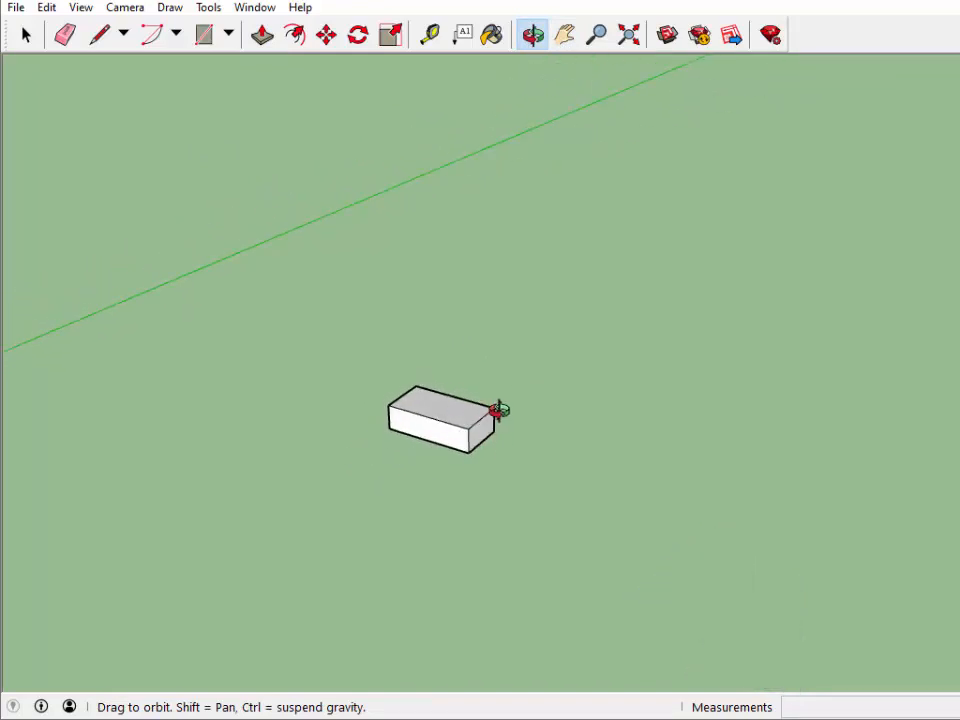
left_click(27, 36)
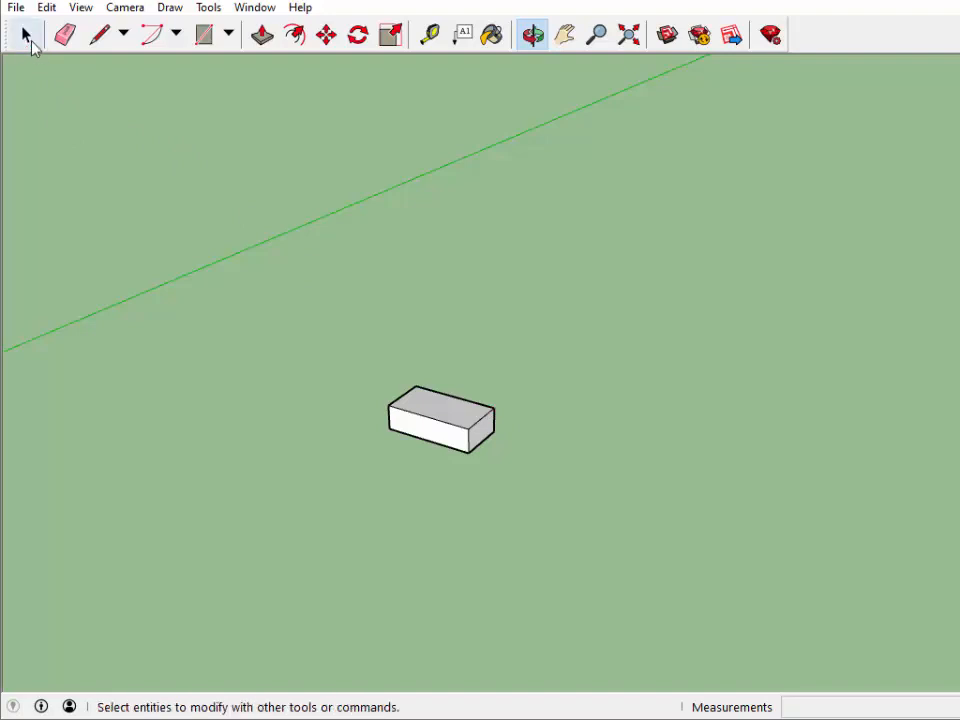
left_click(460, 425)
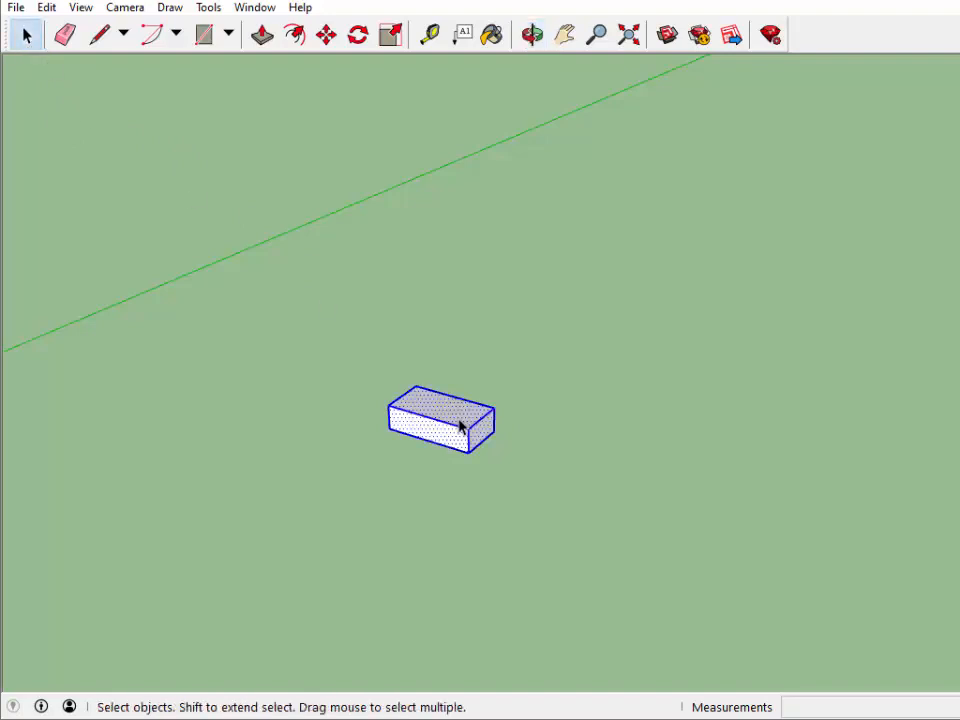
left_click(617, 400)
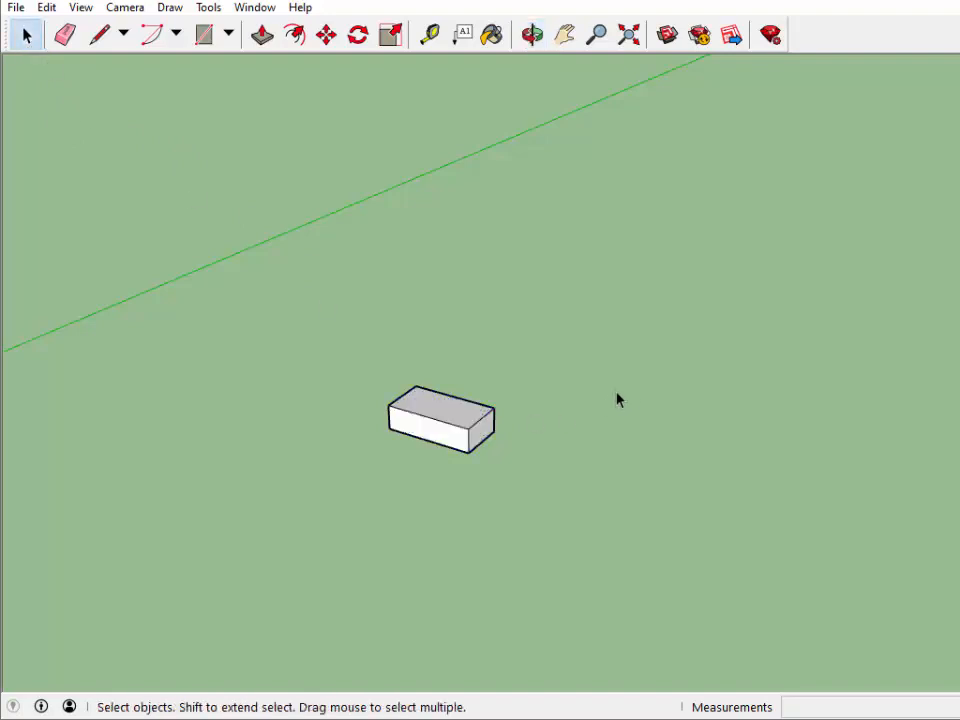
left_click(463, 424)
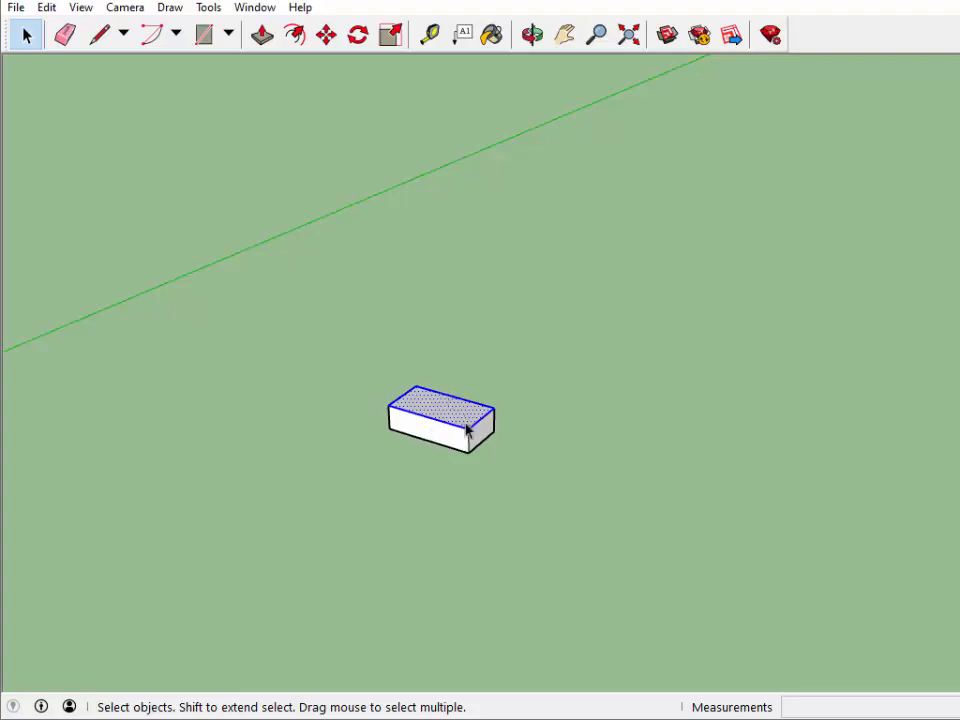
left_click(530, 360)
triple_click(457, 424)
left_click(490, 38)
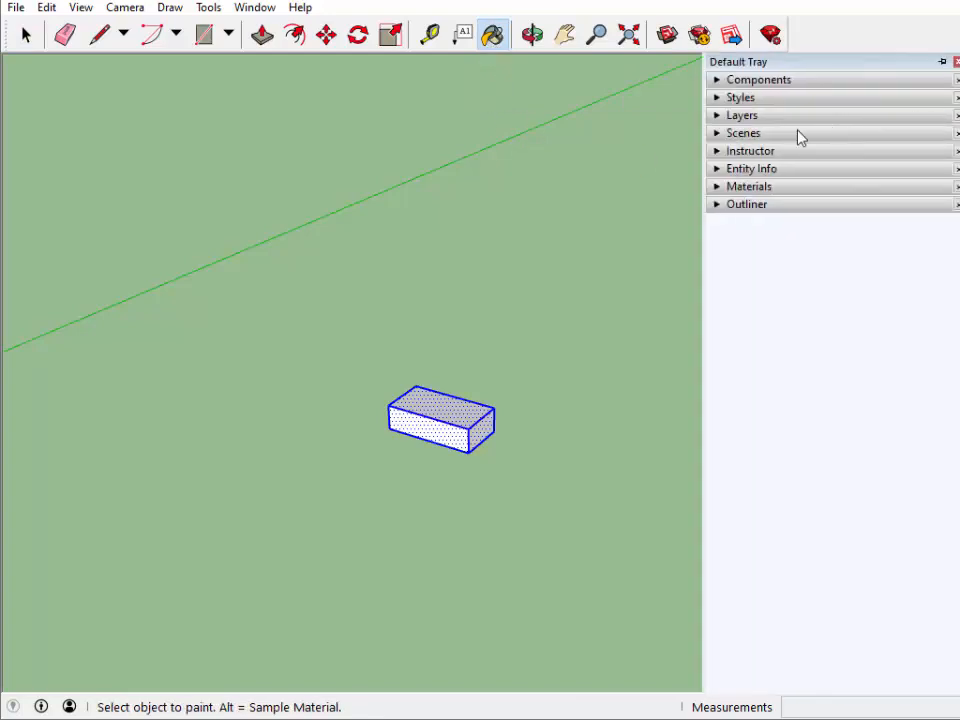
left_click(762, 187)
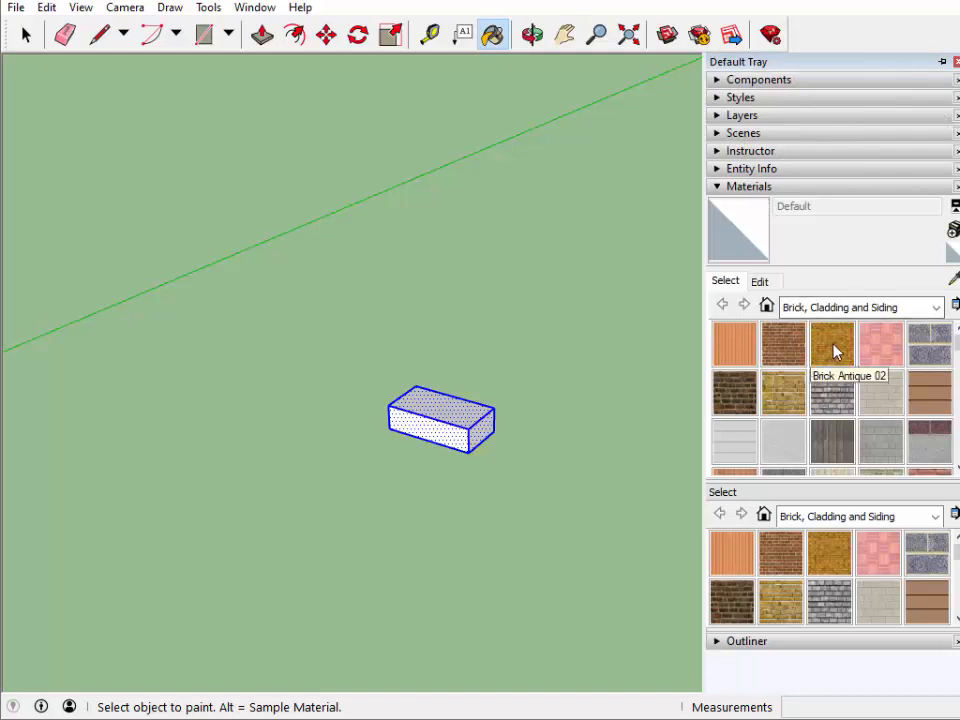
left_click(786, 398)
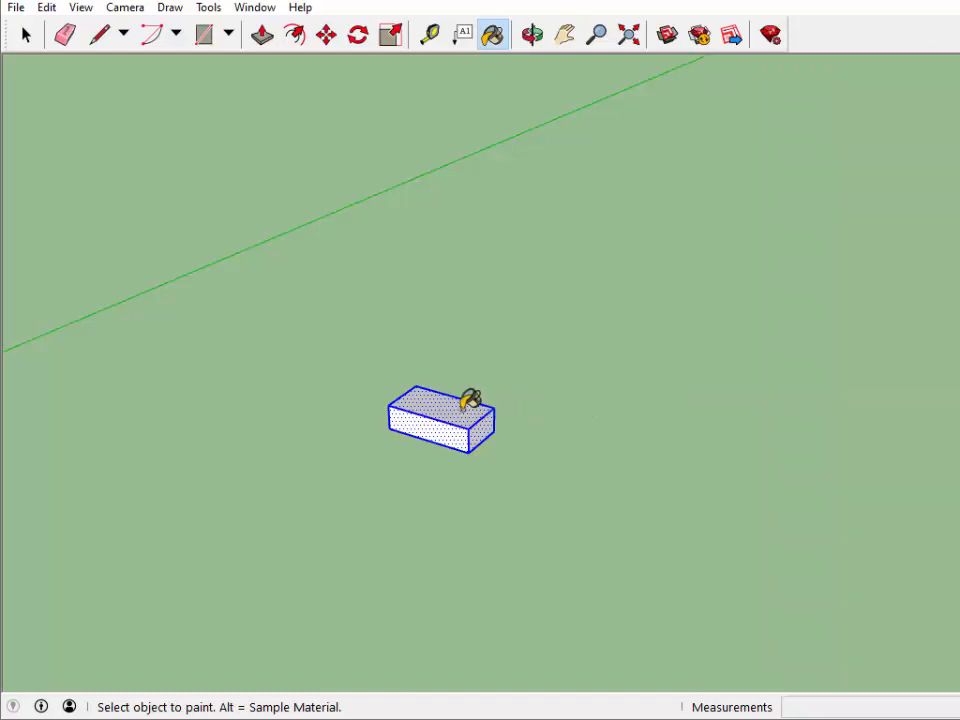
left_click(467, 399)
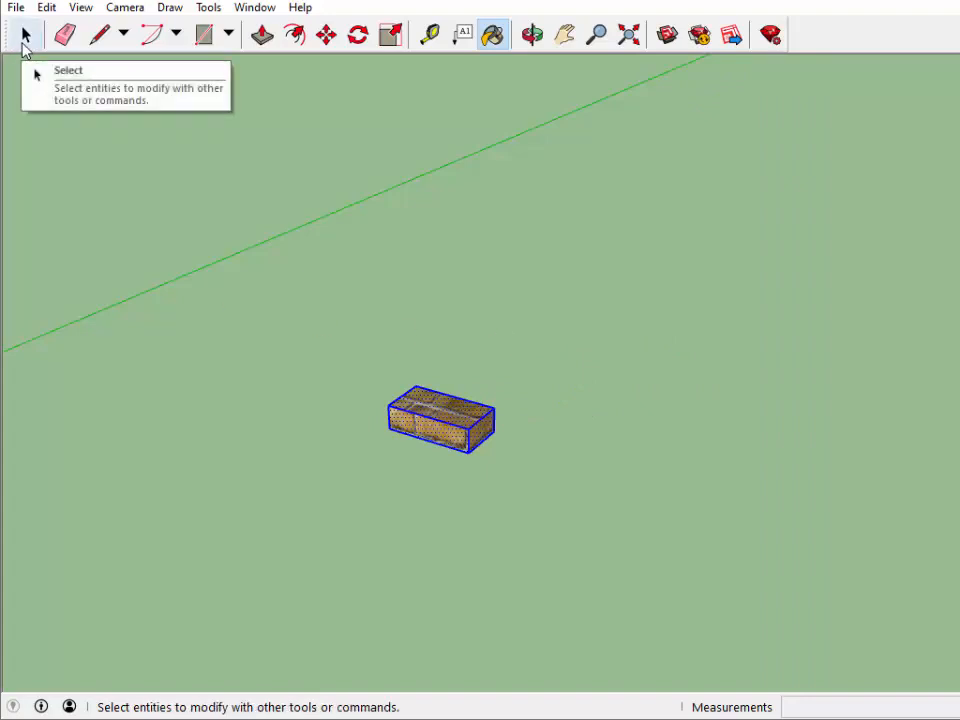
- Select the whole painted brick and make it a group
left_click(25, 40)
left_click(499, 426)
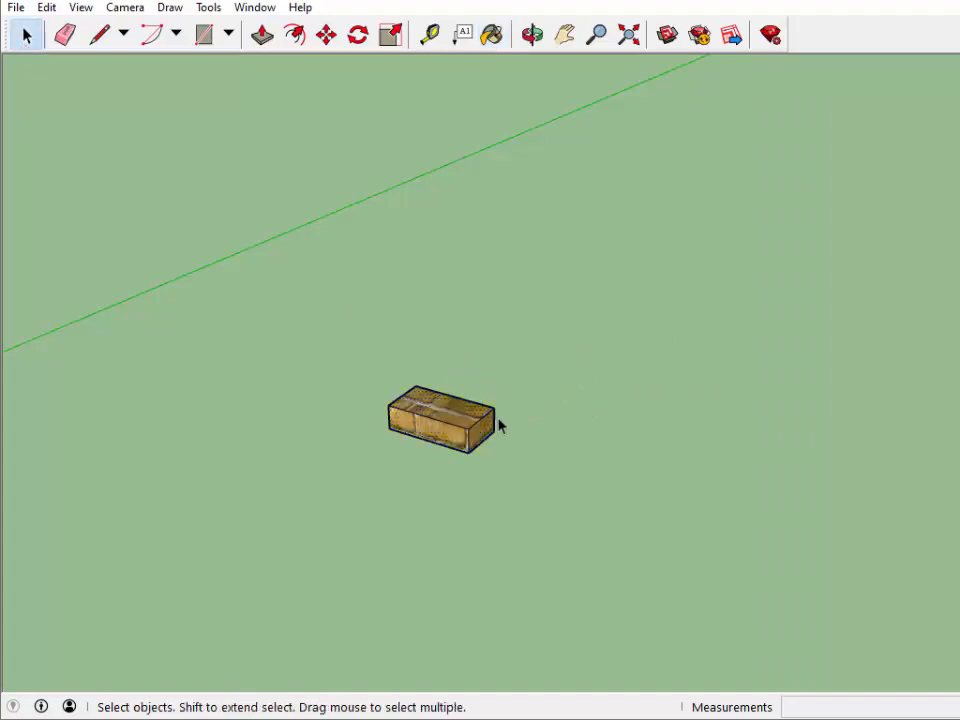
right_click(436, 419)
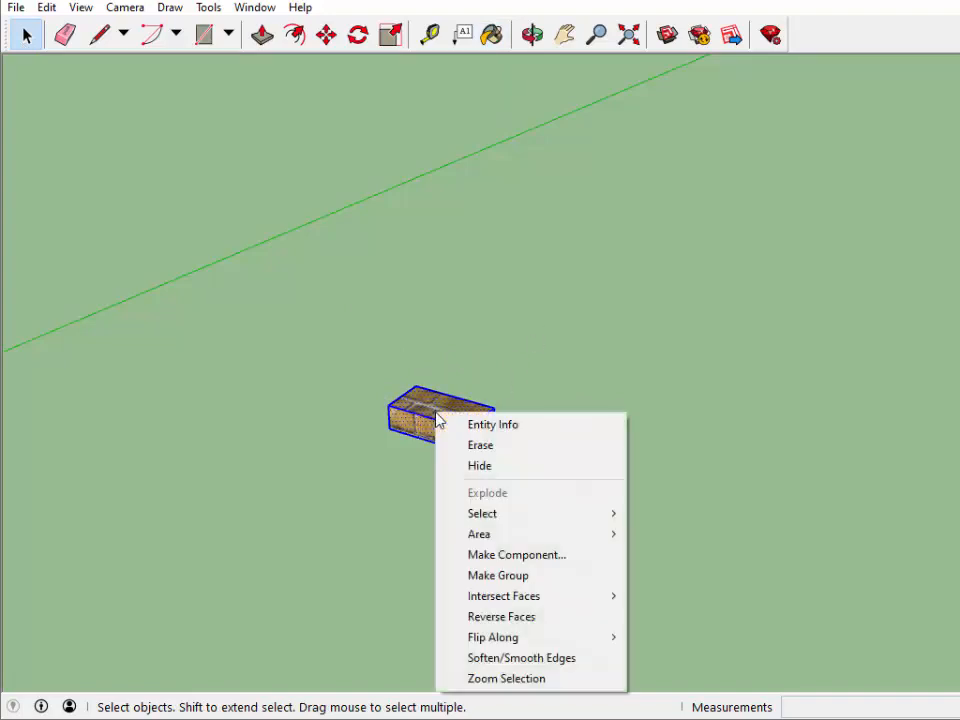
left_click(489, 578)
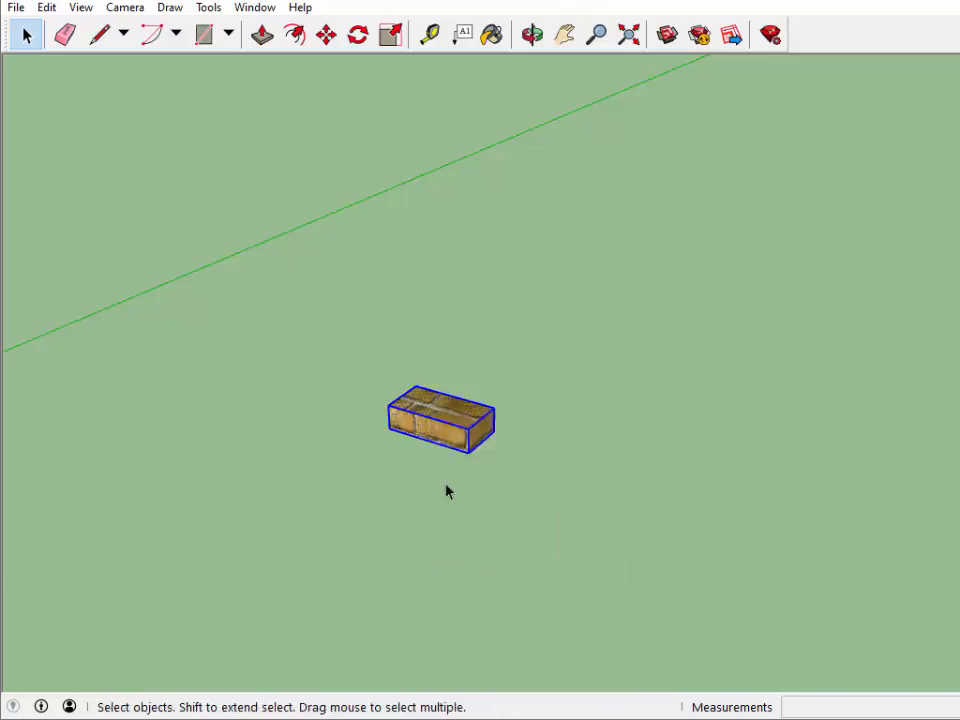
- Copy the grouped brick and paste the duplicate on the ground just behind and beside the original
left_click(530, 374)
key("ctrl+c")
key("ctrl+v")
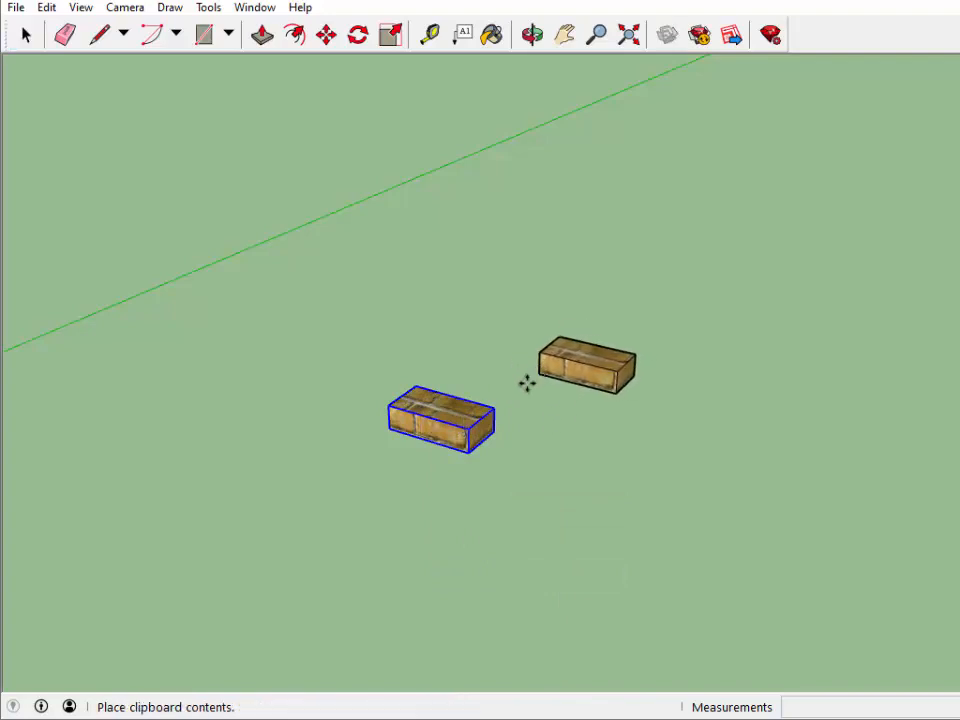
left_click(515, 388)
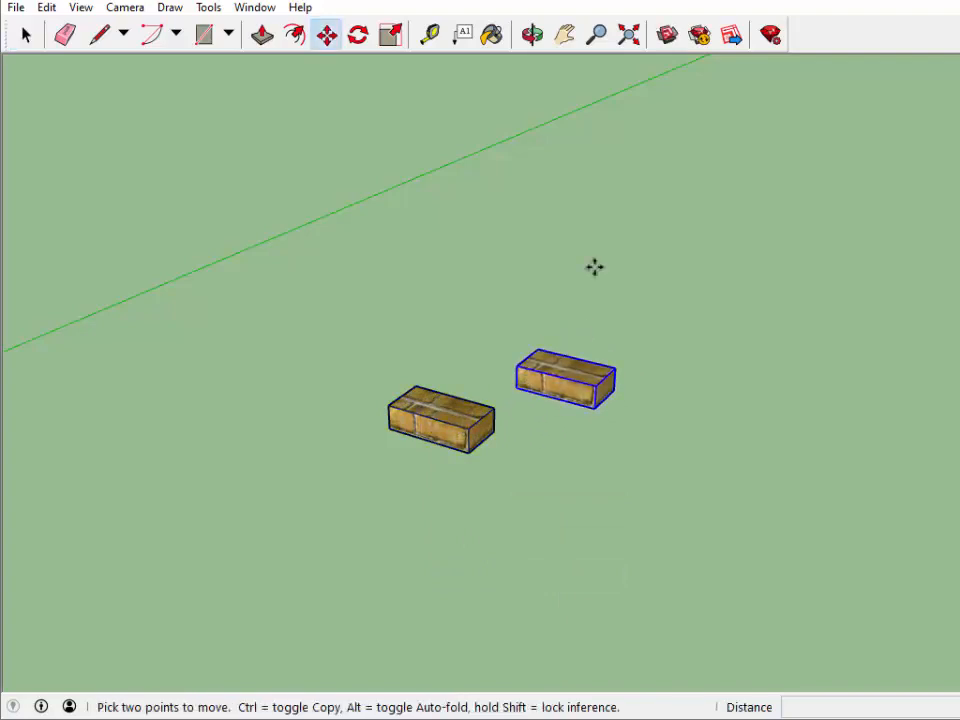
left_click(532, 35)
left_click_drag(553, 321, 598, 322)
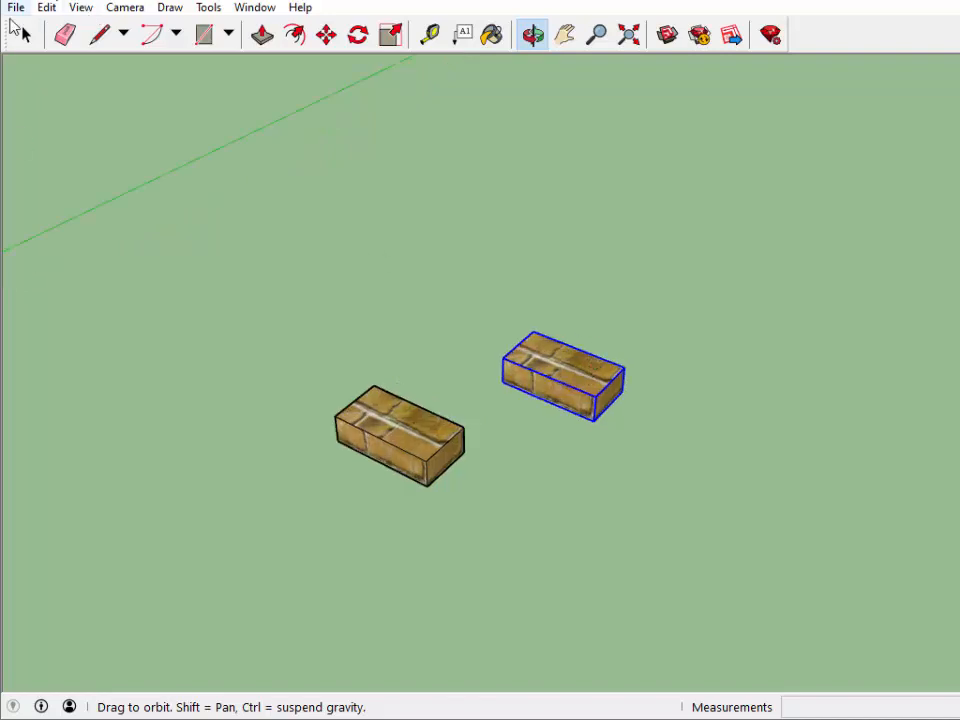
left_click(26, 35)
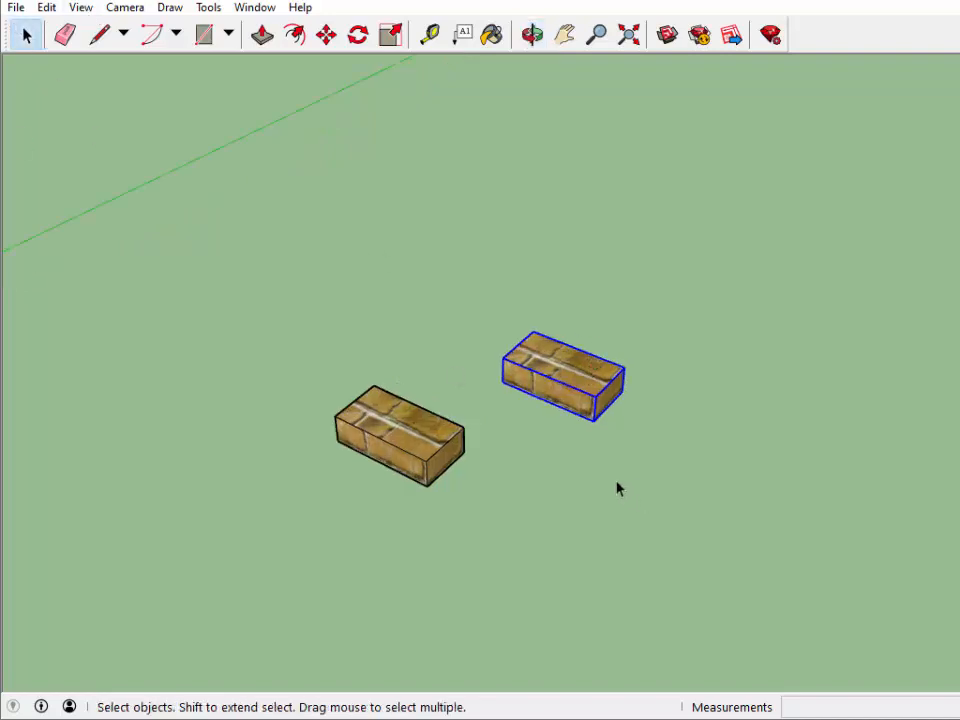
- Open the duplicate brick's group for editing
left_click(726, 417)
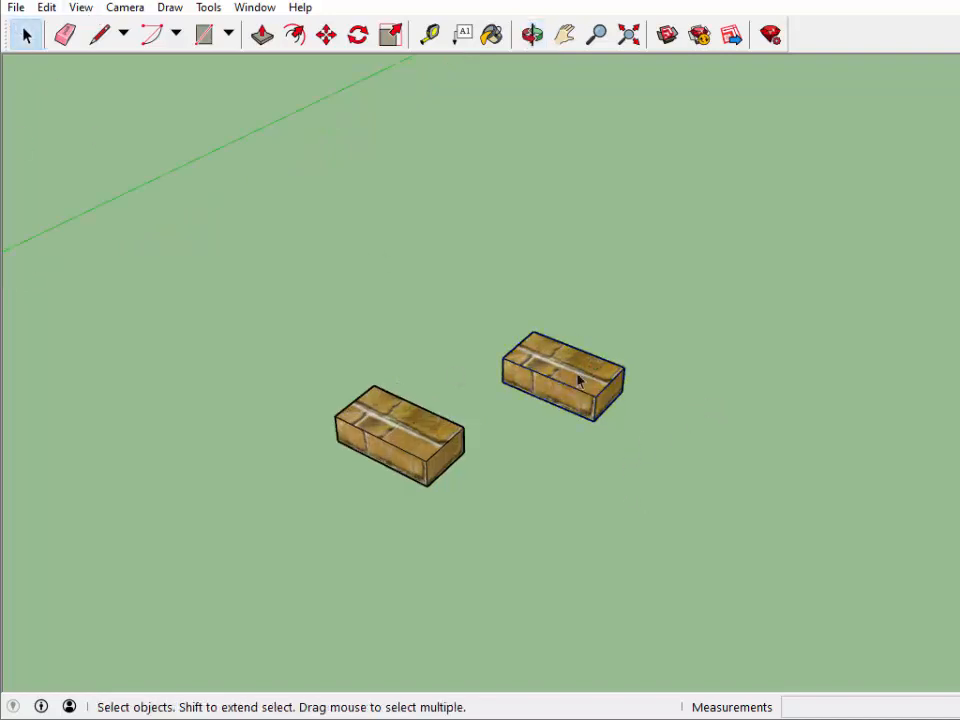
left_click(537, 40)
left_click_drag(540, 200, 551, 238)
scroll(585, 400, "up", 5)
key("space")
right_click(553, 316)
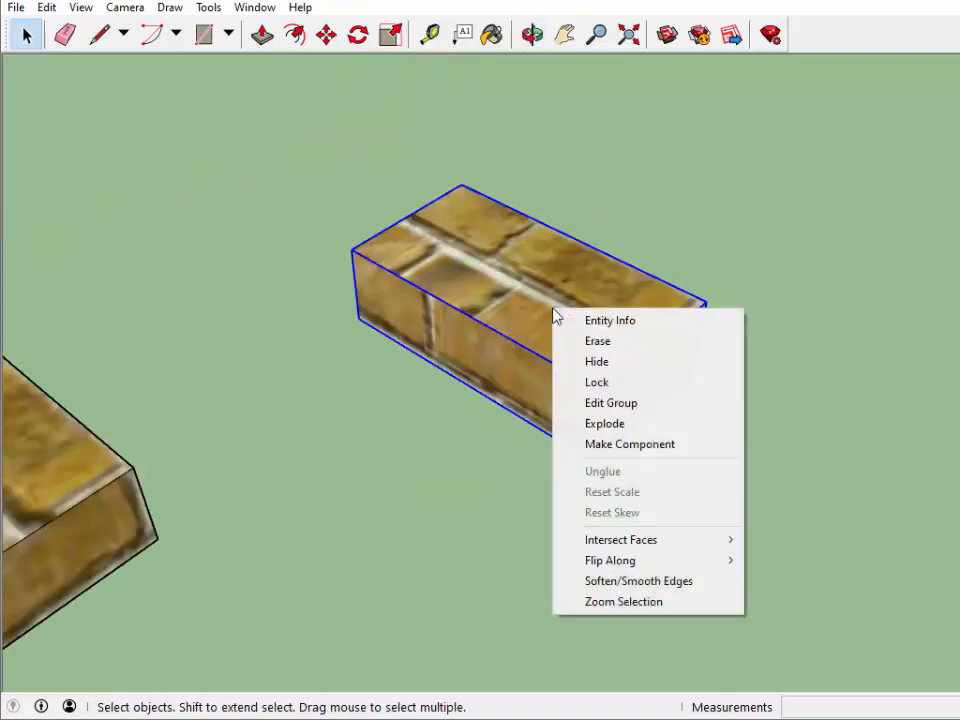
left_click(641, 410)
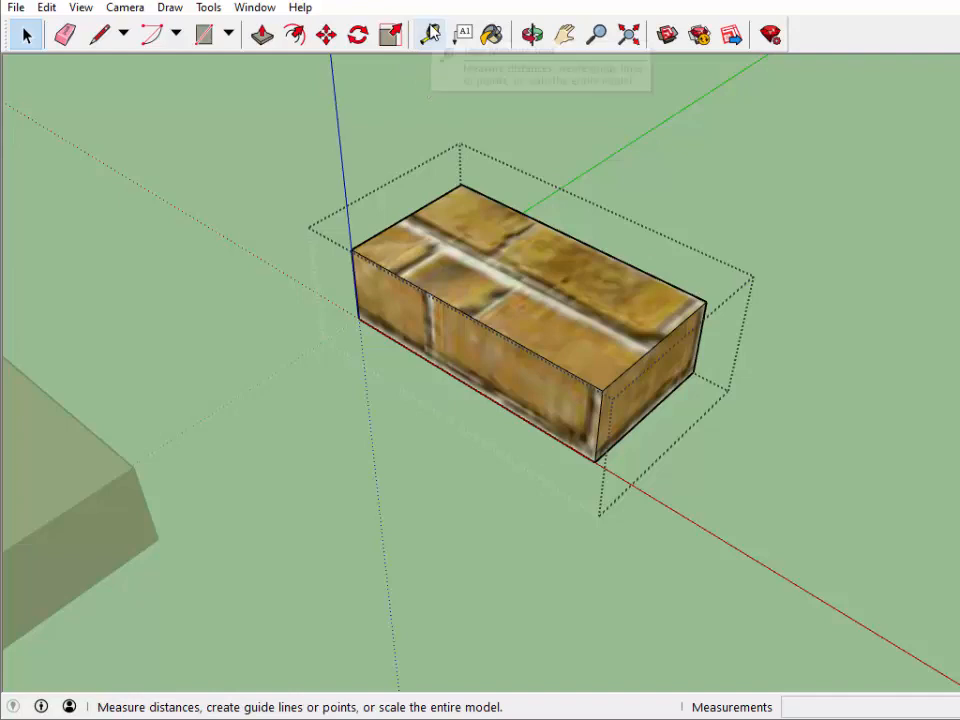
- Use Tape Measure to add guides from the near top corner about 0,08 m along the short edge, and inward across the top face
left_click(430, 33)
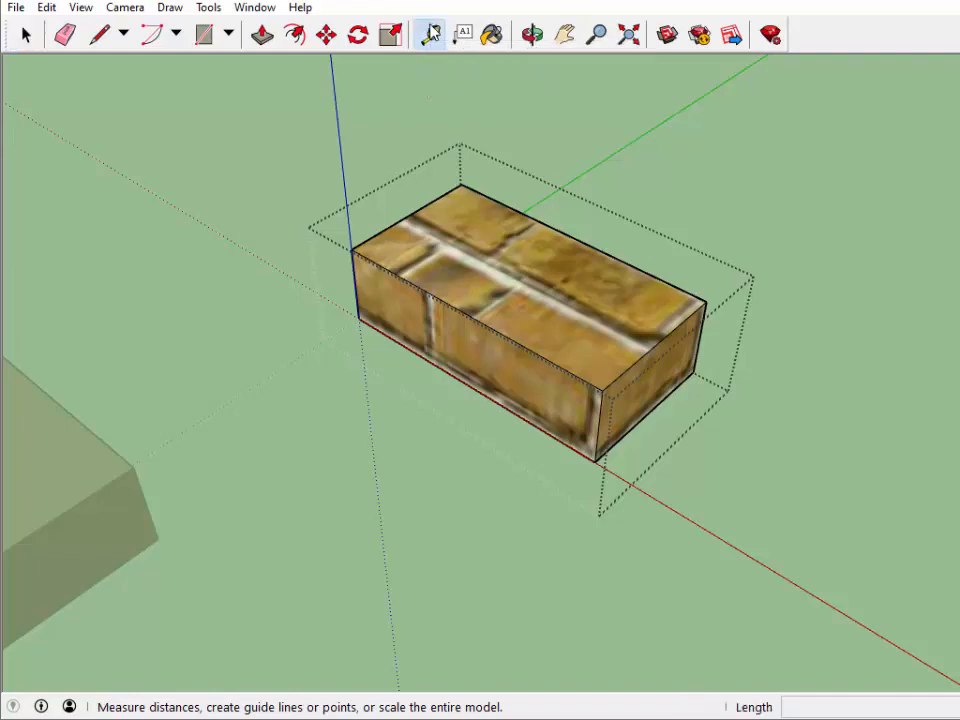
scroll(606, 380, "up", 5)
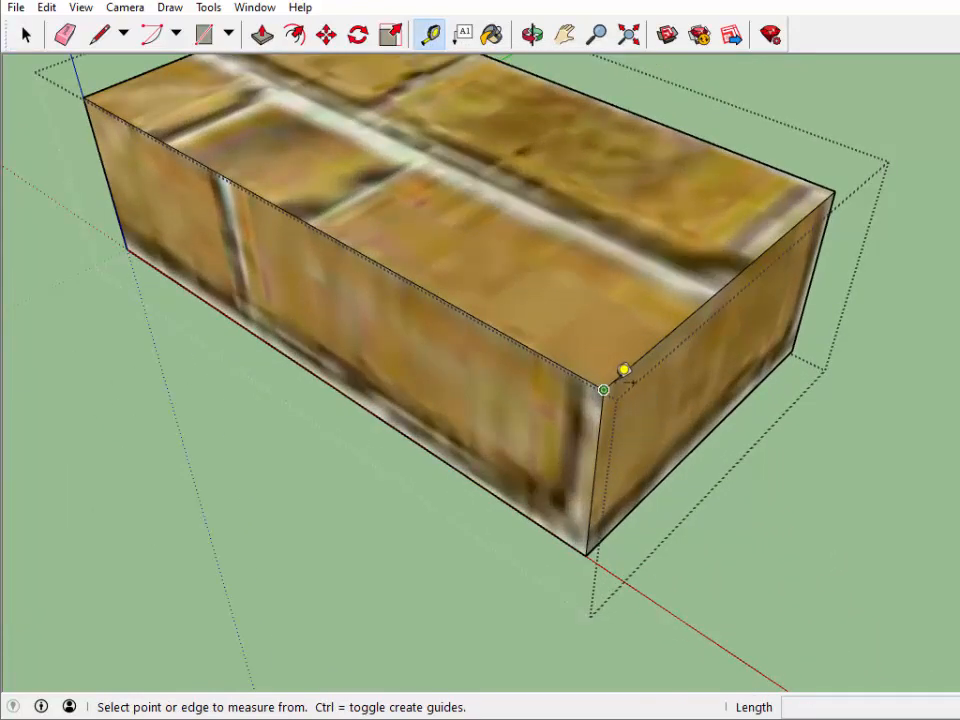
left_click(606, 387)
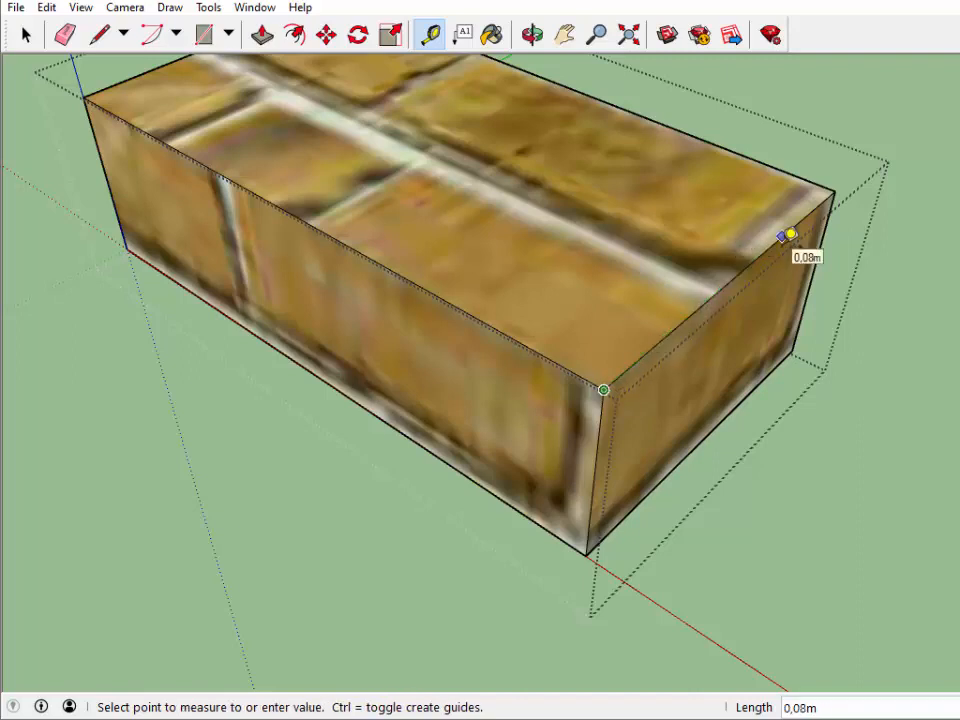
left_click(768, 243)
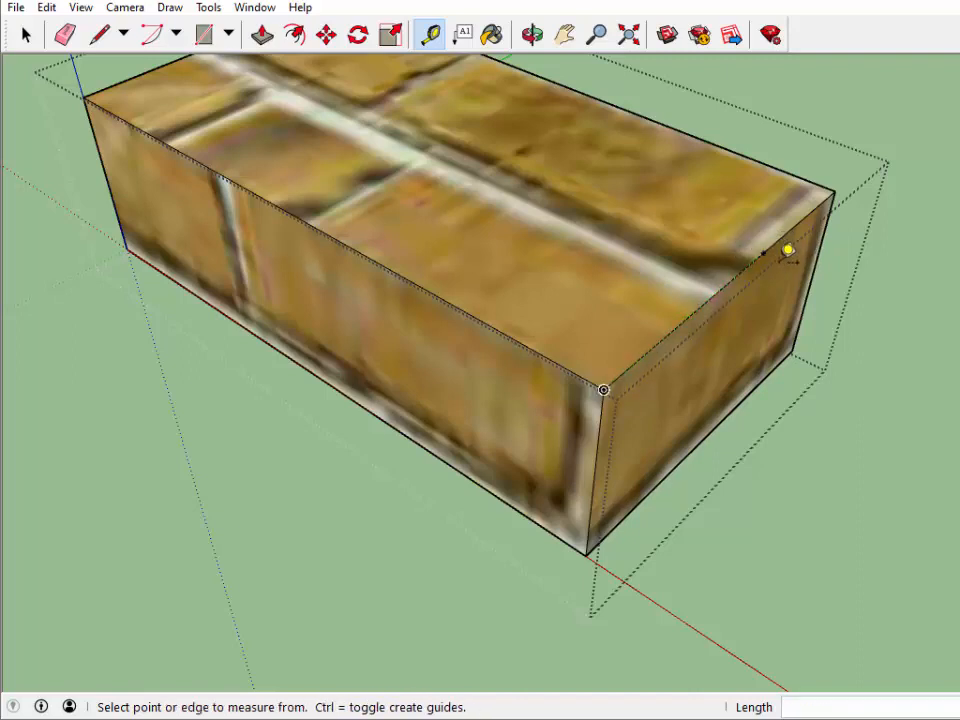
left_click(768, 243)
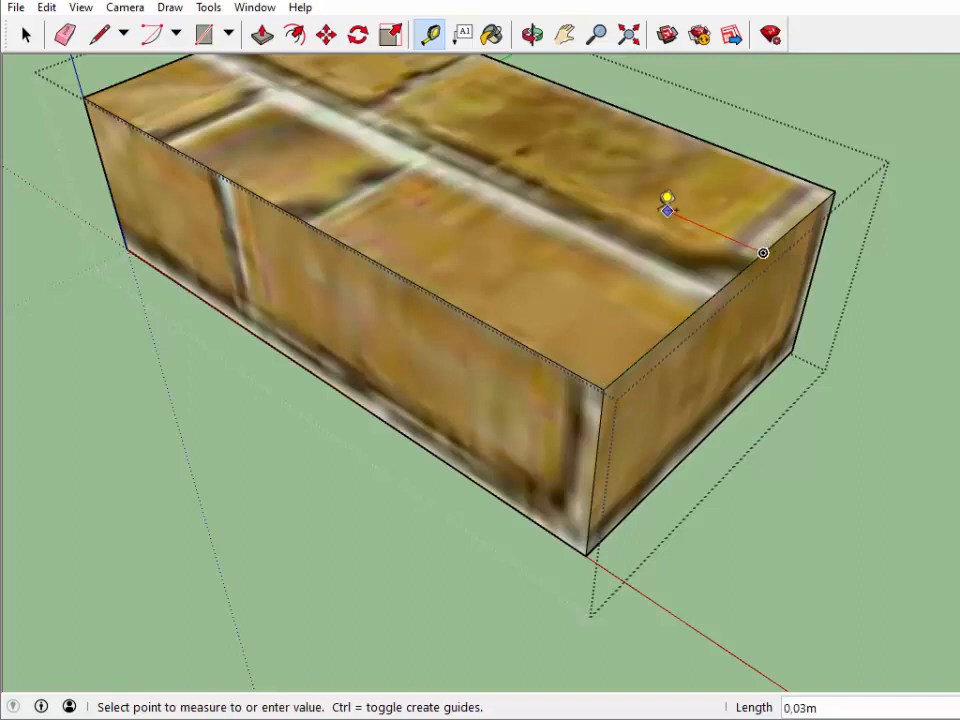
left_click(554, 160)
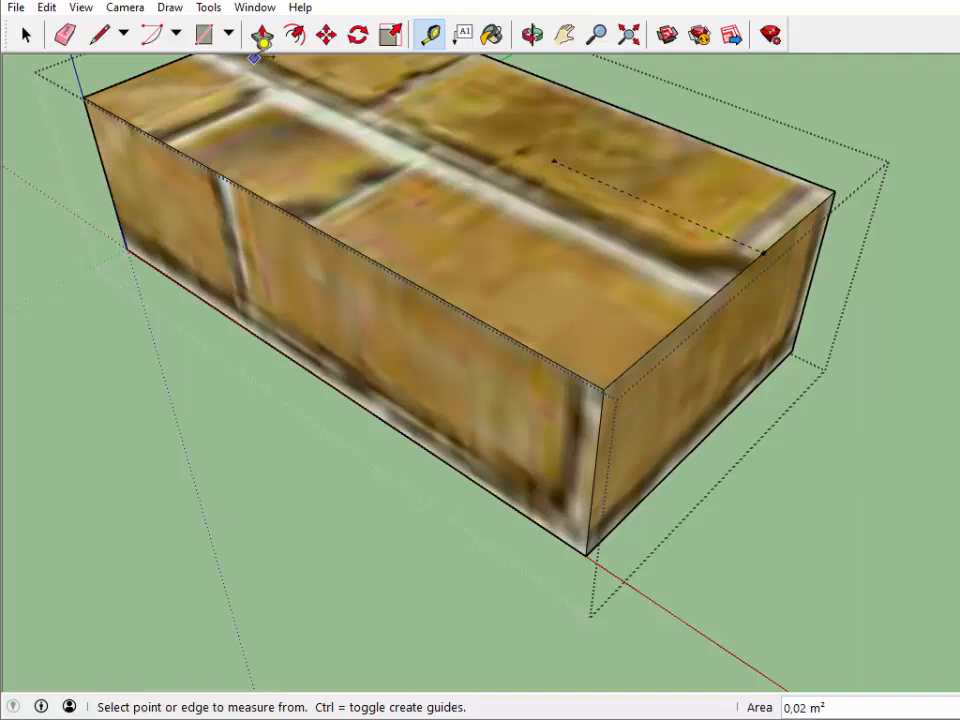
- Draw a 90° arc on the top face, centred on the inner guide end, from the short-edge guide point to the long edge
left_click(153, 36)
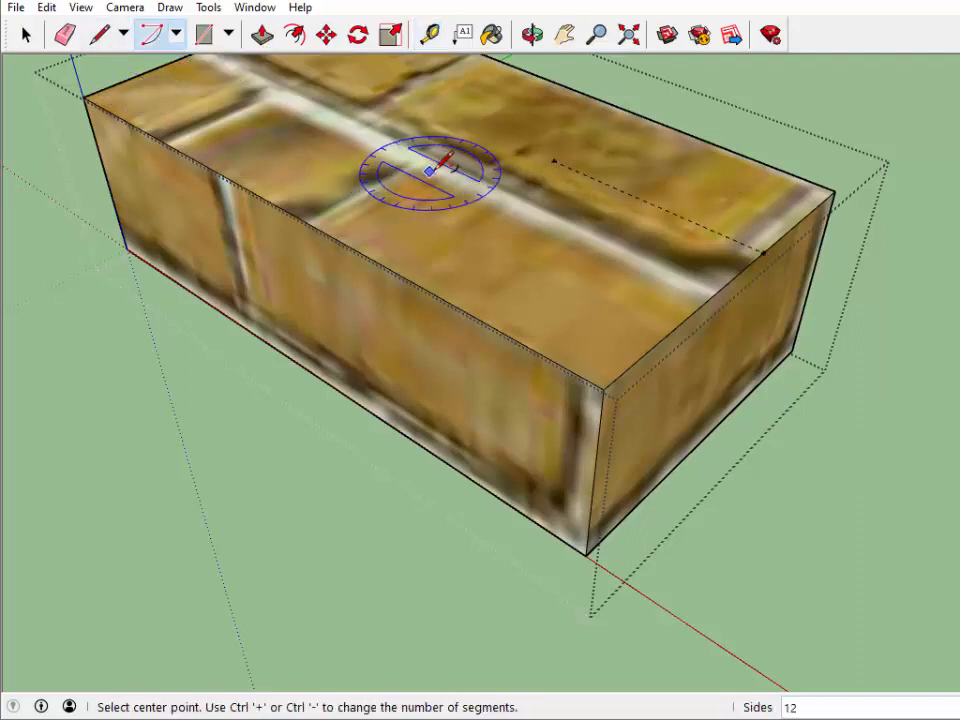
left_click(554, 160)
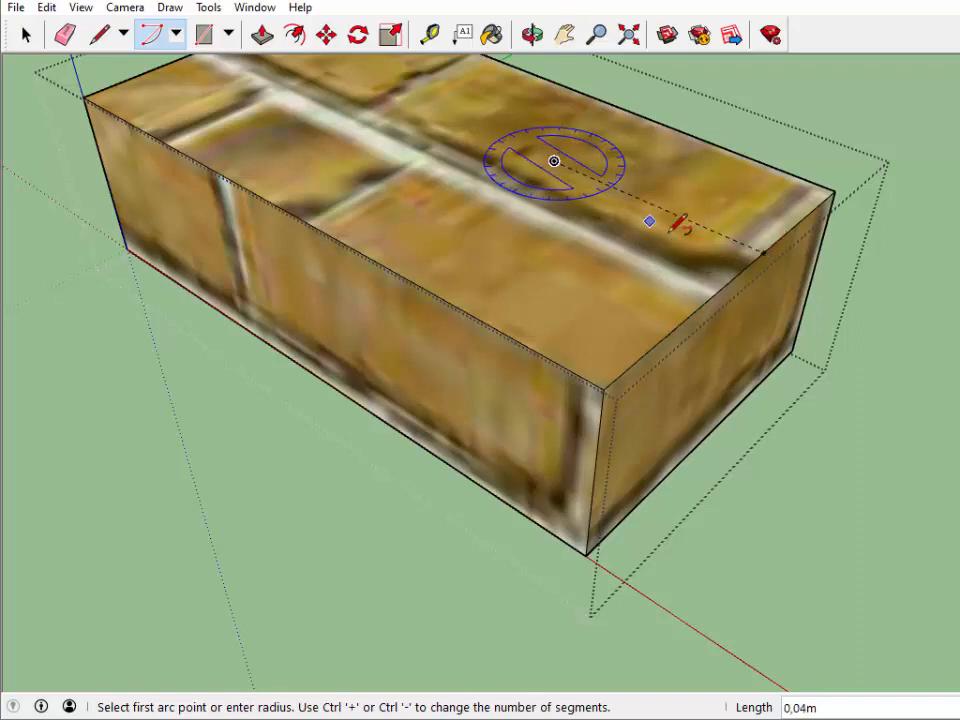
left_click(764, 252)
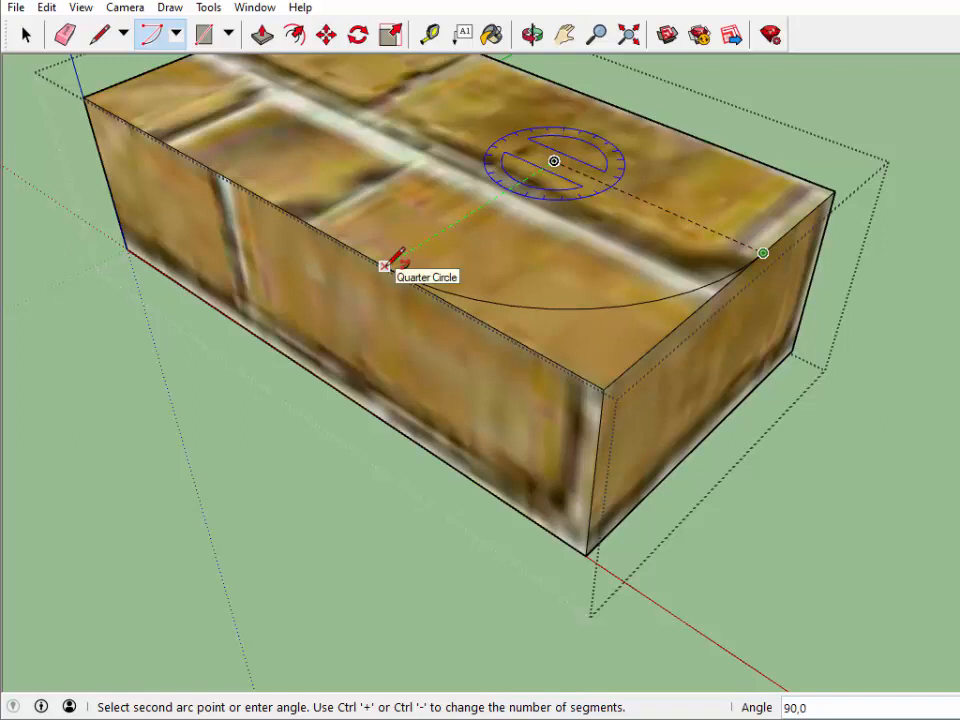
left_click(386, 265)
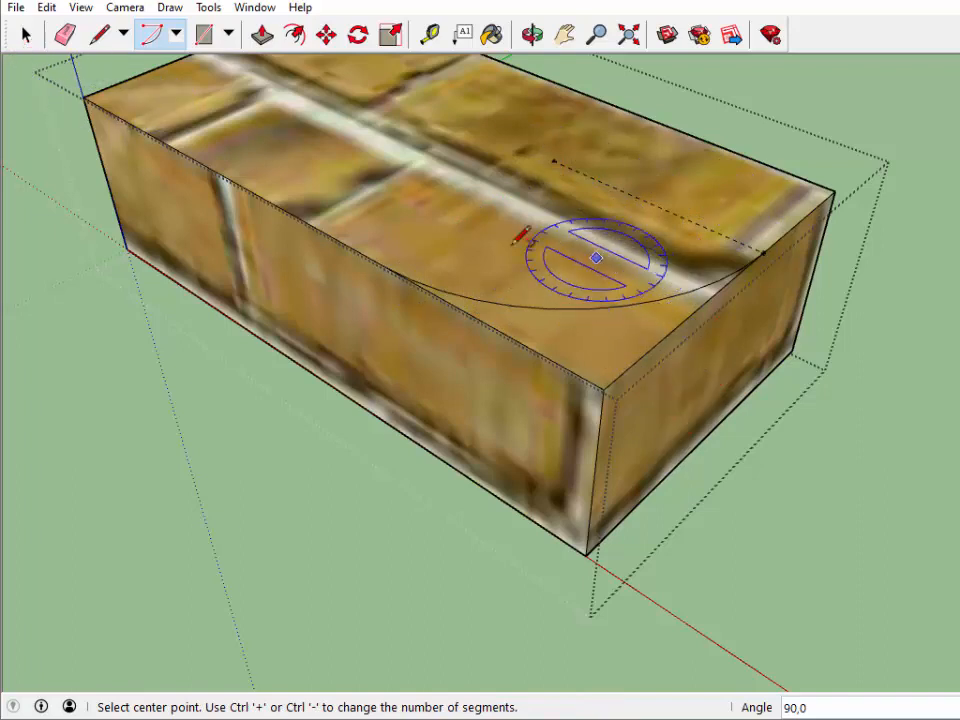
- Push the corner face outside the arc down by 0,06 m to cut away the brick's corner, and leave the group
left_click(263, 35)
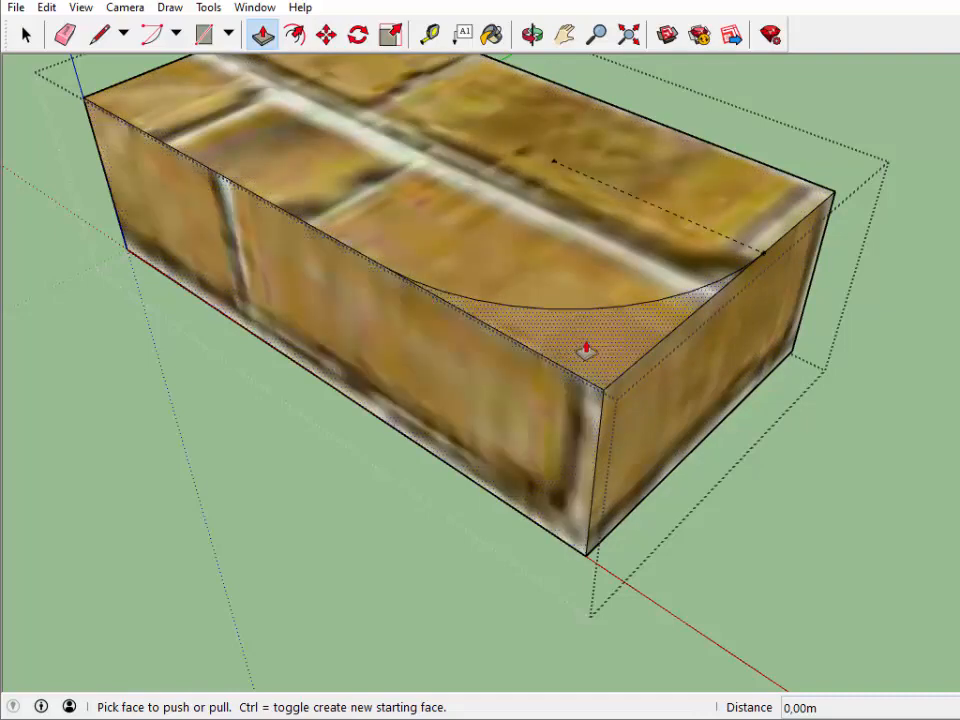
left_click_drag(586, 350, 579, 521)
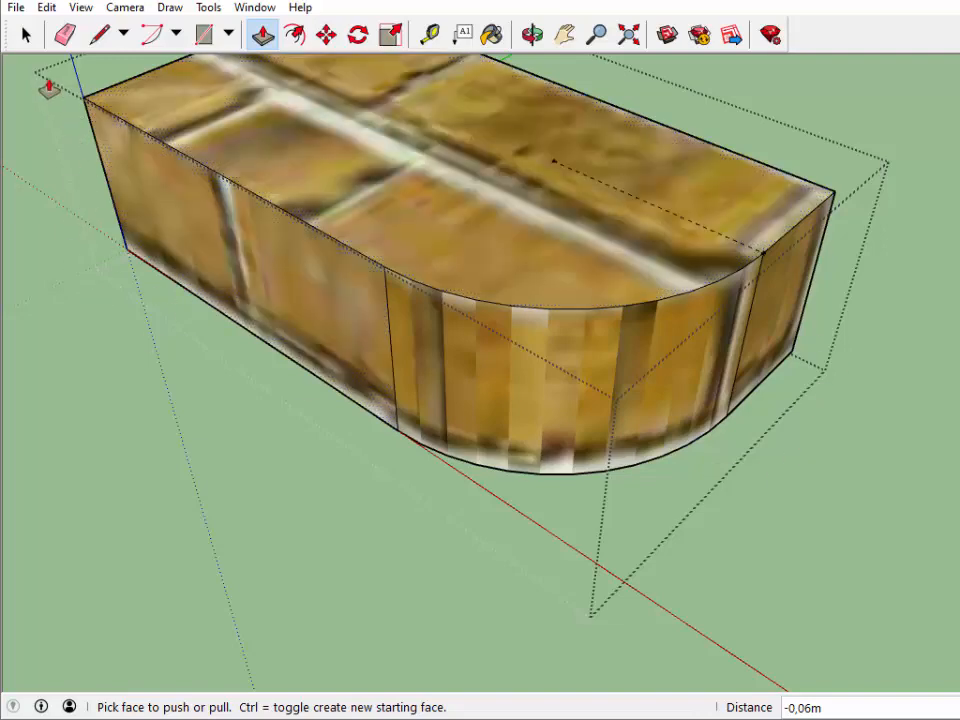
left_click(28, 36)
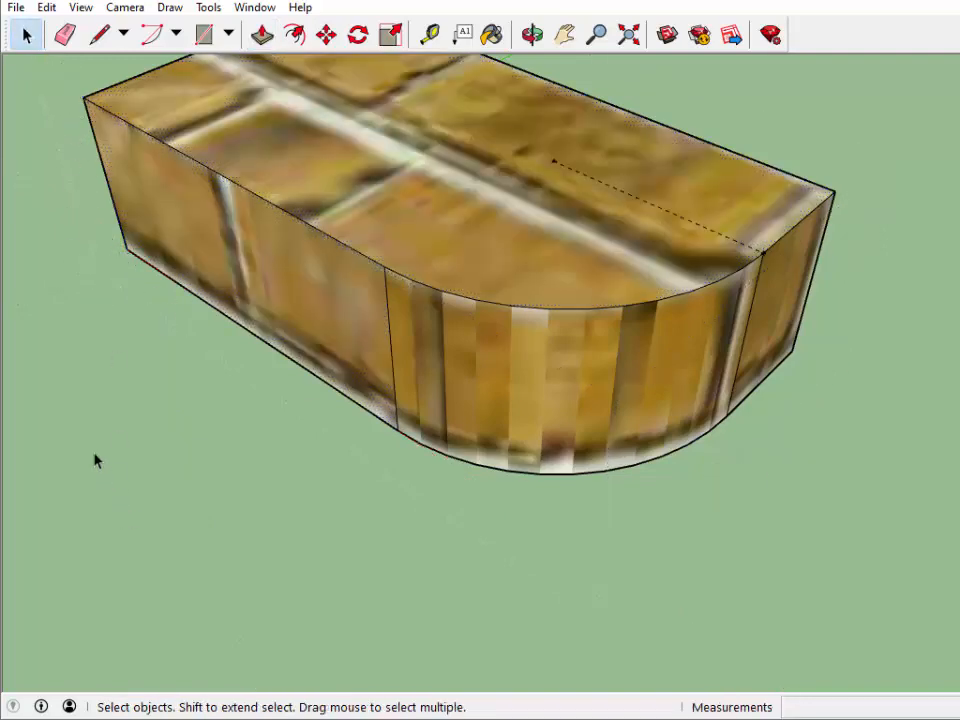
- Examine the rounded brick and the original brick together from different viewing angles
scroll(377, 414, "down", 6)
left_click(563, 34)
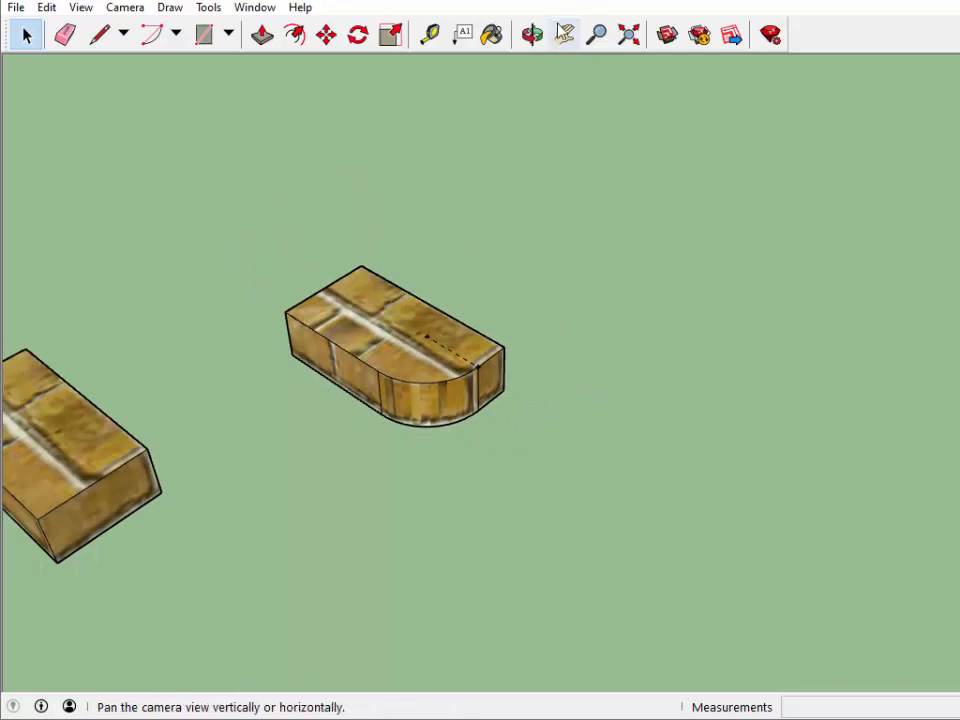
left_click_drag(512, 317, 785, 302)
right_click(650, 326)
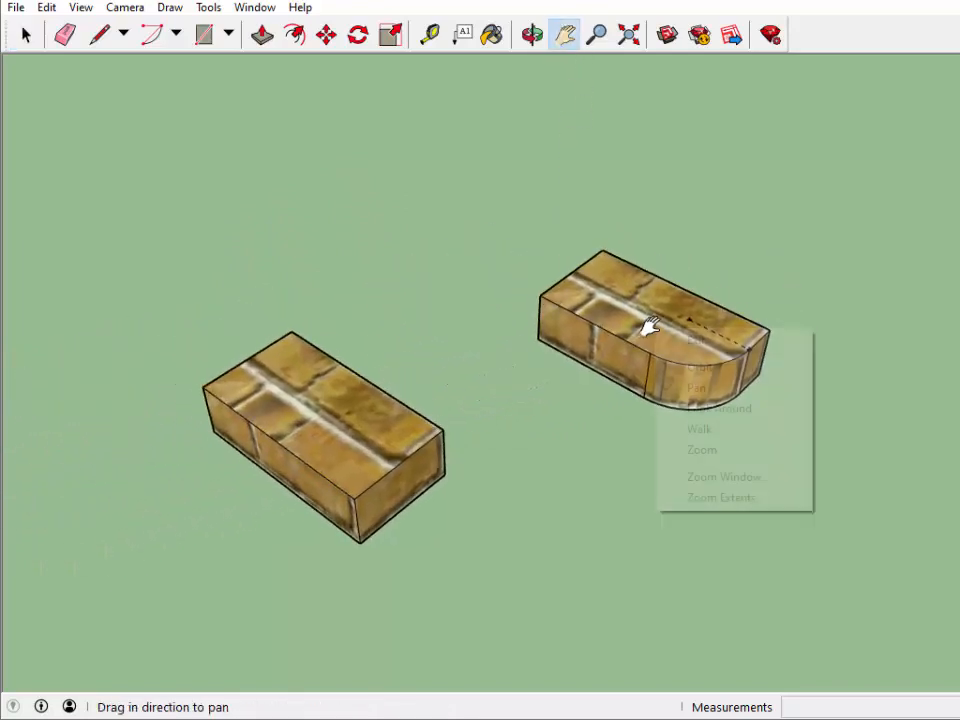
left_click(708, 370)
left_click_drag(700, 355, 668, 400)
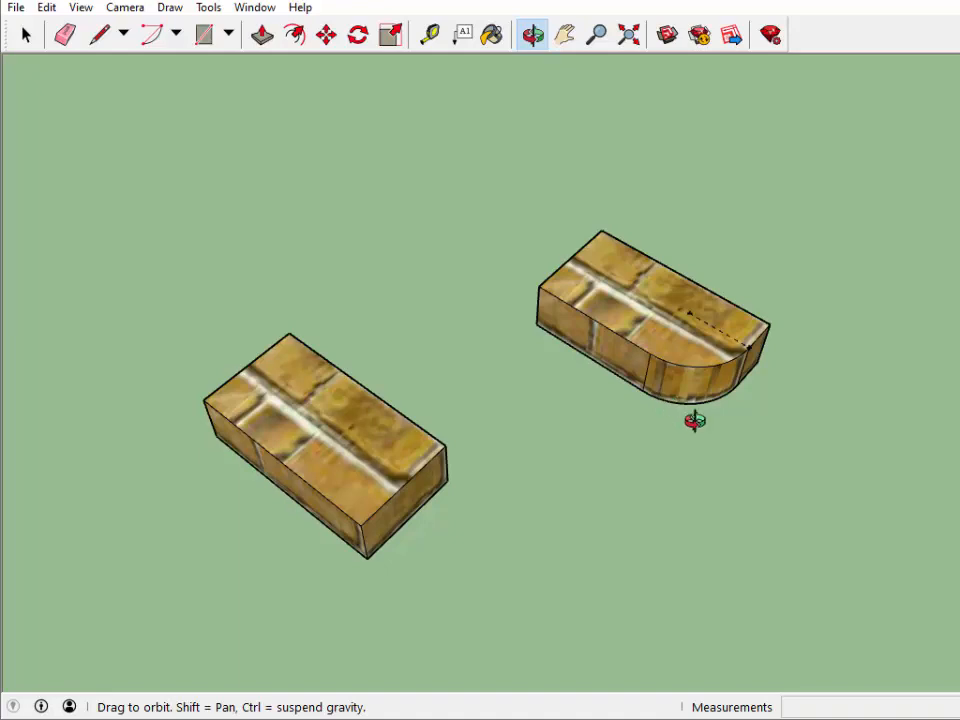
left_click_drag(681, 431, 414, 381)
scroll(543, 489, "up", 3)
right_click(420, 385)
left_click(452, 396)
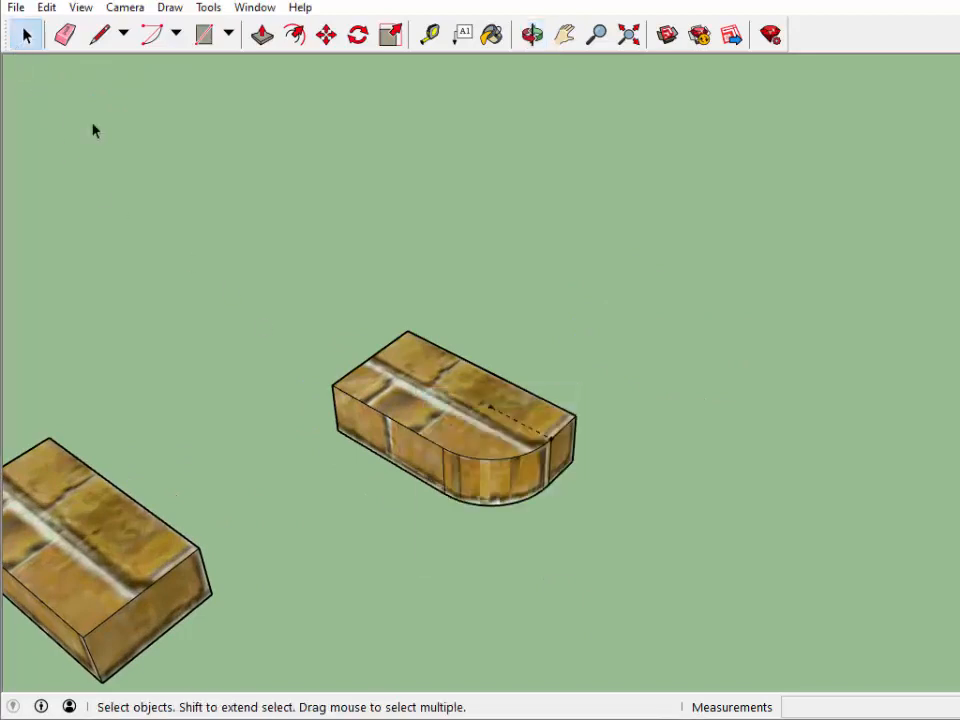
- Edit the rounded brick's group, delete the guide line and guide points on its top face, and close the group
left_click(412, 394)
right_click(414, 392)
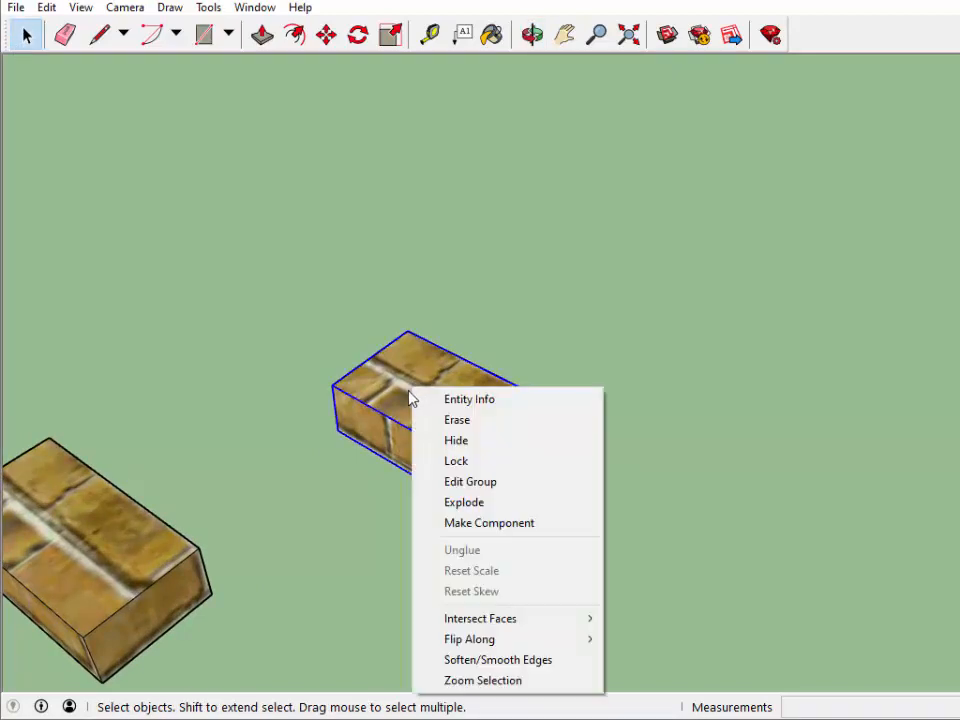
left_click(470, 481)
scroll(487, 470, "up", 5)
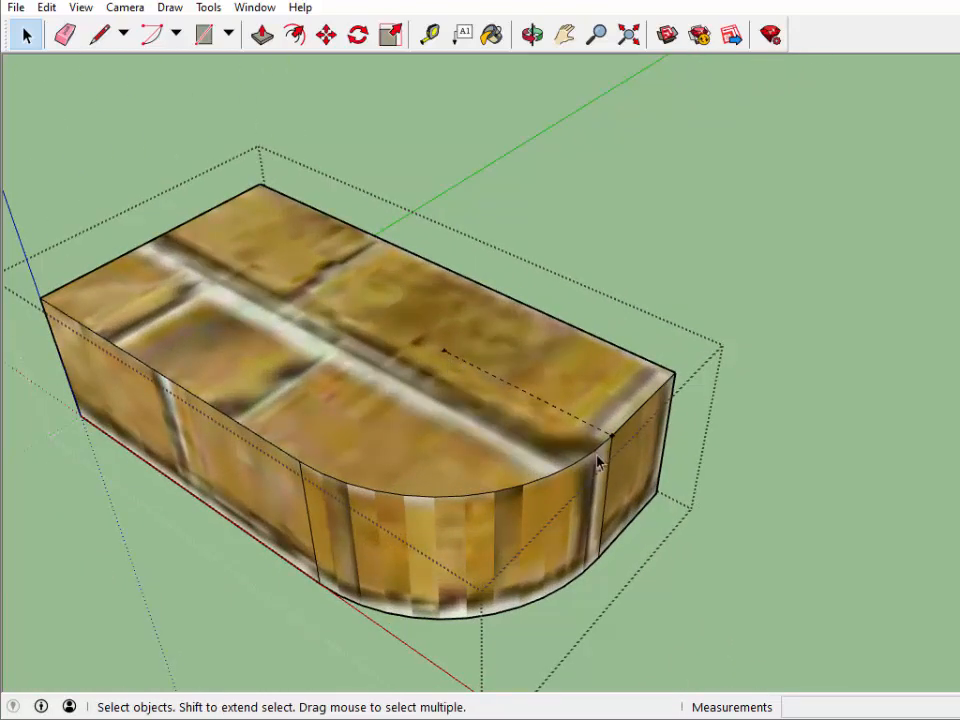
scroll(604, 458, "up", 2)
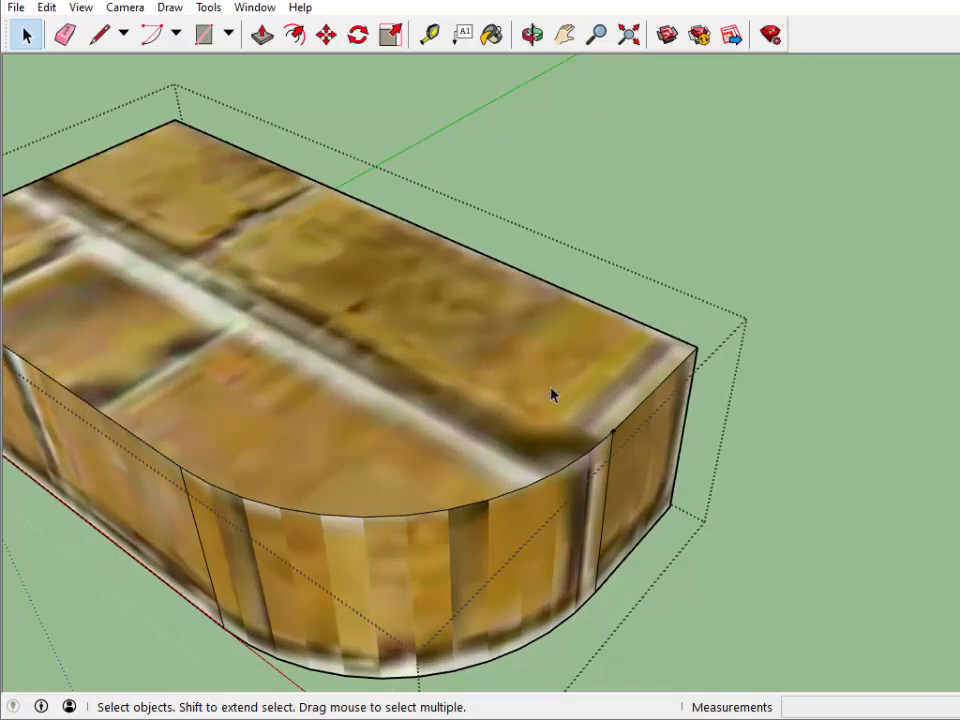
scroll(613, 446, "up", 3)
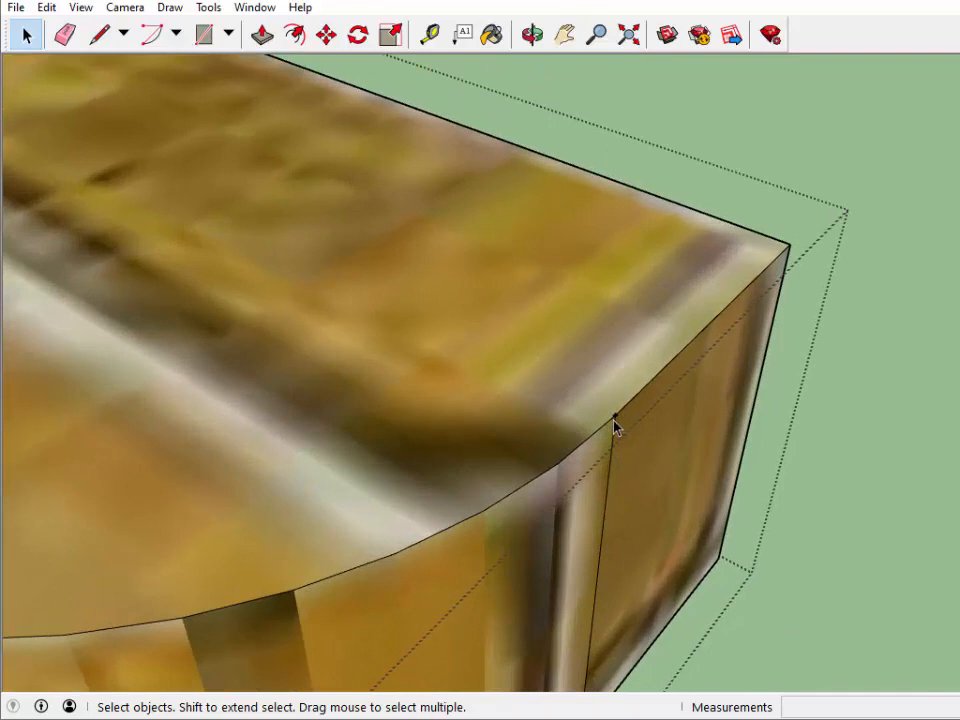
scroll(561, 364, "down", 3)
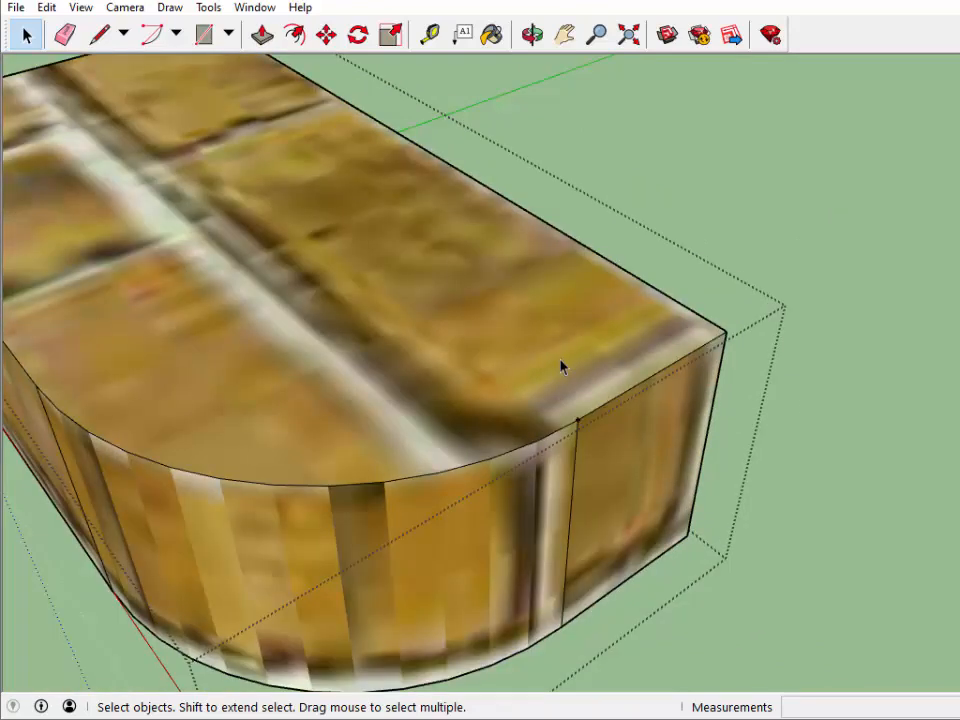
scroll(555, 371, "up", 2)
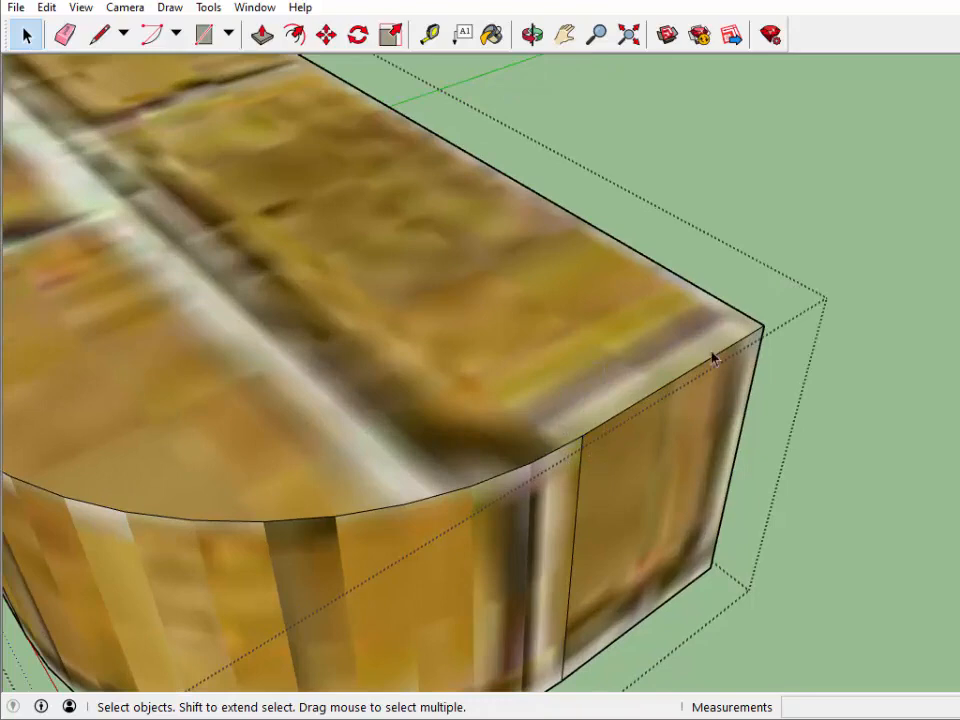
scroll(783, 213, "down", 8)
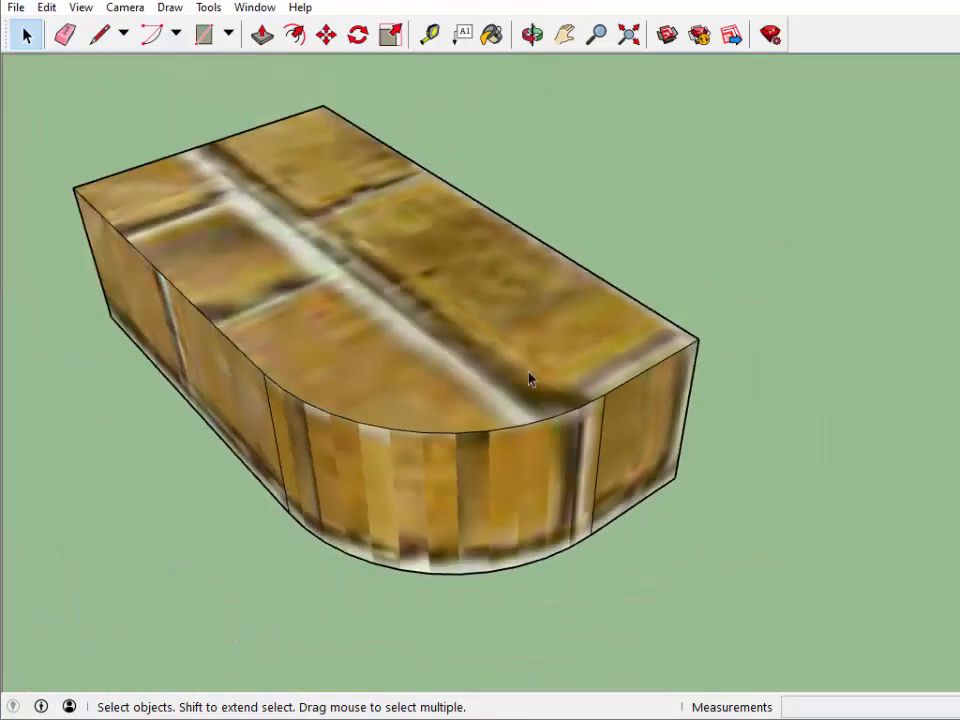
- Copy the original rectangular brick and paste the duplicate on the ground in front of the rounded brick
middle_click_drag(529, 379, 670, 325, "shift")
scroll(670, 325, "down", 4)
scroll(671, 336, "down", 1)
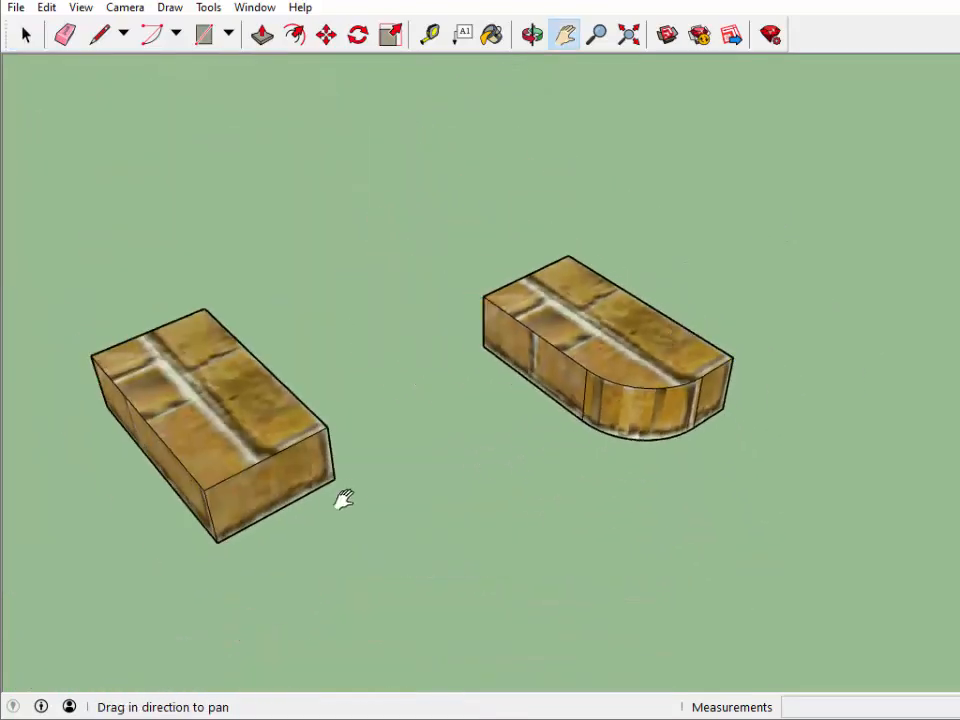
left_click_drag(433, 439, 494, 425)
right_click(444, 404)
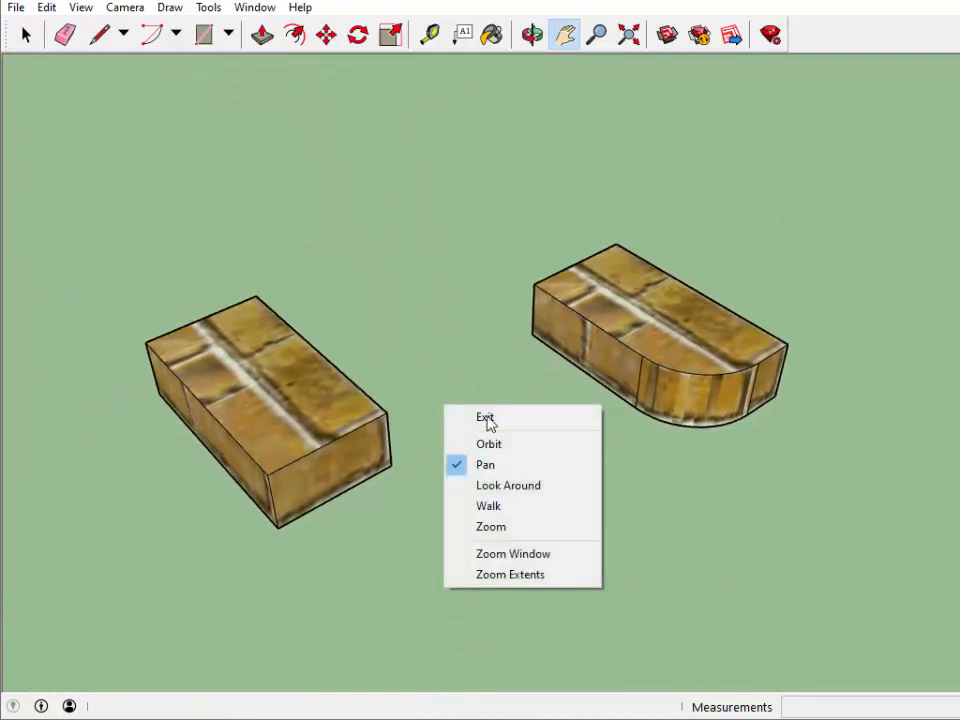
left_click(484, 416)
left_click(261, 418)
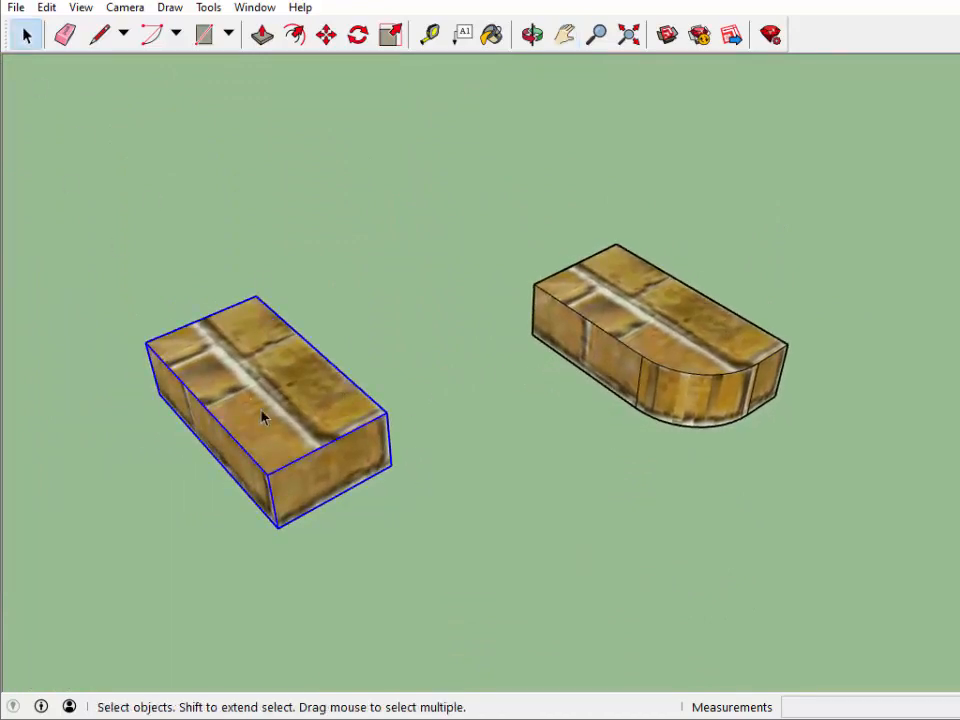
key("ctrl+c")
key("ctrl+v")
left_click(435, 504)
key("m")
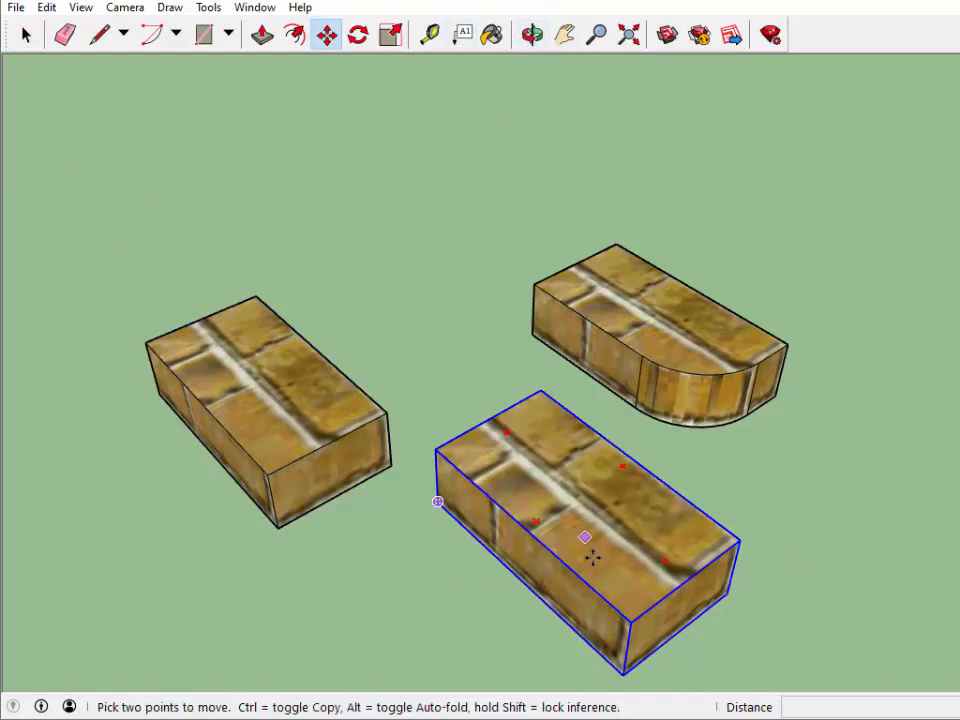
- Edit the new copy's group and push its near short end face inward by 0,10 m to shorten it, then close the group
right_click(596, 514)
left_click(690, 614)
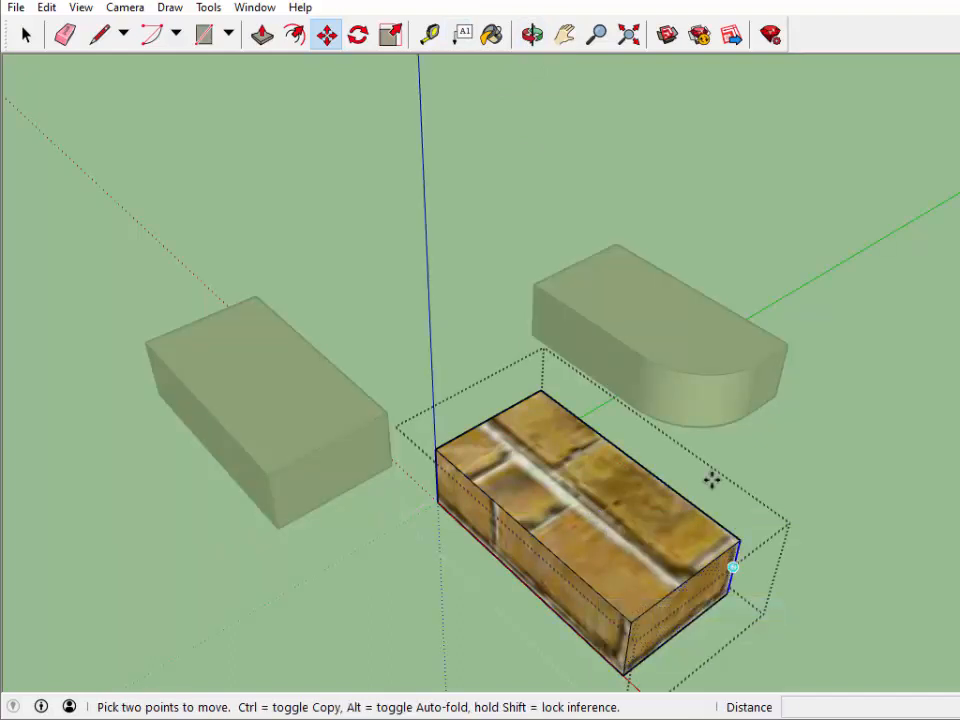
left_click(266, 38)
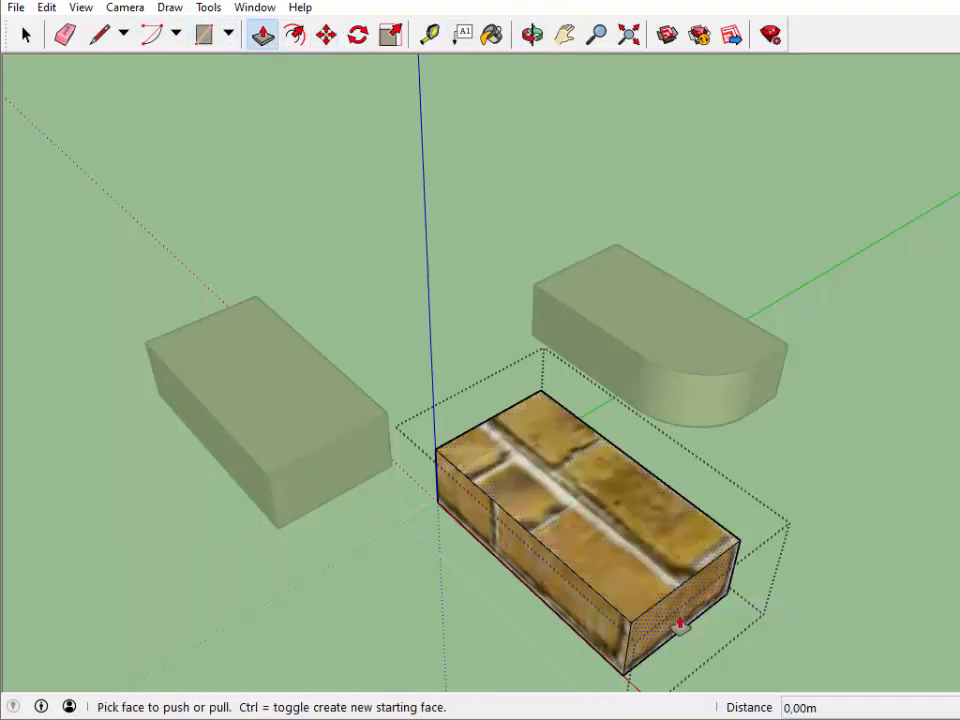
left_click_drag(680, 624, 564, 561)
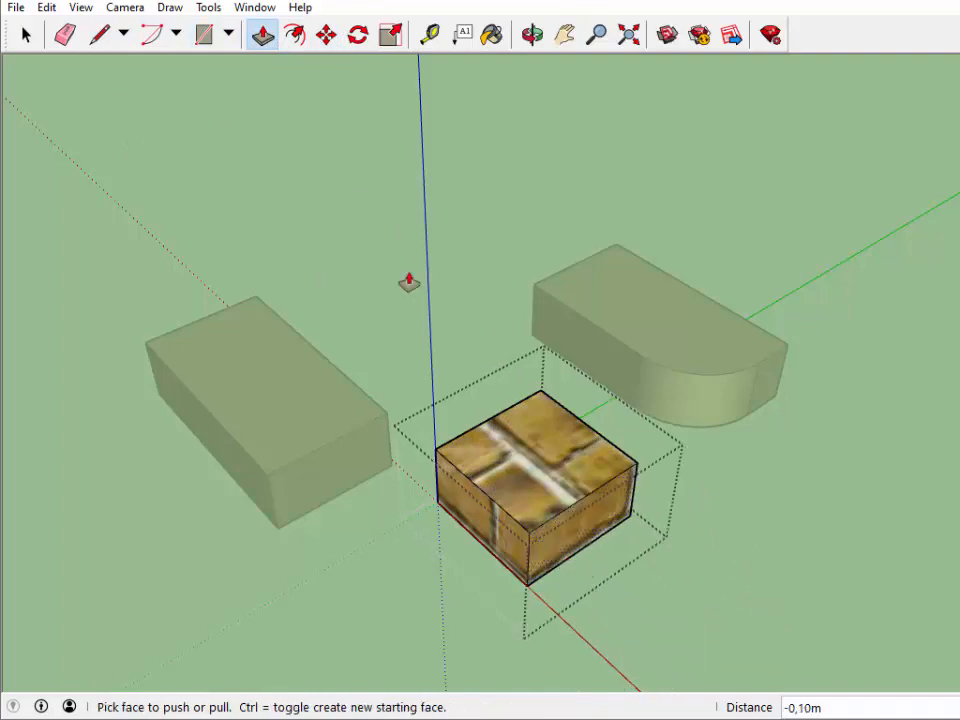
left_click(25, 34)
left_click(205, 214)
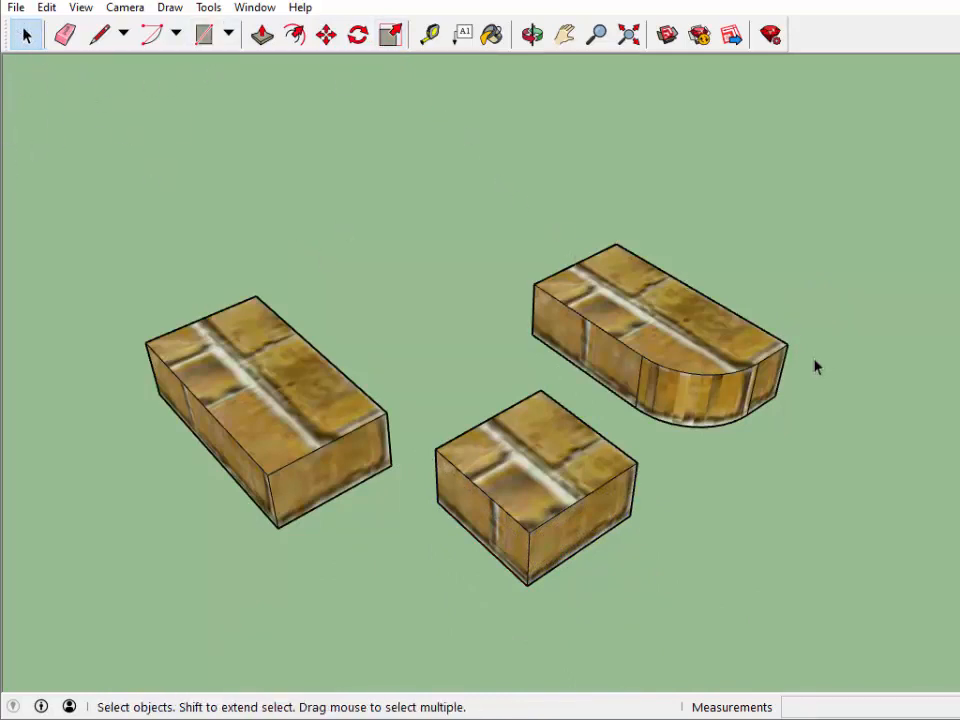
- Copy the rounded-corner brick and paste the duplicate on the ground behind the original rectangular brick
left_click(722, 332)
key("ctrl+v")
left_click(277, 245)
key("m")
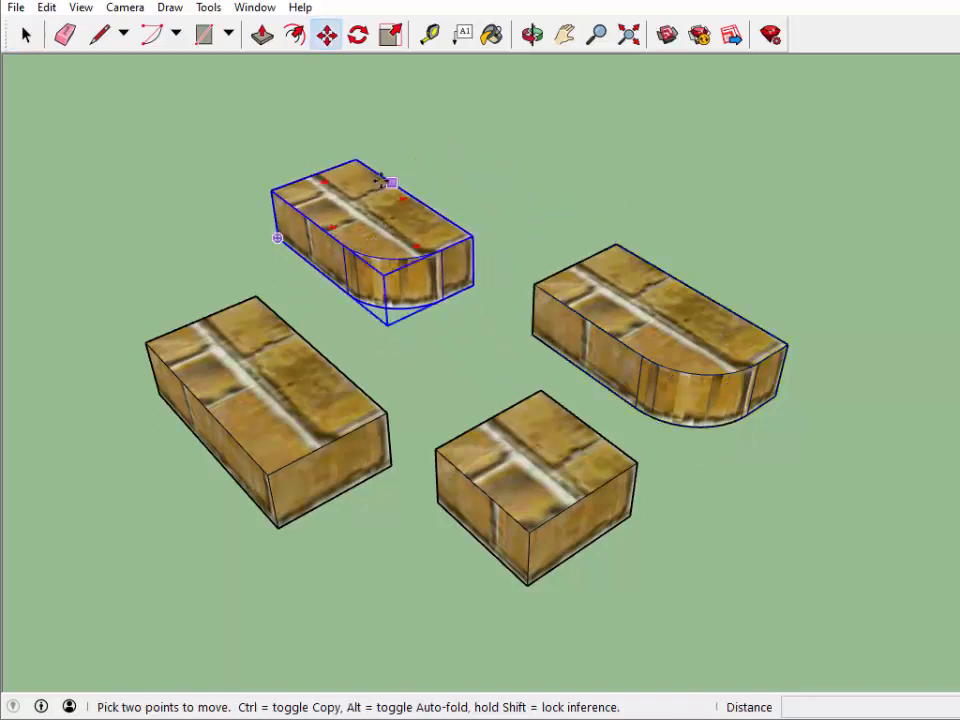
- Edit the new rounded copy's group, push its square end face inward to about half the brick's length, and close the group
left_click(533, 36)
left_click_drag(279, 317, 266, 424)
right_click(401, 457)
left_click(429, 468)
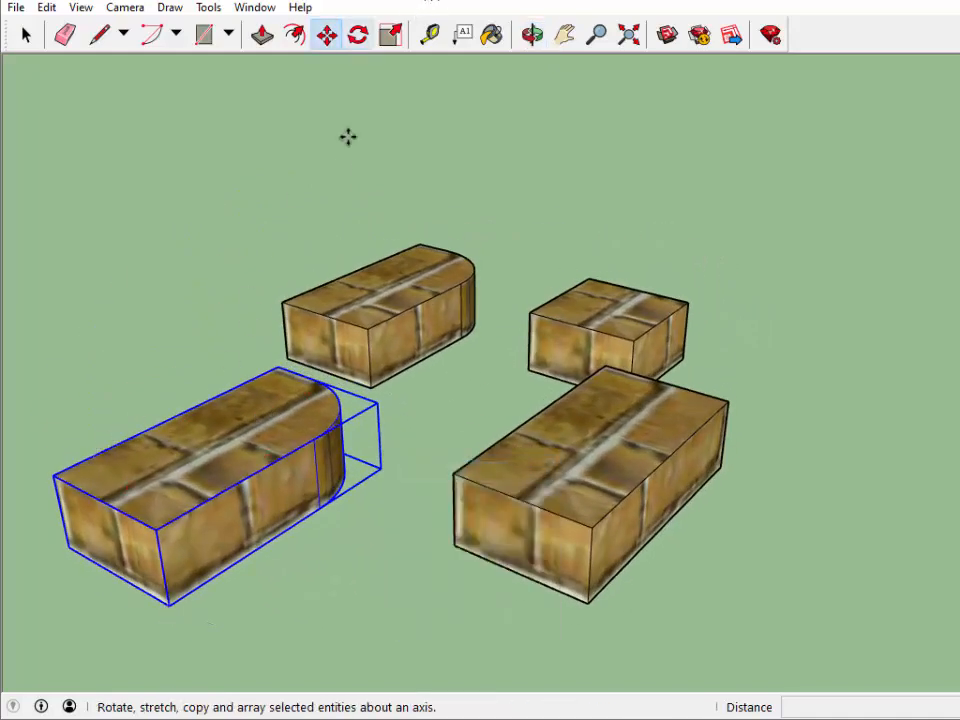
right_click(159, 495)
left_click(219, 589)
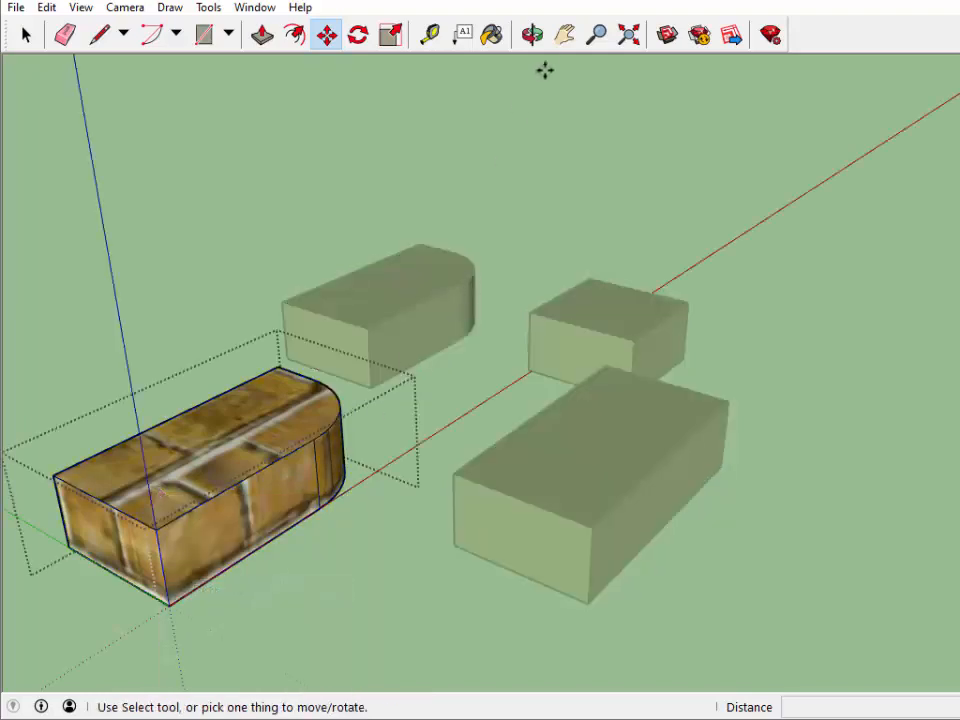
left_click(262, 36)
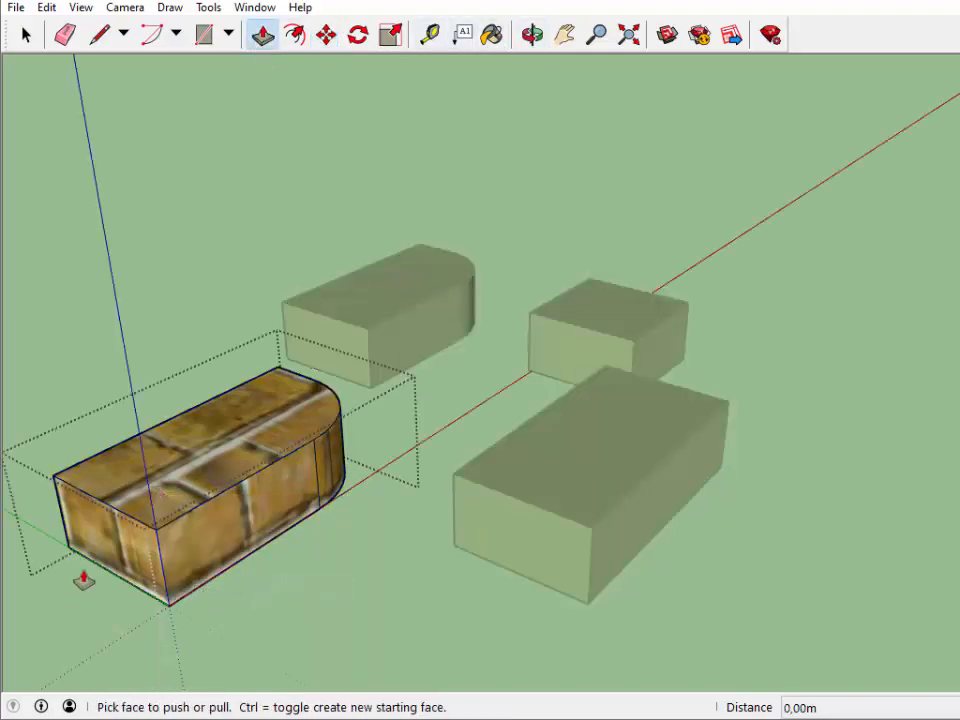
left_click_drag(101, 552, 224, 495)
left_click(26, 35)
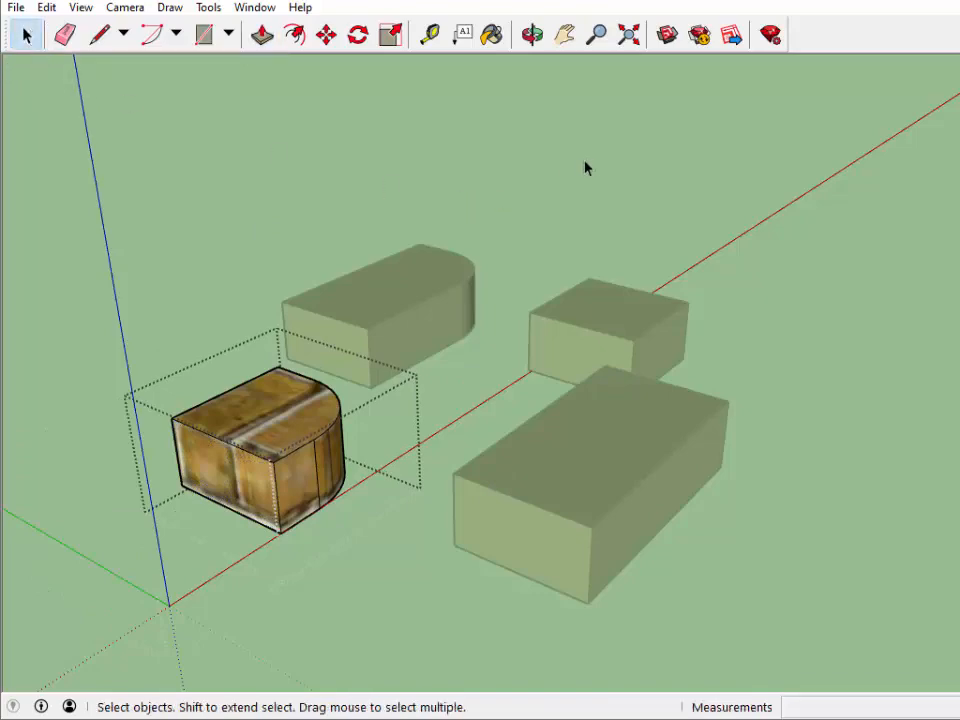
left_click(711, 235)
- Examine the four brick variants together from different viewing angles
left_click(531, 35)
left_click_drag(613, 122, 457, 409)
left_click_drag(475, 353, 438, 468)
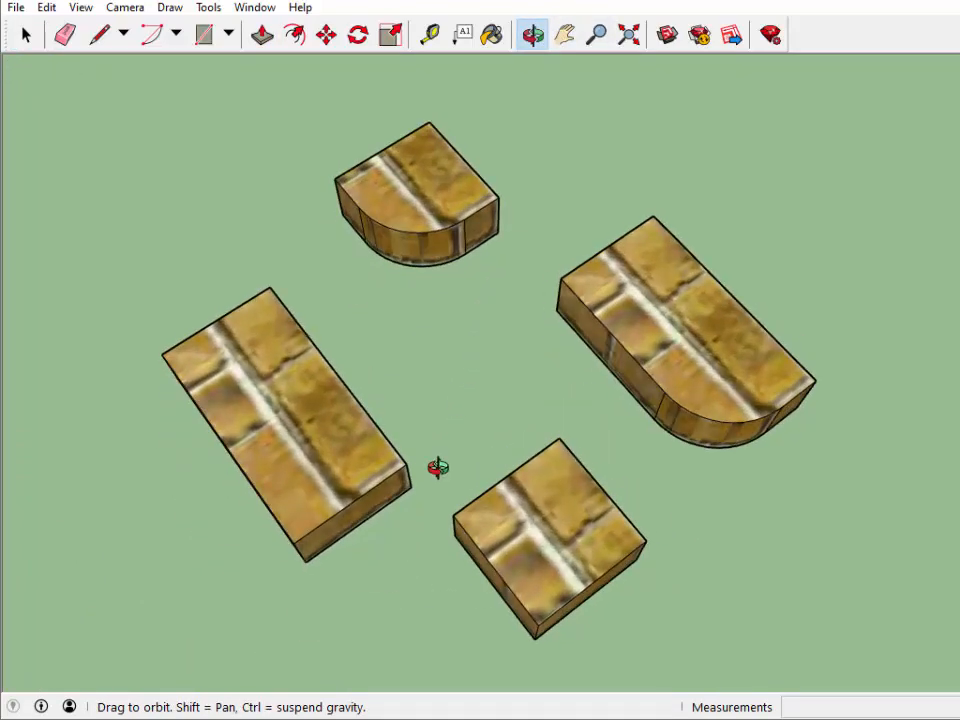
left_click_drag(477, 368, 495, 377)
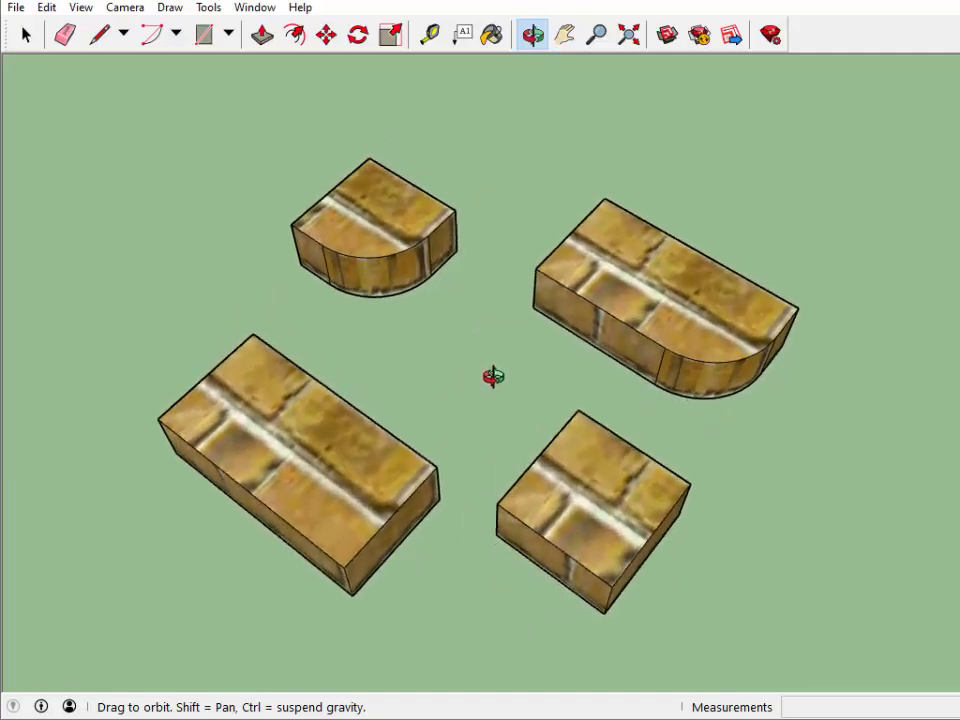
right_click(497, 379)
left_click(533, 393)
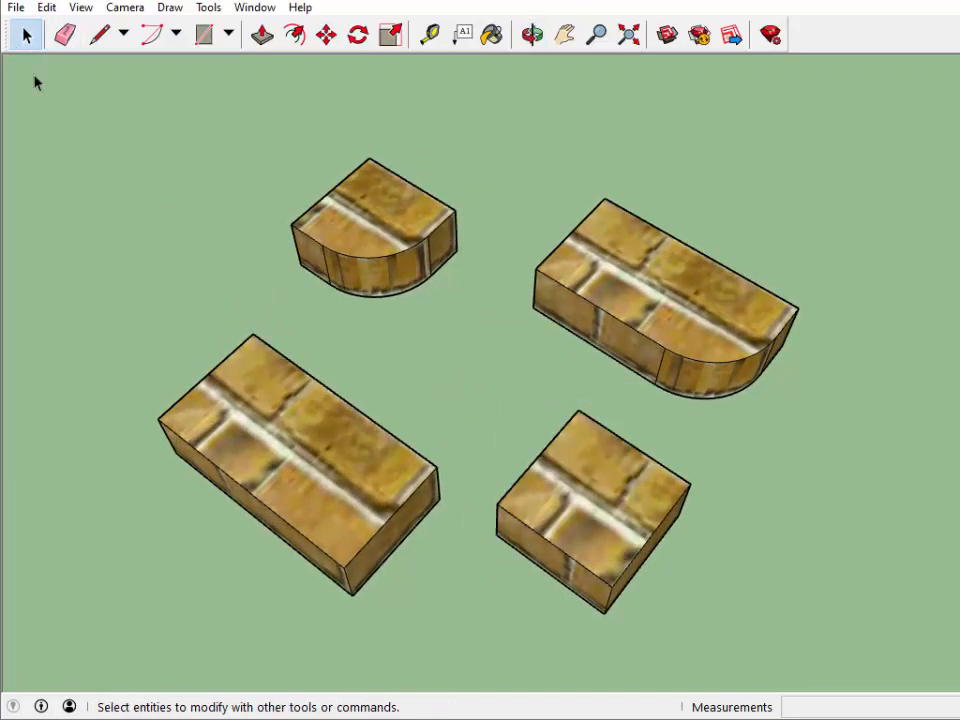
left_click(359, 507)
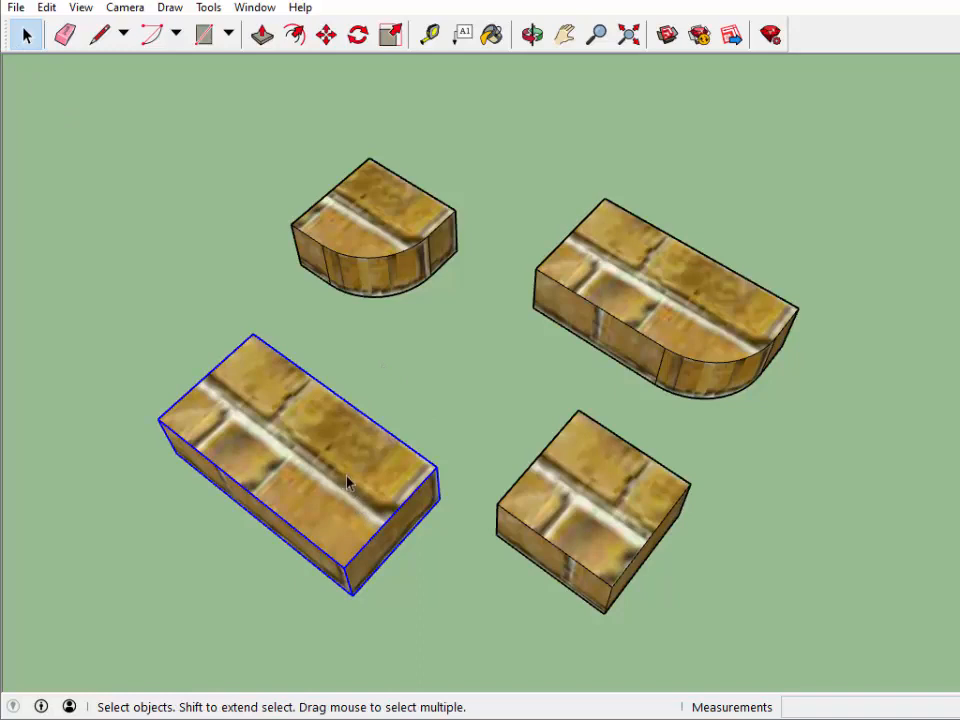
left_click(655, 322)
left_click(253, 212)
- Turn the full rectangular brick into a component named "tijolo"
left_click(319, 437)
right_click(319, 437)
left_click(423, 575)
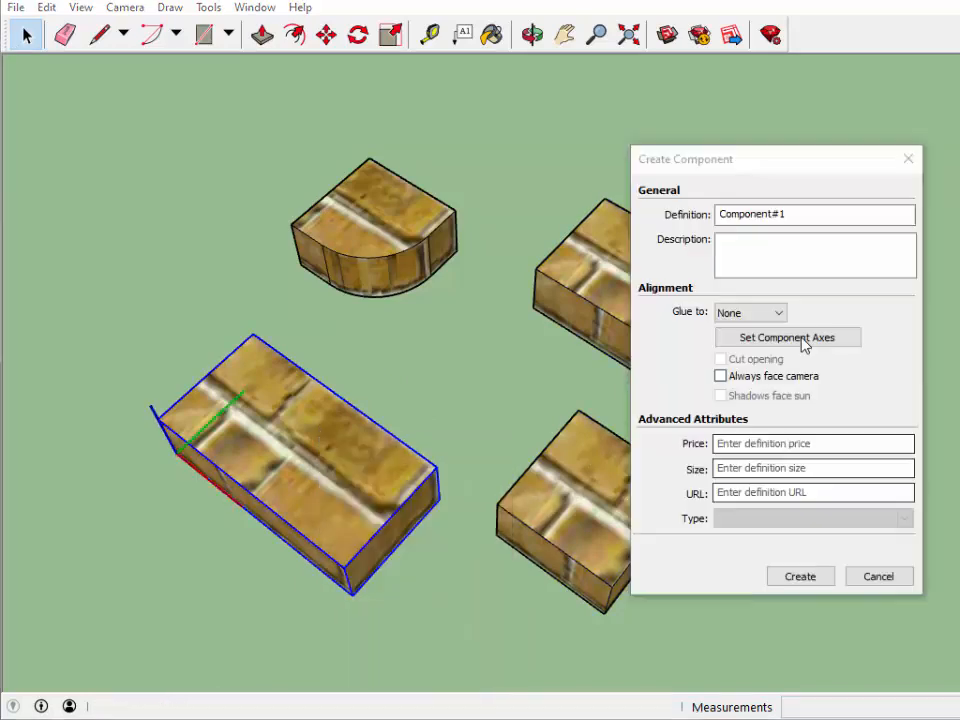
left_click_drag(823, 212, 634, 202)
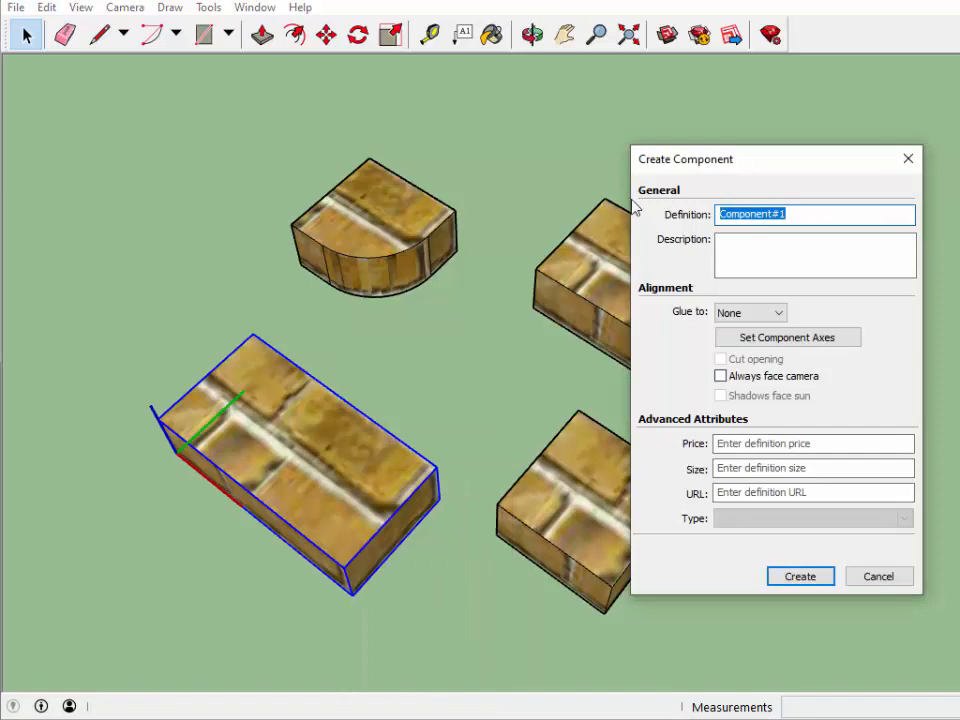
type("tijolo")
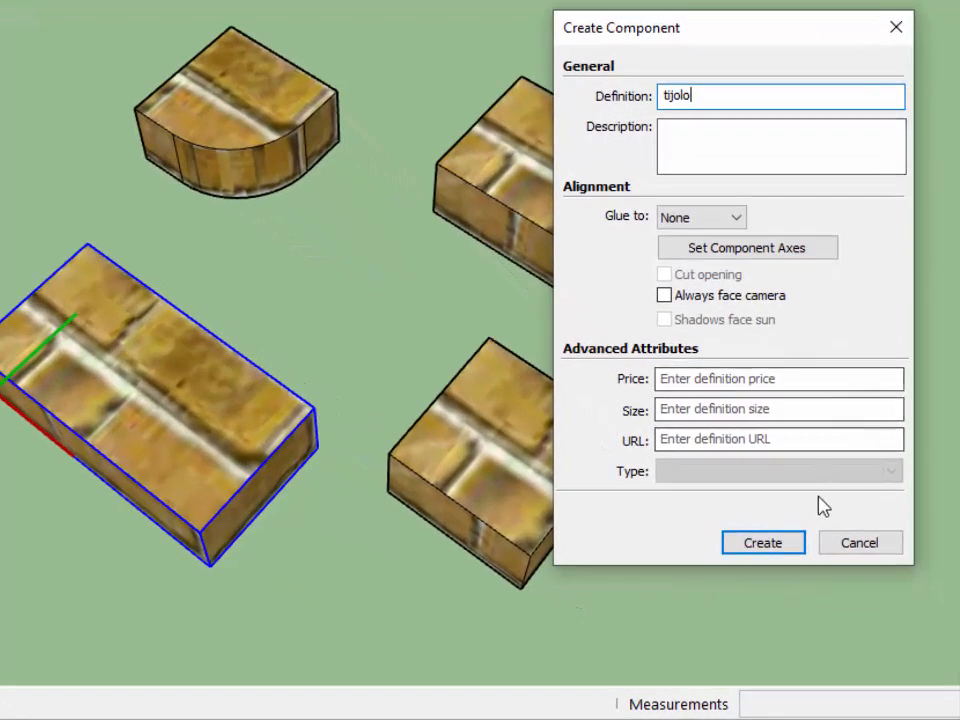
left_click(770, 545)
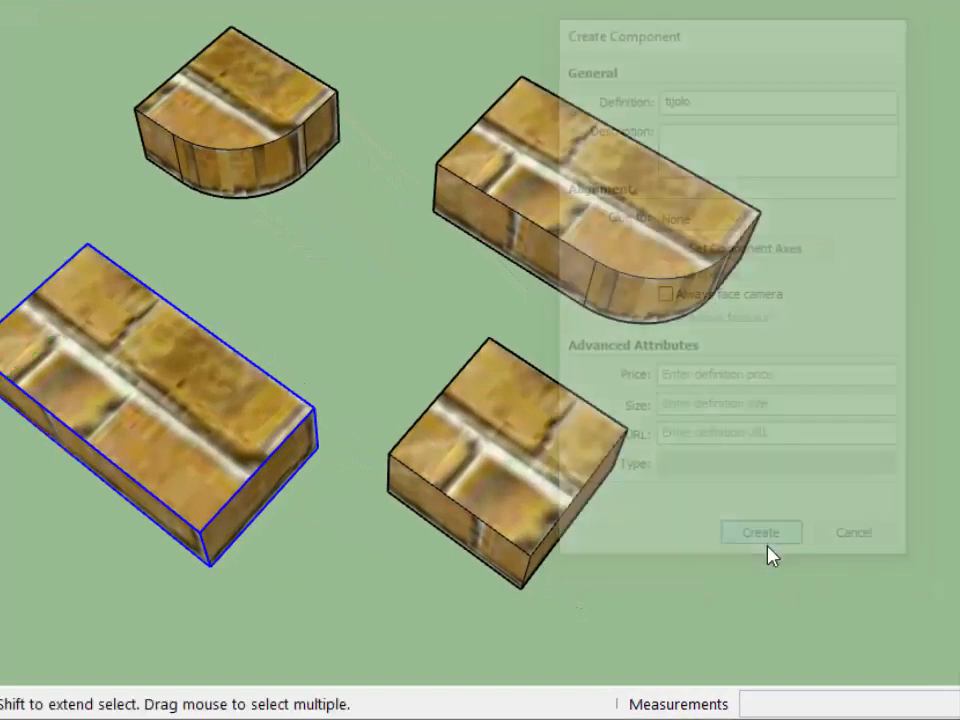
- Turn the full-length rounded brick into a component named "tijolo redondo"
left_click(572, 195)
right_click(572, 195)
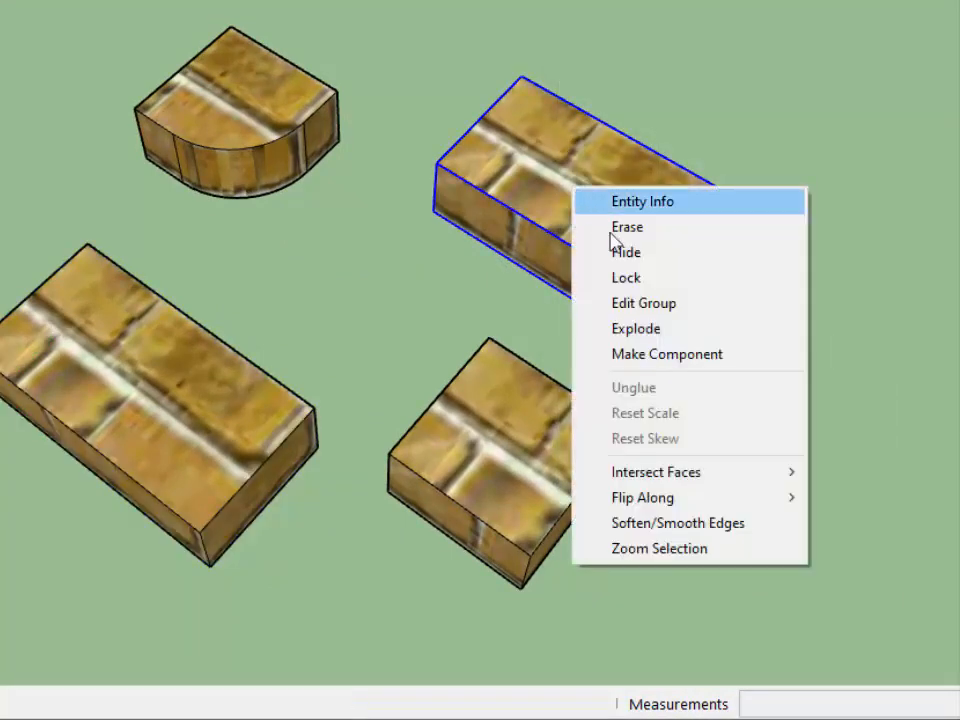
left_click(664, 356)
type("tijo")
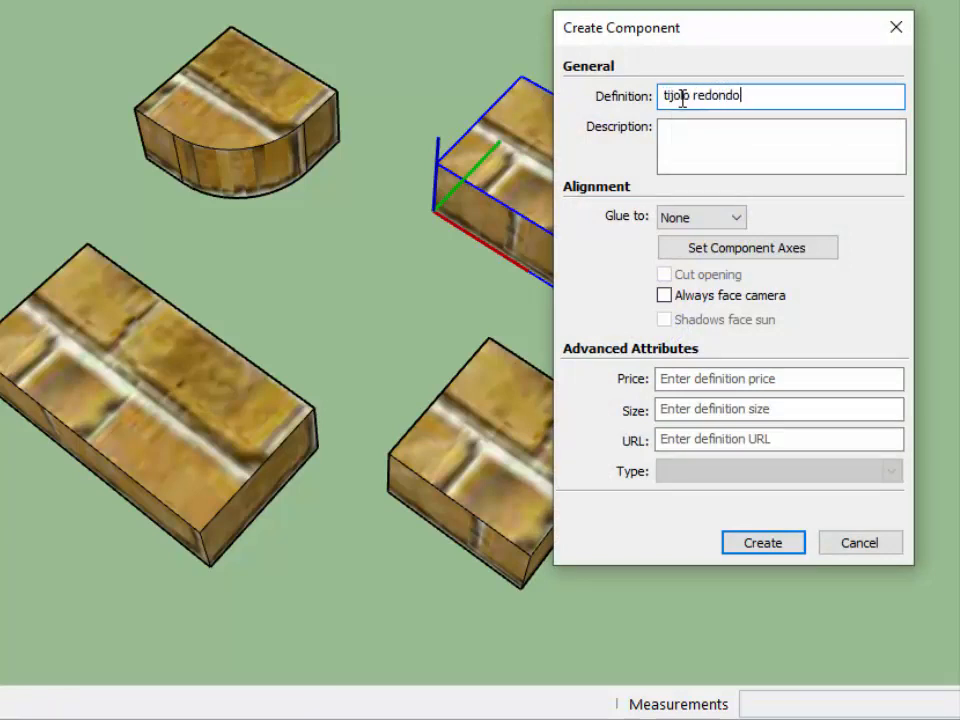
type("lo redondo")
left_click(764, 545)
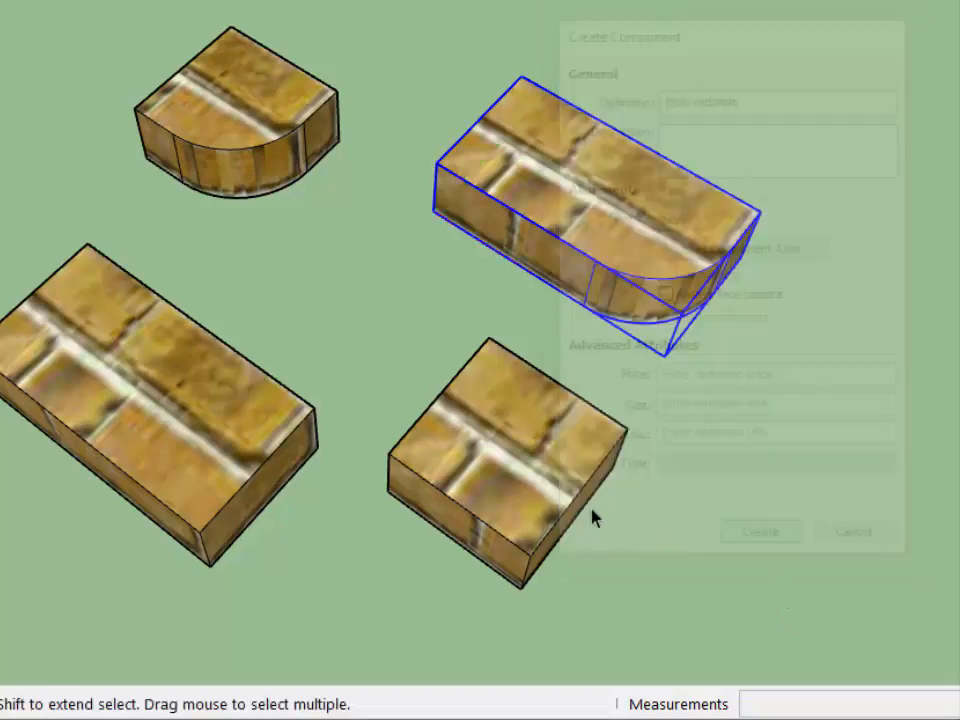
- Turn the half-length rectangular brick into a component named "tijolo meio"
left_click(482, 435)
right_click(489, 440)
left_click(583, 595)
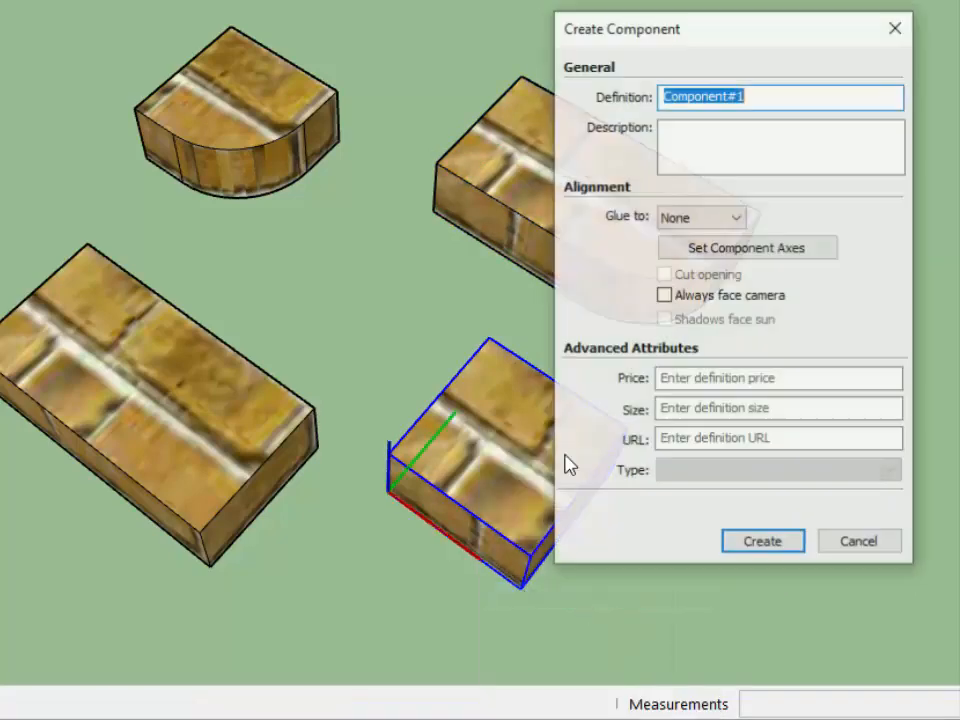
type("tijolo meio")
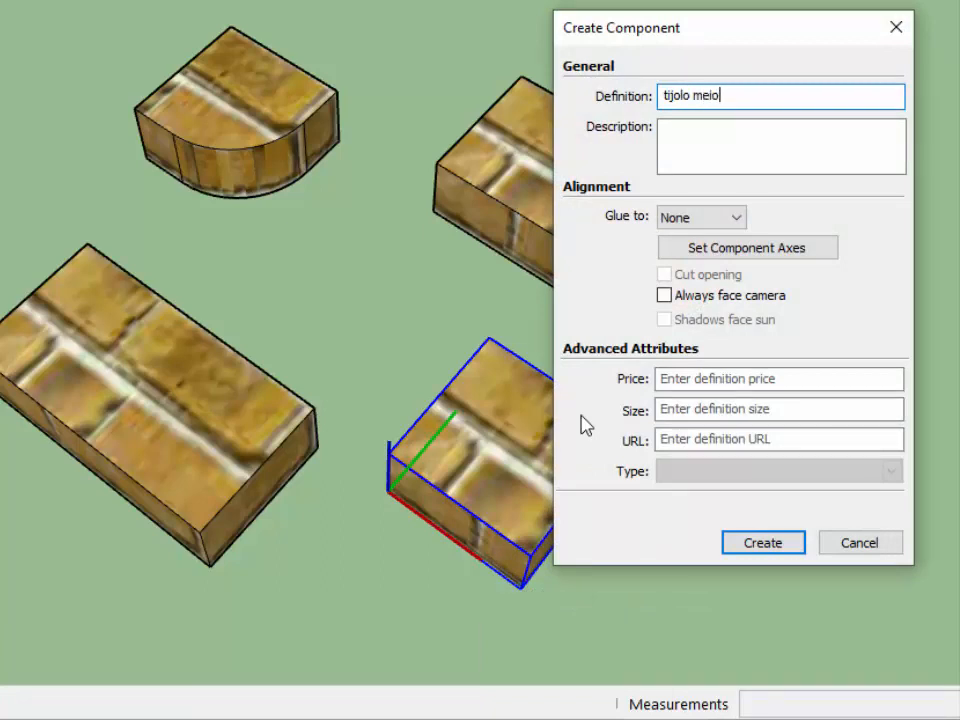
left_click(752, 545)
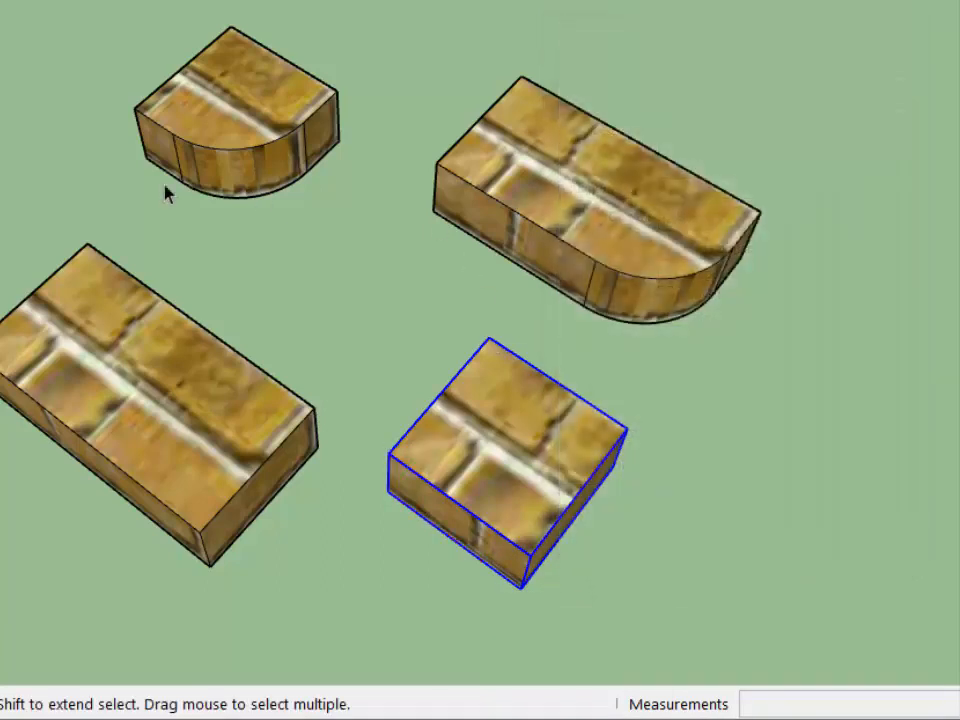
- Turn the half-length rounded brick into a component named "tijolo redondo meio" and clear the selection
left_click(220, 95)
right_click(222, 97)
left_click(313, 257)
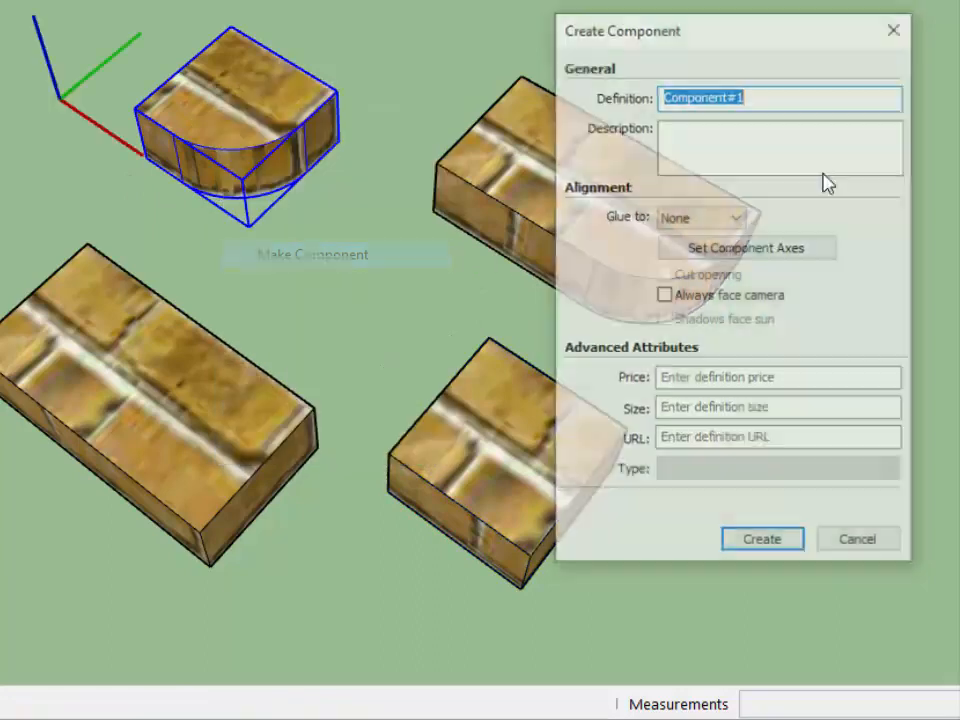
type("tijolo redondo meio")
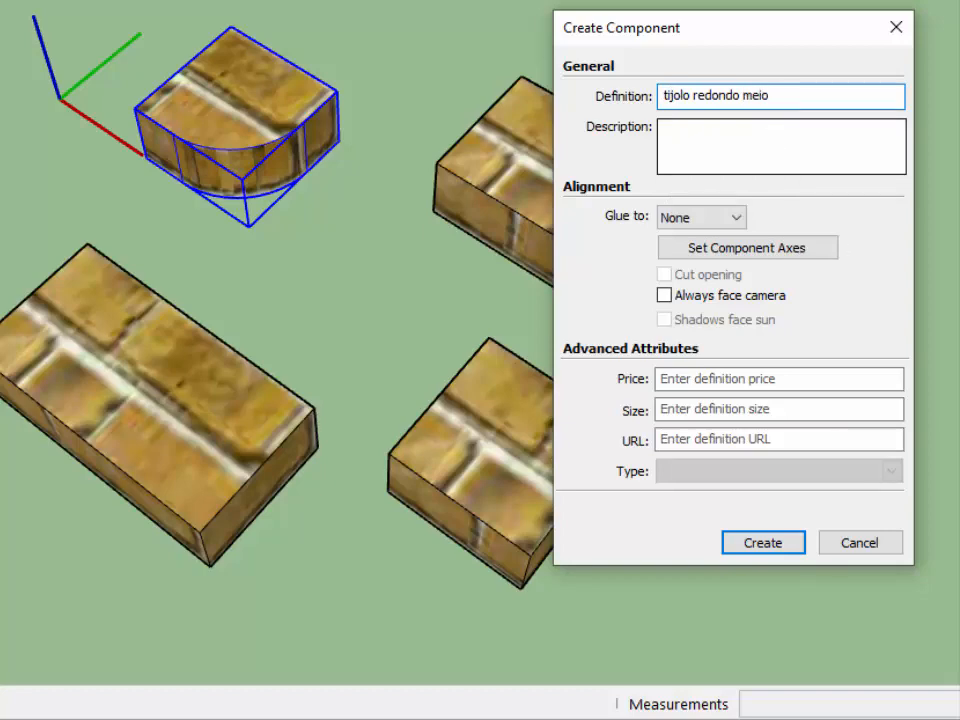
left_click(772, 546)
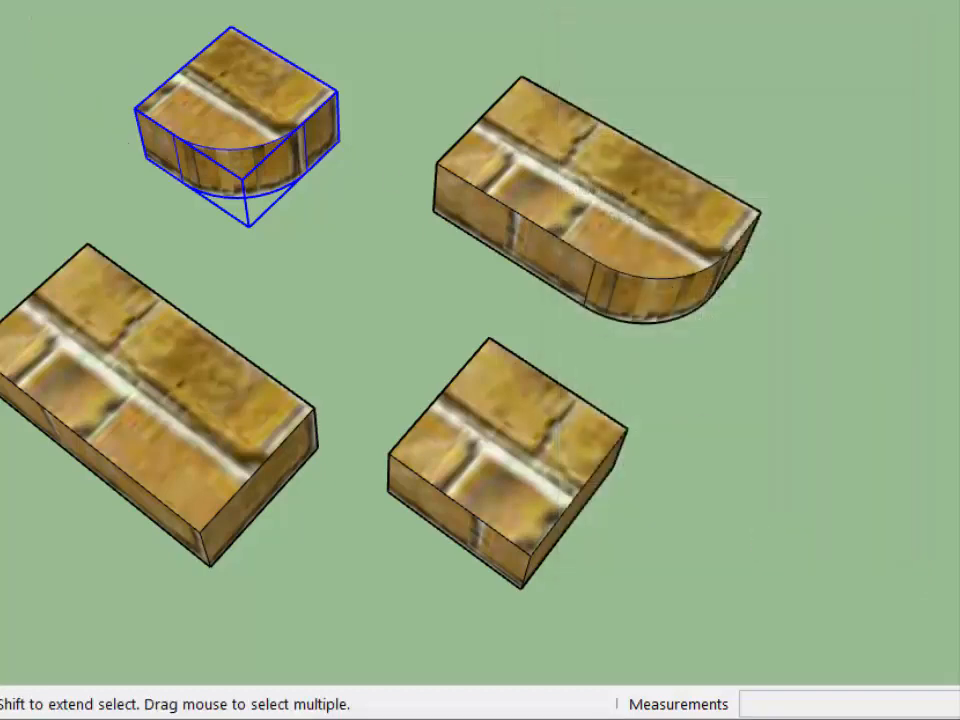
key("ctrl+t")
left_click(513, 6)
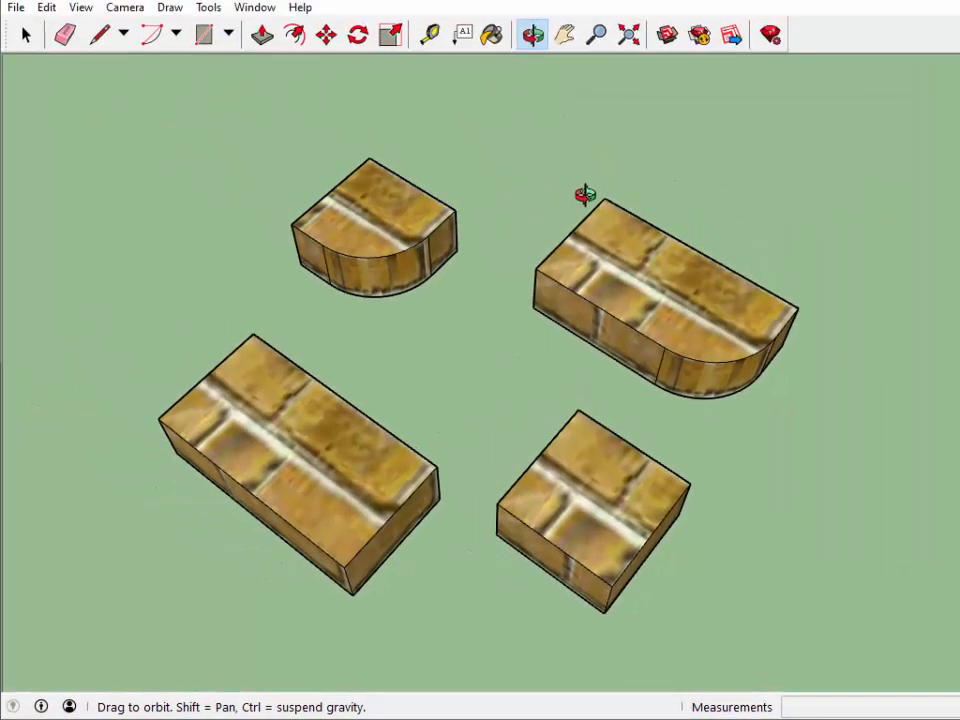
- Move the full rectangular brick about 0,99 m away from the other variants, close to the green axis
scroll(542, 287, "down", 10)
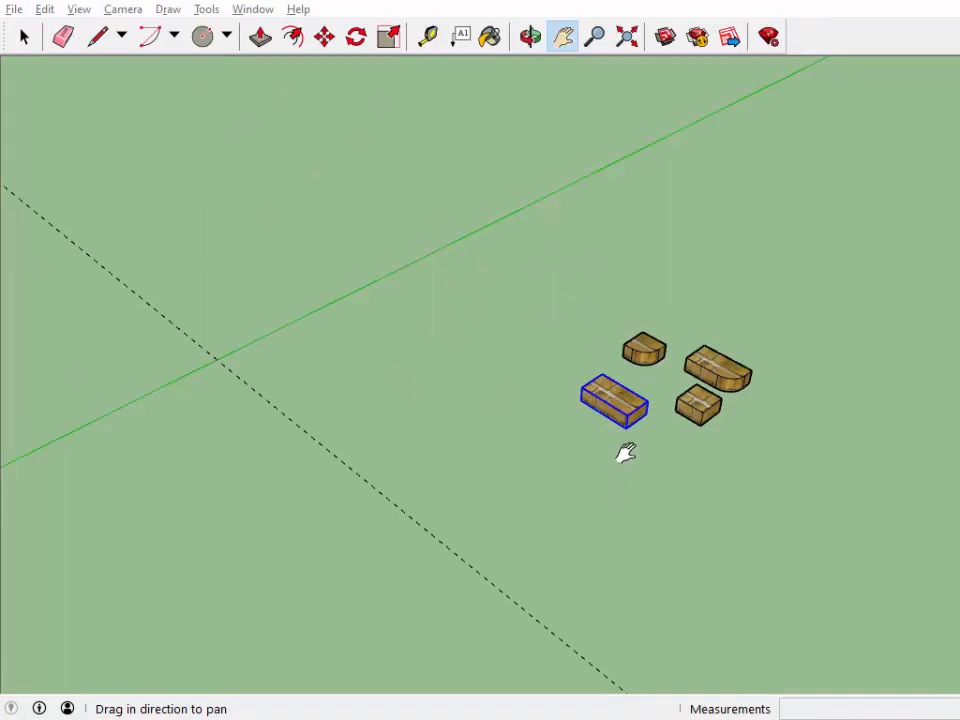
right_click(673, 479)
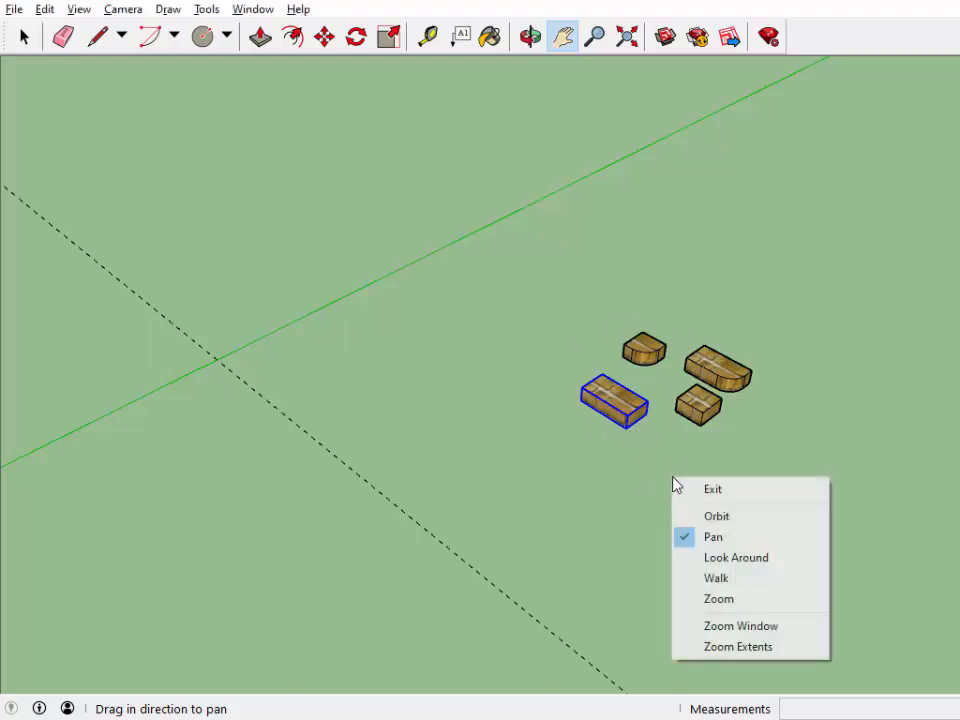
left_click(700, 490)
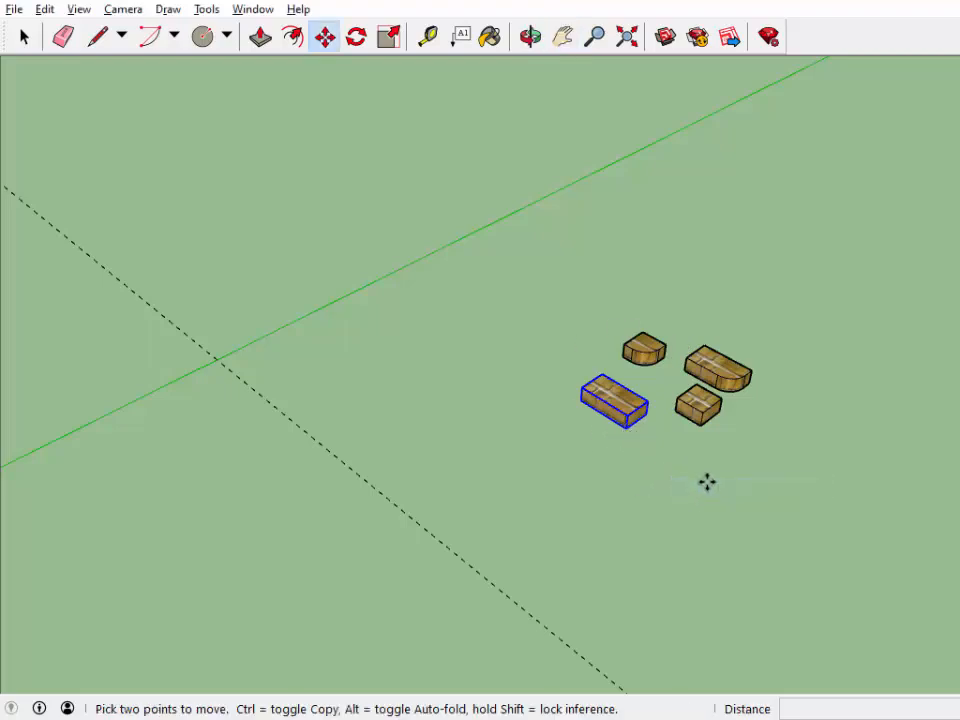
left_click(579, 402)
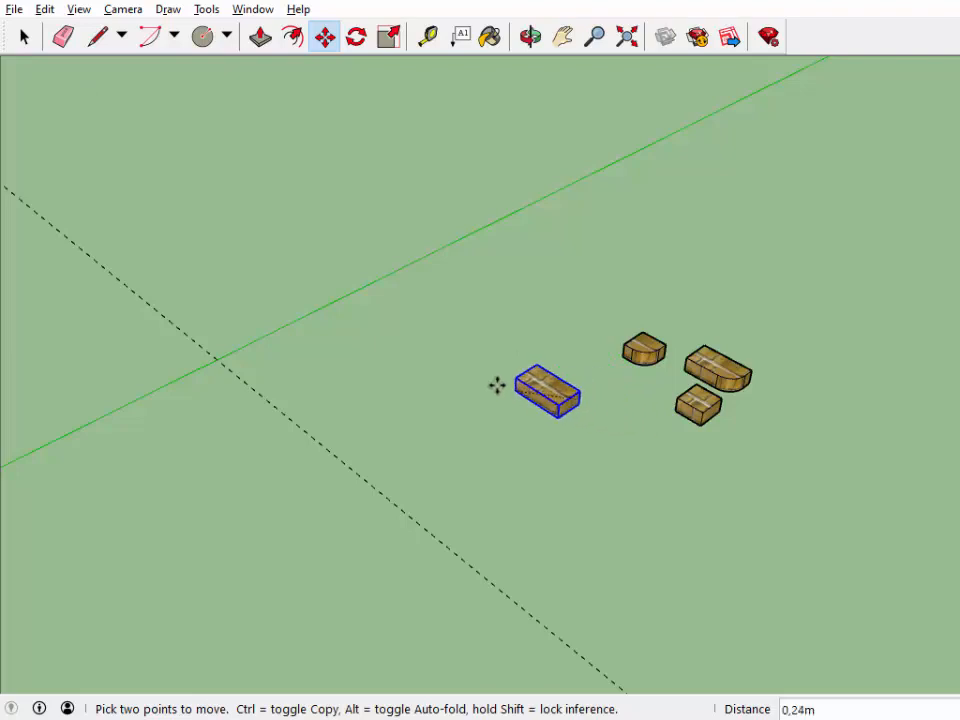
left_click(362, 312)
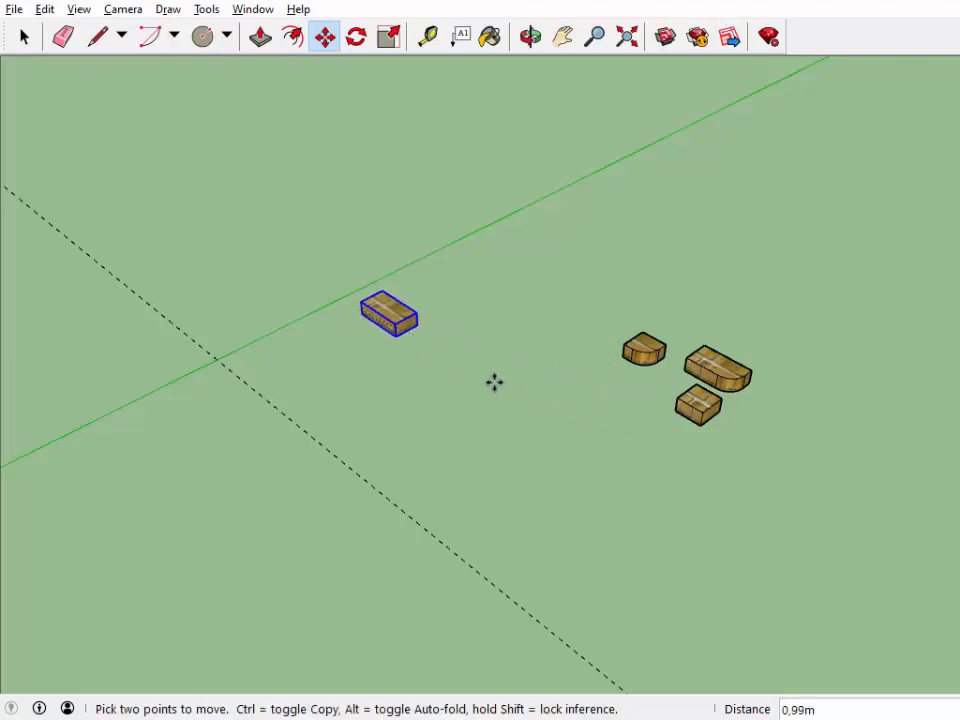
- Copy the moved brick 0,23 m along the red axis and repeat the copy with *2 to form a row of three
left_click(330, 46)
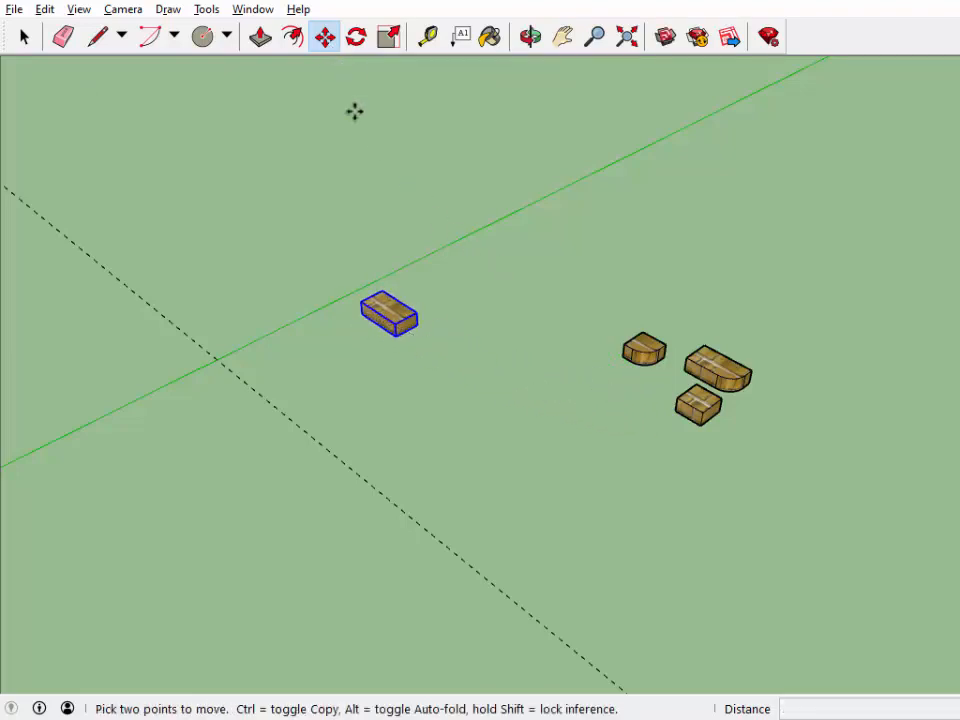
left_click(362, 303)
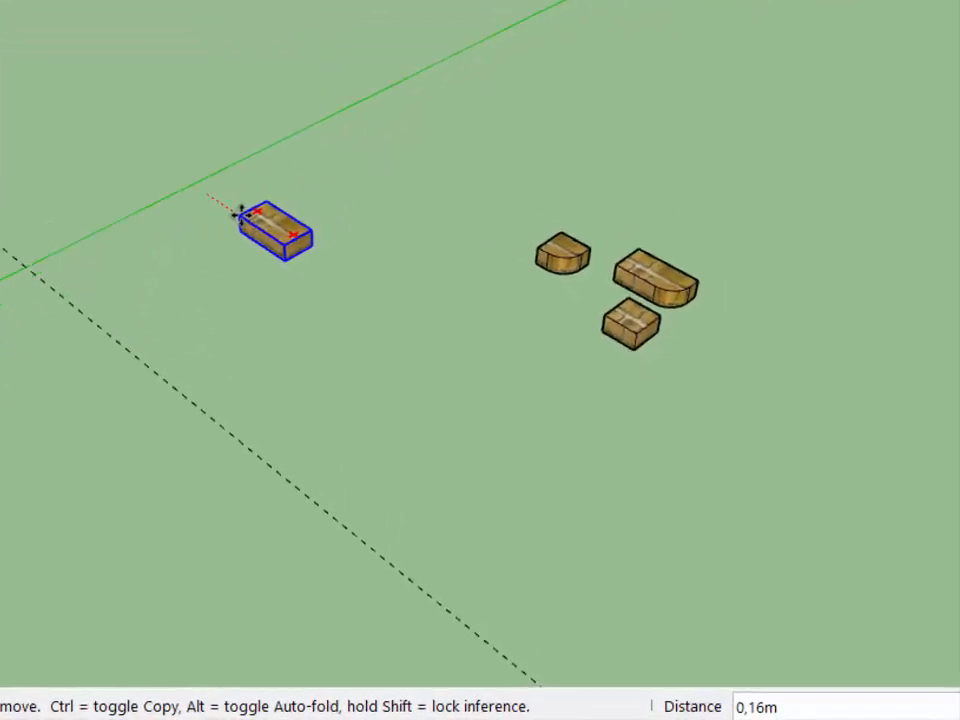
key("ctrl")
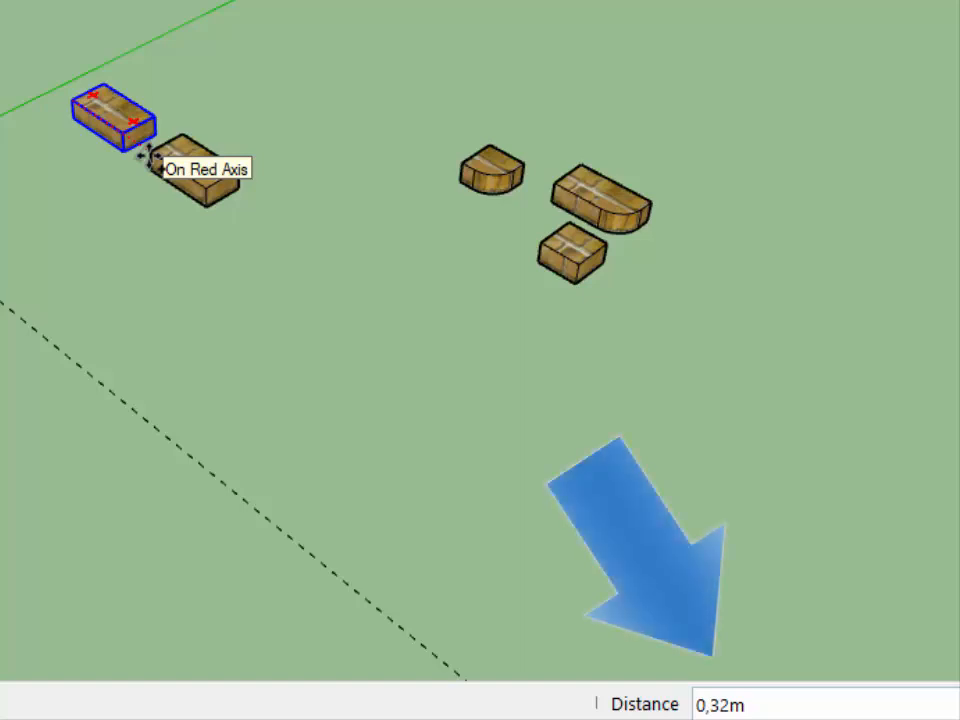
type("0,")
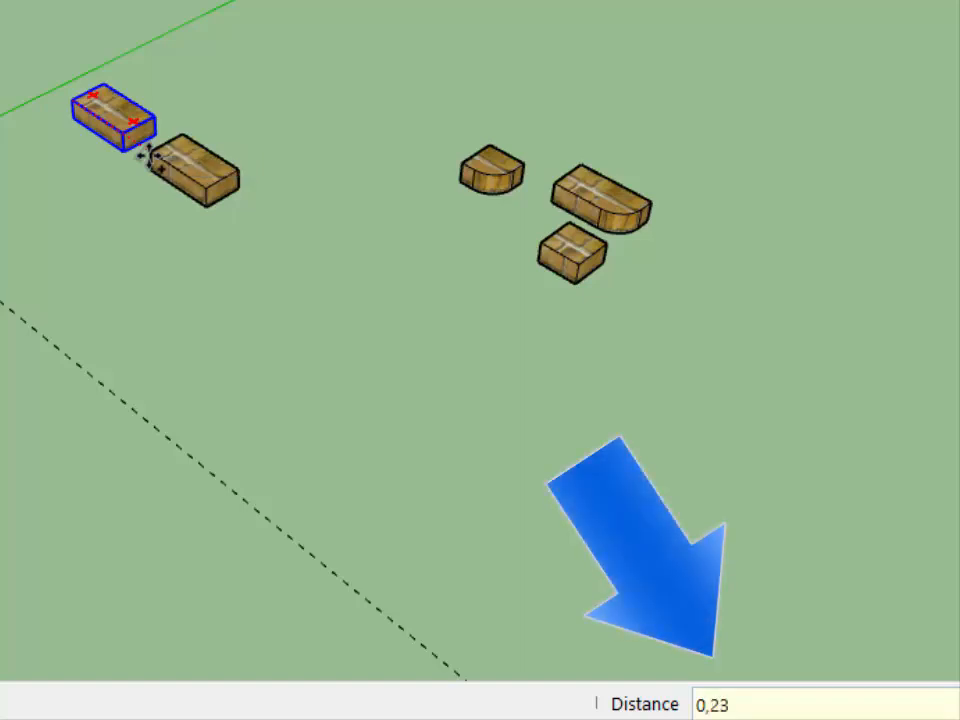
key("Return")
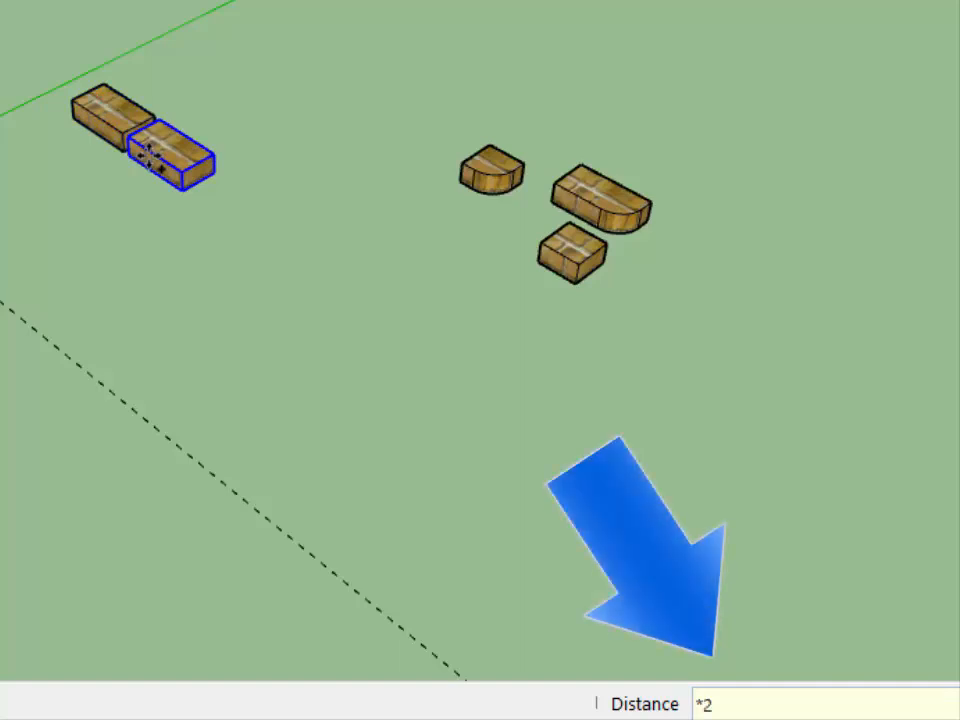
key("Return")
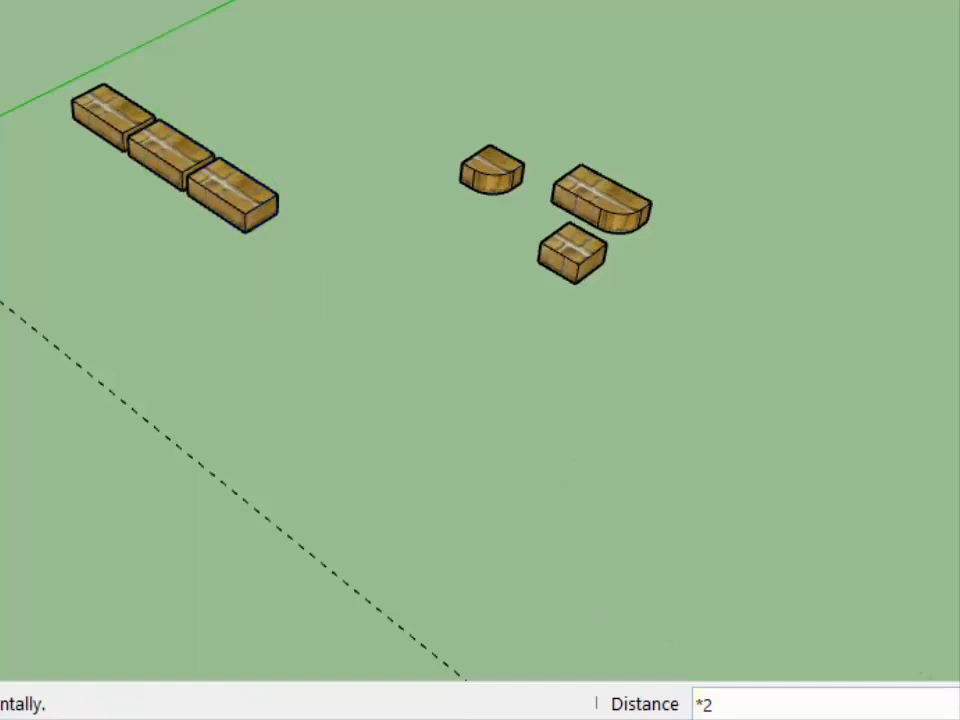
key("o")
scroll(190, 110, "up", 5)
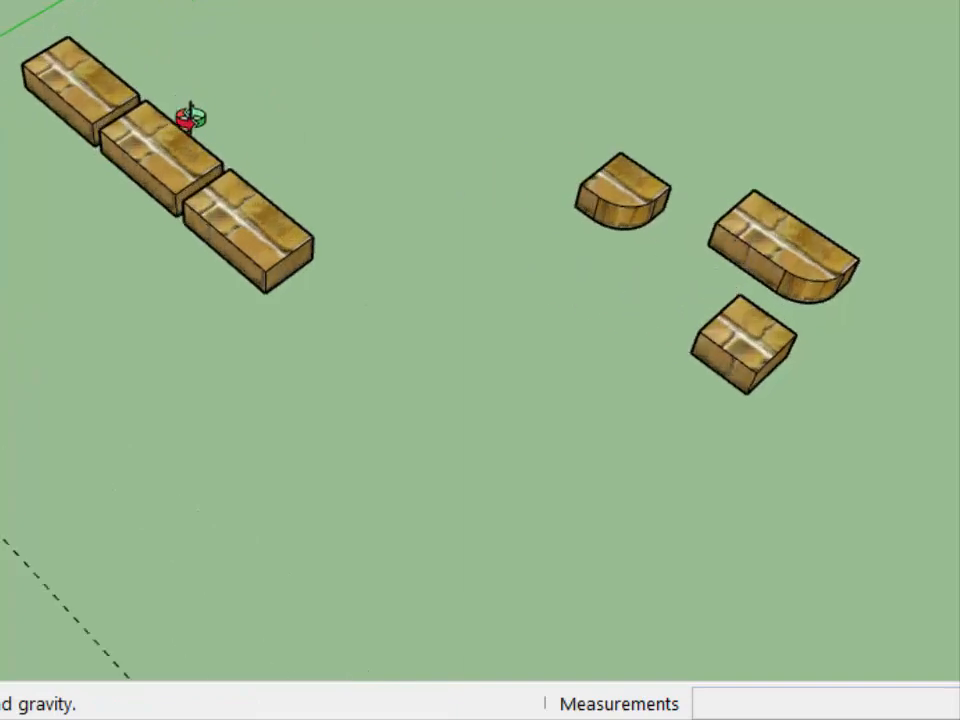
- Copy a full rectangular brick and paste the duplicate beside the row of three, between it and the green axis
left_click_drag(309, 167, 335, 151)
scroll(335, 198, "down", 5)
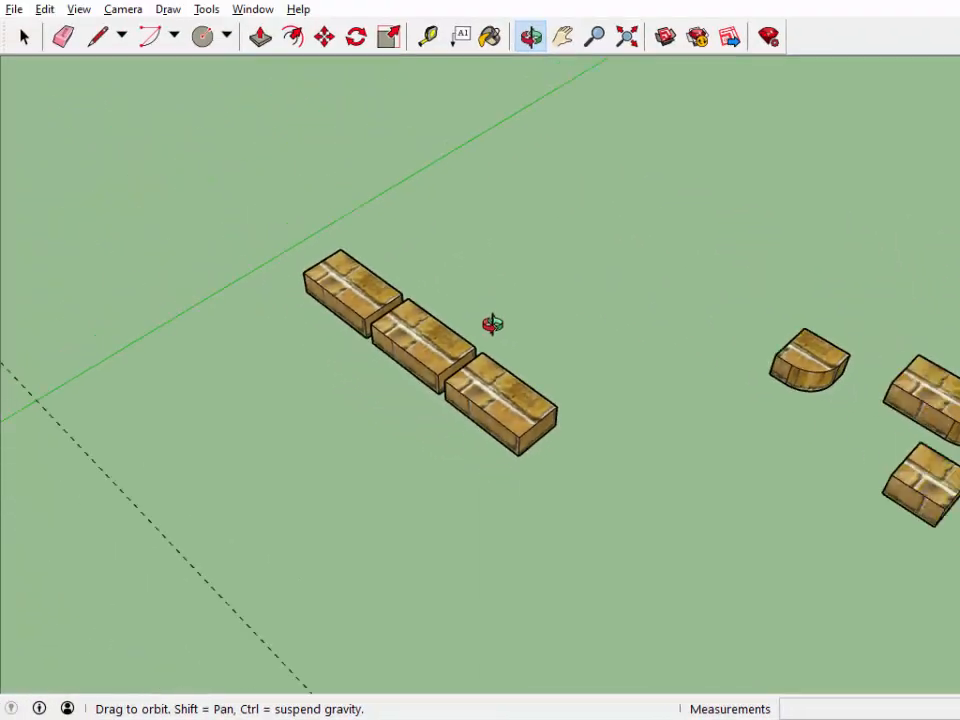
left_click_drag(490, 332, 463, 285)
right_click(467, 291)
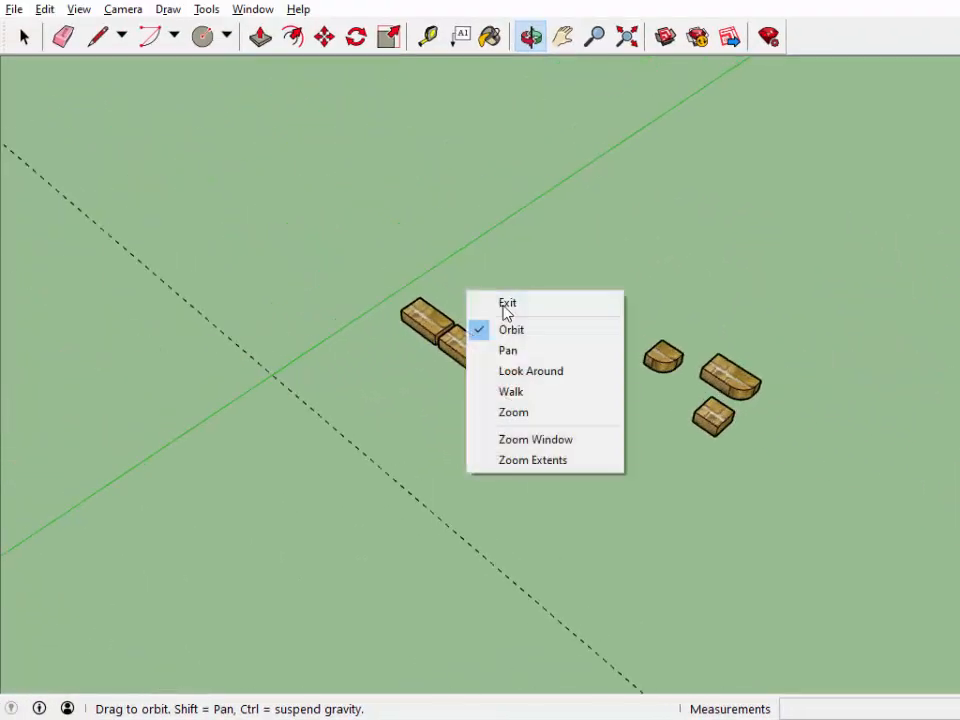
left_click(505, 304)
key("space")
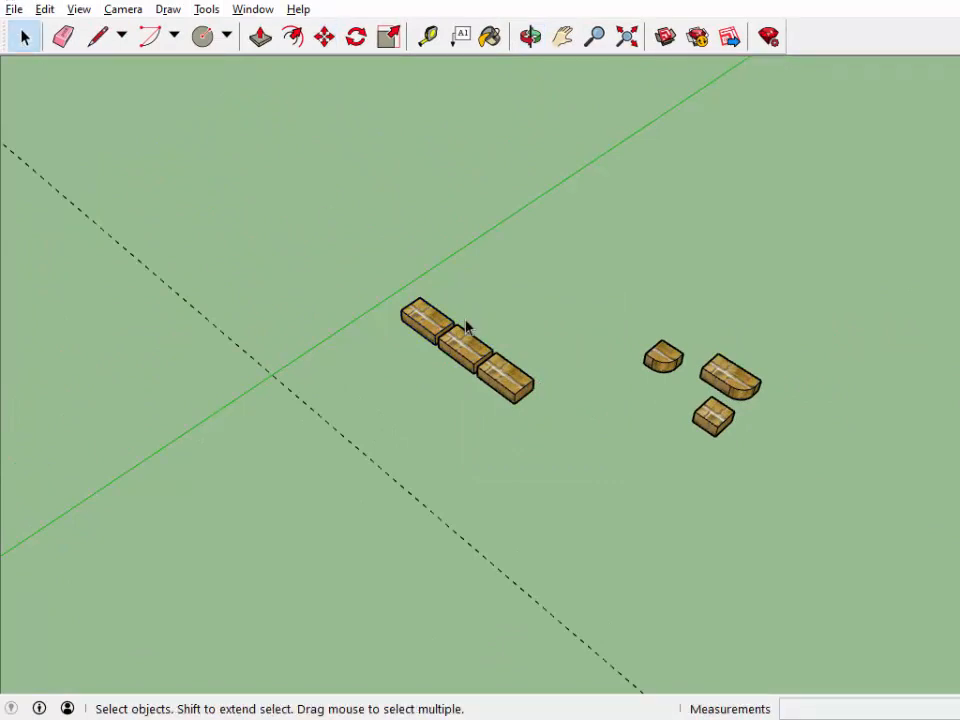
key("ctrl+c")
key("ctrl+v")
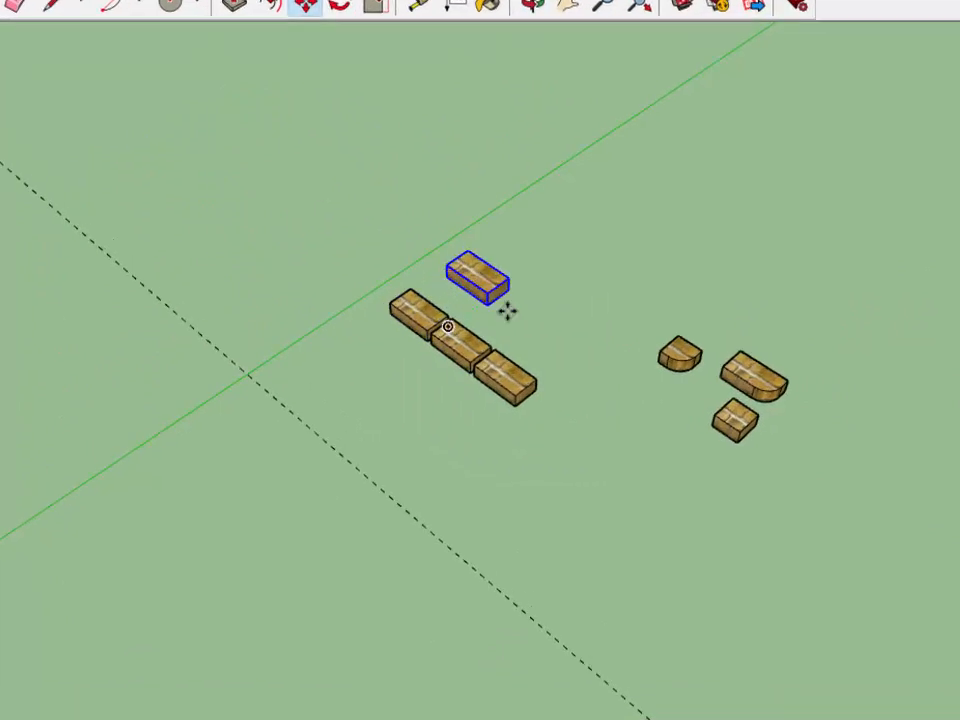
left_click(456, 247)
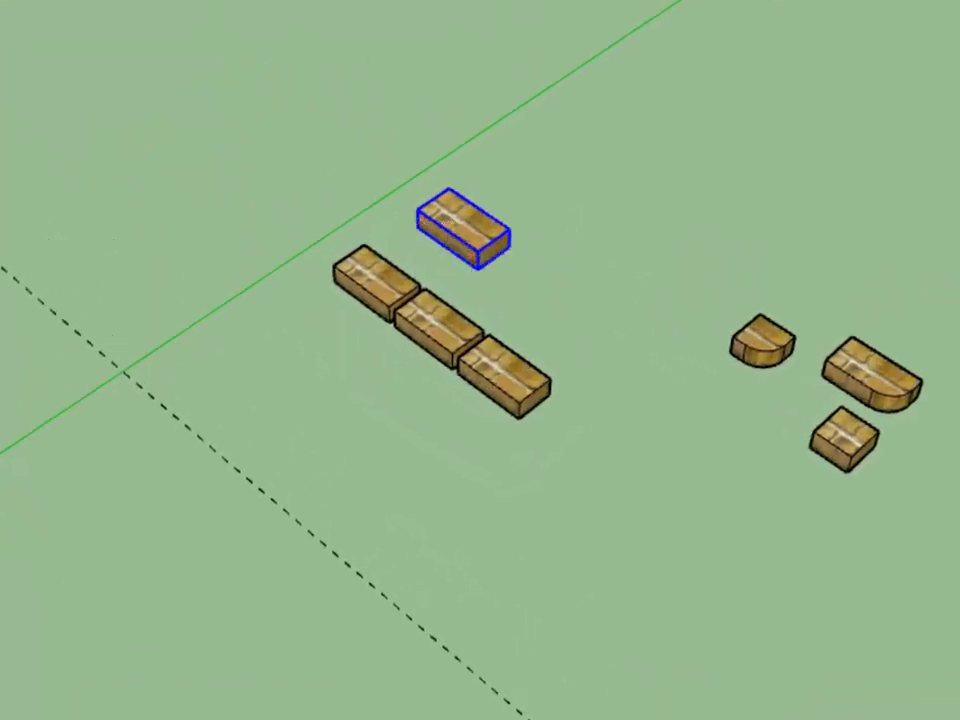
- Rotate the pasted brick 90° in the ground plane about its corner so its length follows the green axis
key("q")
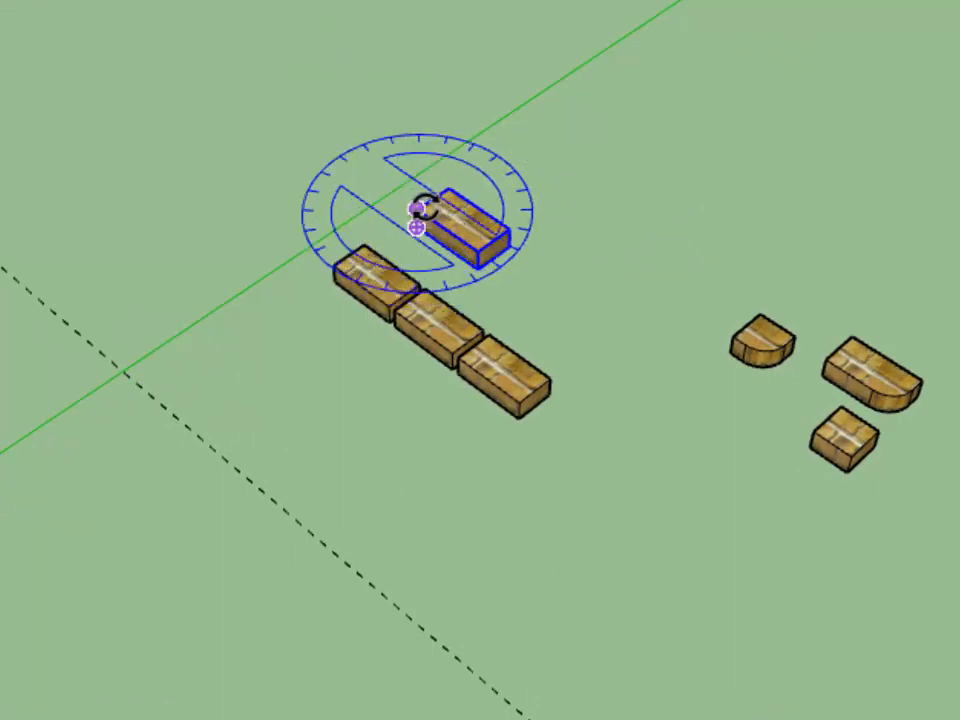
left_click(417, 209)
left_click(478, 253)
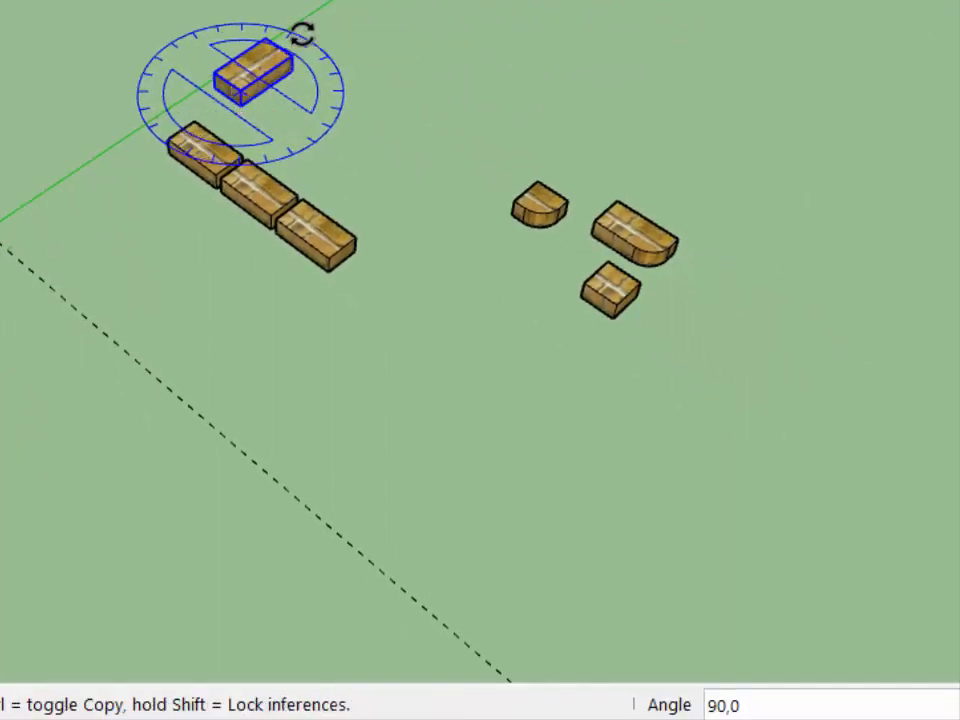
left_click(291, 55)
- Move the rotated brick by its top corner onto the back top corner of the row's first brick, adjusting it slightly
key("m")
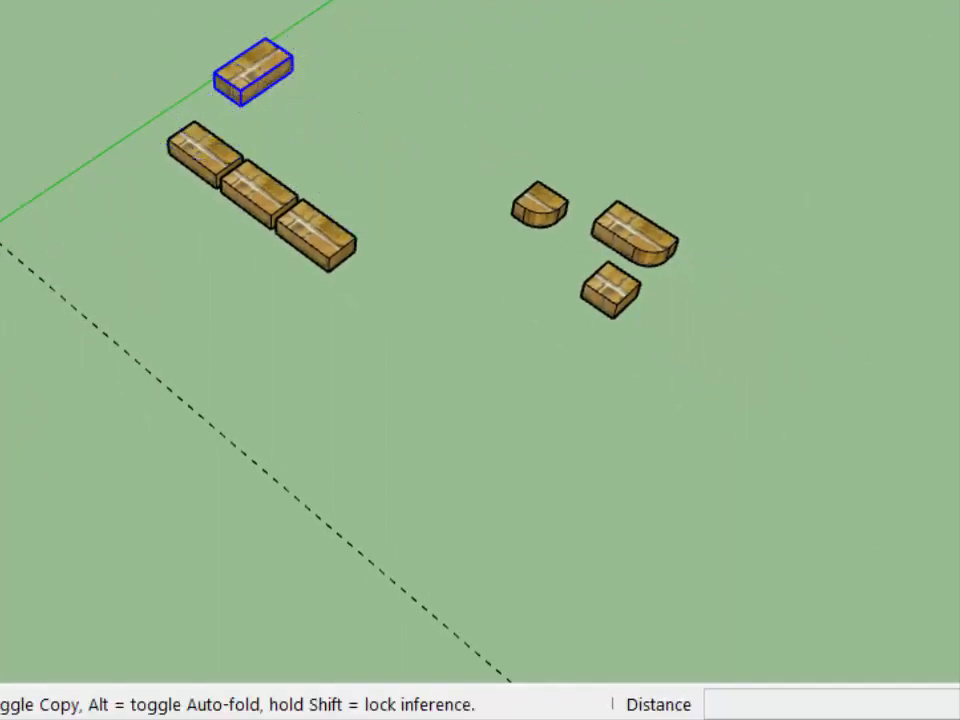
scroll(243, 104, "up", 6)
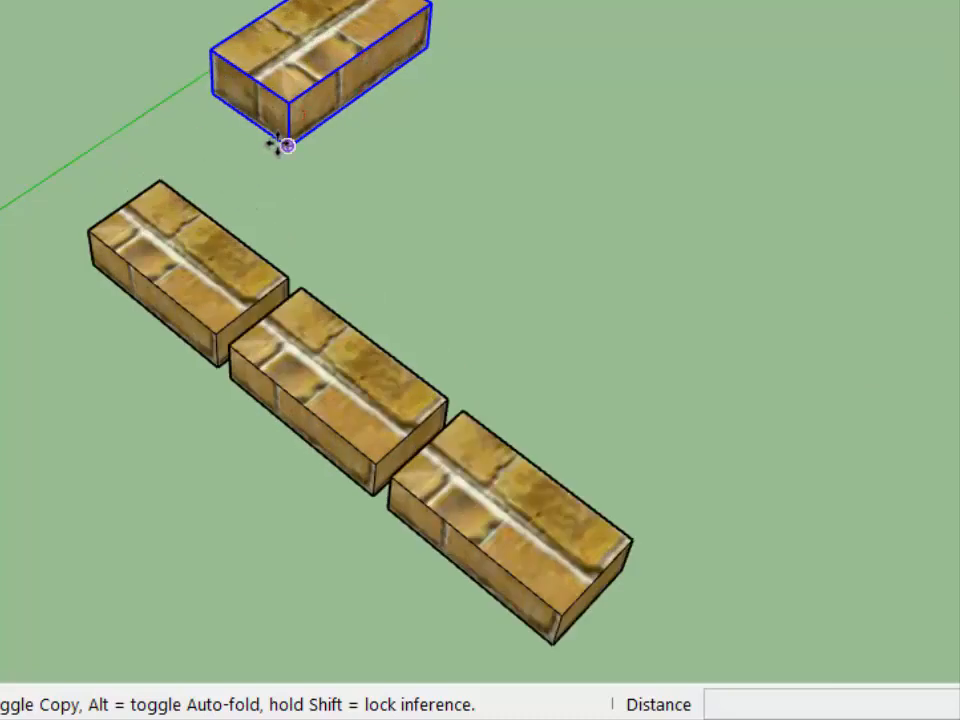
left_click(208, 50)
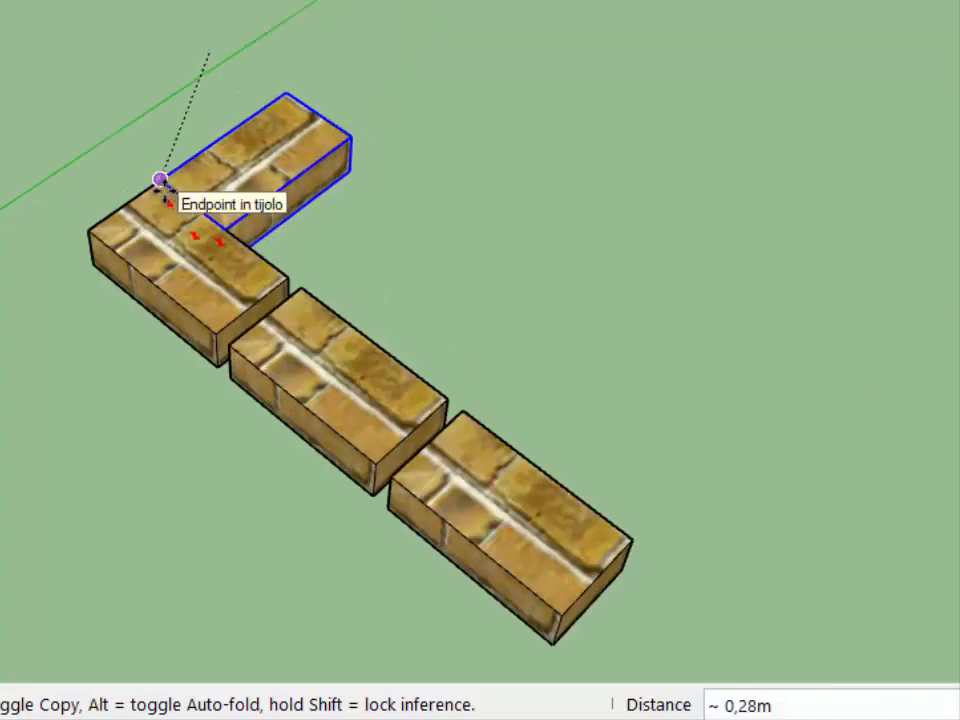
left_click(161, 181)
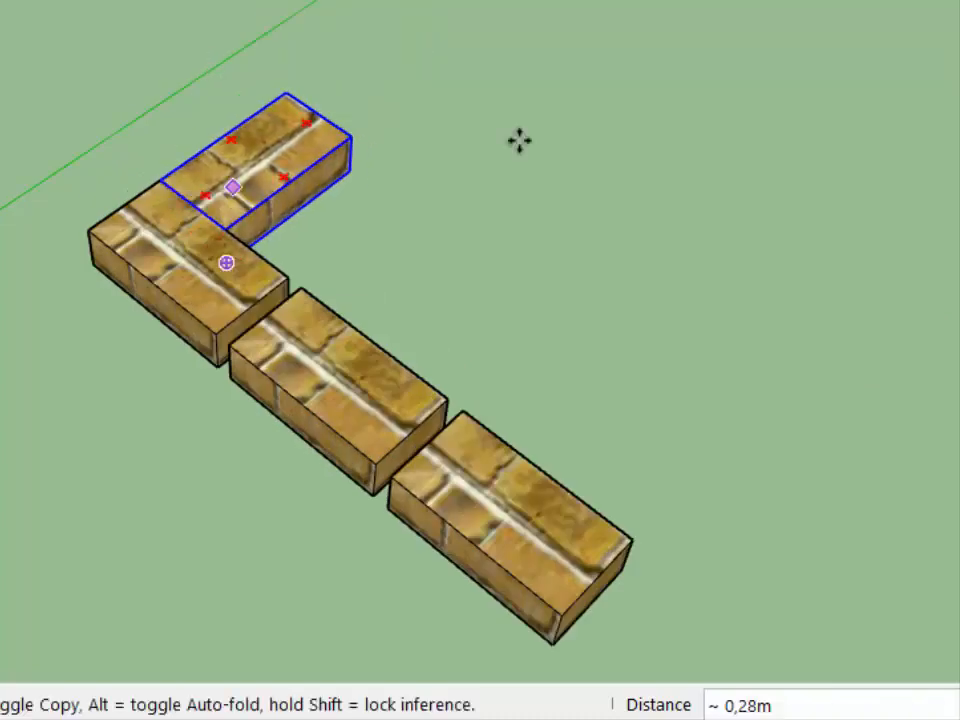
left_click(165, 179)
left_click(172, 166)
- Snap the rotated brick's near top corner to the first brick's outer end corner, and shift it 0,02 m outward along the red axis
key("h")
left_click_drag(491, 193, 525, 266)
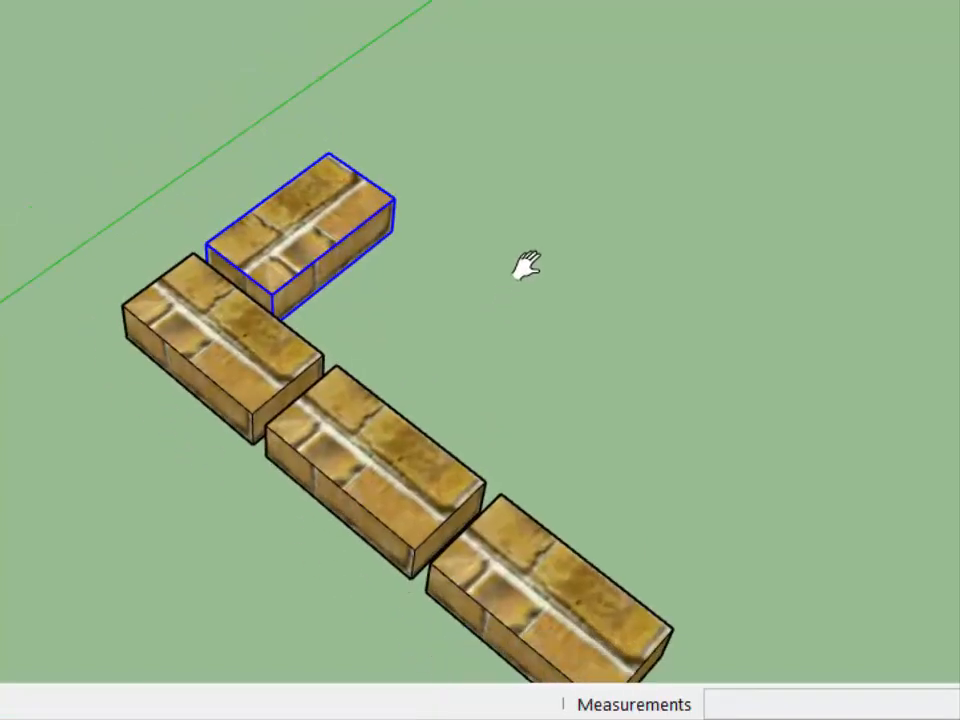
scroll(525, 266, "down", 2)
right_click(523, 280)
left_click(580, 298)
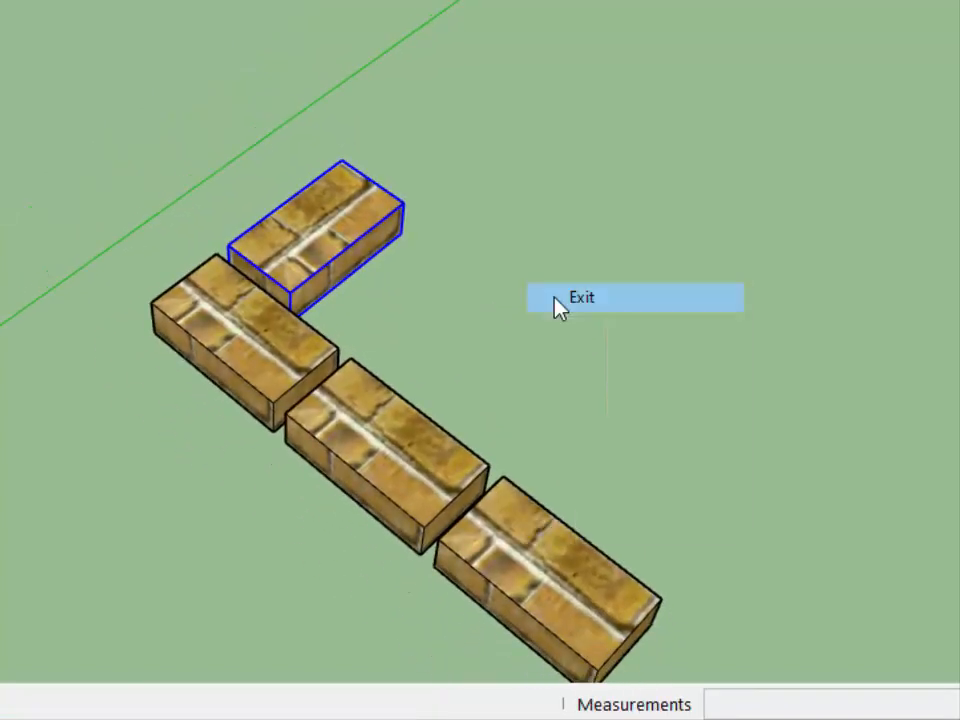
left_click(289, 273)
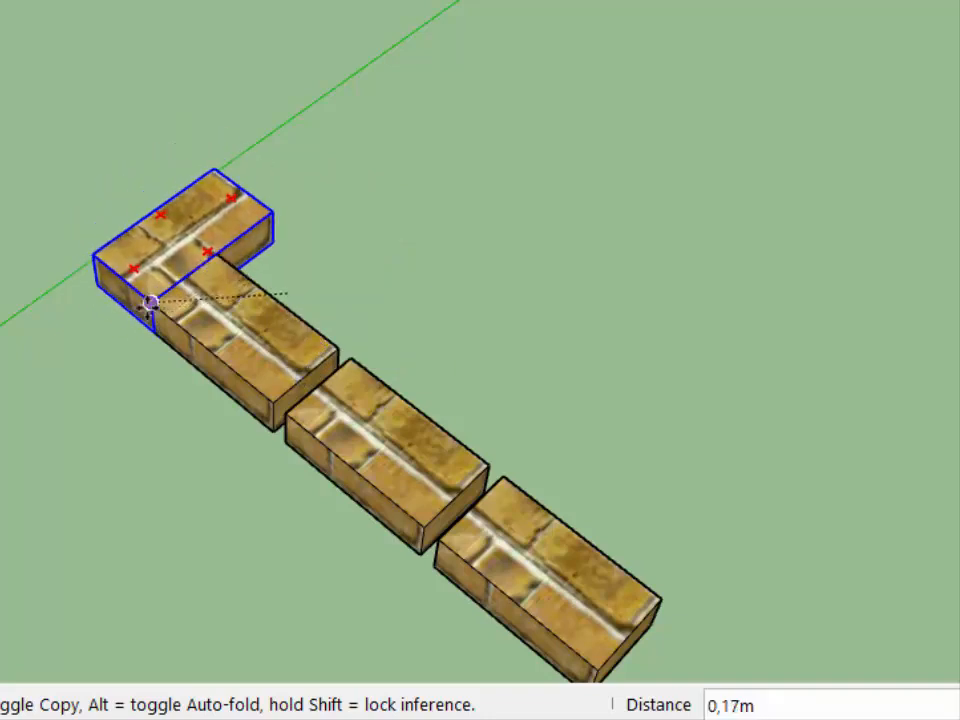
left_click(147, 305)
left_click(149, 302)
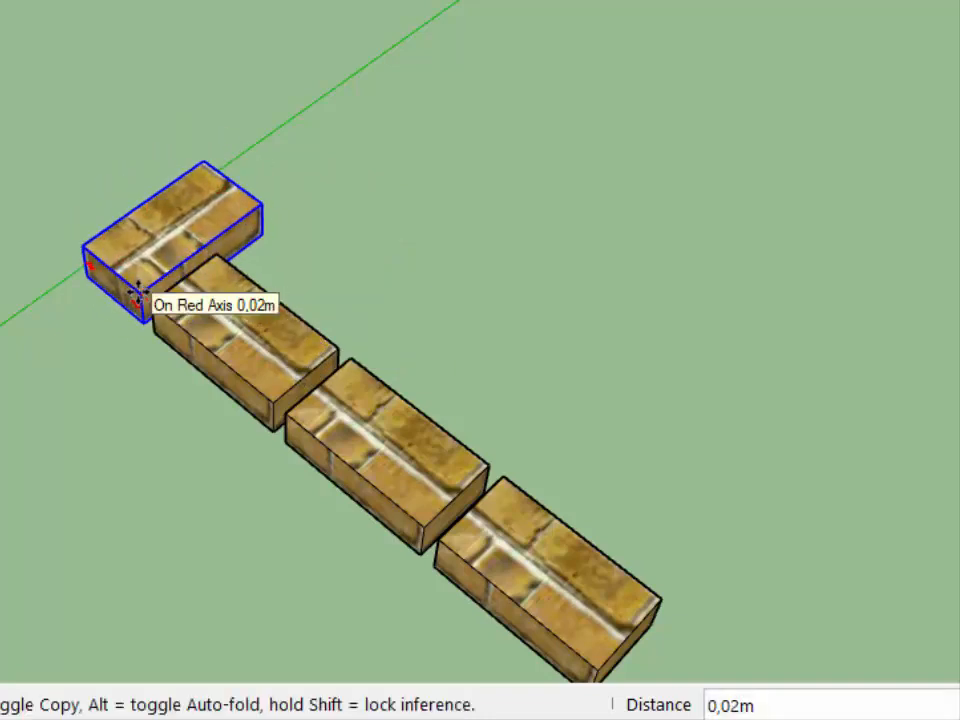
left_click(138, 297)
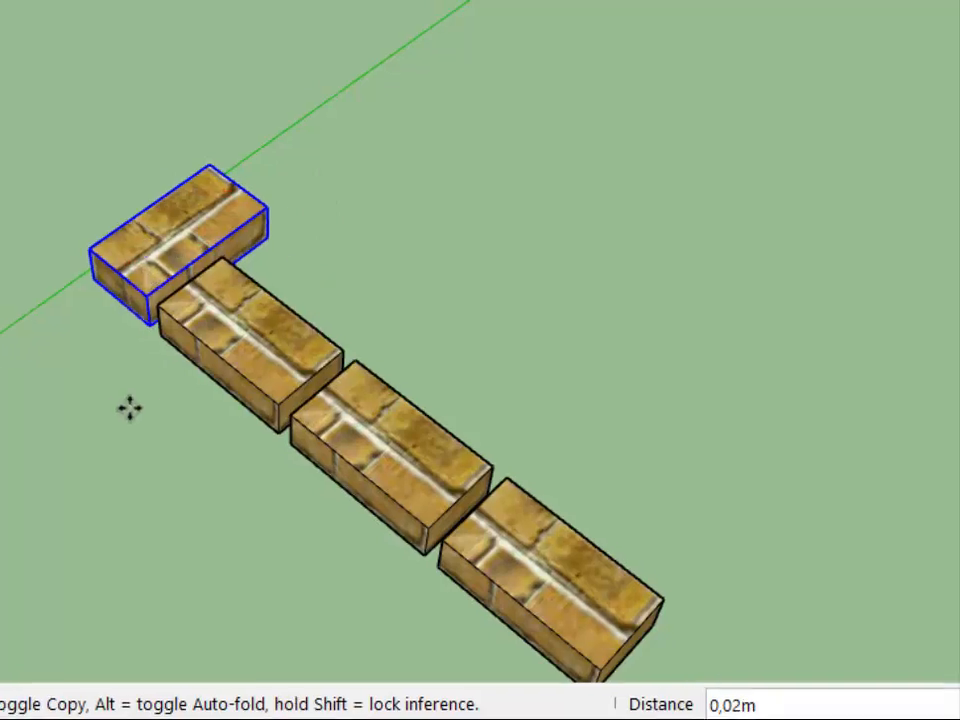
- Copy the rotated corner brick 0,23 m along the green axis and repeat the copy with *3
middle_click_drag(129, 407, 326, 390)
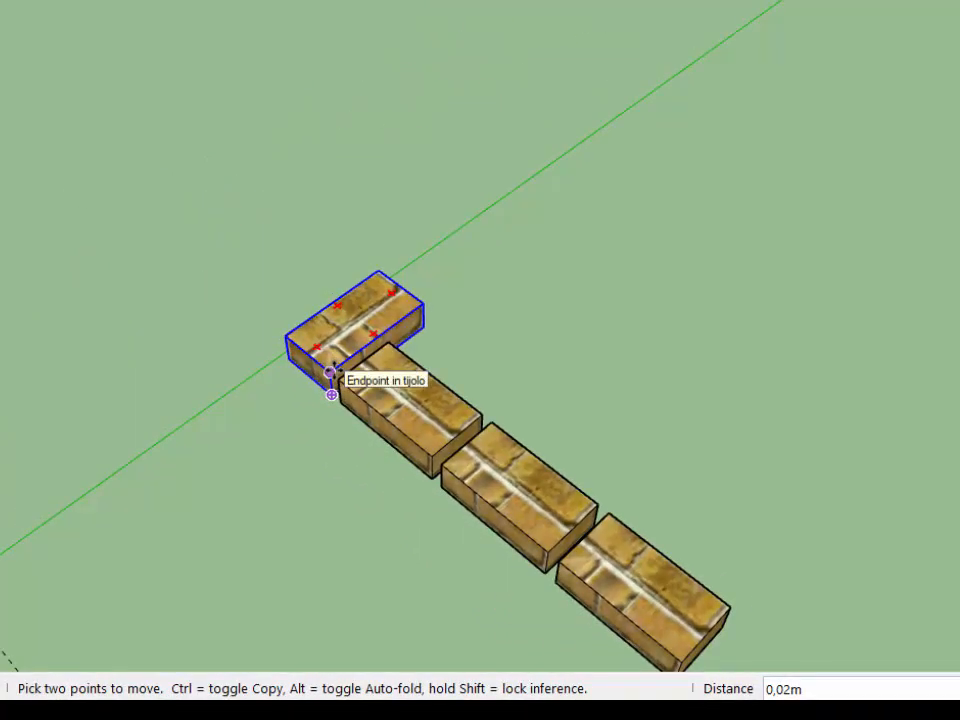
left_click(331, 371)
key("ctrl")
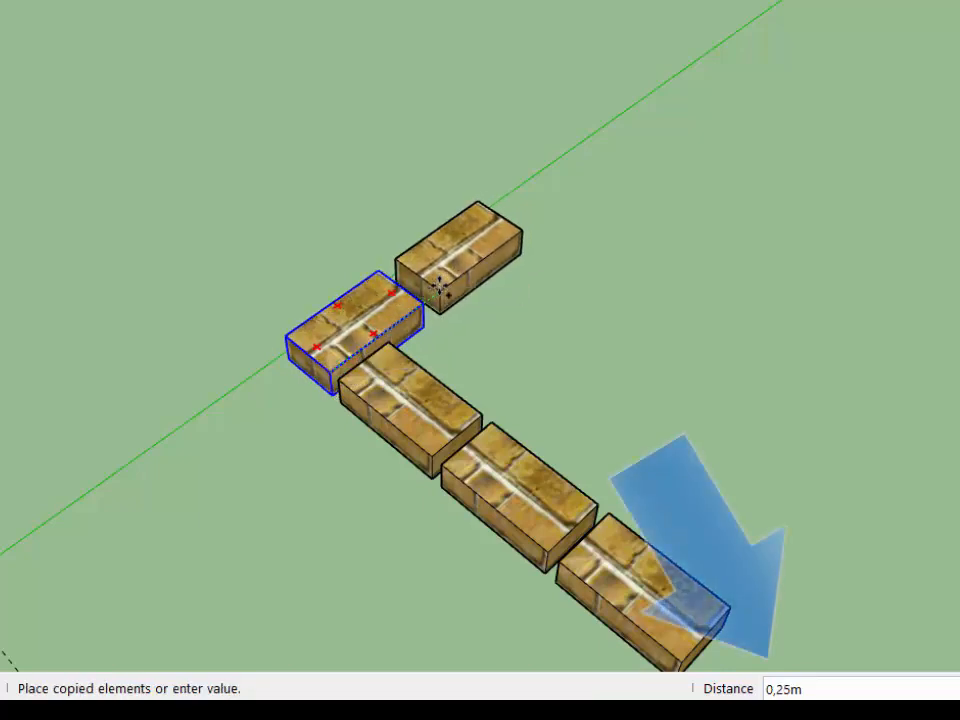
type("0")
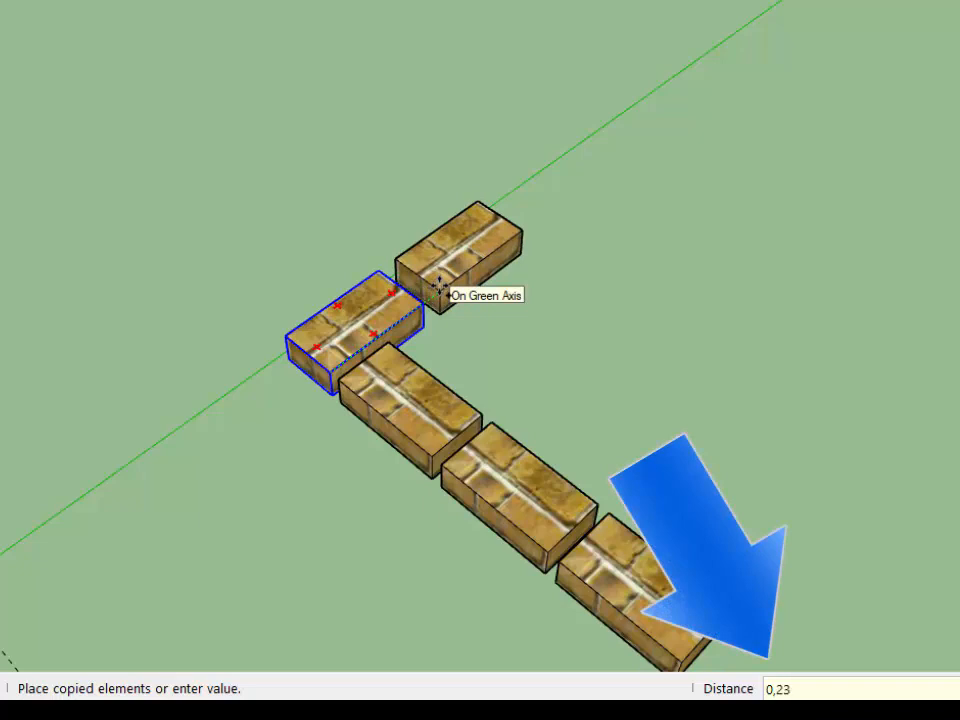
type(",23")
key("Return")
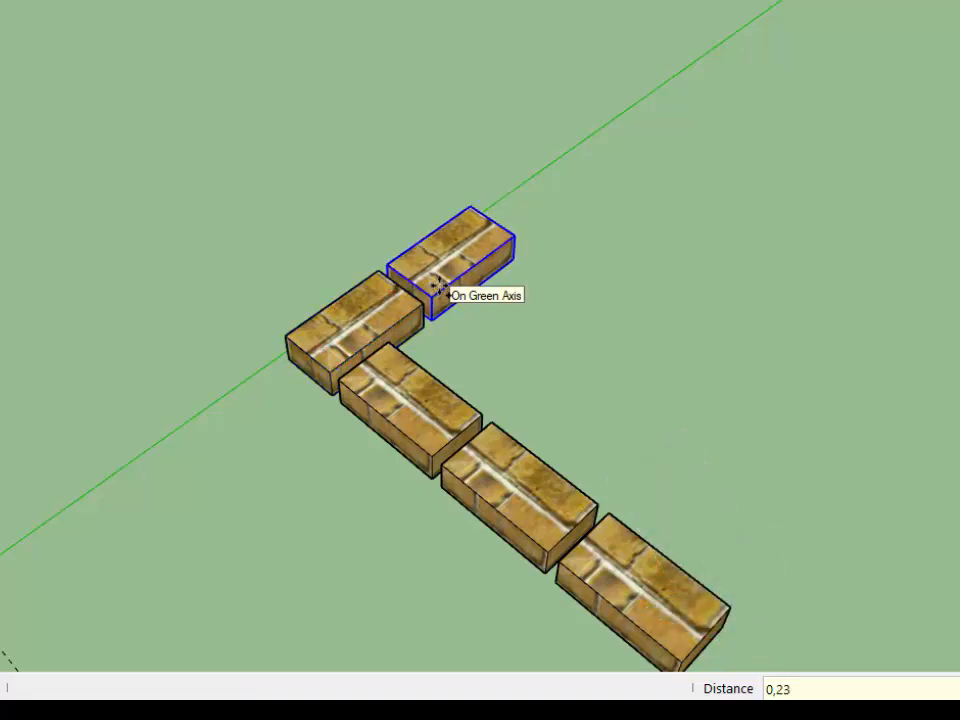
type("*")
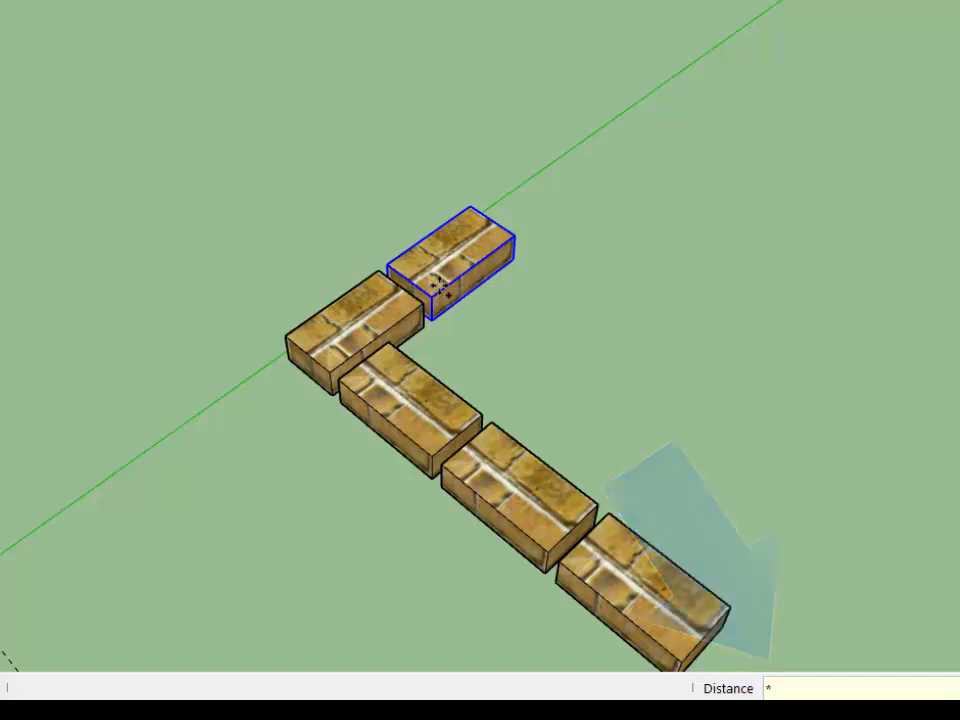
type("3")
key("Return")
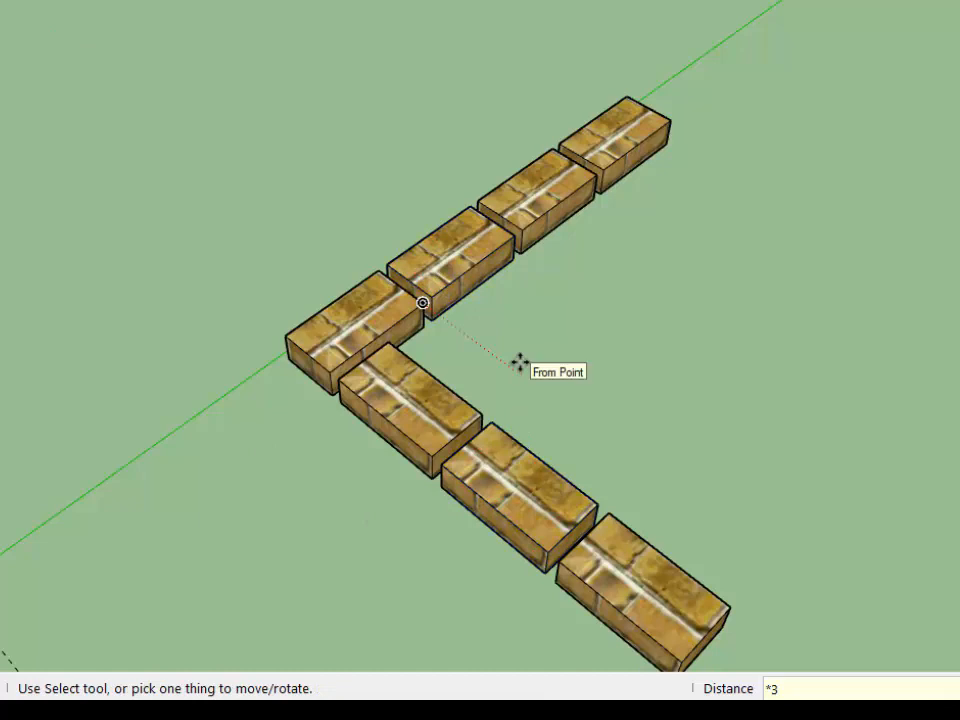
- Duplicate the three bricks of the red-axis row and place them at the far end of the green-axis row, forming a U
key("space")
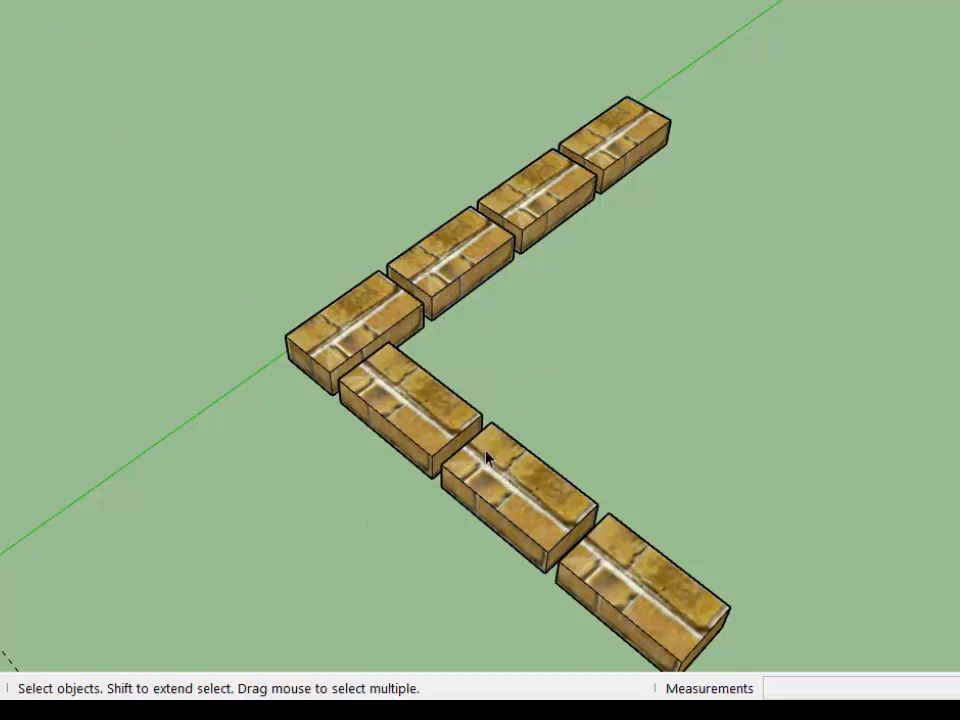
left_click(480, 458)
left_click(480, 458, "shift")
left_click(628, 583, "shift")
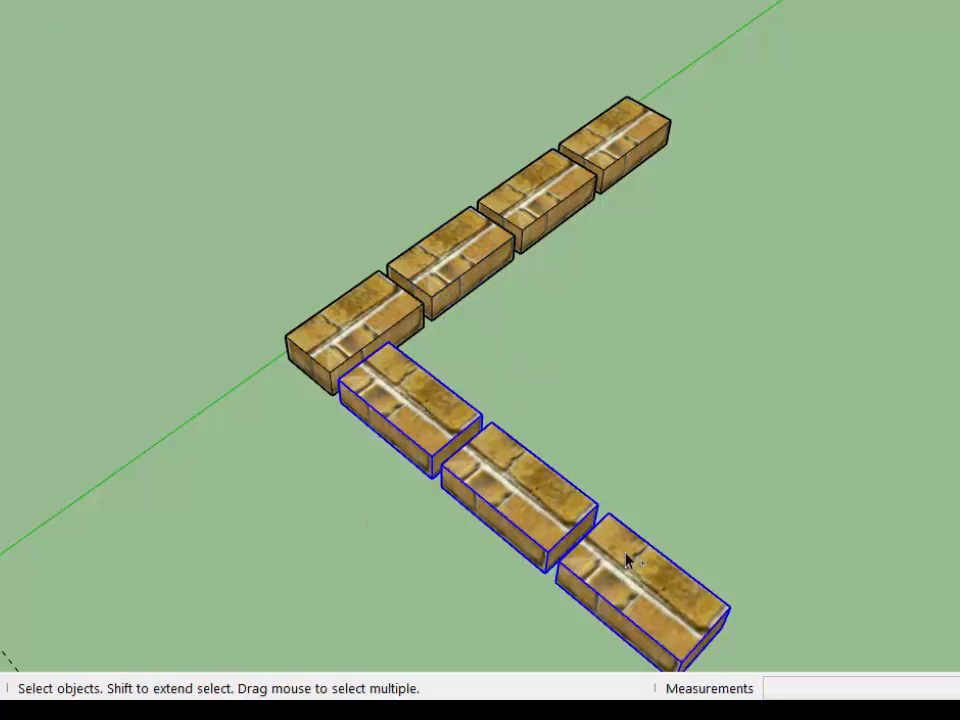
key("ctrl+c")
key("ctrl+v")
left_click(674, 203)
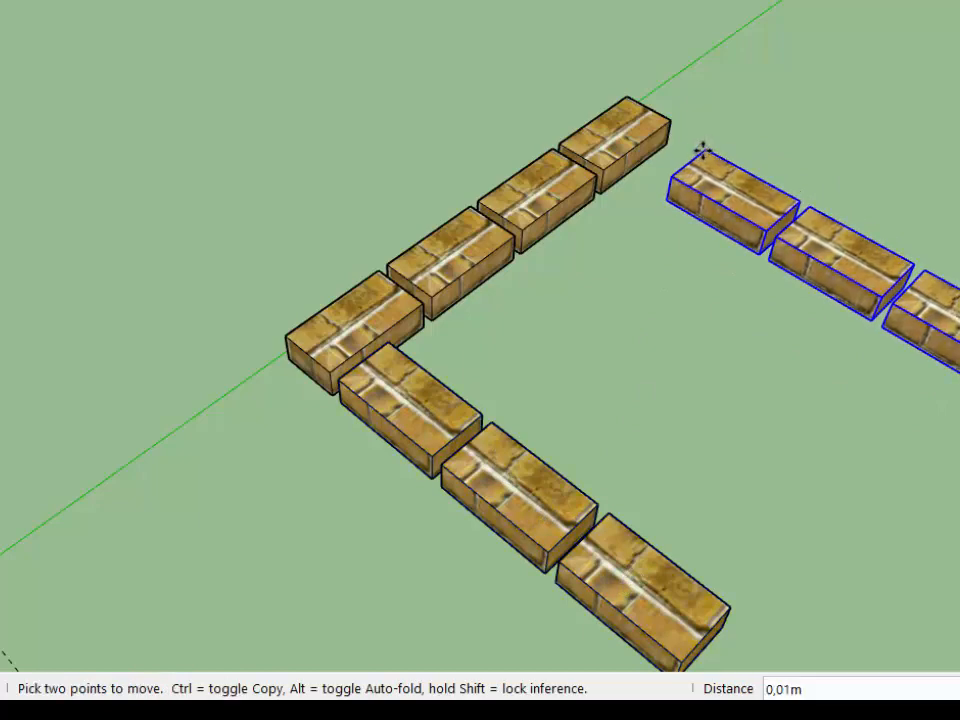
scroll(668, 125, "up", 2)
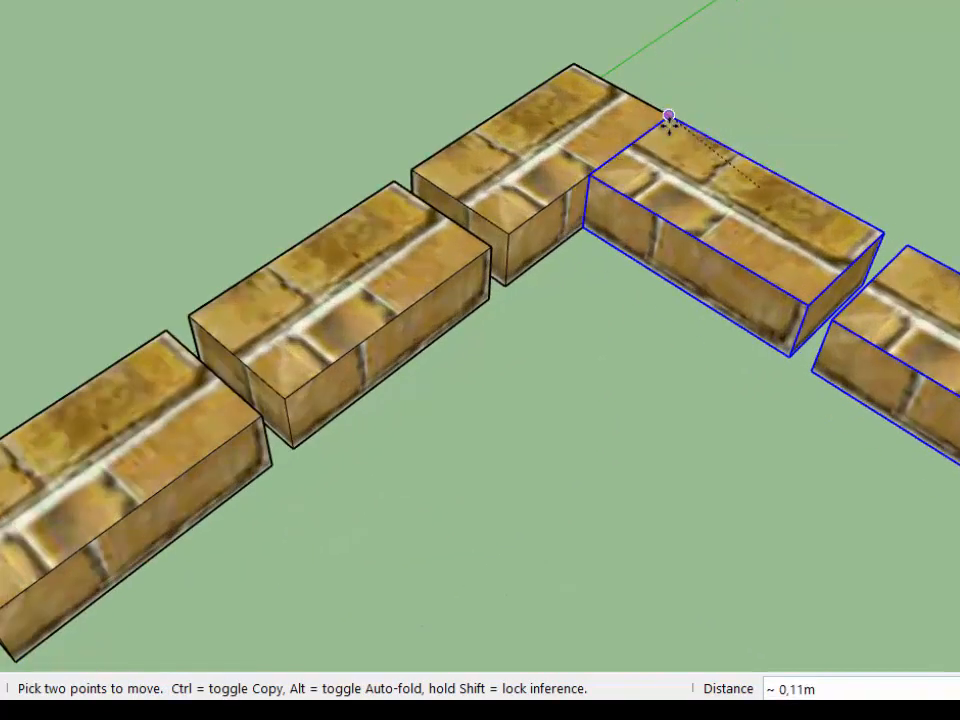
left_click(592, 72)
scroll(713, 251, "down", 5)
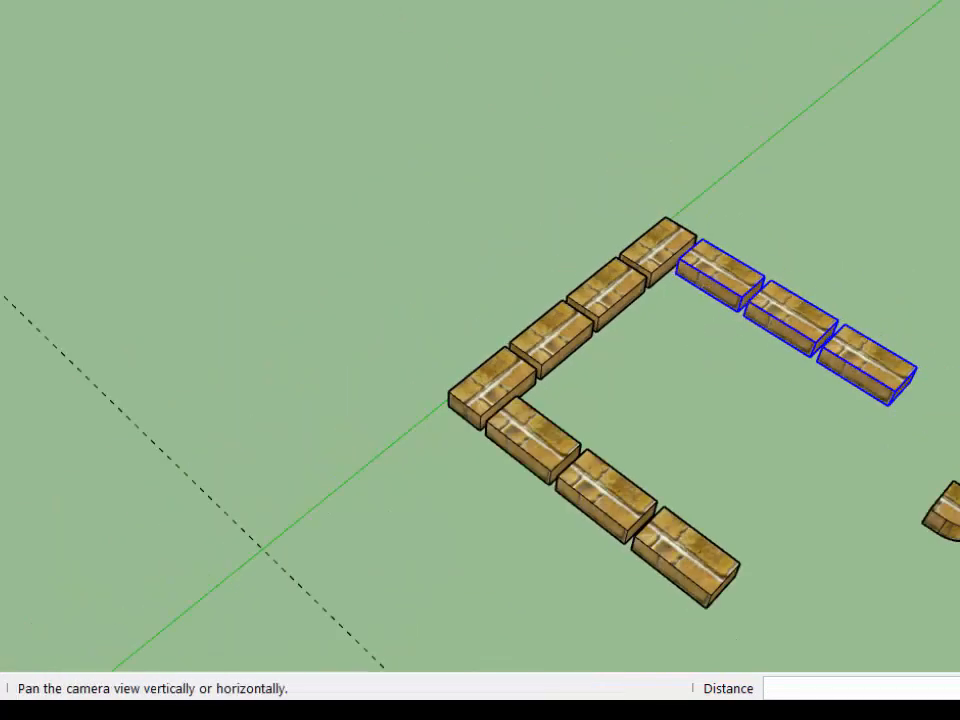
- Examine the U-shaped brick layout and its corner joints from several angles
left_click(532, 2)
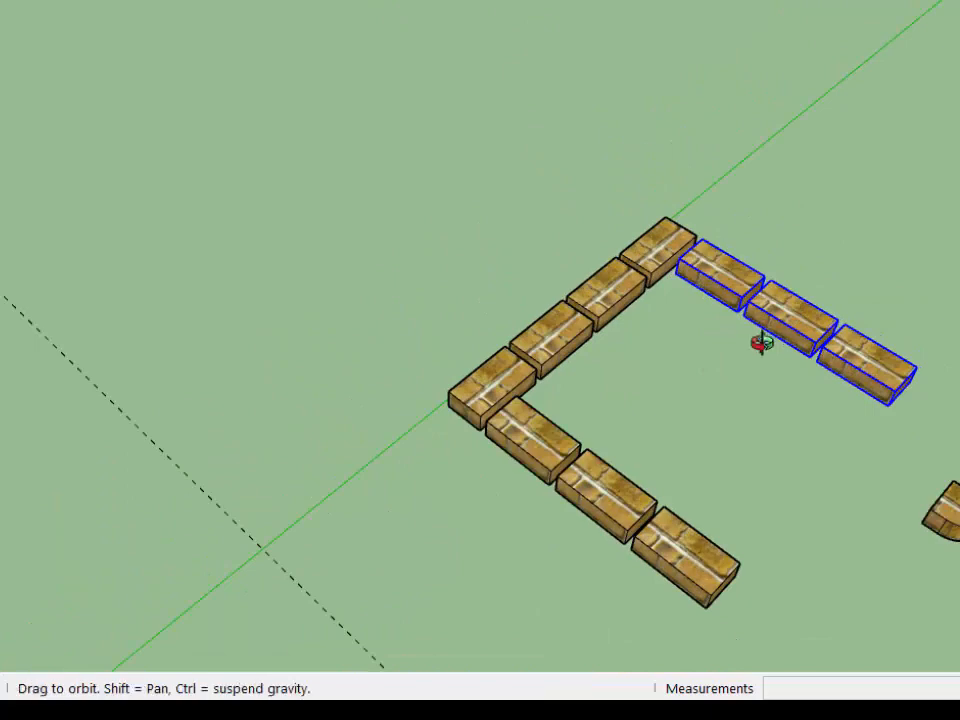
left_click_drag(763, 343, 467, 151)
left_click_drag(648, 307, 754, 349)
scroll(754, 349, "down", 4)
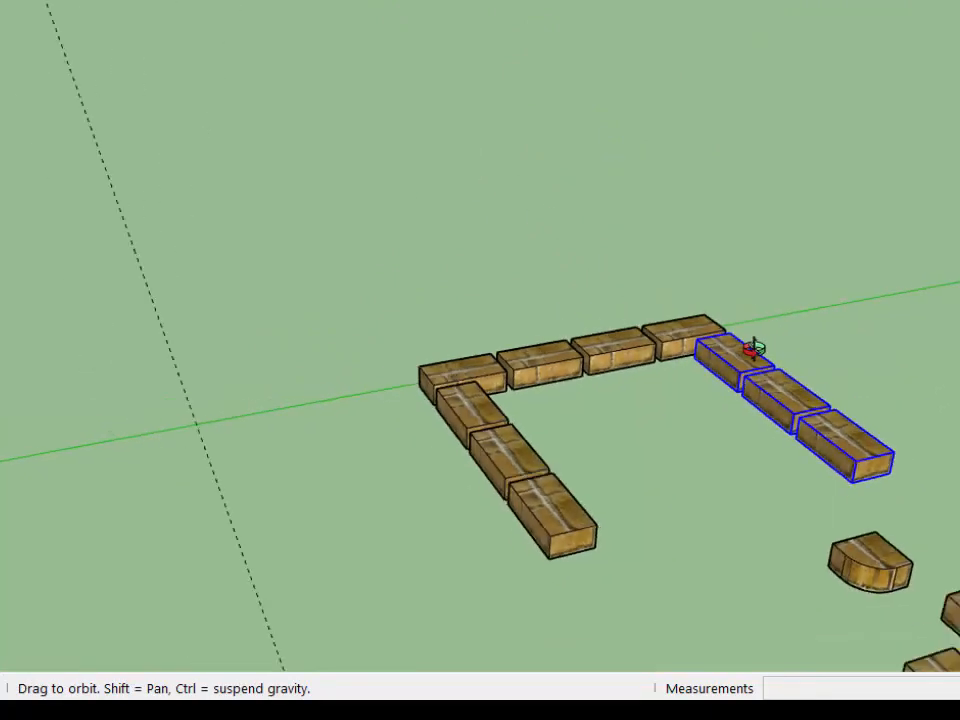
left_click_drag(709, 403, 781, 444)
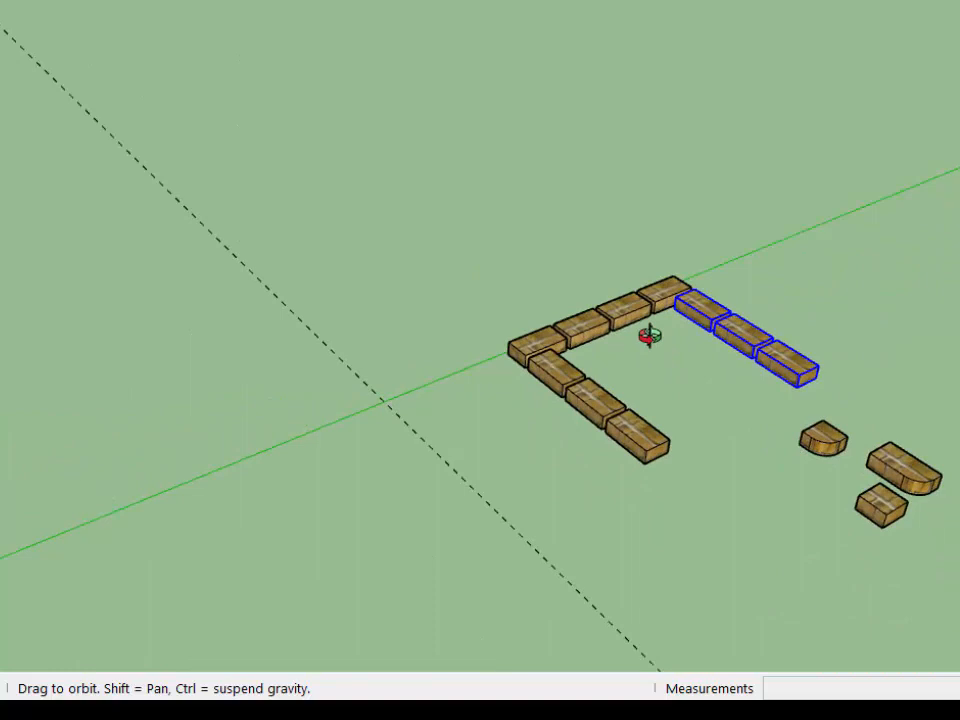
scroll(664, 292, "up", 3)
scroll(681, 306, "down", 3)
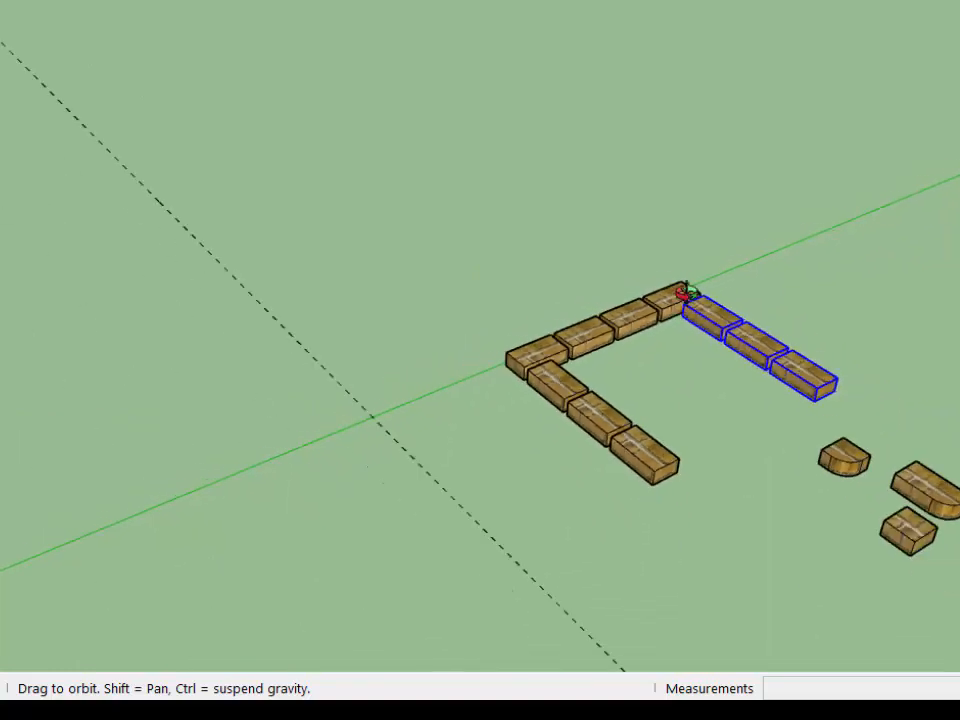
scroll(666, 345, "up", 3)
left_click_drag(663, 310, 632, 414)
right_click(653, 437)
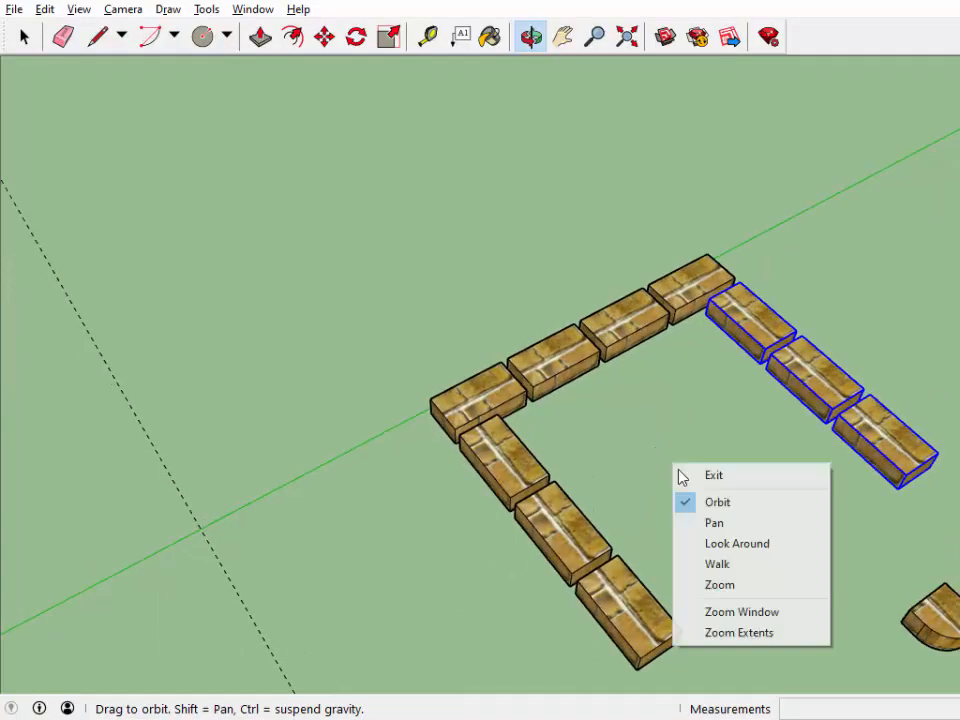
left_click(713, 476)
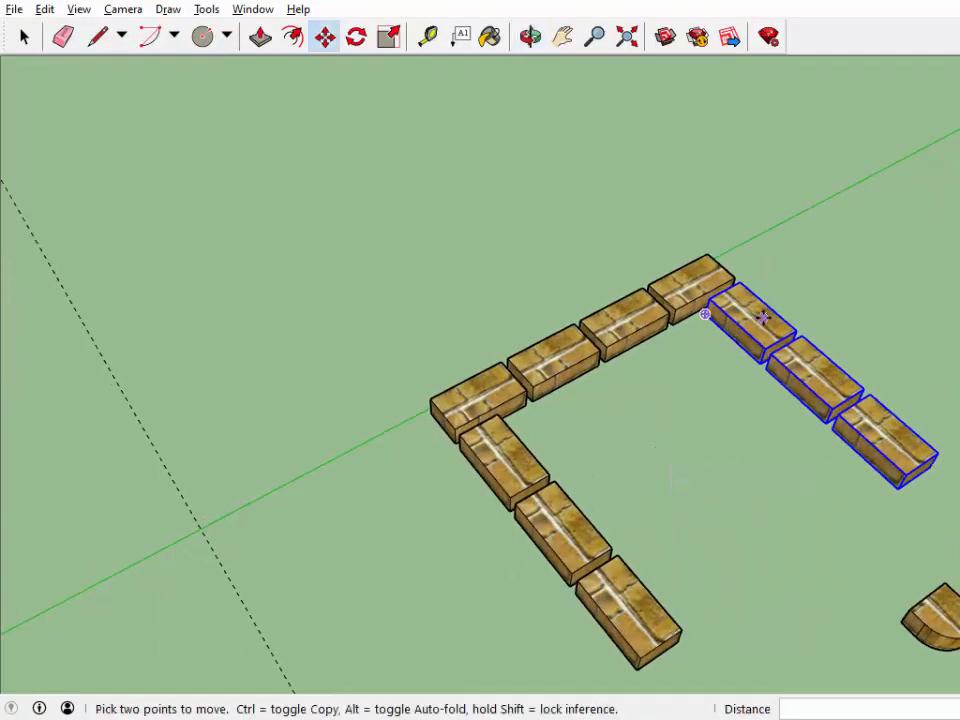
- Measure the U layout's arm length, the inner width between its arms and its outer width
left_click(430, 38)
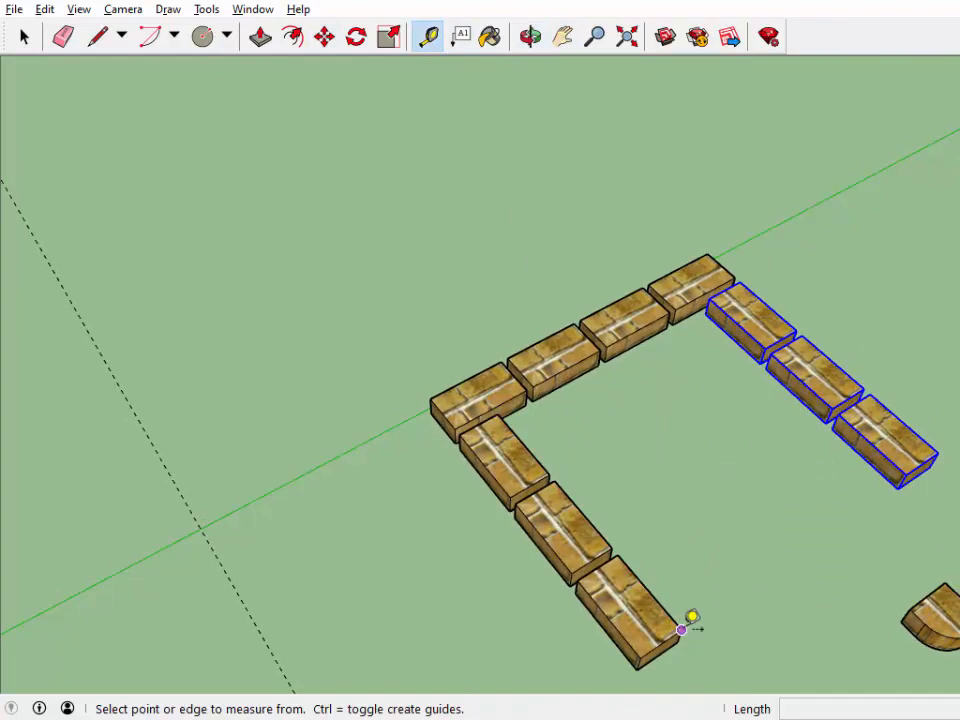
left_click(681, 629)
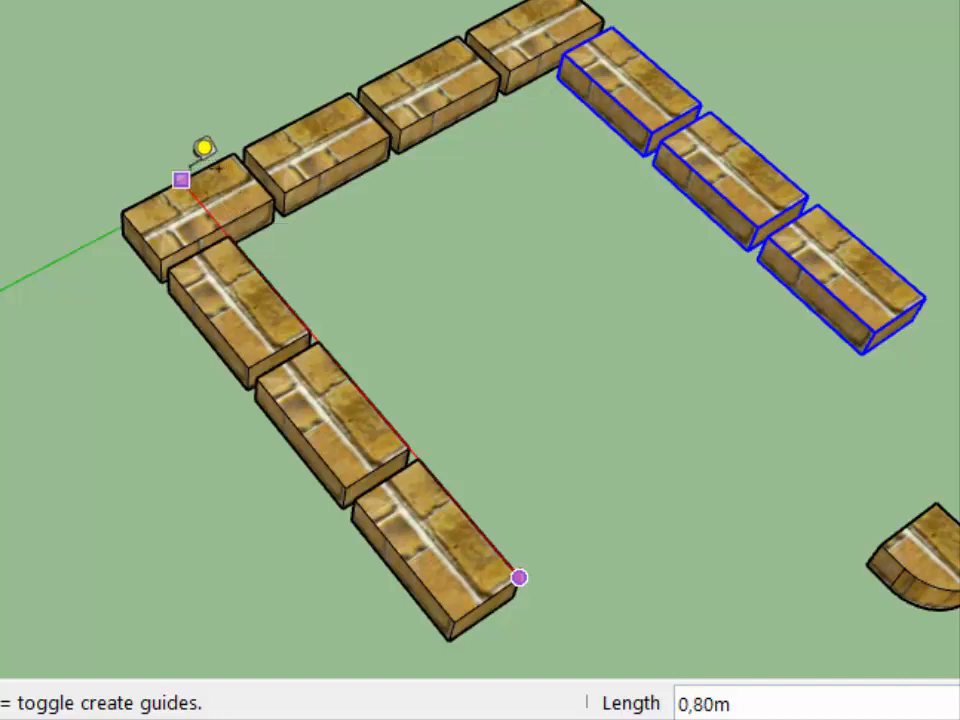
key("Escape")
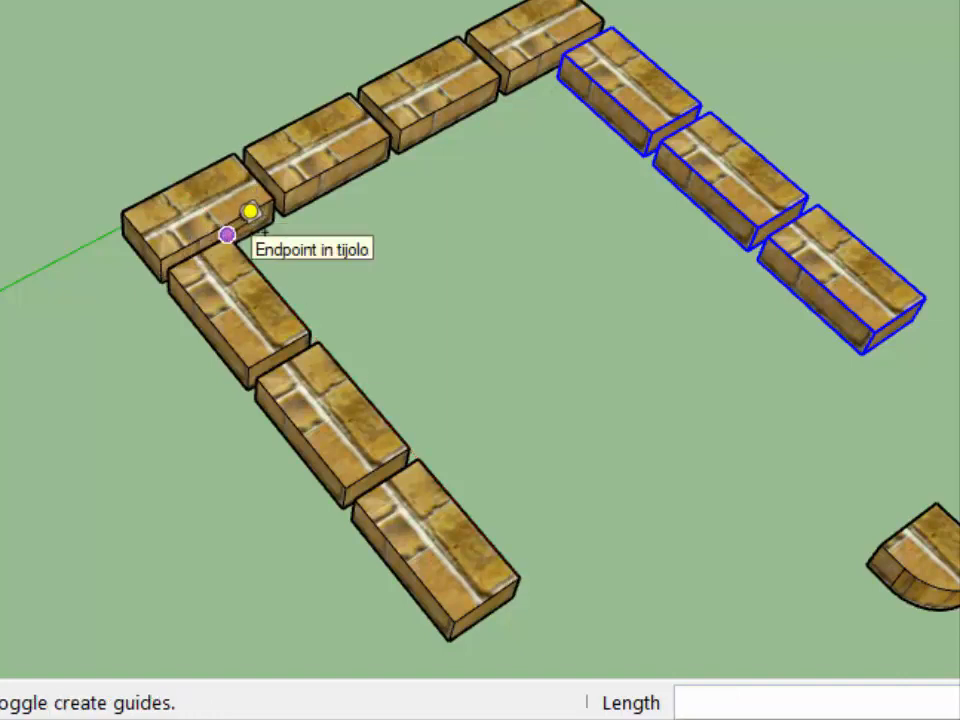
left_click(246, 218)
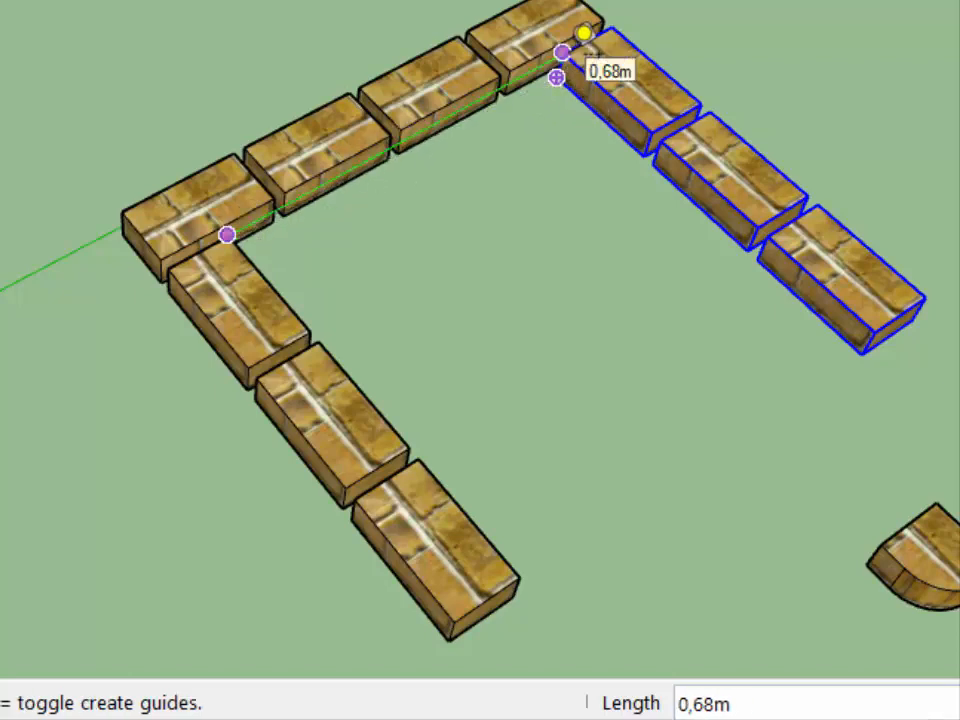
key("Escape")
left_click(611, 26)
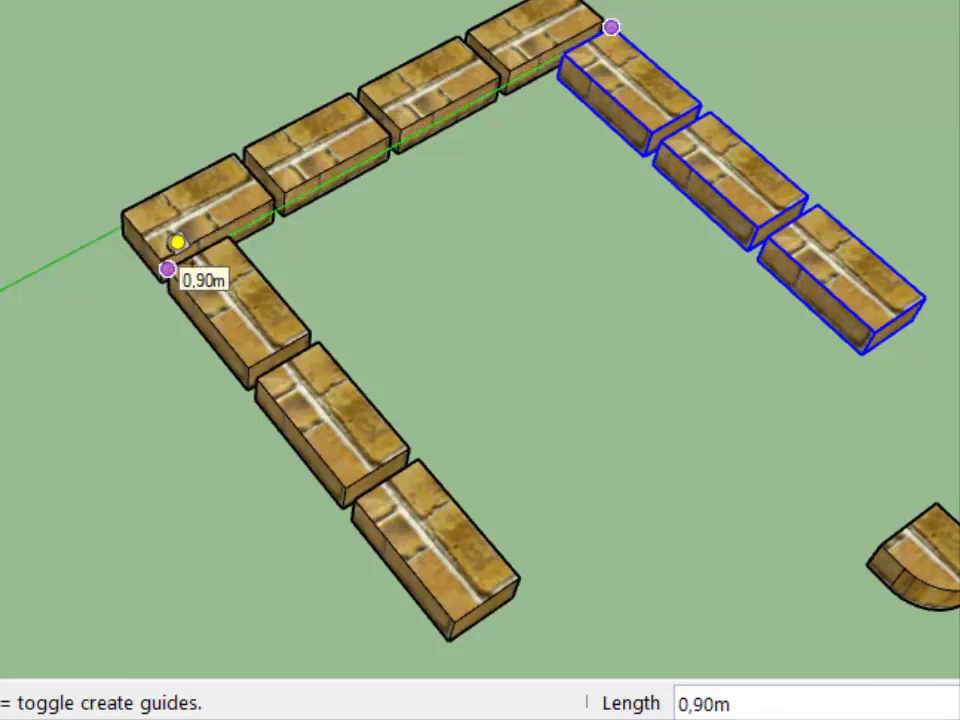
key("Escape")
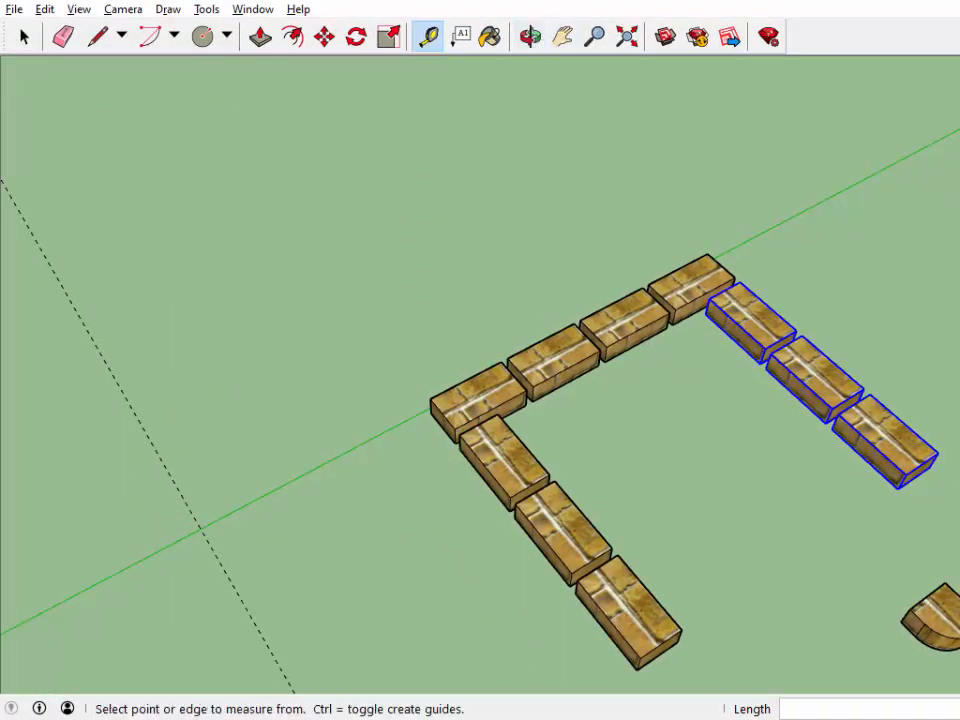
- Duplicate the three bricks of the original red-axis arm and place them on top, starting at the corner brick's outer top corner
left_click(23, 37)
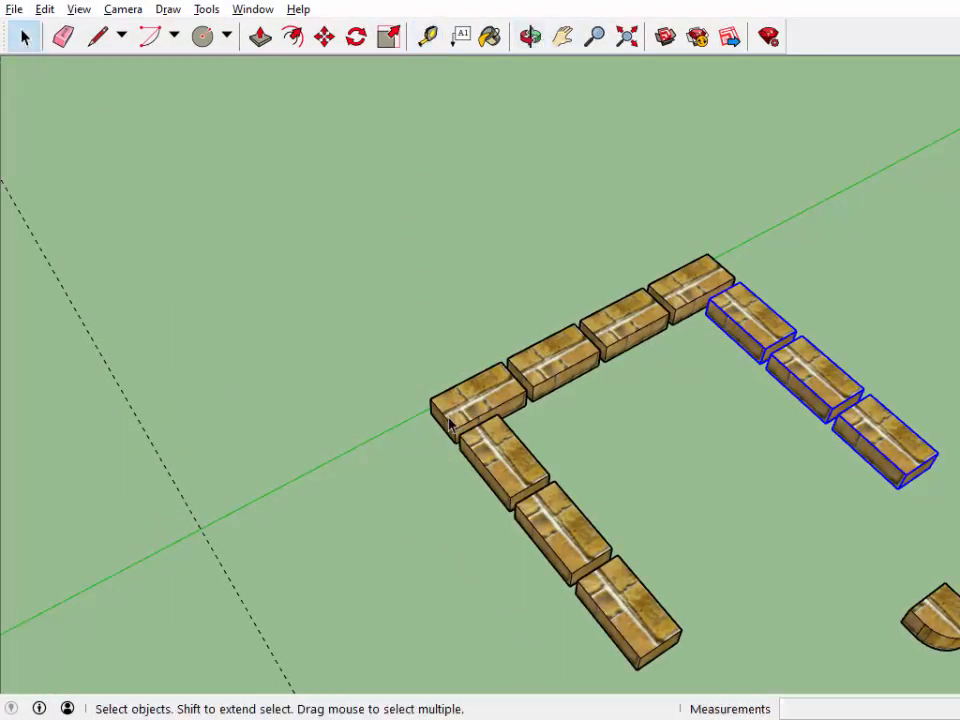
left_click(516, 467)
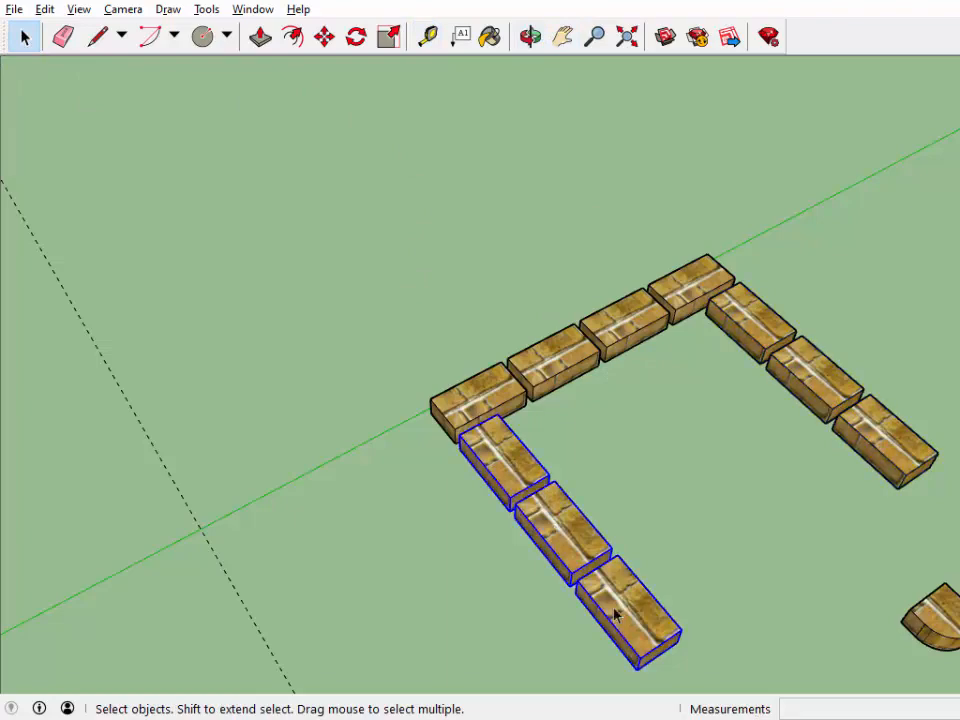
key("ctrl+v")
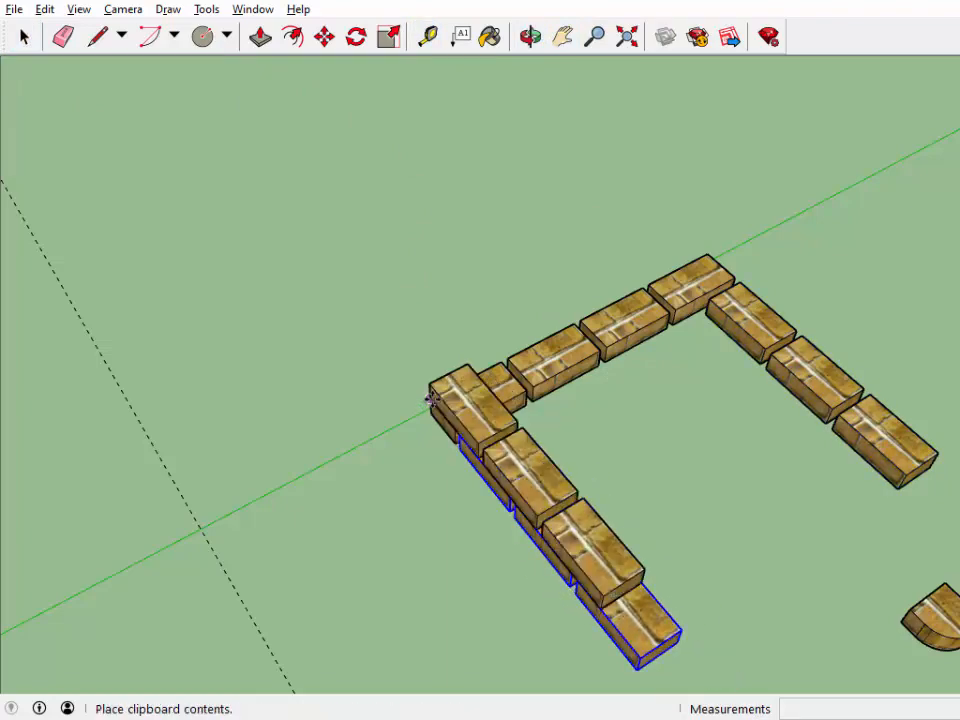
scroll(430, 402, "up", 4)
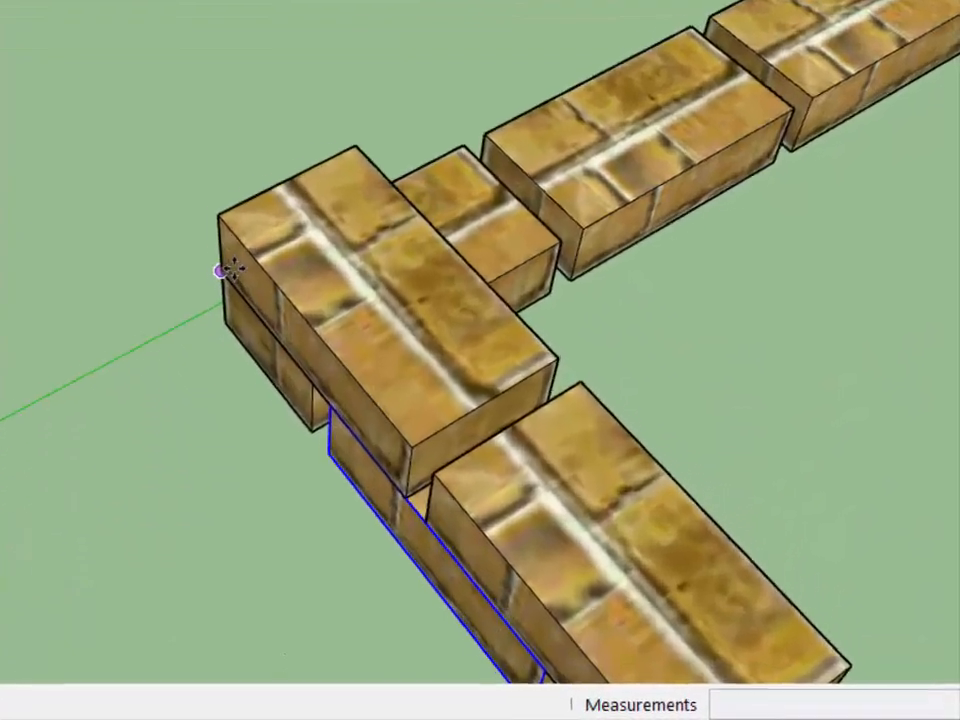
left_click(430, 402)
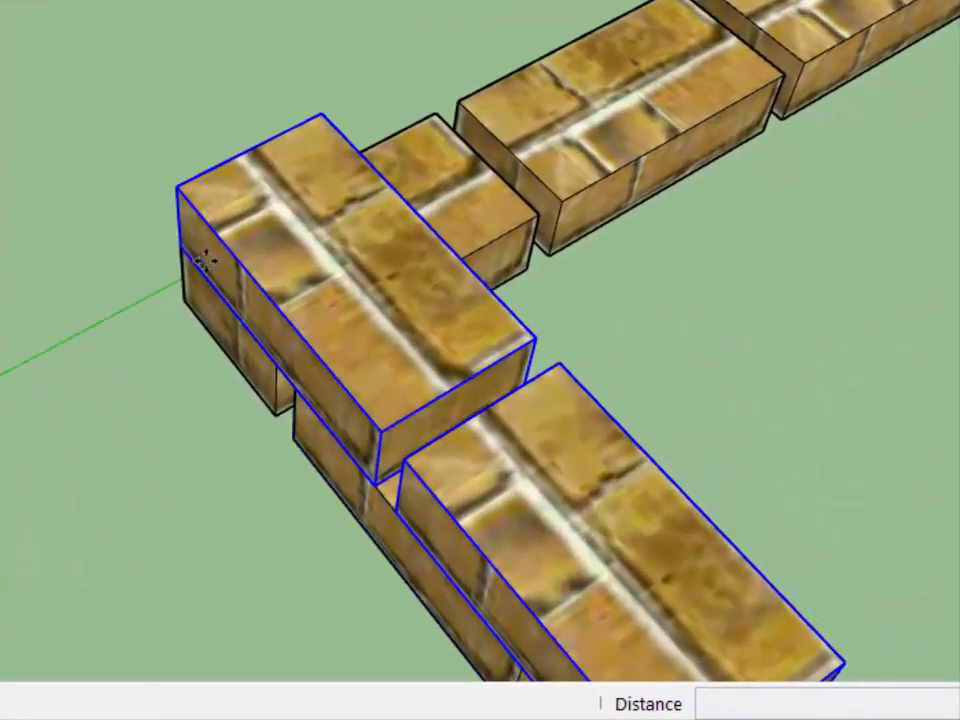
- Raise the three stacked bricks 0,02 m along the blue axis from the corner brick's outer top corner
middle_click_drag(770, 330, 724, 321)
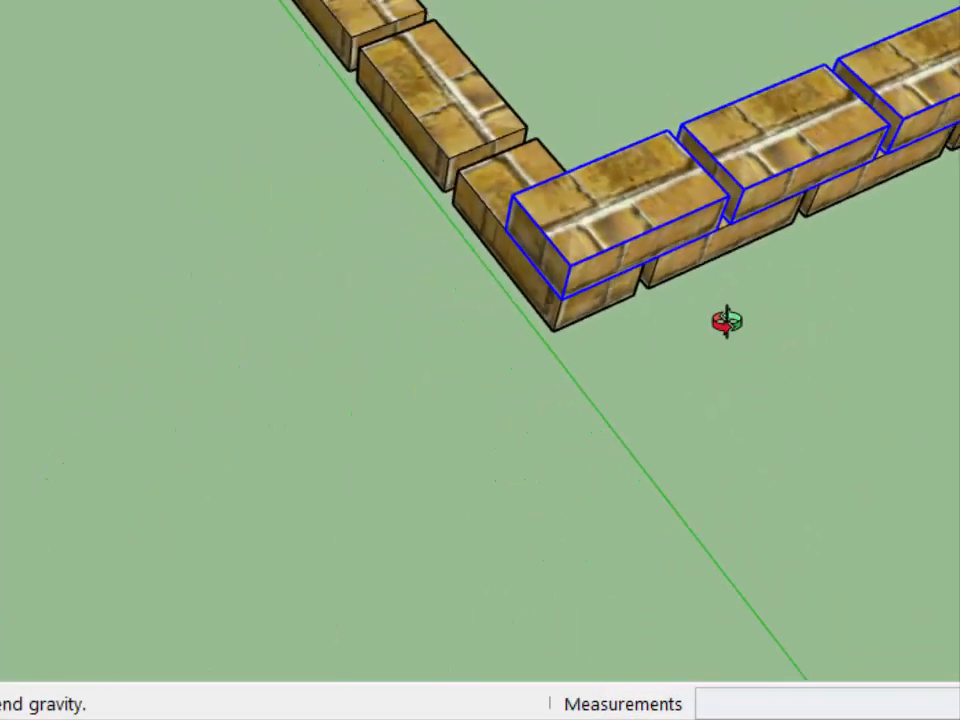
right_click(750, 348)
left_click(814, 433)
left_click_drag(606, 328, 467, 349)
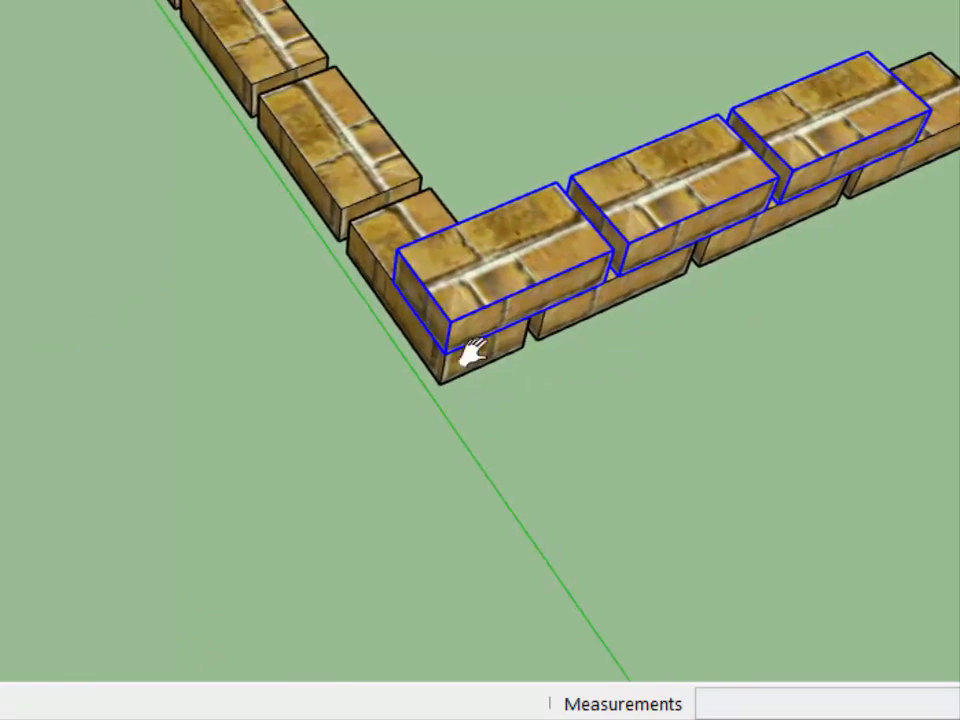
scroll(412, 330, "up", 4)
scroll(412, 330, "up", 2)
right_click(664, 523)
left_click(700, 540)
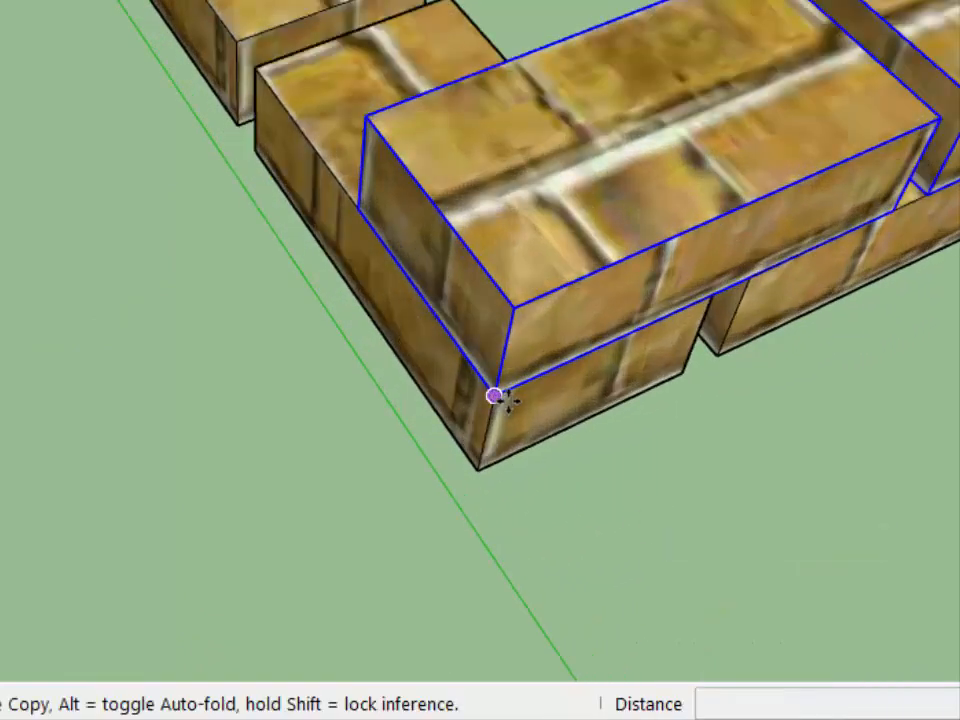
left_click(490, 397)
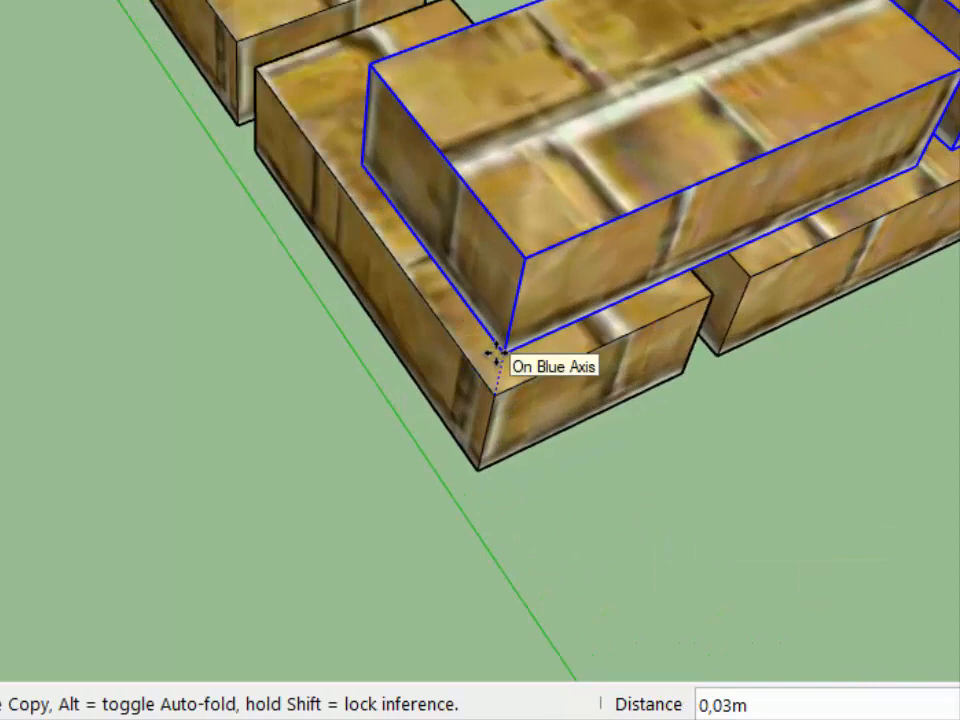
left_click(502, 364)
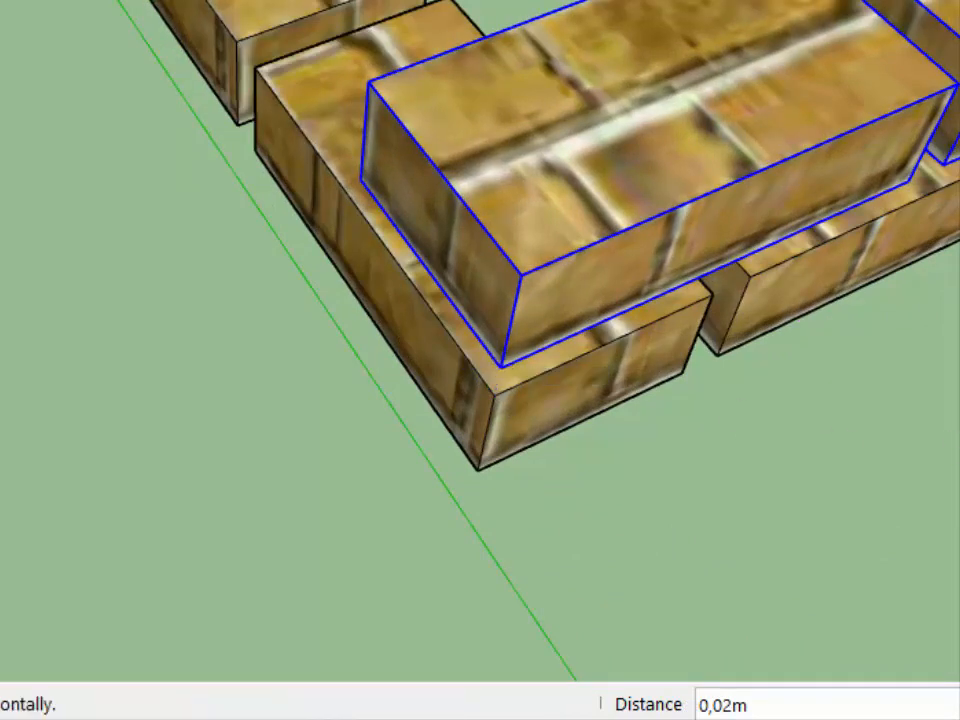
- Duplicate the three bricks of the opposite red-axis arm and place them on top, starting at that arm's corner brick
key("h")
scroll(607, 14, "down", 5)
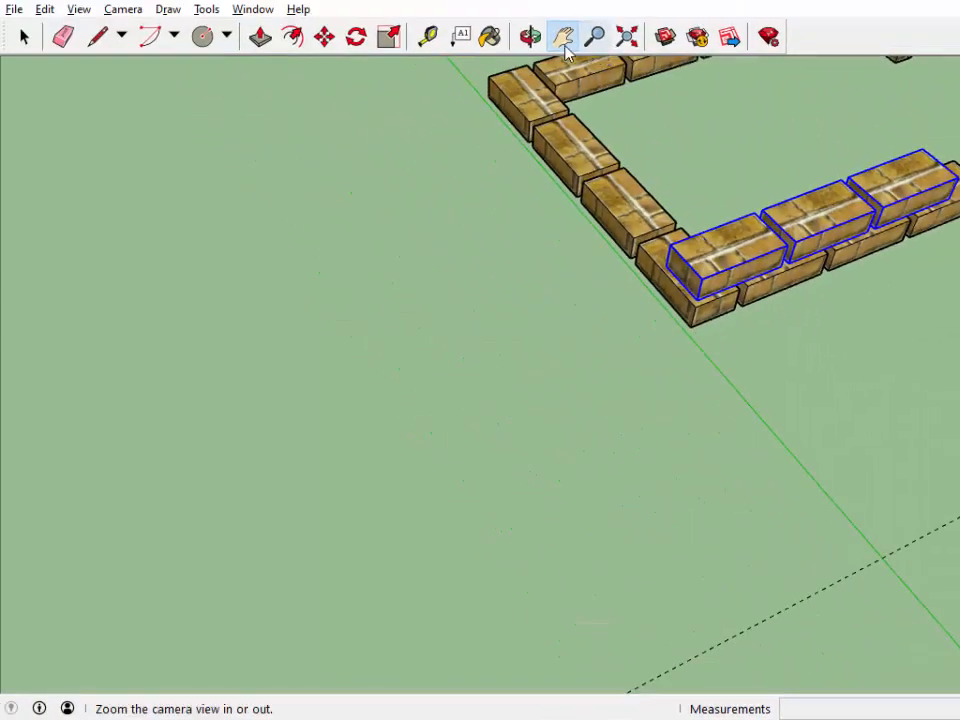
left_click(533, 37)
left_click_drag(600, 320, 315, 164)
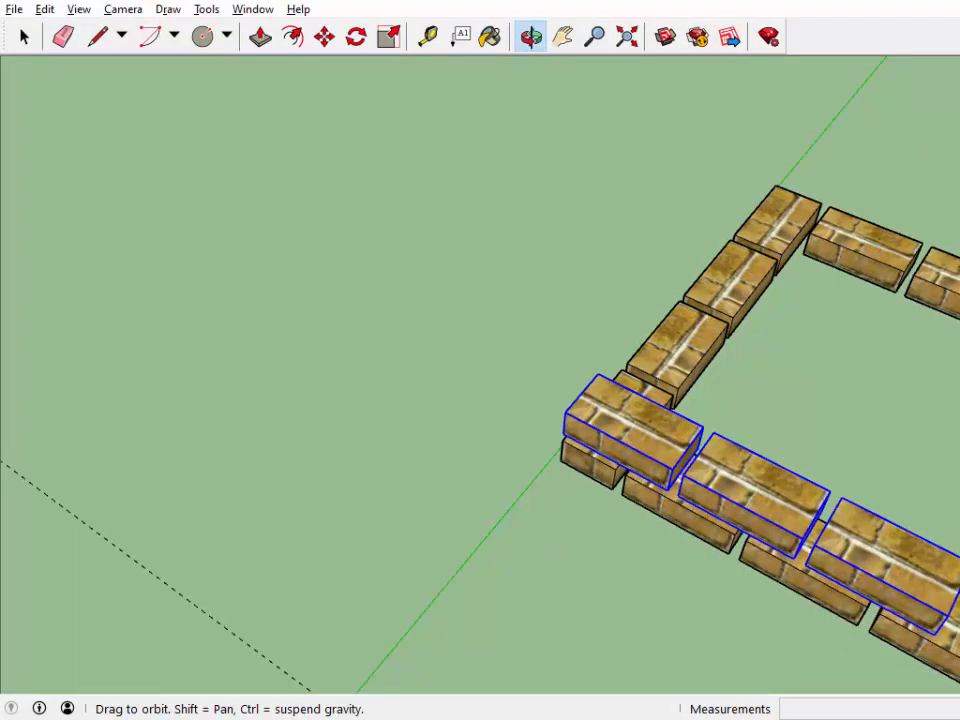
right_click(447, 195)
left_click(478, 242)
left_click_drag(478, 242, 249, 246)
left_click_drag(647, 426, 671, 412)
right_click(671, 412)
left_click(709, 424)
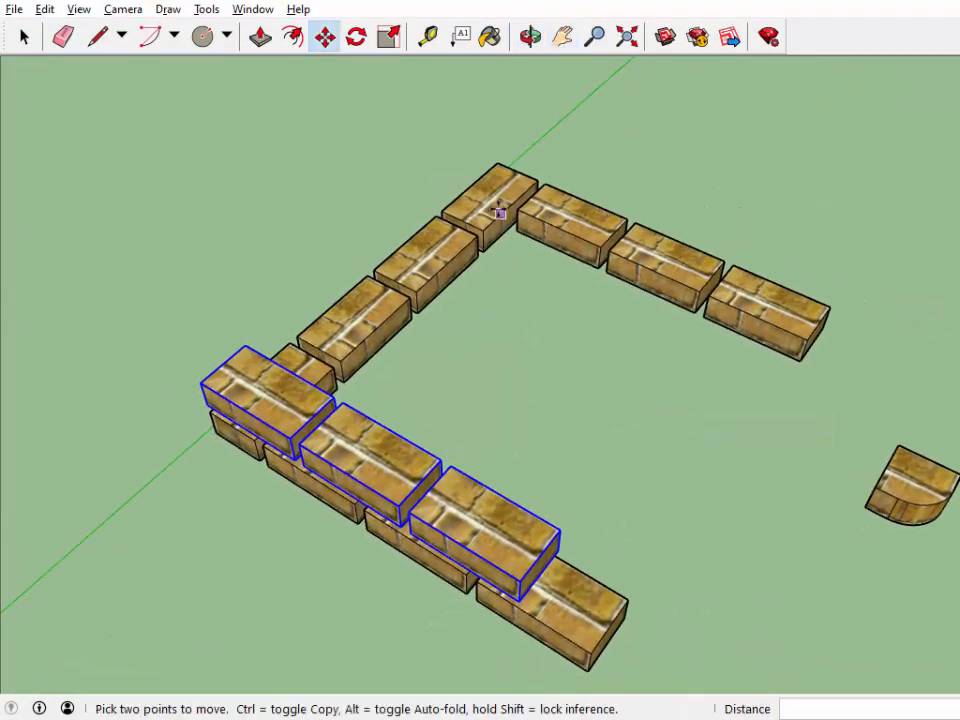
left_click(24, 38)
left_click(585, 226)
left_click(660, 264, "shift")
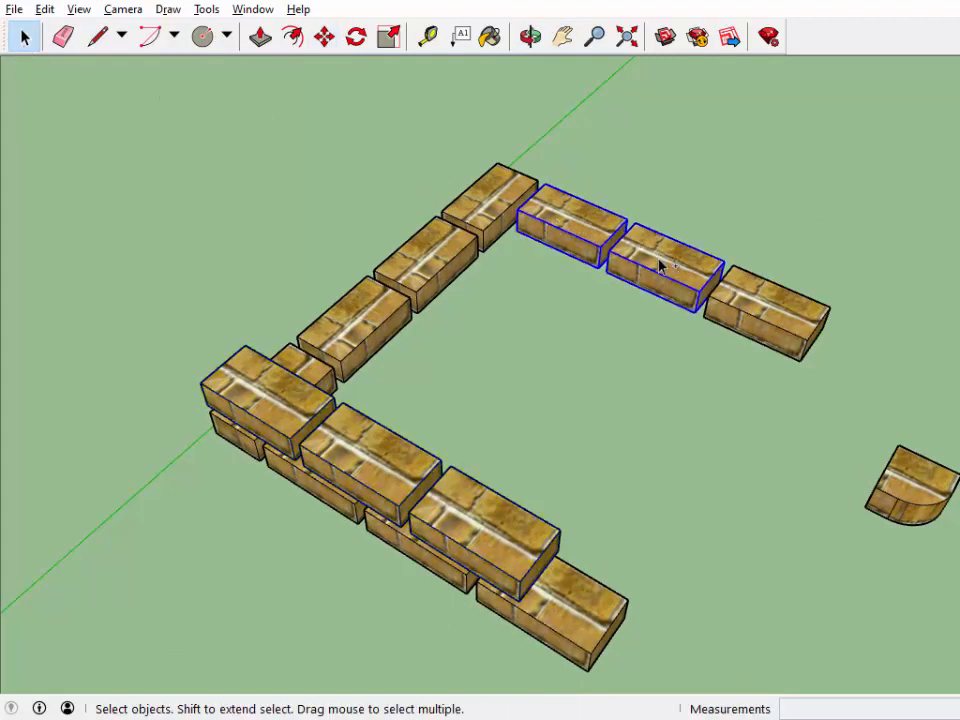
key("ctrl+v")
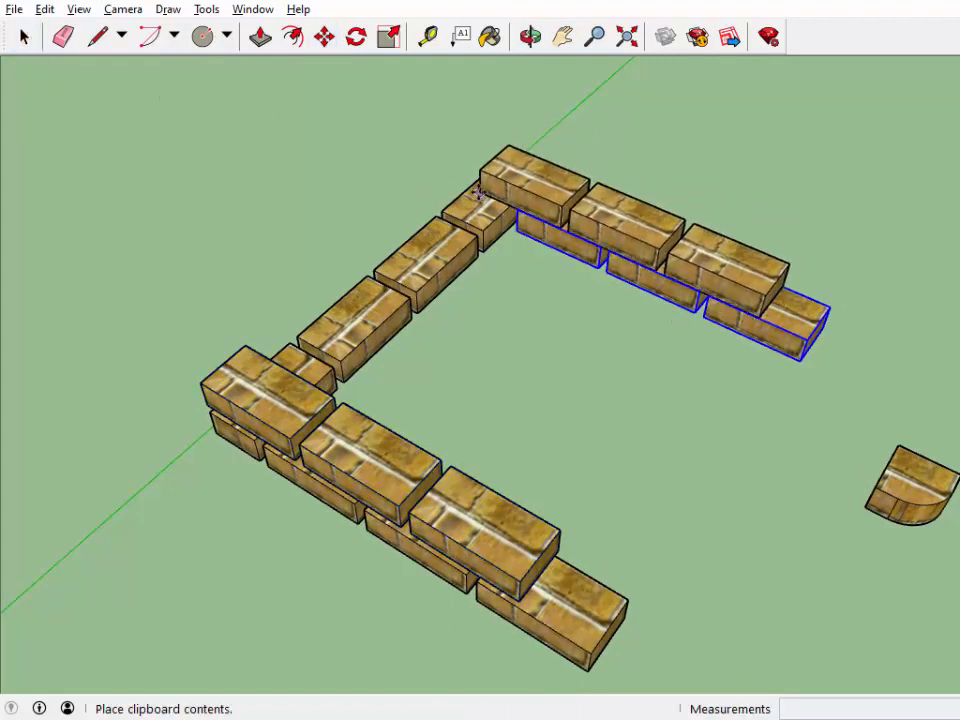
left_click(472, 187)
- Raise the opposite arm's three stacked bricks 0,02 m along the blue axis
left_click(530, 36)
left_click_drag(252, 217, 638, 510)
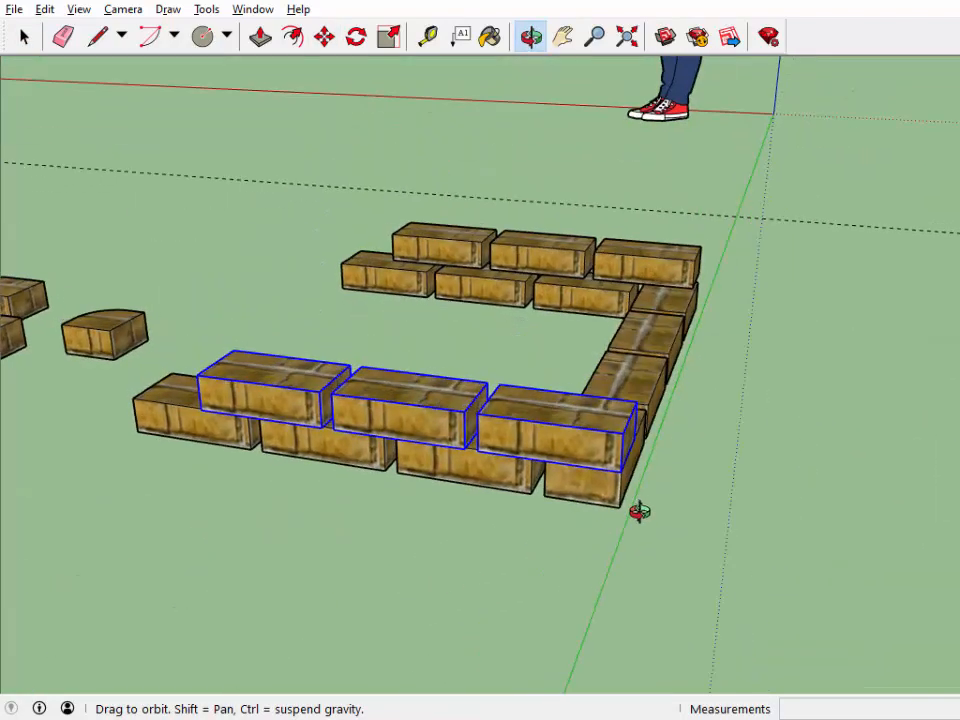
scroll(638, 510, "up", 10)
key("m")
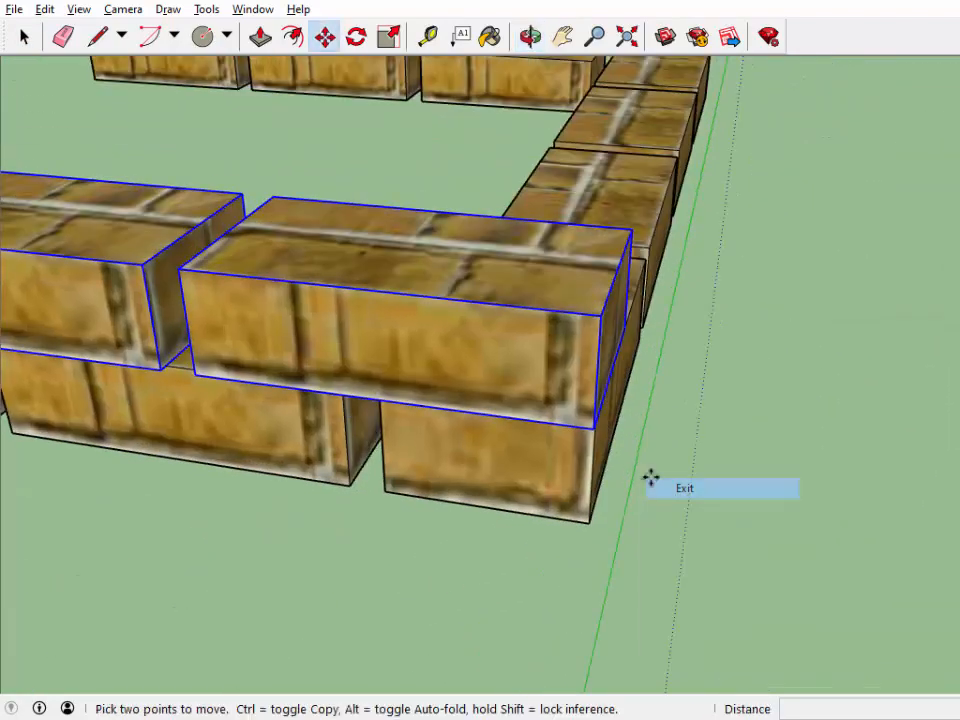
left_click(591, 426)
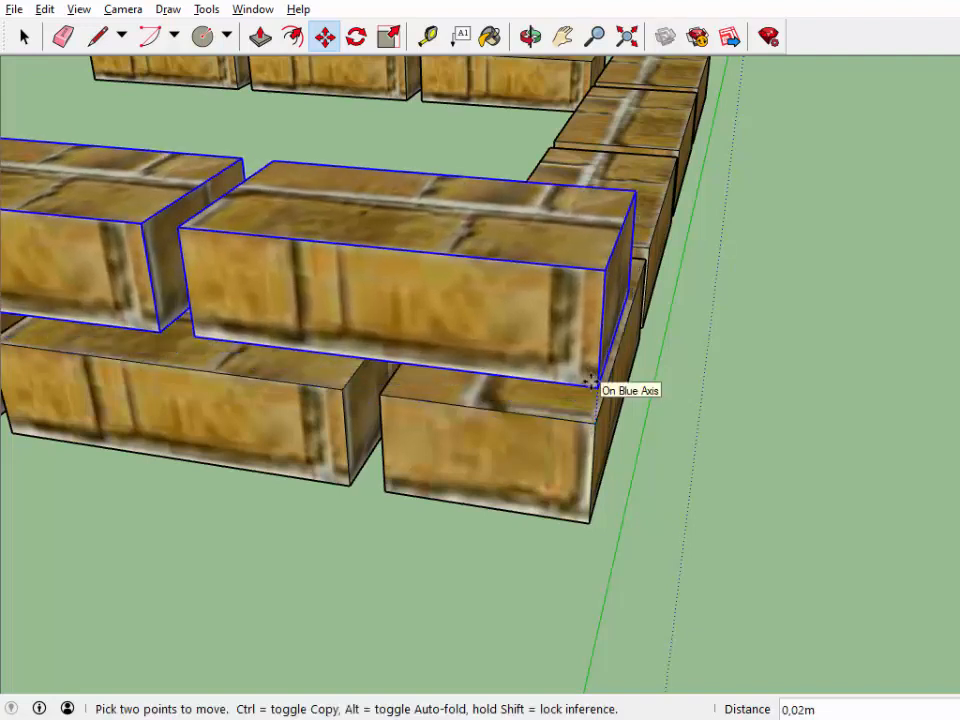
left_click(591, 382)
- Duplicate three adjacent bricks of the green-axis row and place the copies on the ground just outside the U
left_click(530, 36)
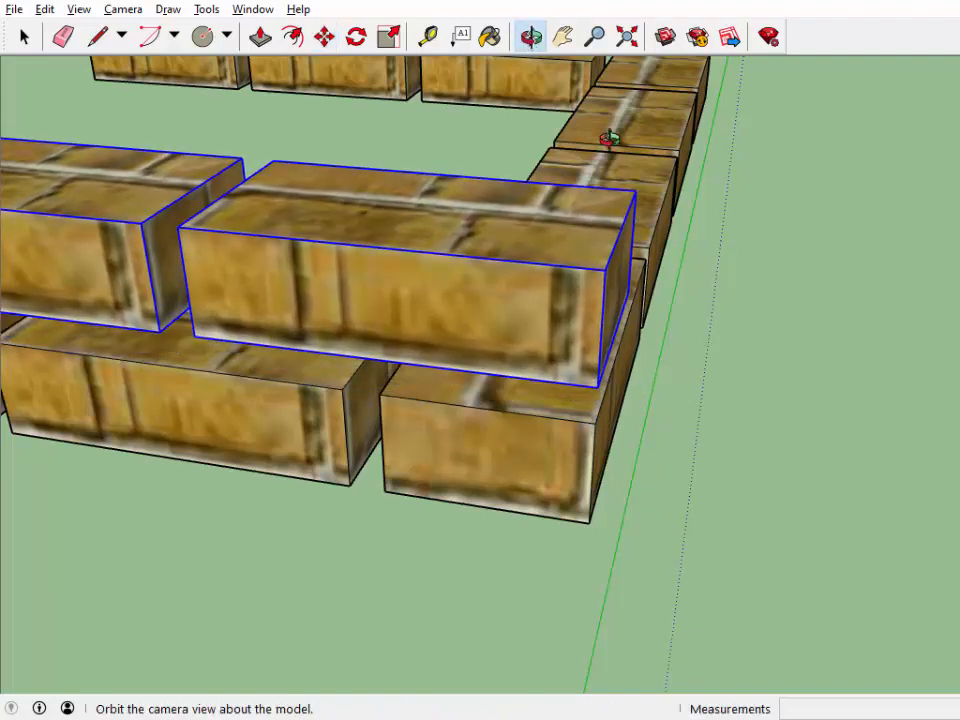
left_click_drag(606, 137, 265, 270)
scroll(313, 249, "up", 6)
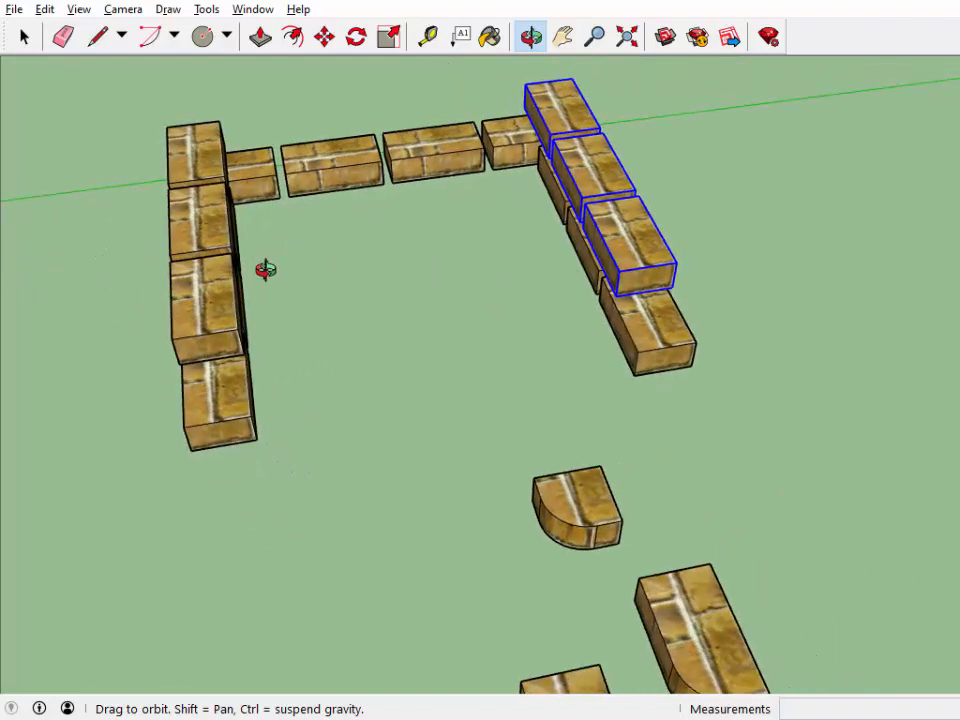
left_click_drag(355, 238, 416, 231)
right_click(420, 237)
left_click(444, 249)
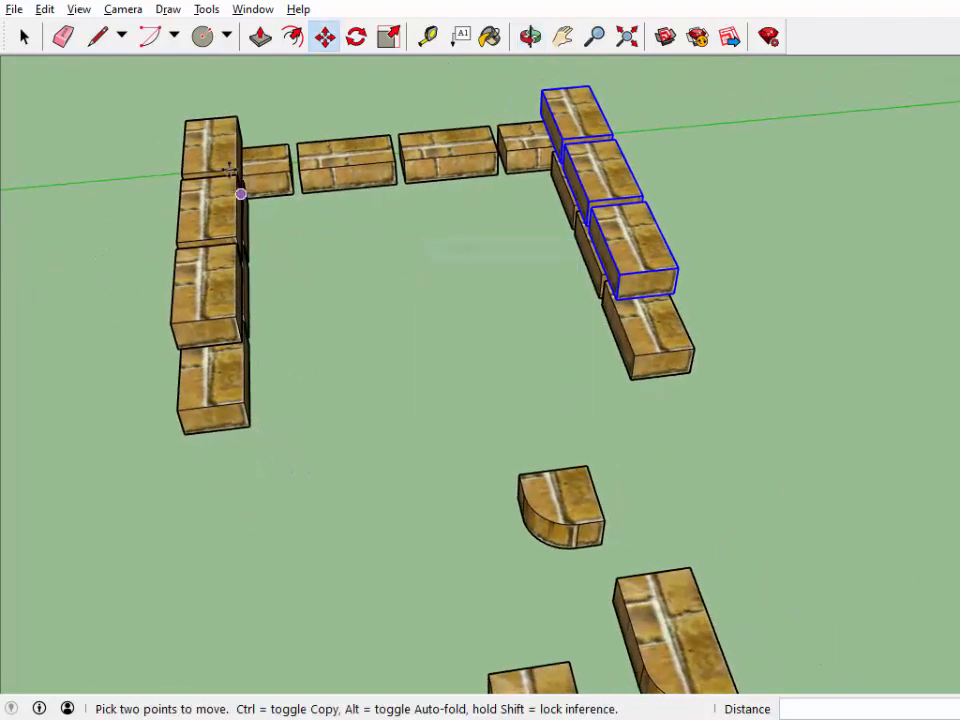
left_click(33, 37)
left_click(278, 174)
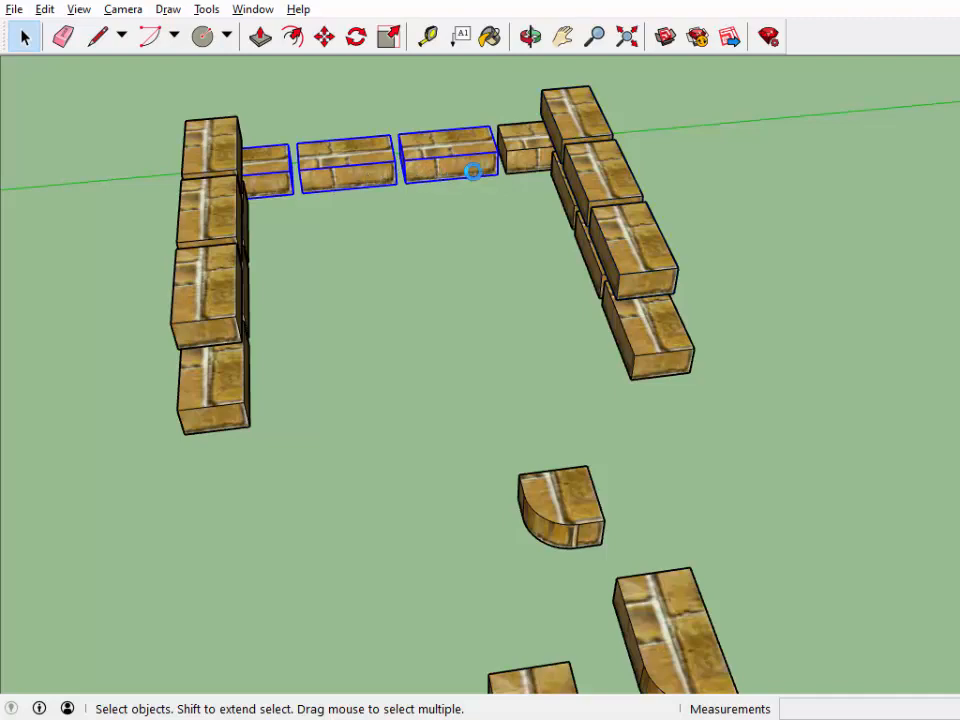
key("ctrl+v")
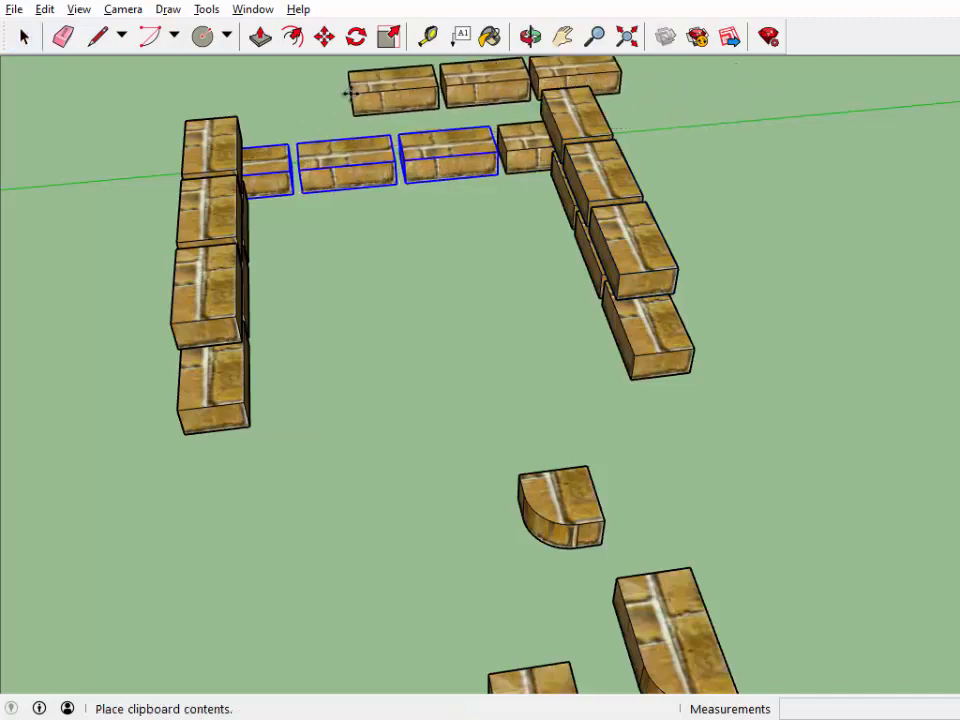
left_click(321, 96)
- Move the three copied bricks onto the green-axis row, snapping their upper outer corner to the adjoining second-course corner brick
left_click(530, 36)
left_click_drag(118, 261, 548, 298)
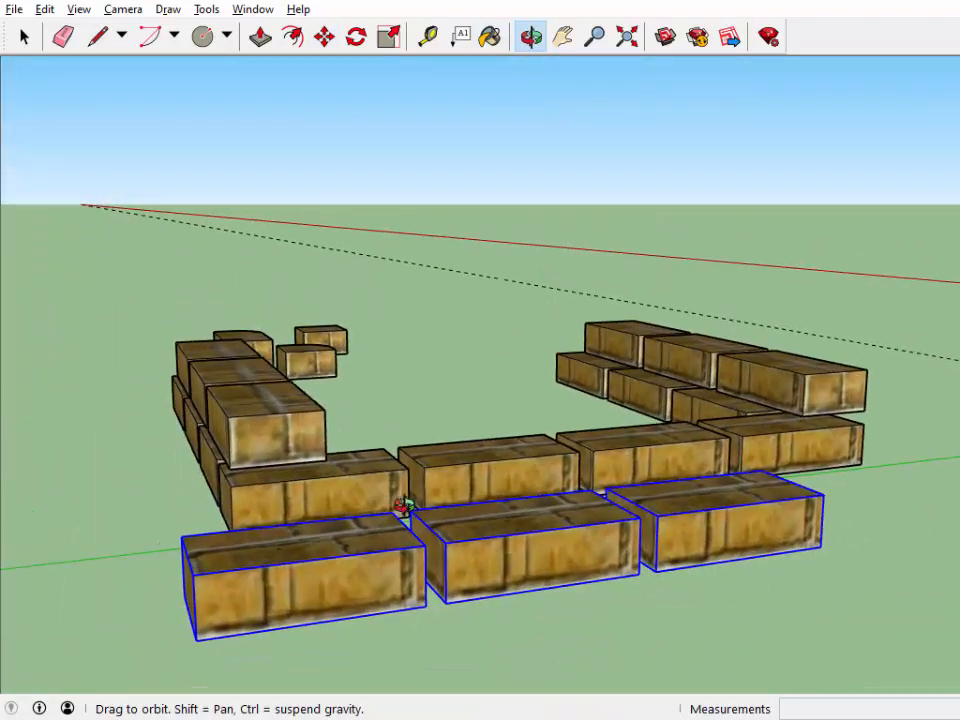
left_click_drag(403, 507, 407, 596)
right_click(435, 637)
left_click(467, 647)
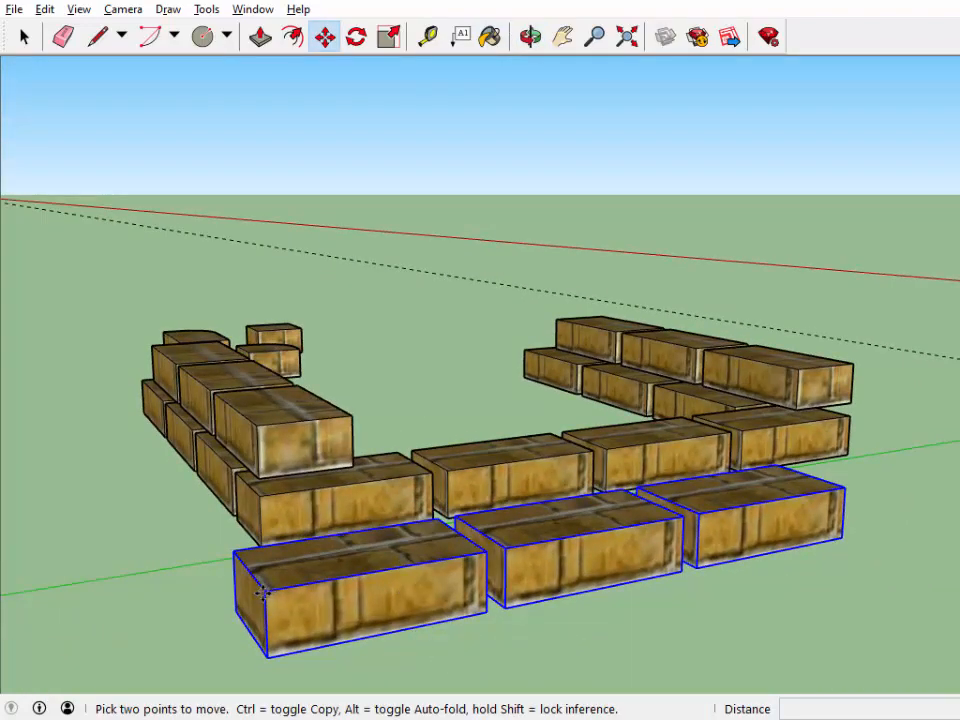
left_click(262, 593)
left_click(349, 416)
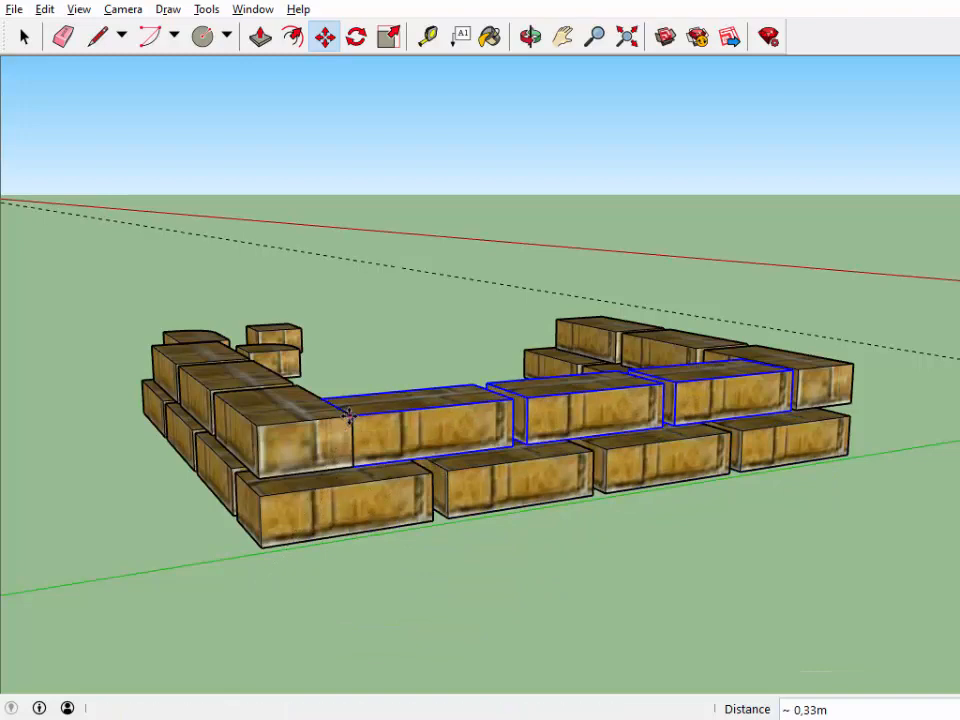
- Shift the three second-course bricks of the green-axis row 0,005 m along the green axis, away from the adjoining corner brick
left_click(530, 36)
left_click_drag(636, 315, 718, 488)
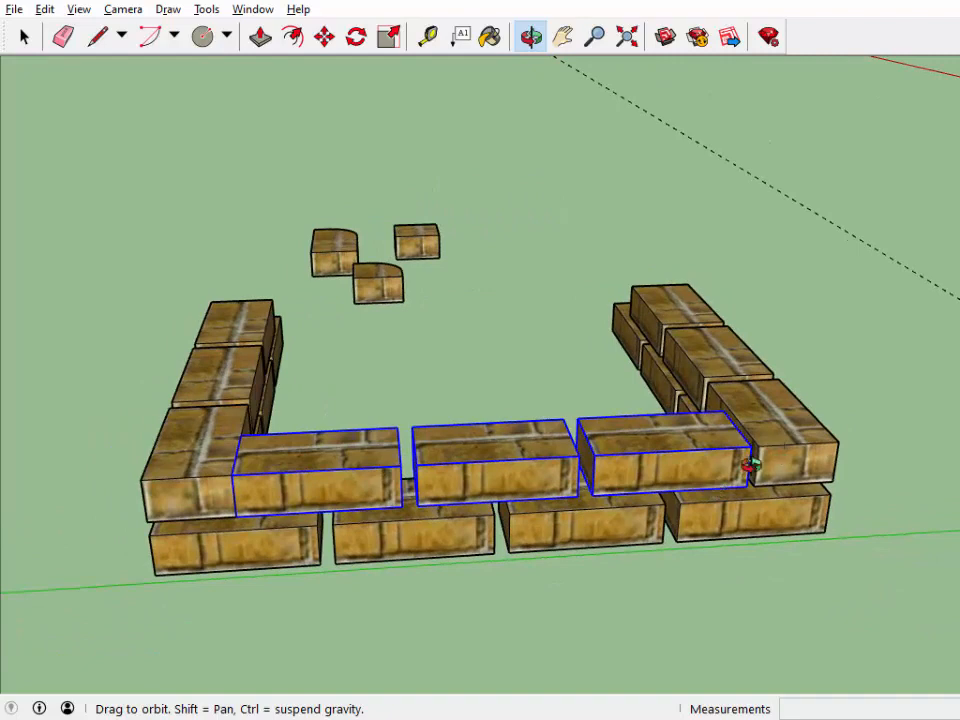
left_click_drag(234, 483, 294, 513)
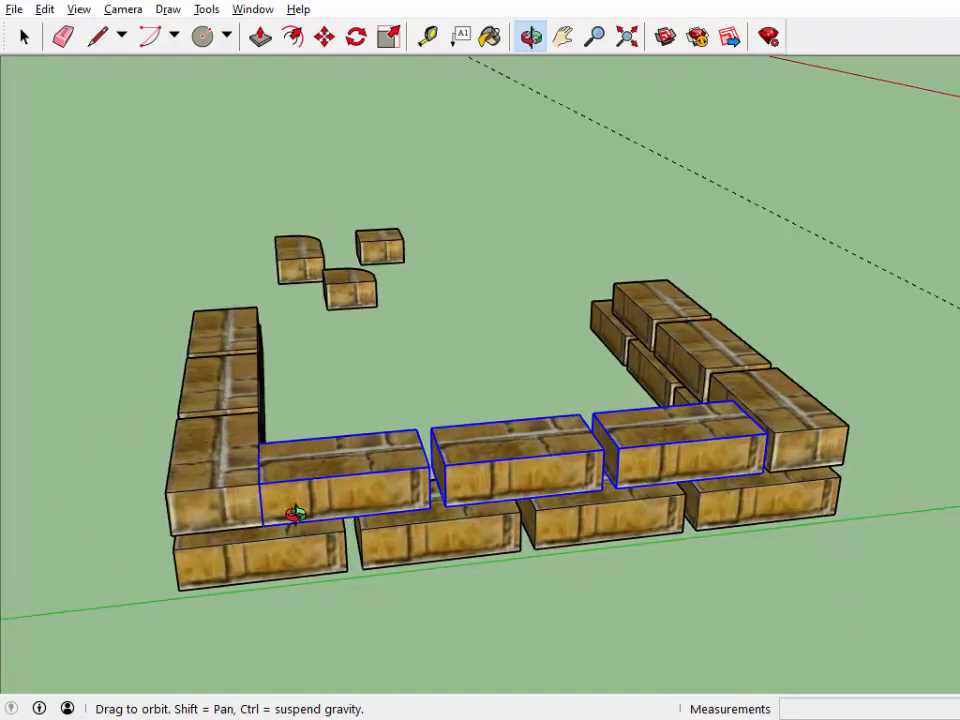
right_click(262, 518)
left_click(313, 536)
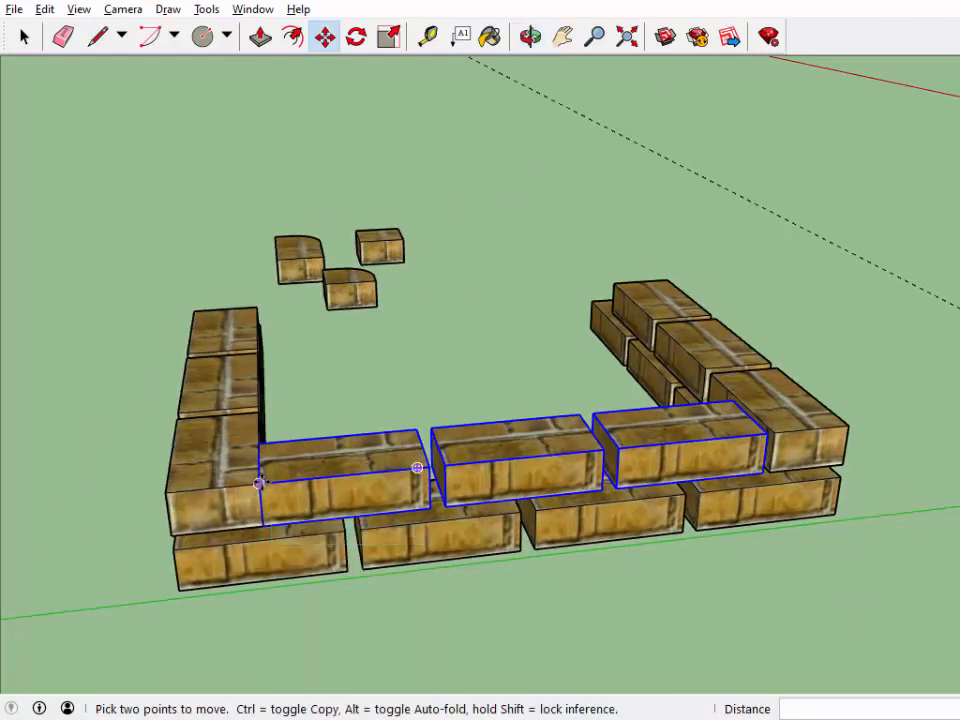
left_click(259, 482)
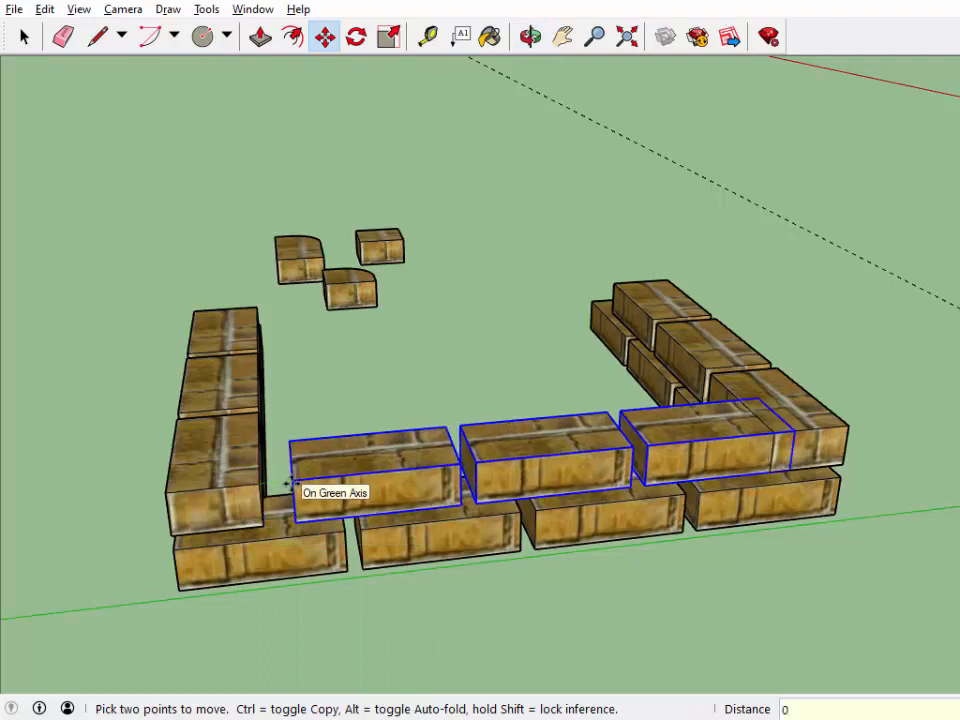
type("0,005")
key("Return")
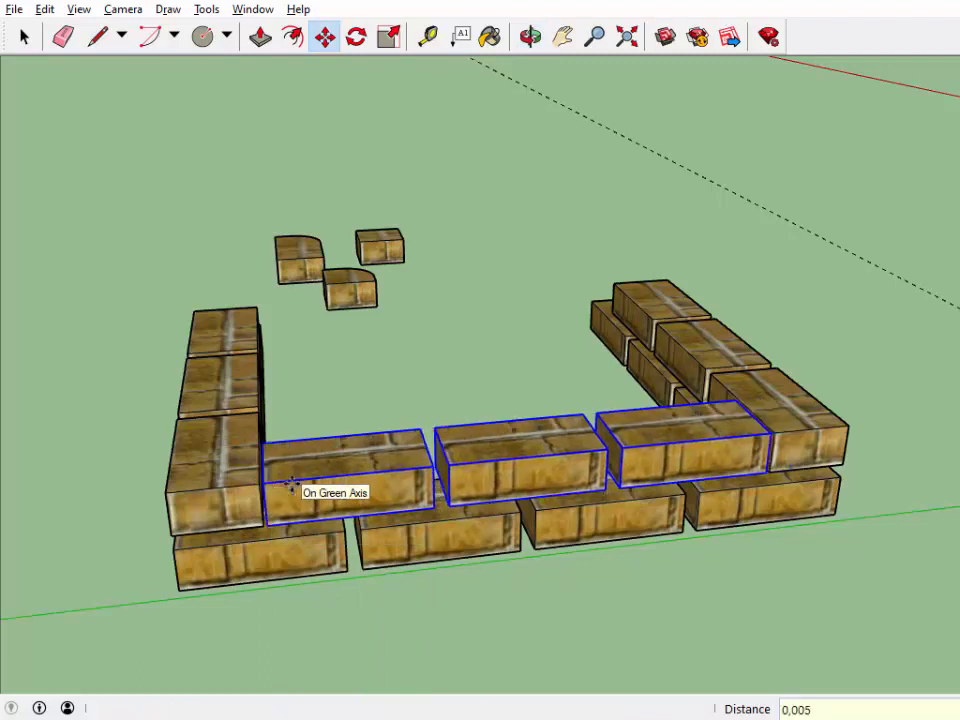
- Move the spare half brick to the second course of the nearer red-axis arm, snapping its upper corner to the end brick's outer corner
left_click(530, 36)
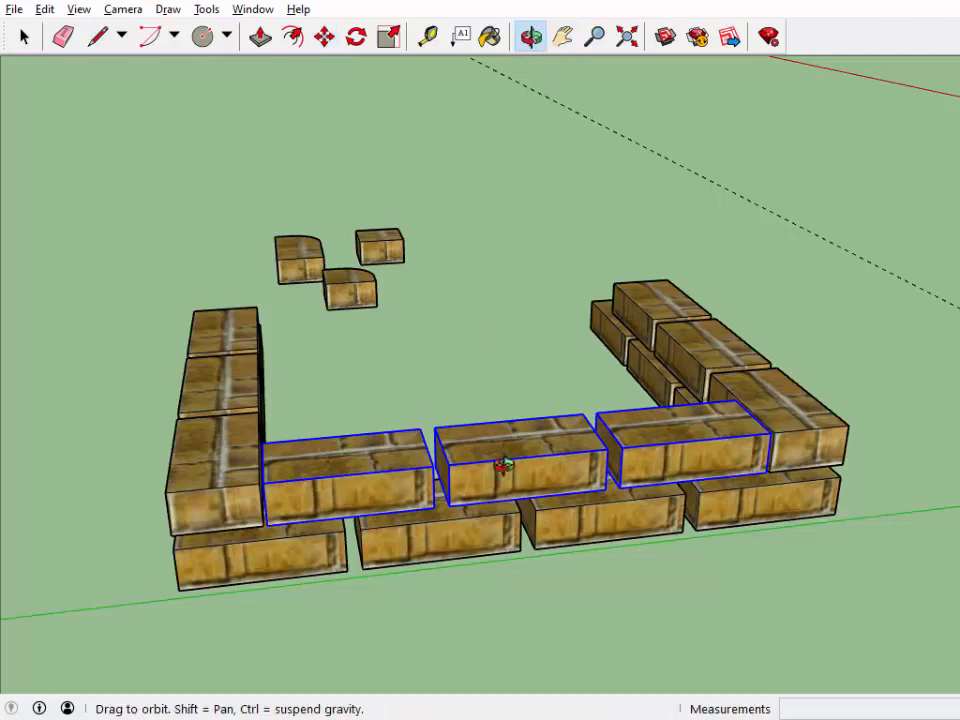
left_click_drag(504, 465, 406, 438)
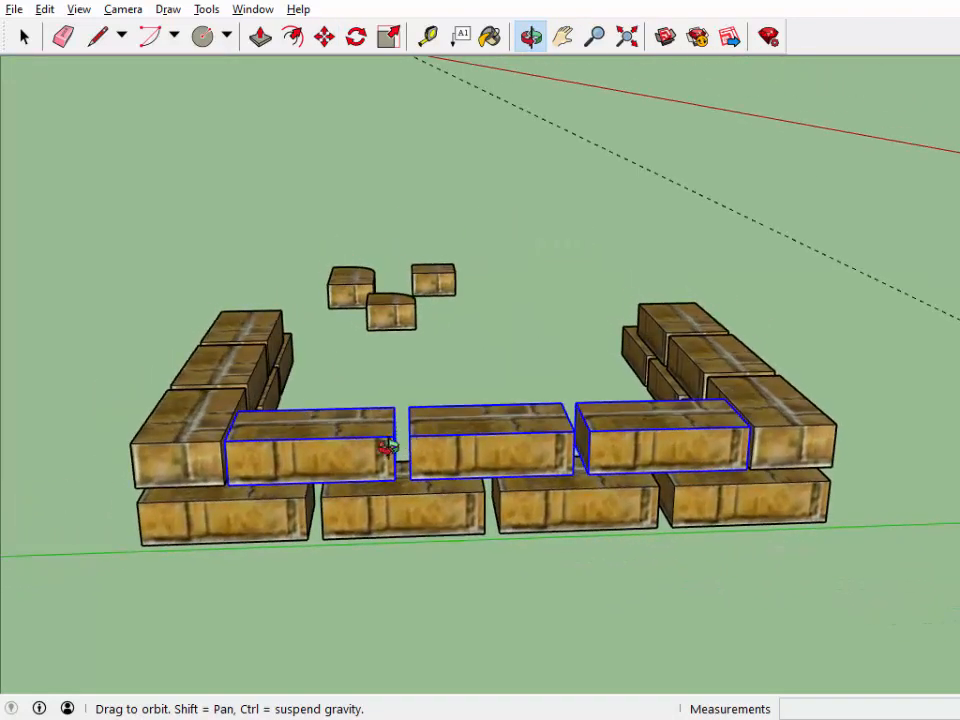
left_click_drag(568, 437, 519, 437)
middle_click_drag(519, 437, 273, 411)
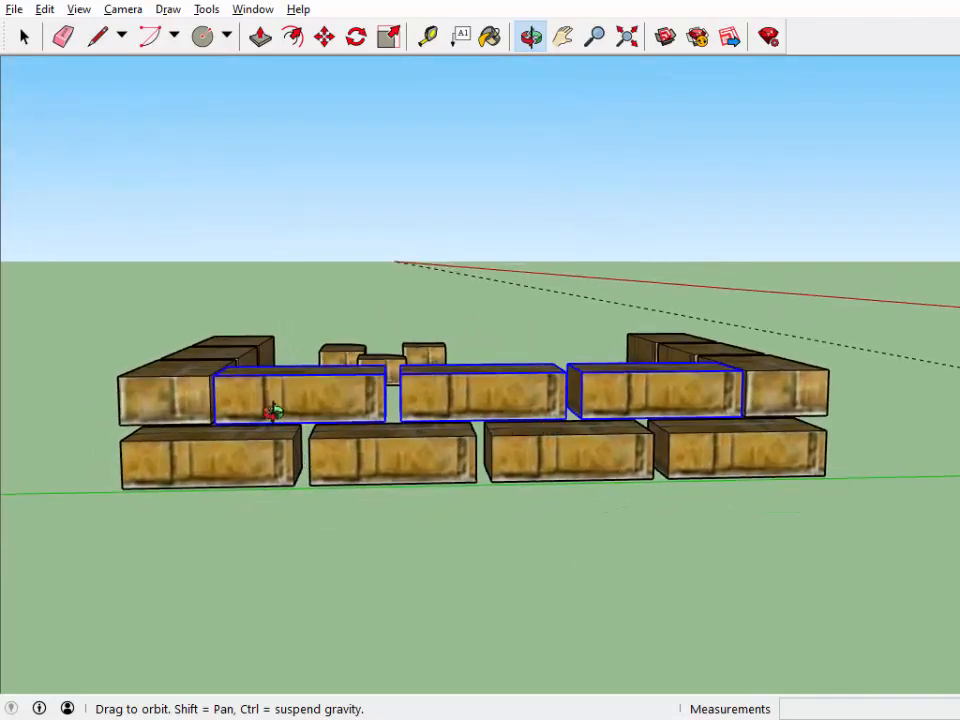
left_click_drag(402, 483, 516, 531)
right_click(540, 550)
left_click(589, 563)
left_click(24, 37)
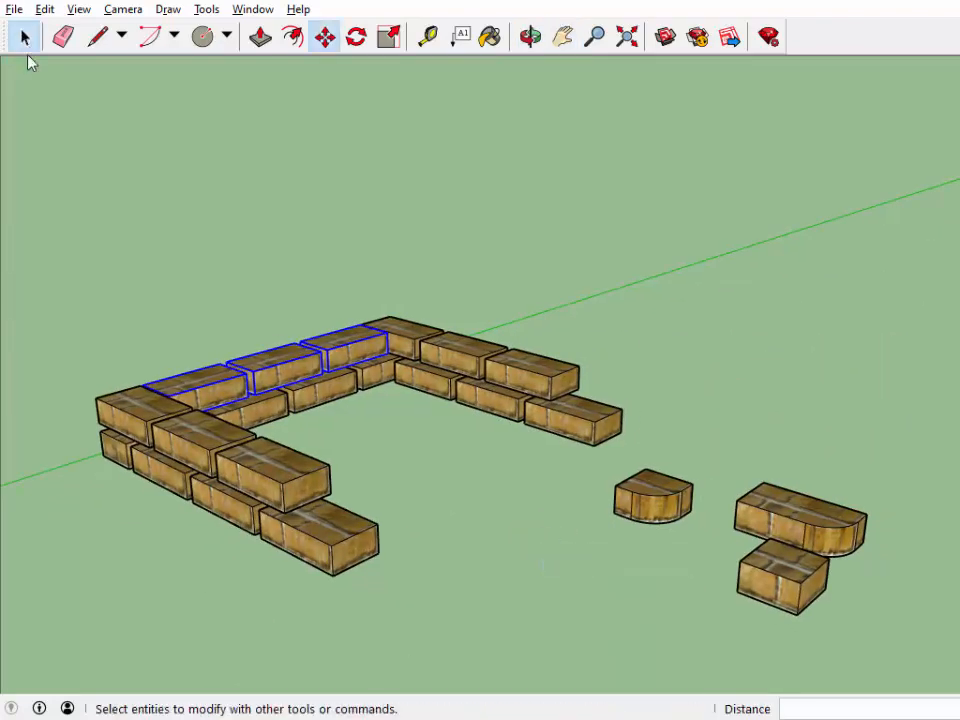
left_click(782, 572)
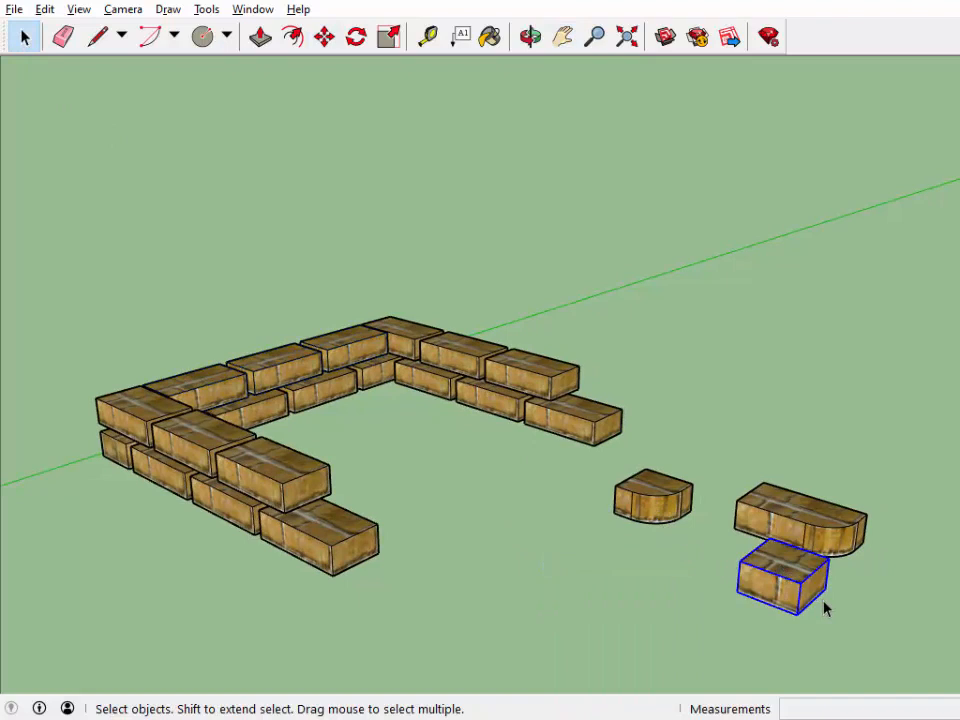
key("m")
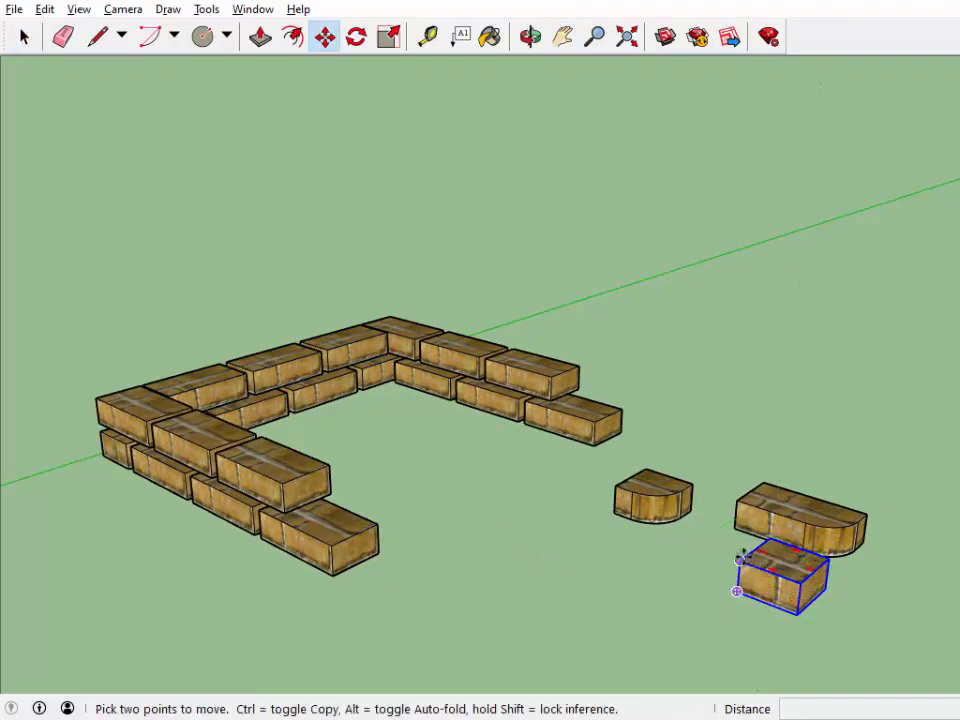
left_click(737, 561)
left_click(284, 483)
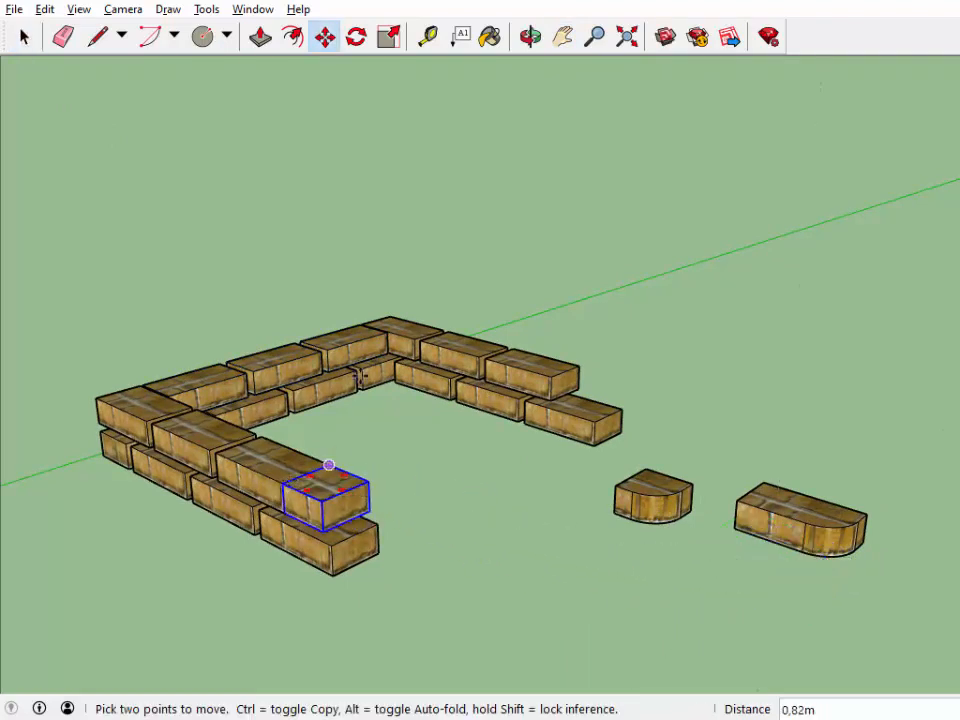
- Shift the half brick 0,02 m outward along the red axis to form a joint with the neighbouring brick
left_click(530, 36)
left_click_drag(640, 270, 467, 510)
right_click(472, 513)
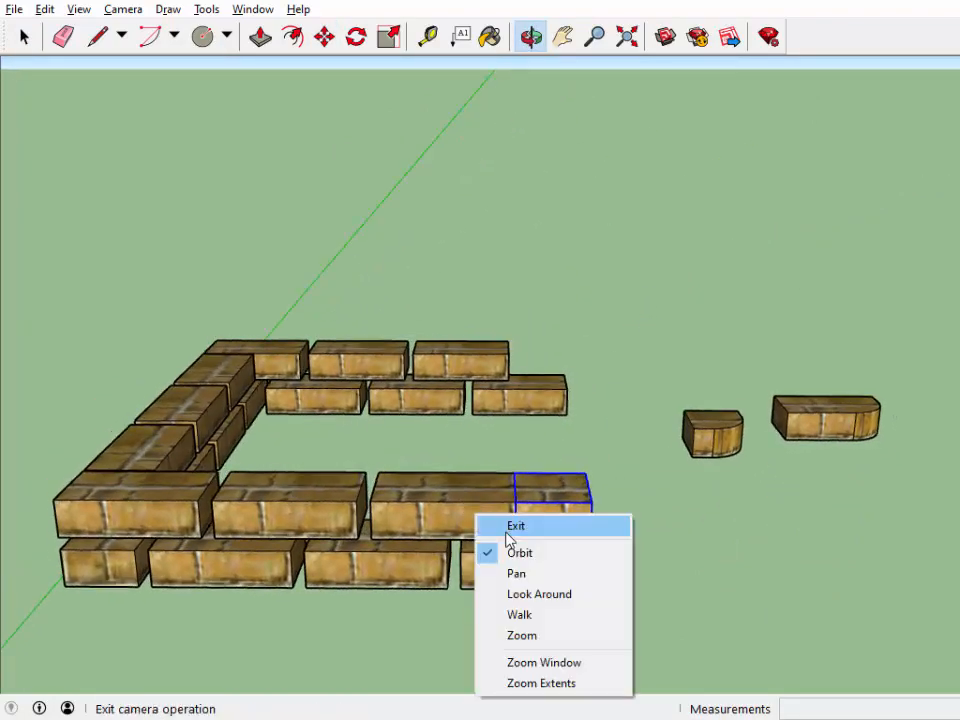
left_click(510, 523)
left_click(515, 500)
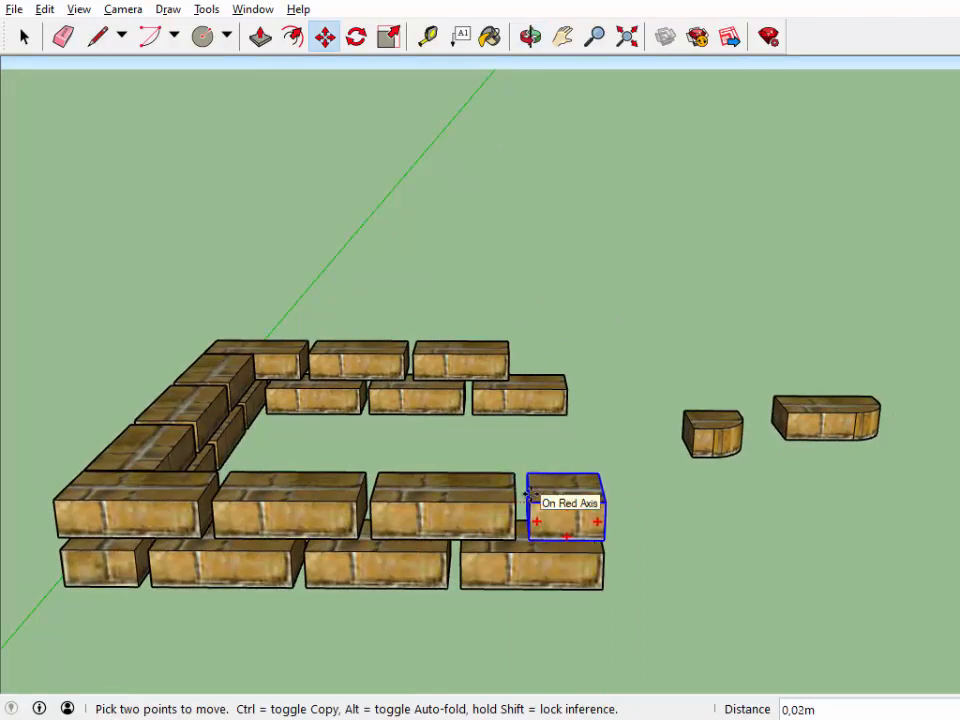
left_click(527, 499)
- Examine from several angles how the half brick lines up with the end of the first-course brick below it
left_click(530, 37)
left_click_drag(600, 420, 589, 279)
scroll(557, 444, "up", 8)
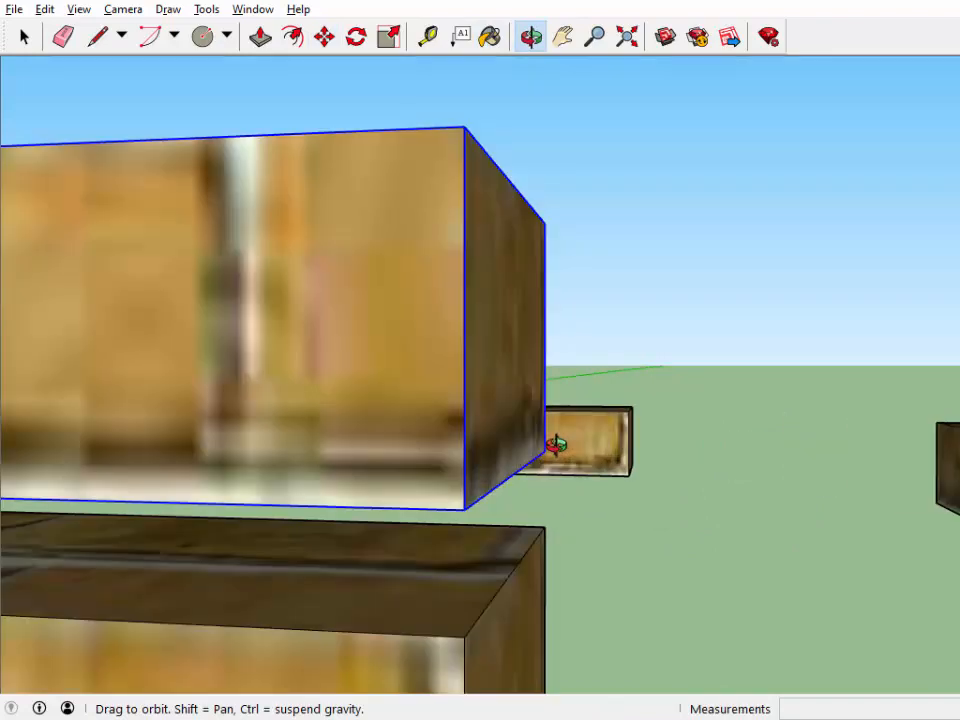
left_click_drag(555, 446, 582, 494)
scroll(466, 585, "down", 8)
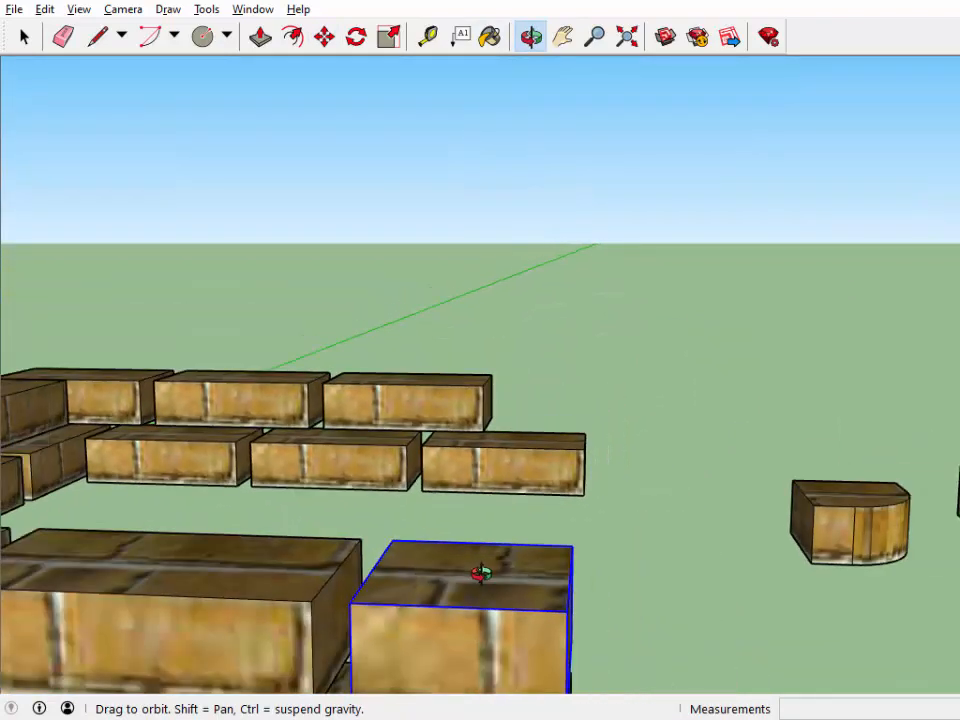
scroll(467, 585, "down", 2)
left_click_drag(513, 549, 459, 583)
left_click_drag(590, 596, 464, 584)
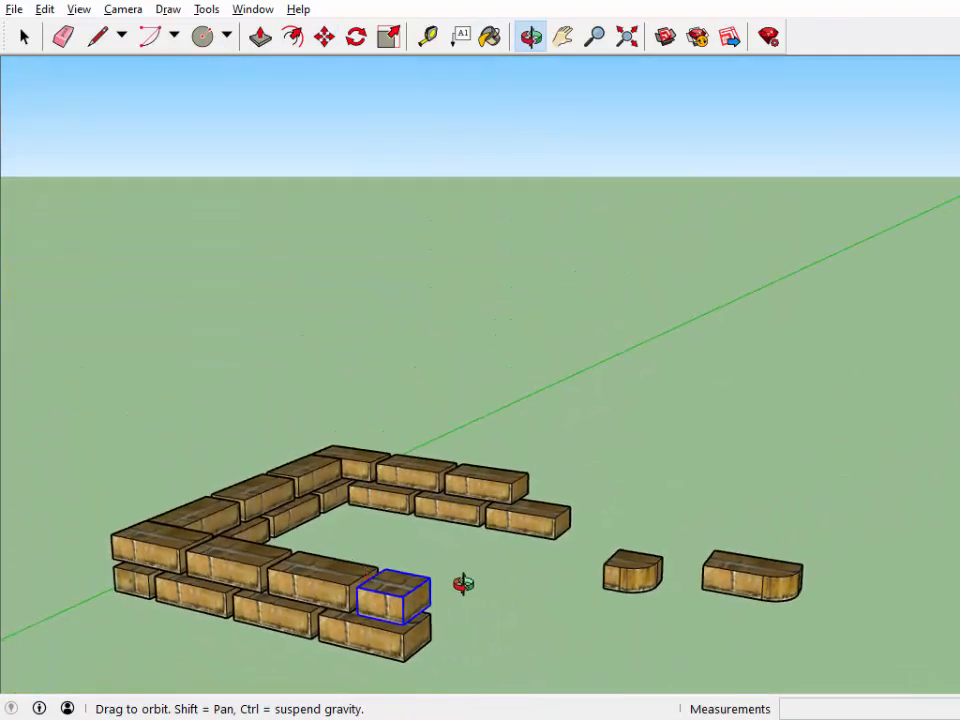
- Duplicate the half brick and place the copy against the last second-course brick of the opposite red-axis arm
left_click_drag(519, 600, 440, 626)
right_click(440, 626)
left_click(458, 638)
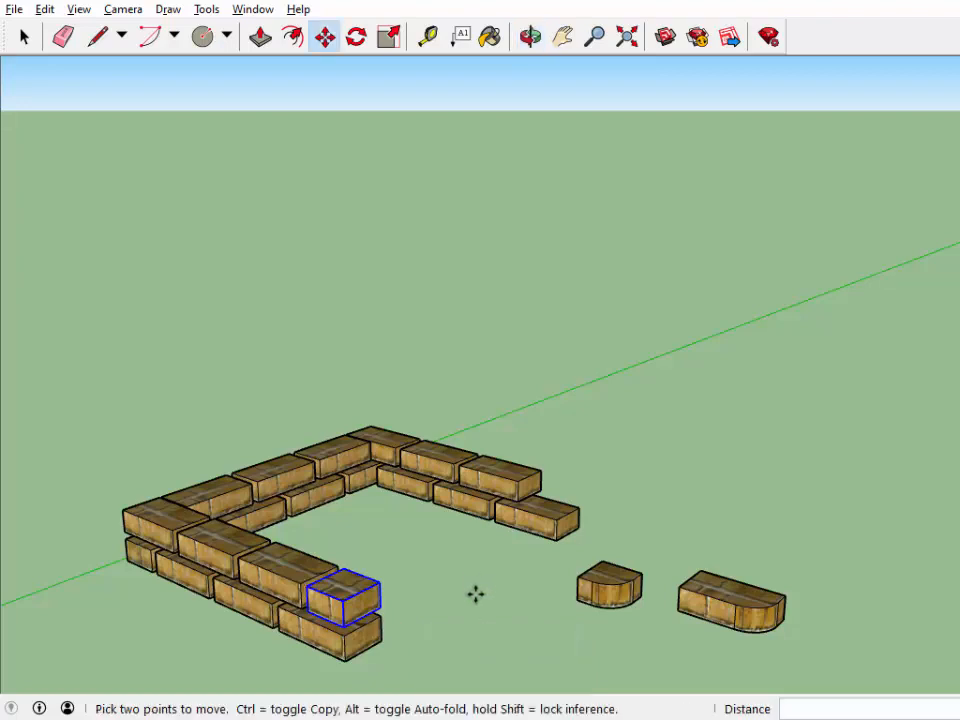
key("ctrl+v")
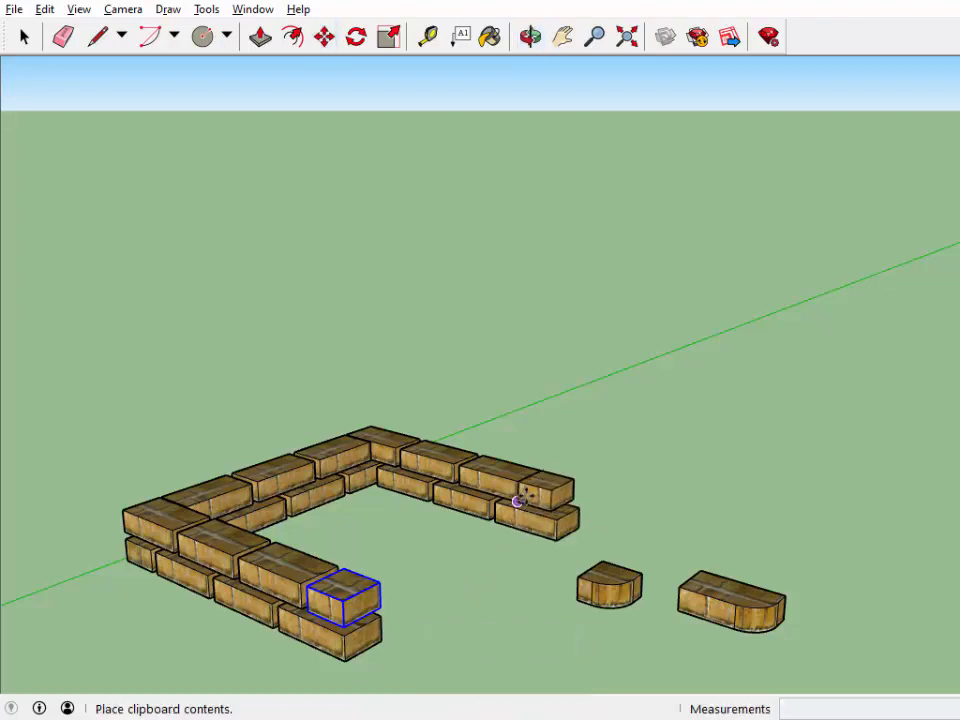
left_click(520, 494)
- Offset the copied half brick 0,02 m along the red axis, using the joint between the arm's neighbouring bricks as the distance reference
scroll(519, 460, "up", 3)
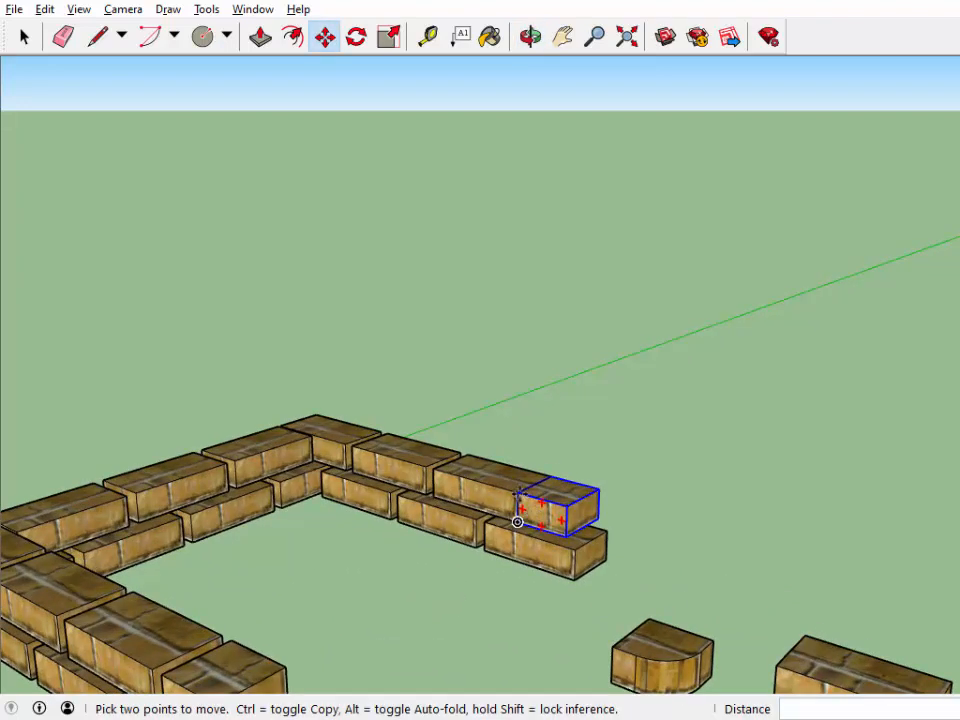
left_click(430, 468)
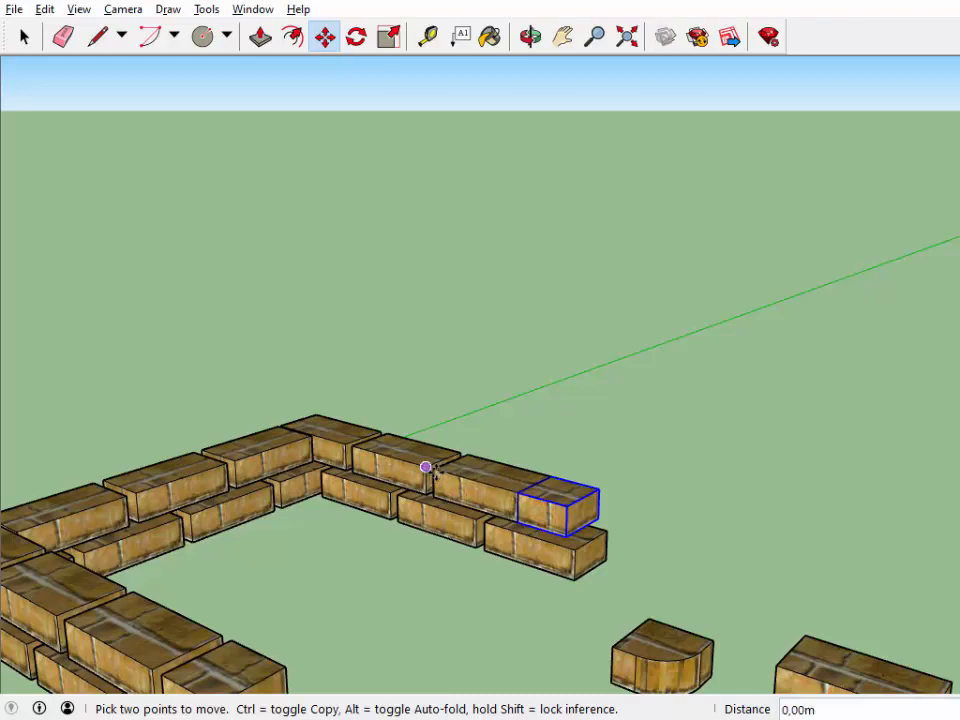
left_click(433, 468)
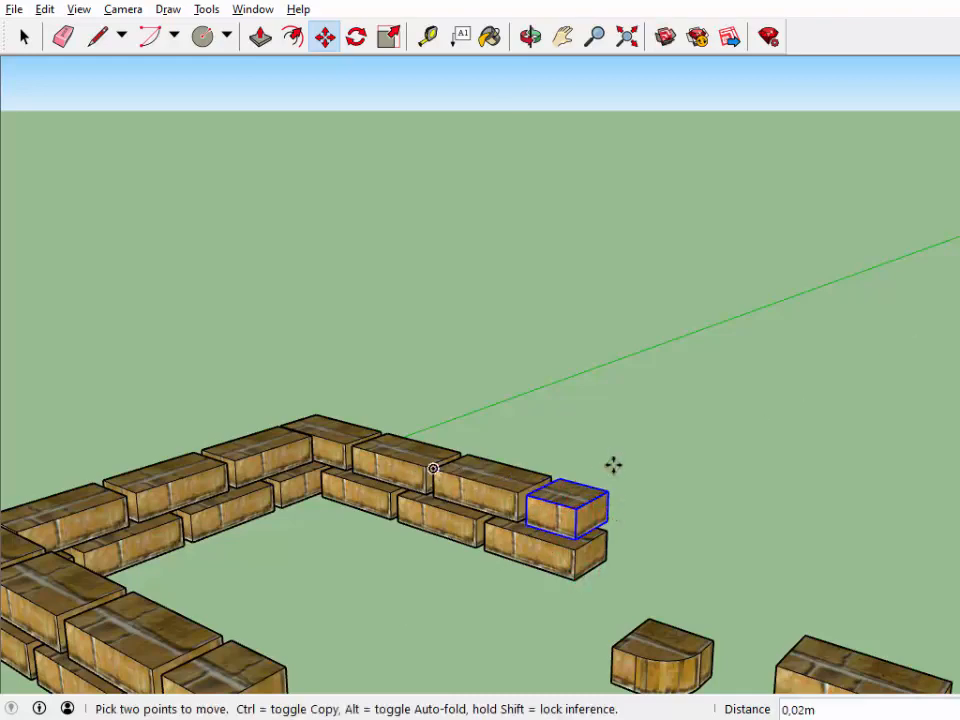
- Select all bricks of the U-shaped wall and copy both courses 0,16 m upward along the blue axis
left_click(532, 37)
left_click_drag(552, 505, 584, 473)
left_click_drag(659, 411, 549, 561)
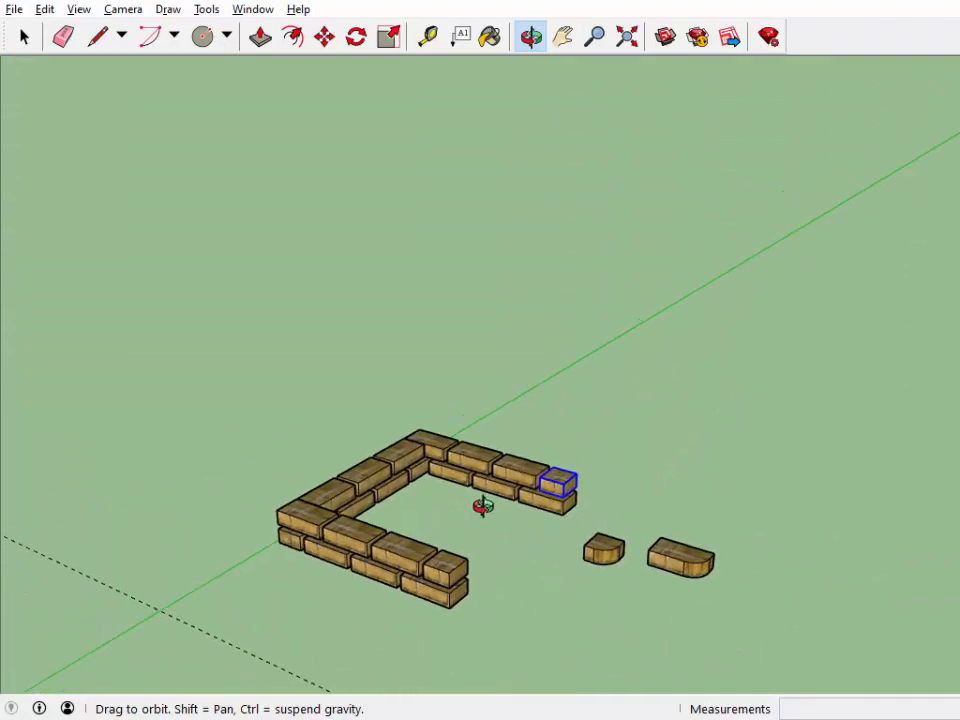
left_click(25, 38)
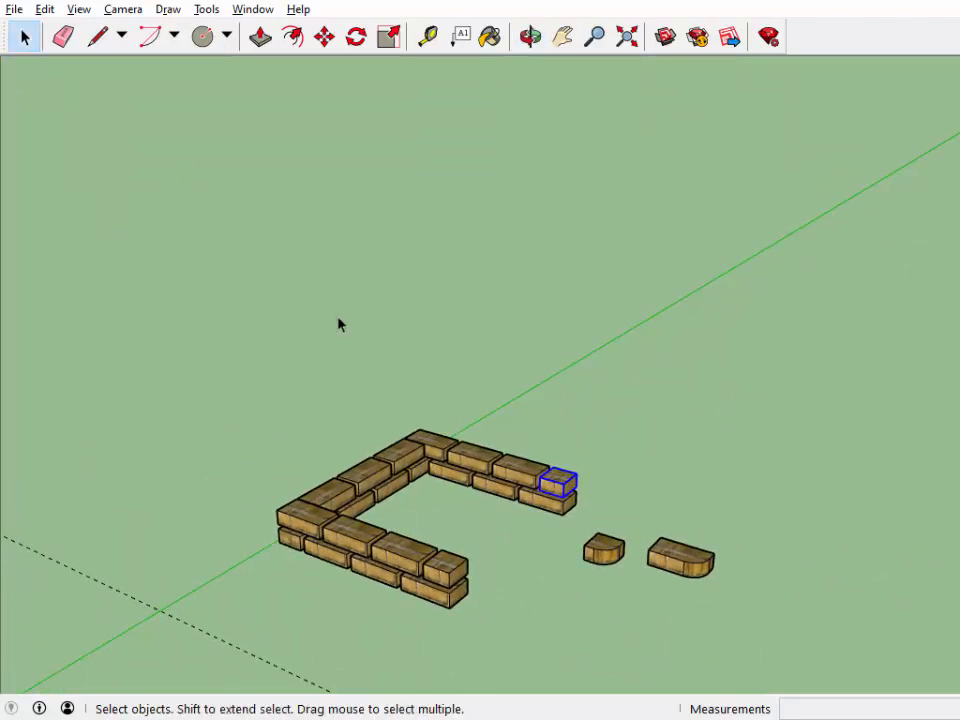
left_click_drag(237, 283, 598, 641)
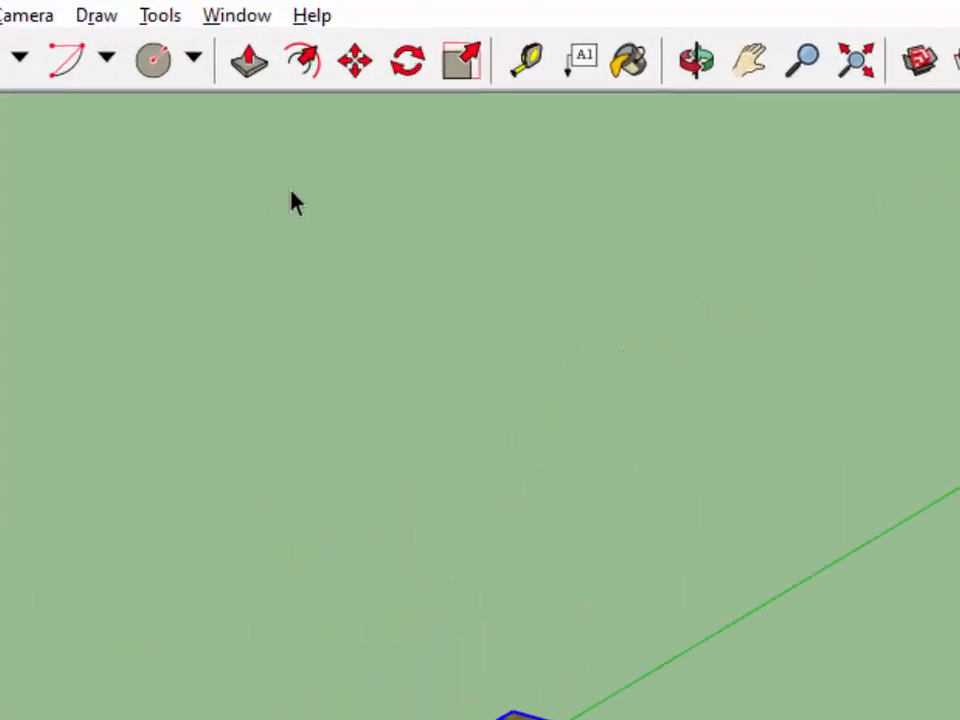
left_click(350, 62)
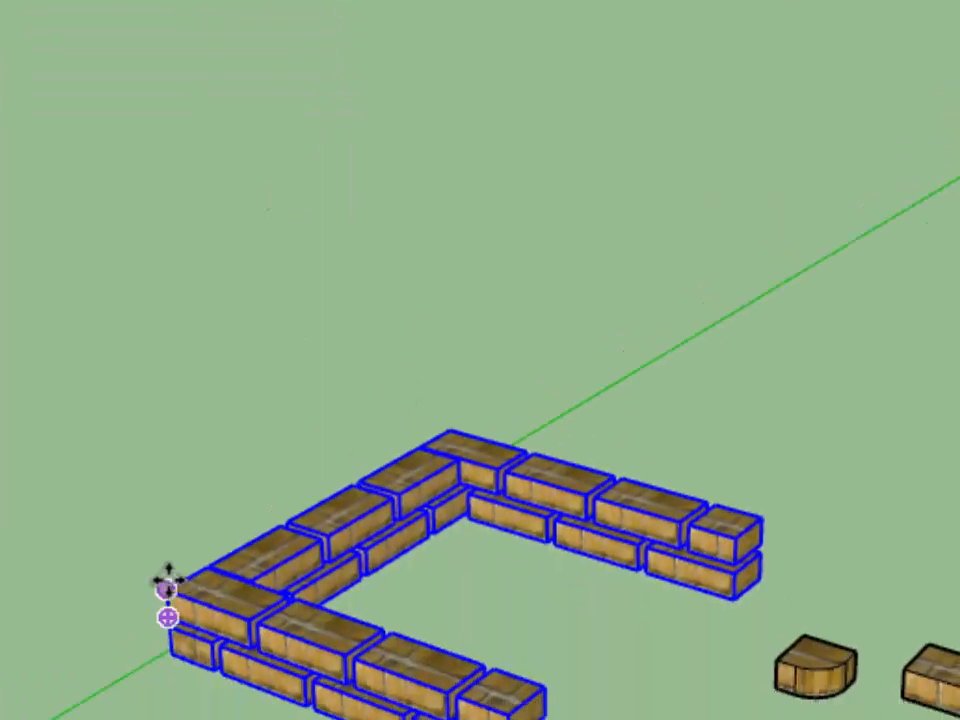
left_click(168, 583)
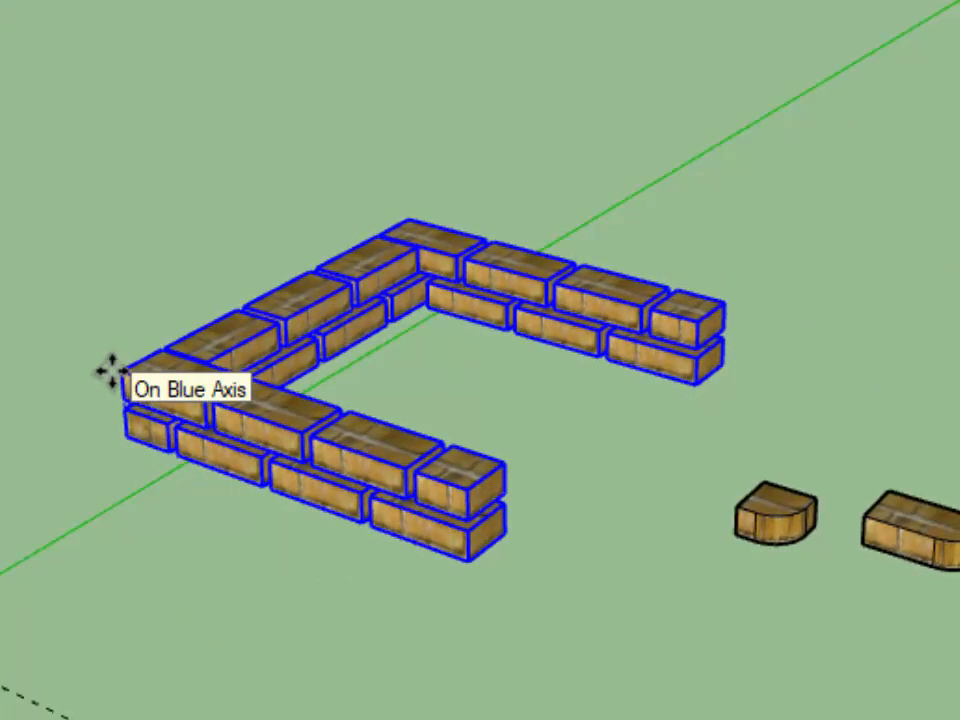
key("ctrl")
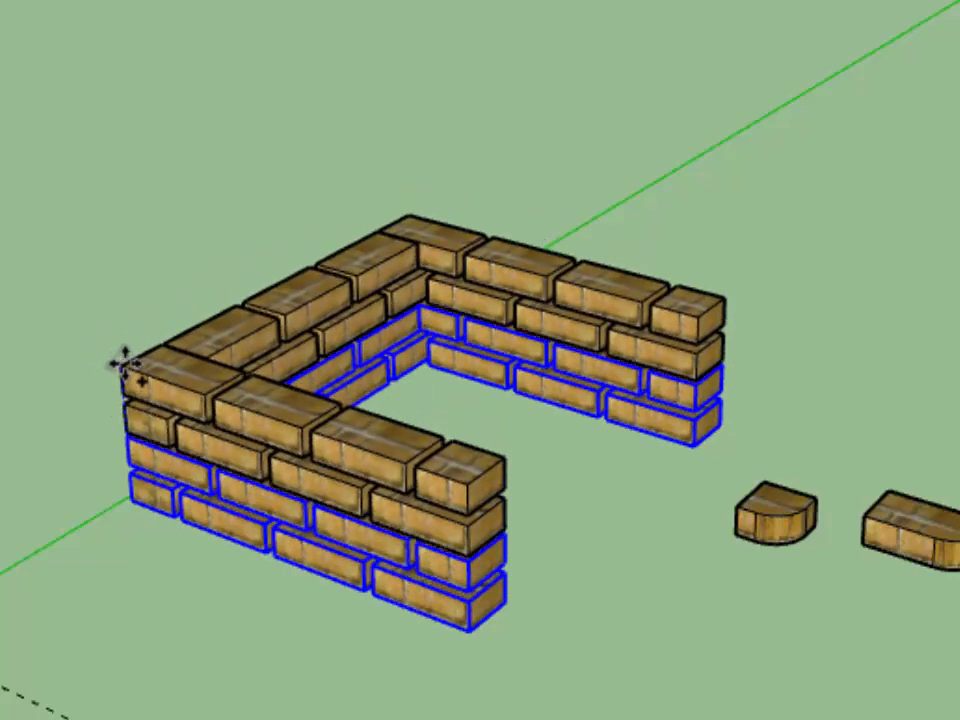
scroll(125, 365, "up", 4)
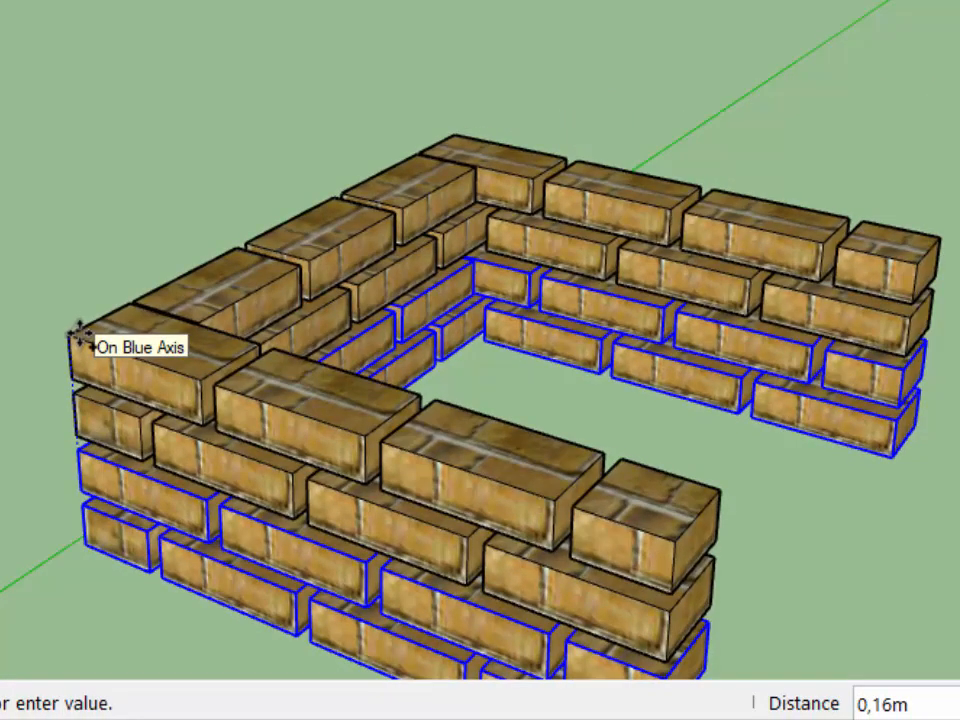
type("0,")
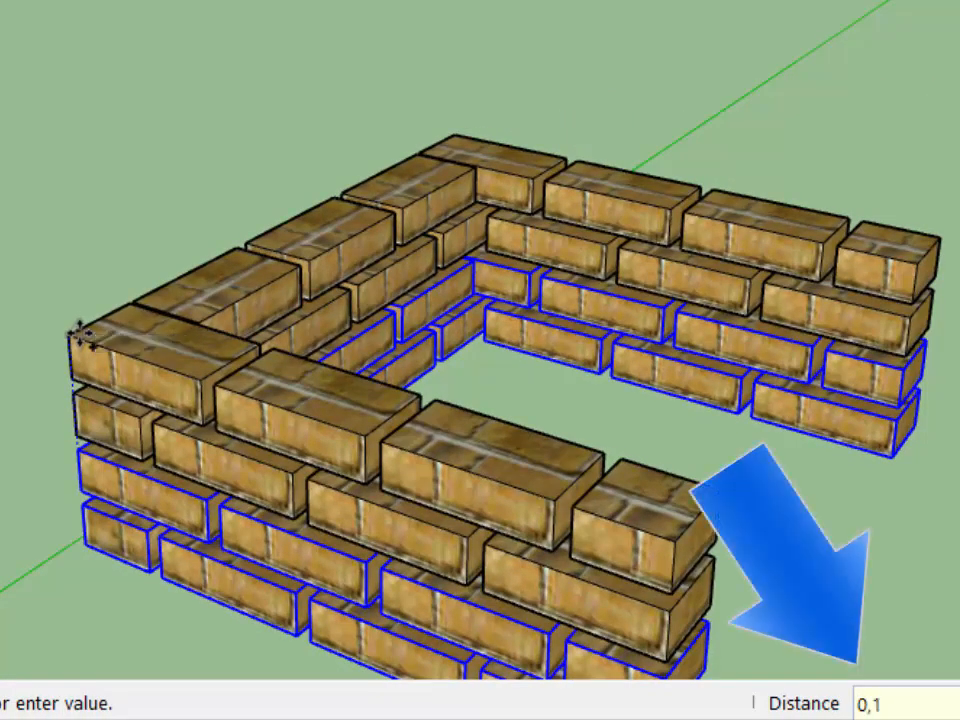
type("16")
key("Return")
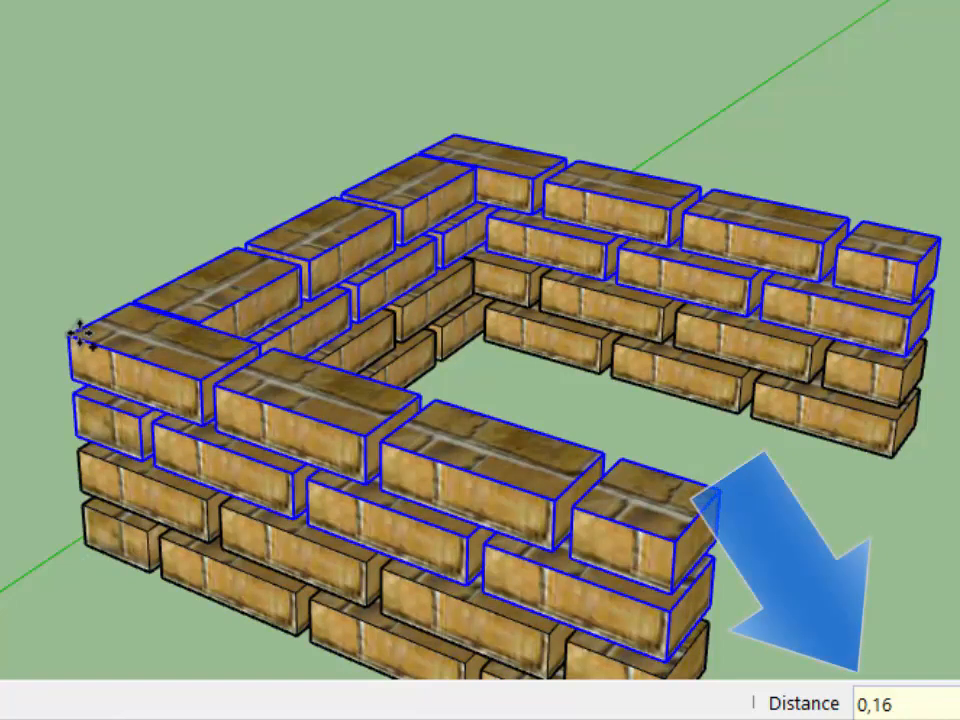
- Multiply the upward copy into an array of four with *4
type("*")
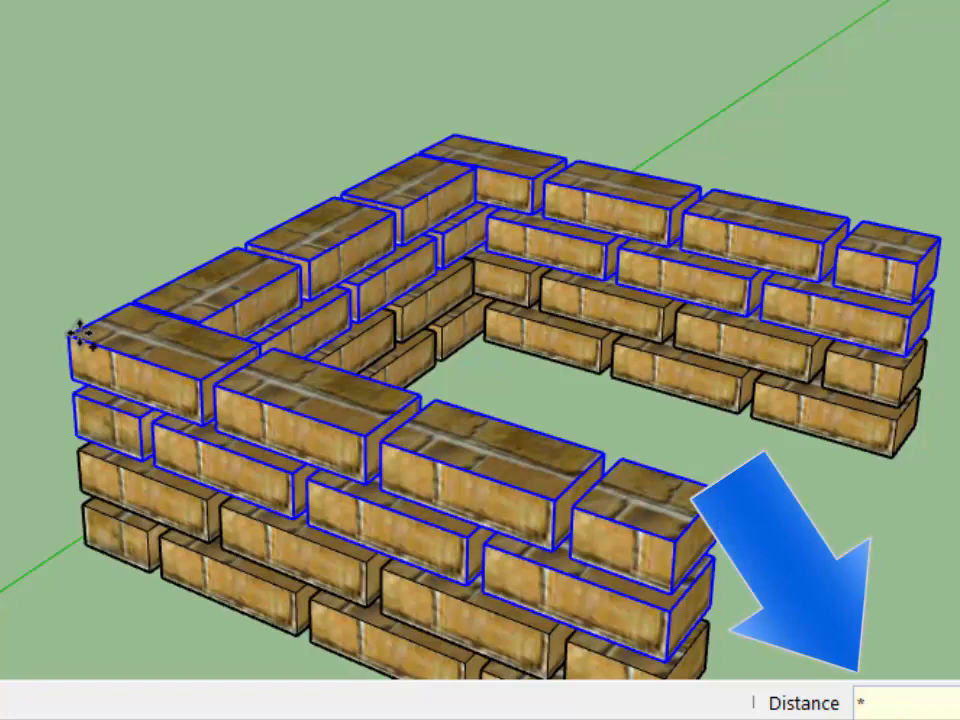
type("4")
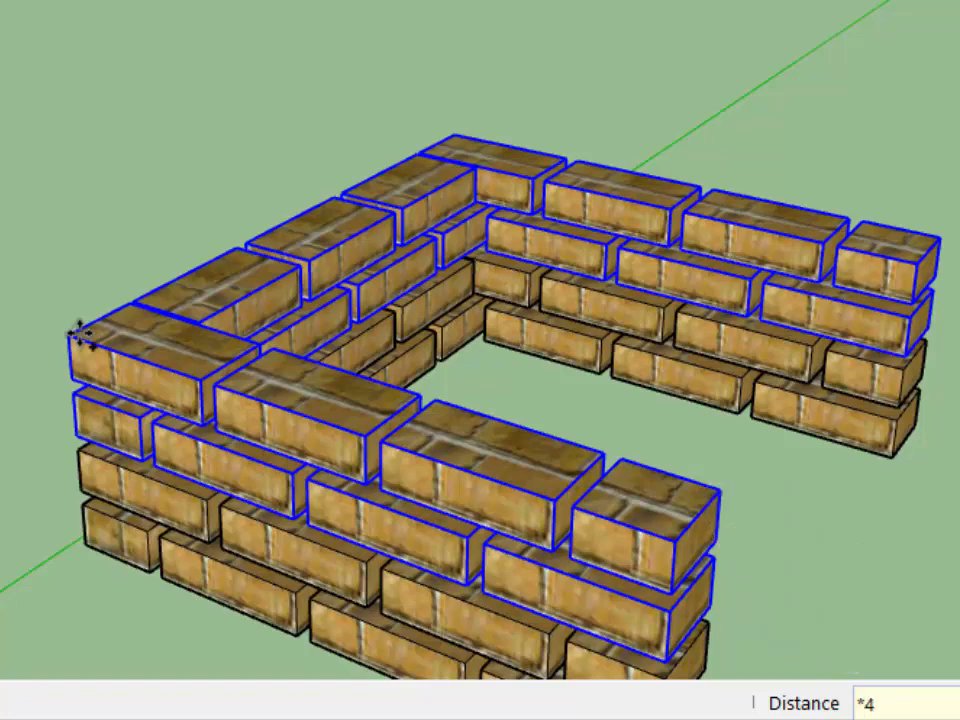
key("Return")
- Examine the stacked U-shaped wall from its outer side and its open front
scroll(100, 360, "down", 3)
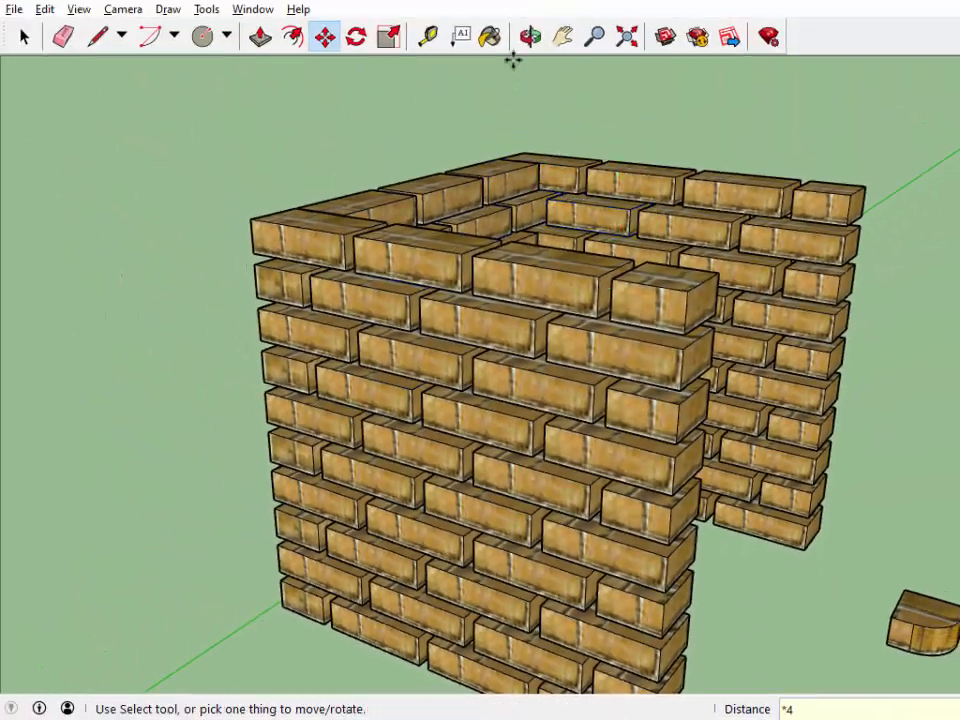
left_click(562, 36)
left_click_drag(754, 306, 645, 280)
scroll(645, 280, "down", 3)
right_click(648, 318)
left_click(694, 357)
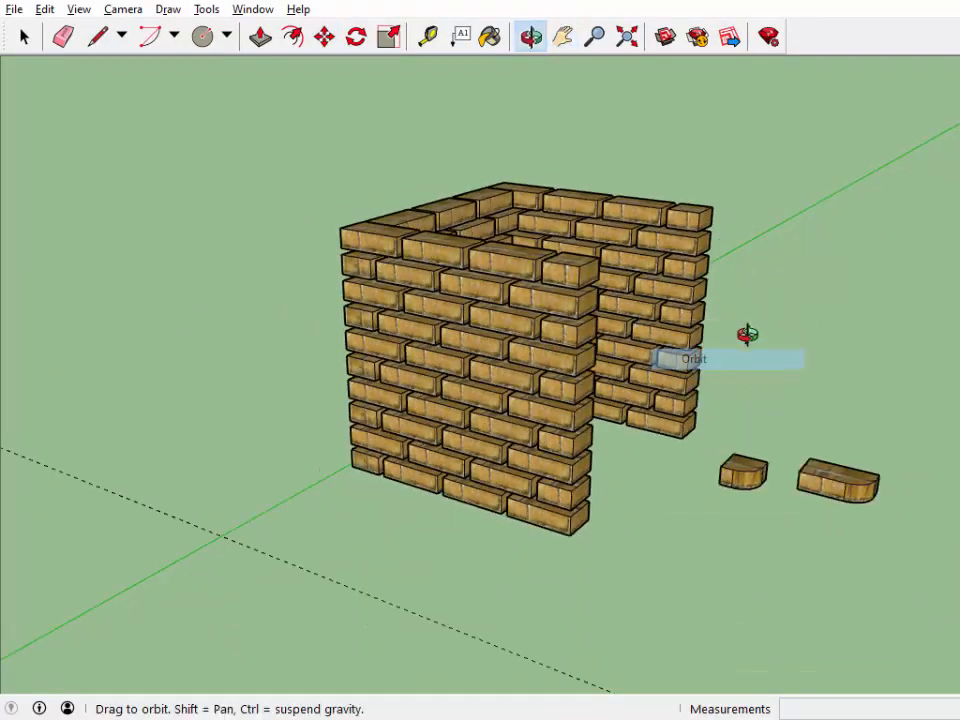
left_click_drag(746, 334, 520, 362)
left_click_drag(569, 417, 583, 422)
right_click(583, 422)
left_click(604, 439)
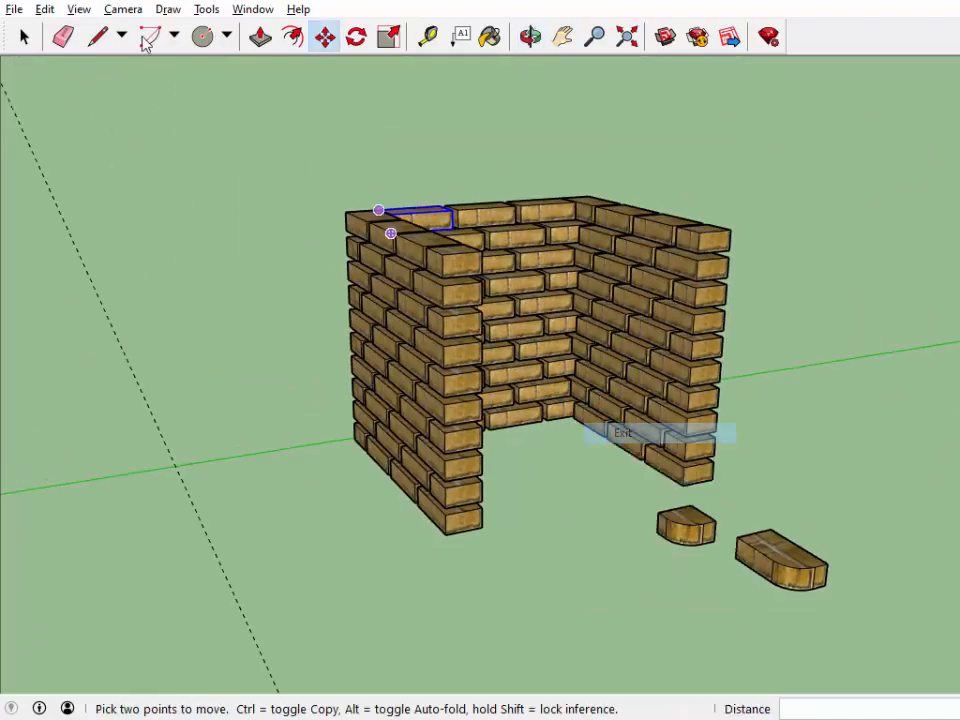
- Measure the height of the brick wall's front corner up from its base with the Tape Measure
left_click(429, 40)
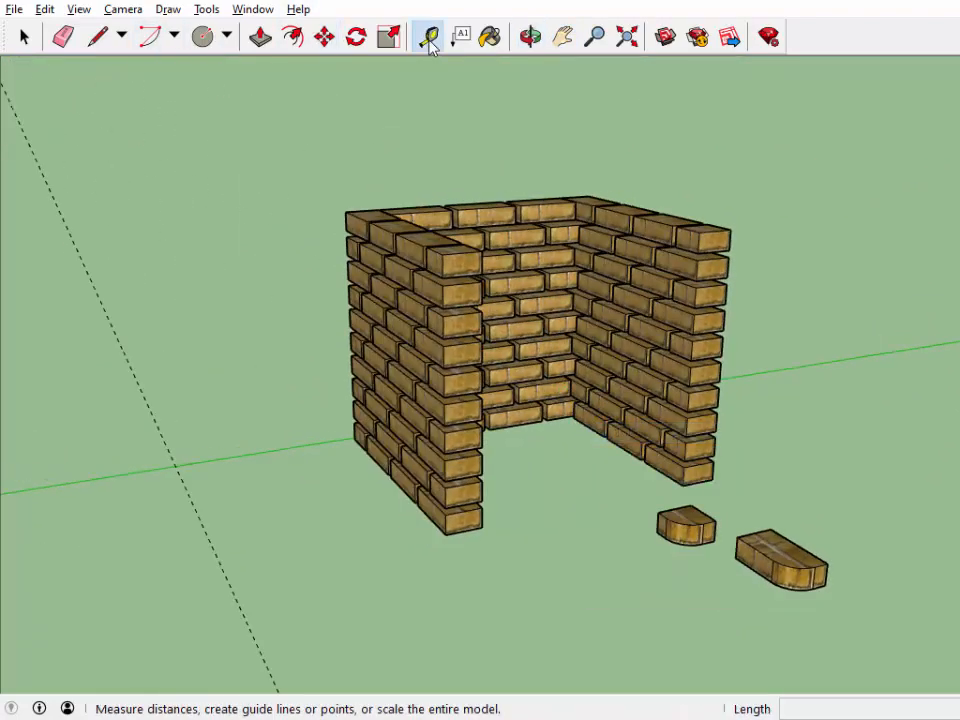
left_click(482, 525)
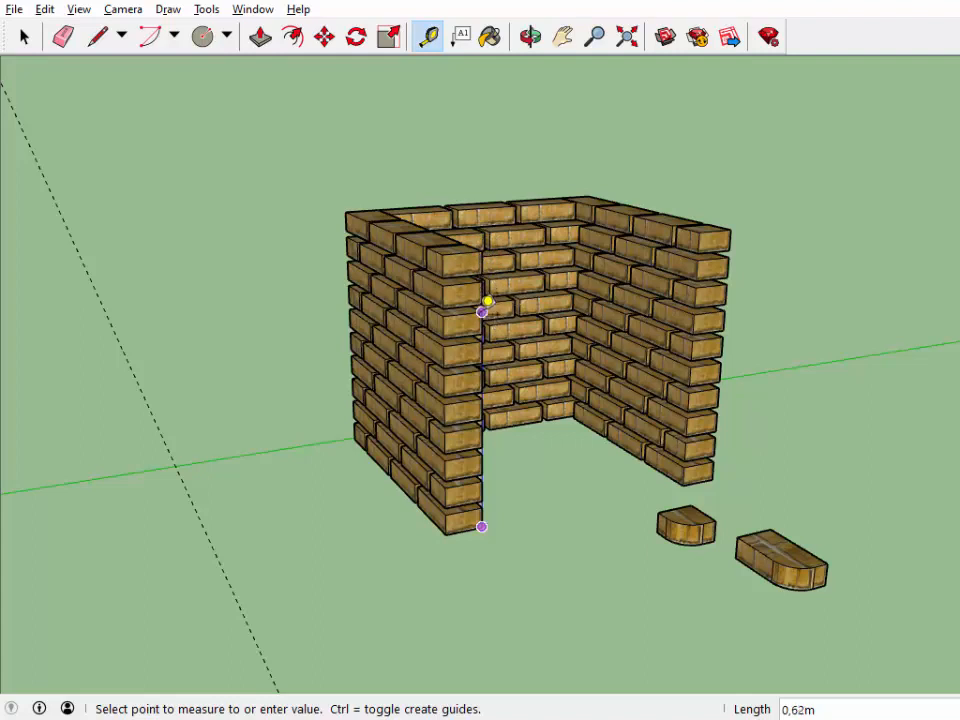
key("Escape")
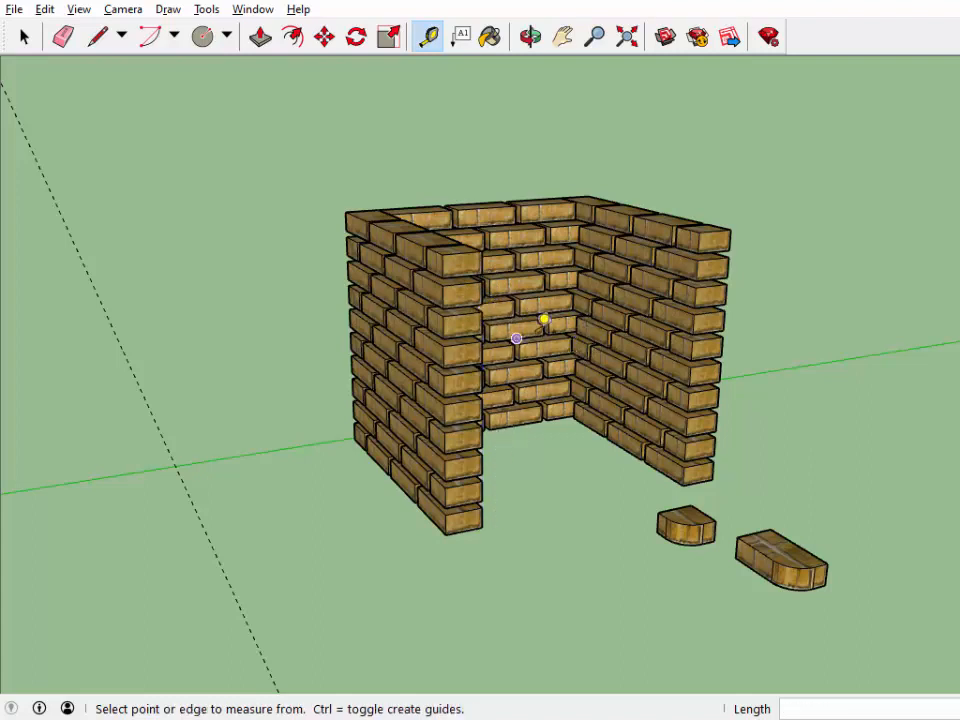
- Delete the top two courses of bricks from all three walls
left_click(24, 36)
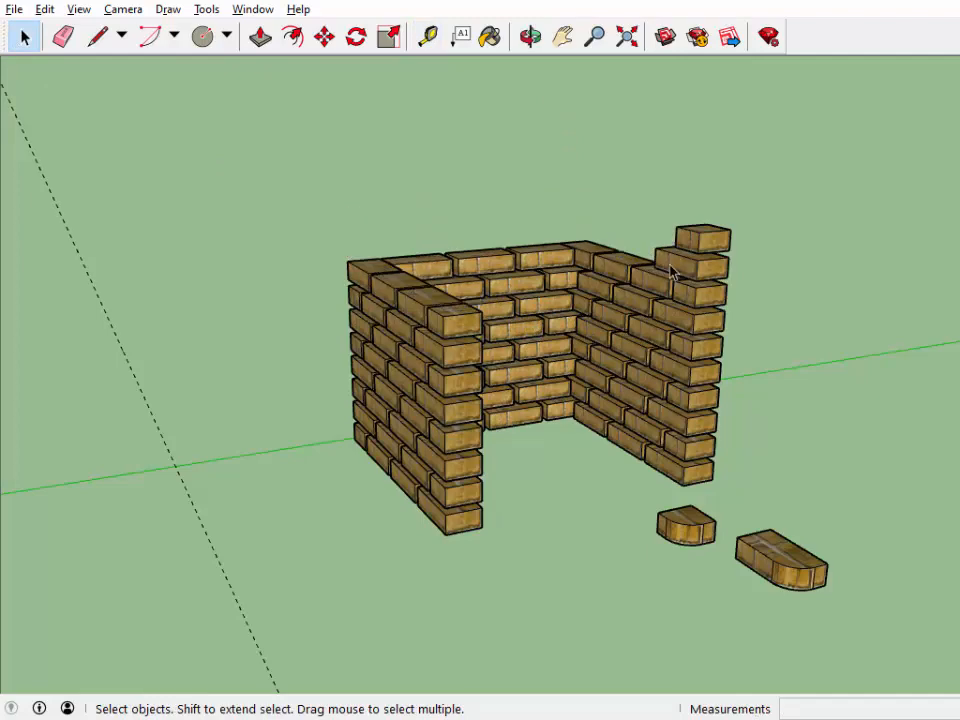
key("Delete")
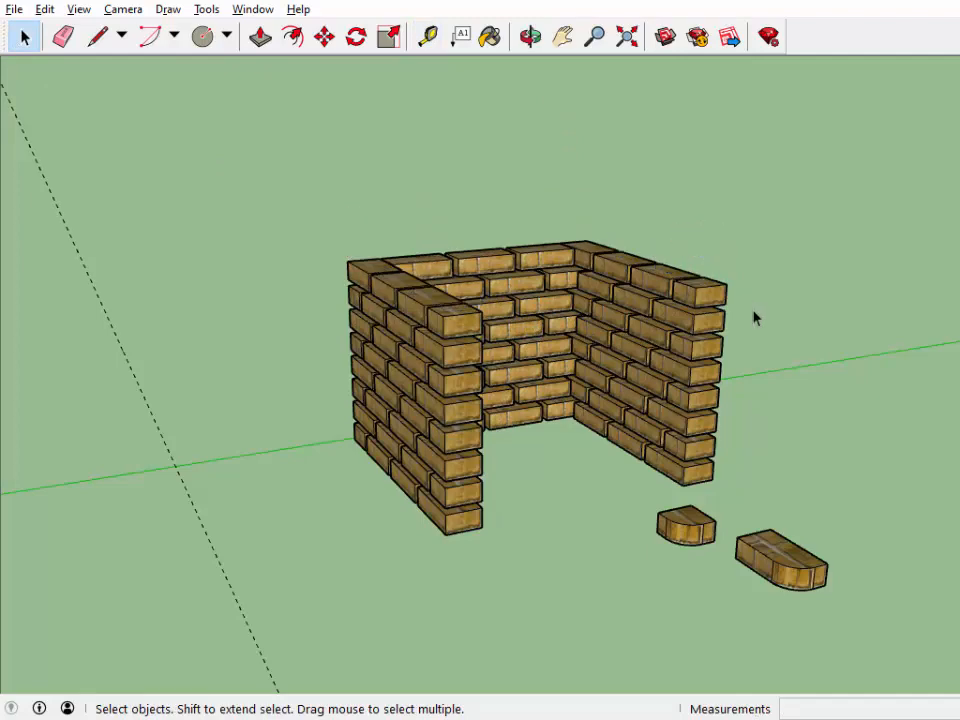
- Draw a 0,80 m by 0,90 m rectangle over the wall tops, between opposite outer corners of the brick enclosure
left_click(531, 36)
left_click_drag(594, 169, 708, 374)
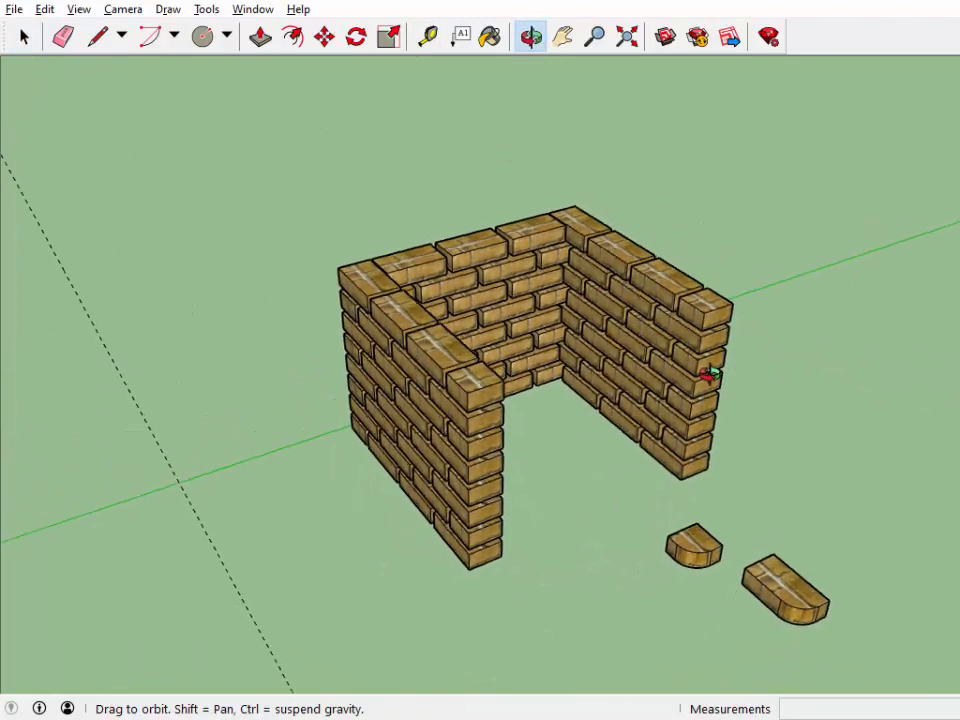
left_click_drag(606, 378, 620, 372)
right_click(620, 372)
left_click(650, 383)
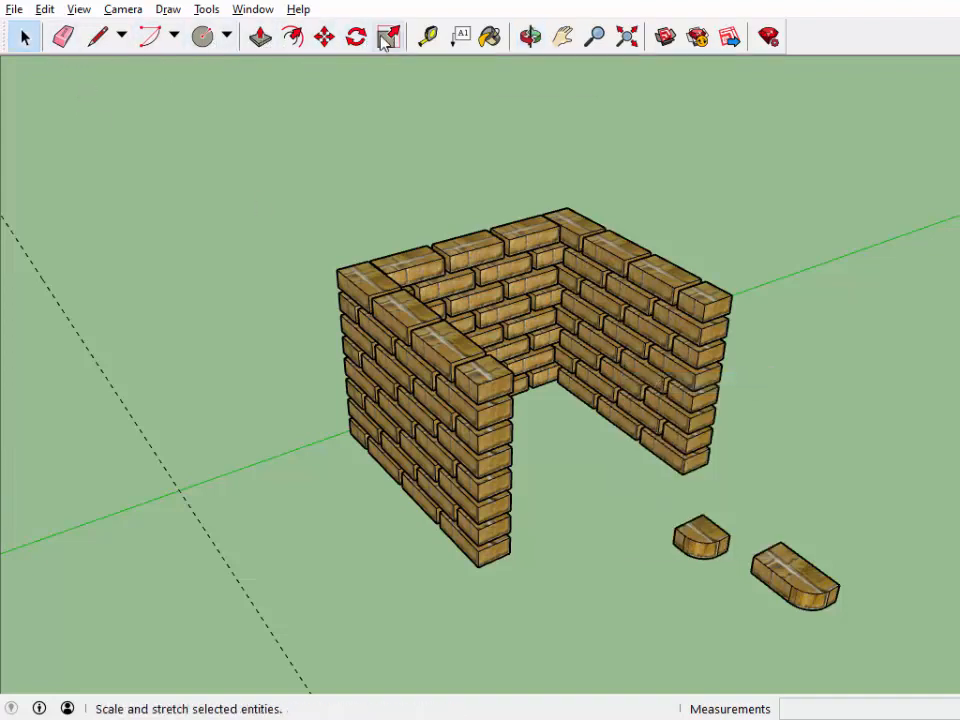
left_click(227, 36)
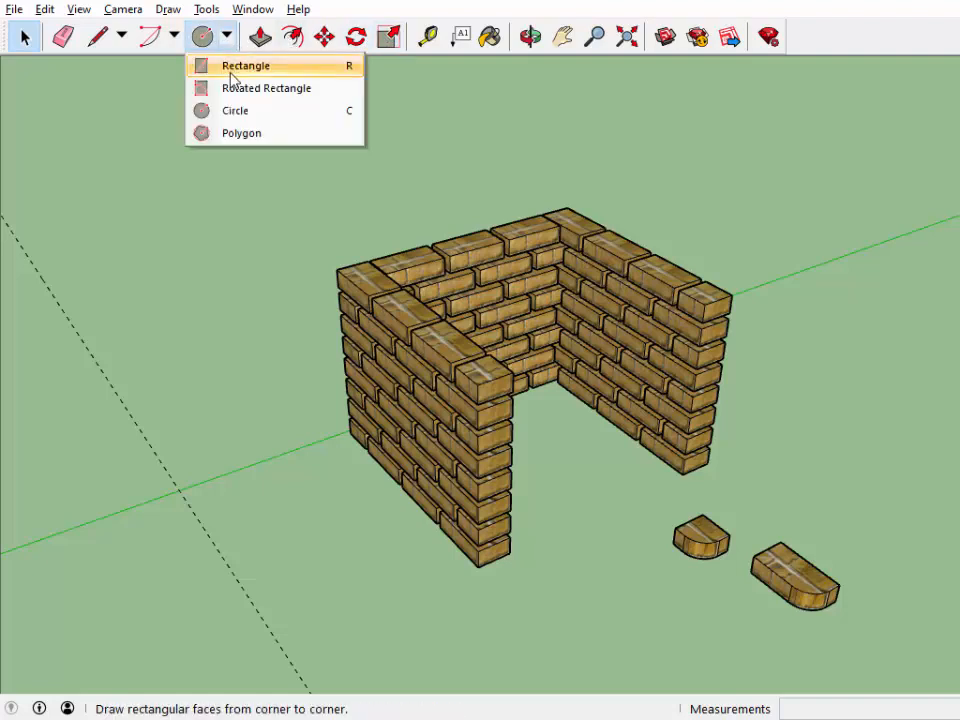
left_click(232, 65)
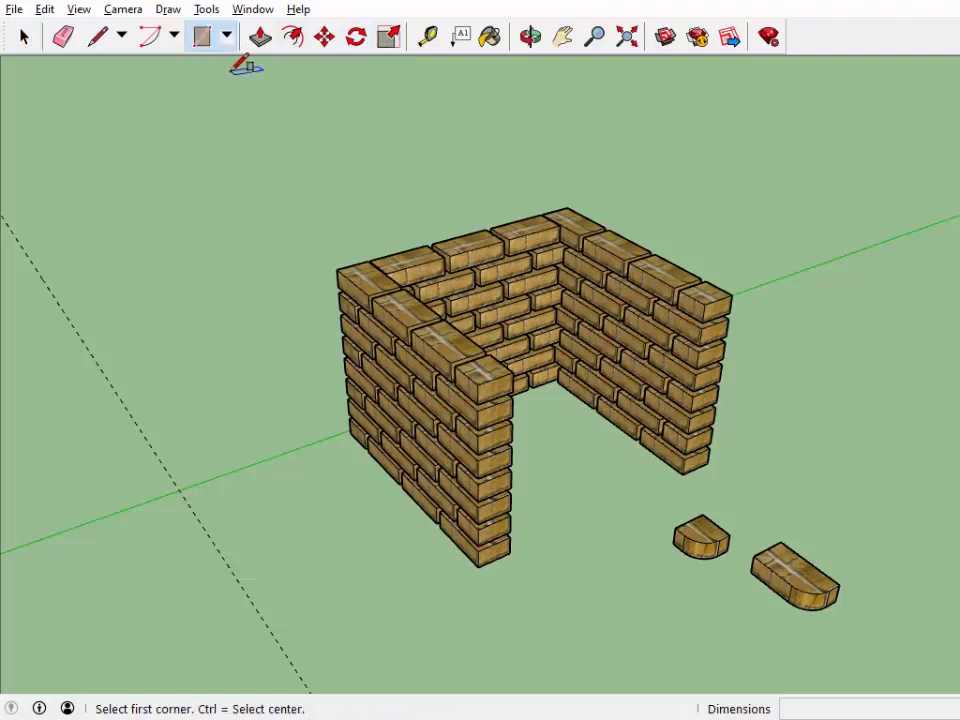
left_click(337, 268)
left_click(733, 292)
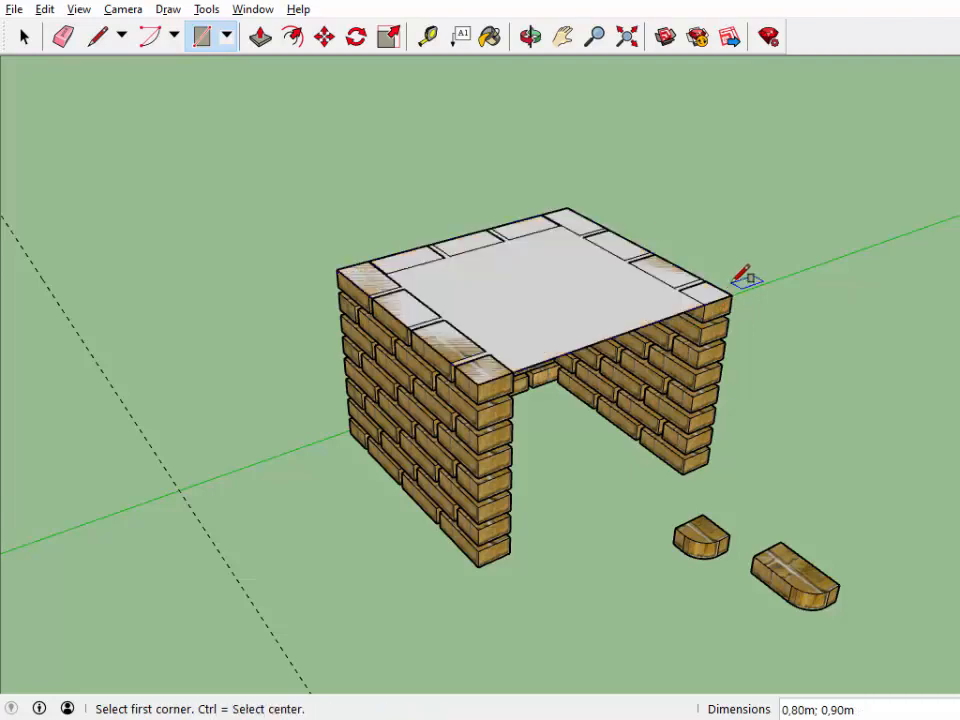
- Push/Pull the rectangle down 0,06 m to the underside of the top brick course to form a slab
scroll(315, 275, "up", 3)
left_click(530, 36)
left_click_drag(608, 208, 474, 229)
right_click(603, 228)
left_click(581, 266)
right_click(474, 229)
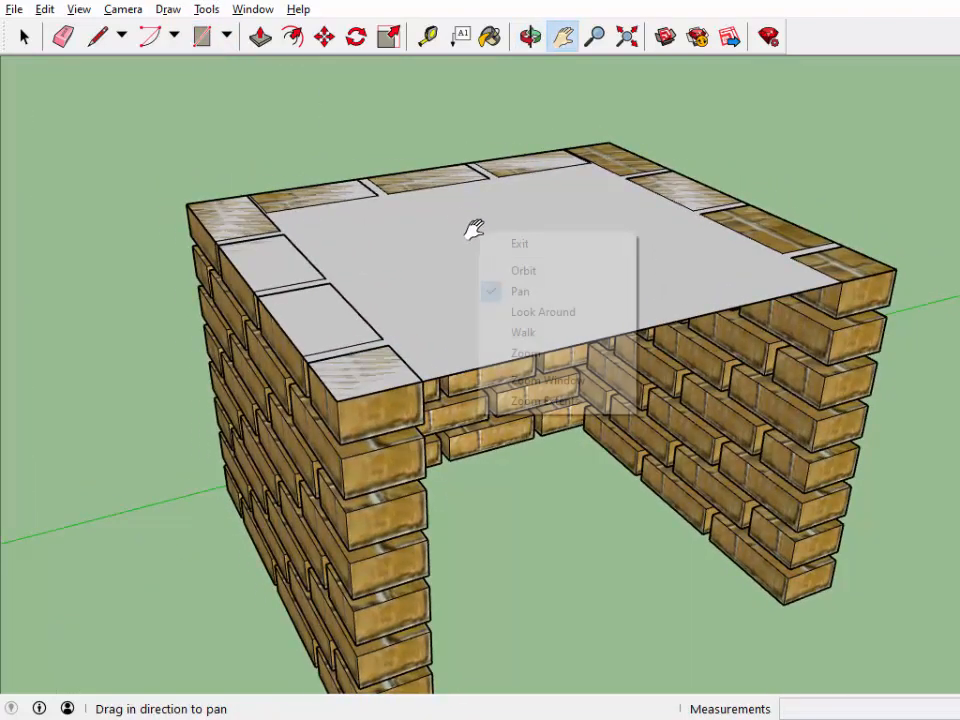
left_click(515, 243)
left_click(260, 36)
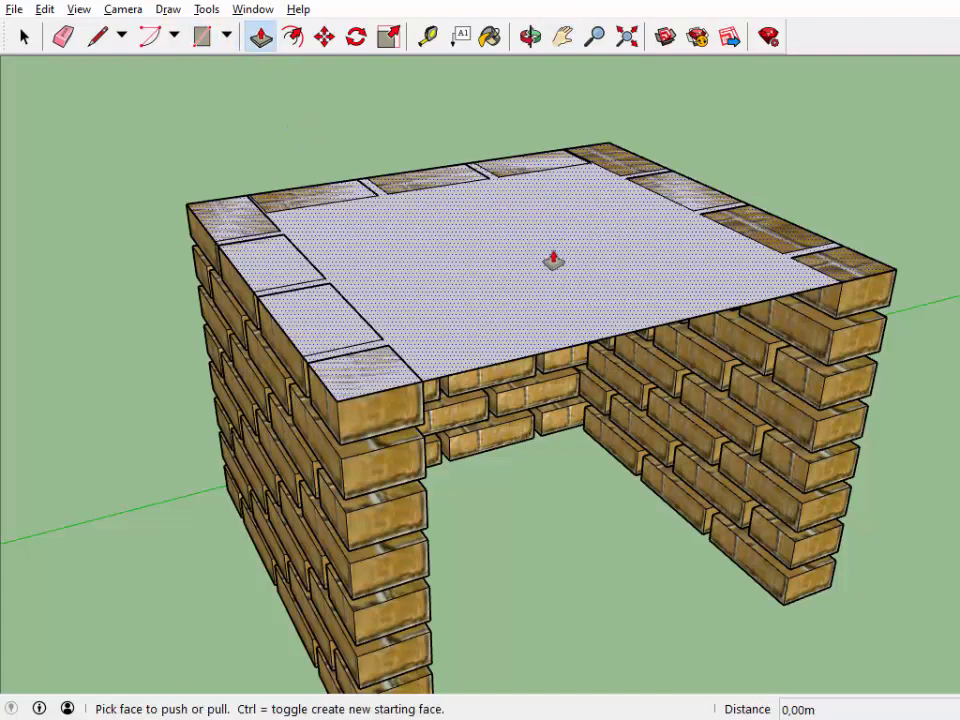
left_click(514, 302)
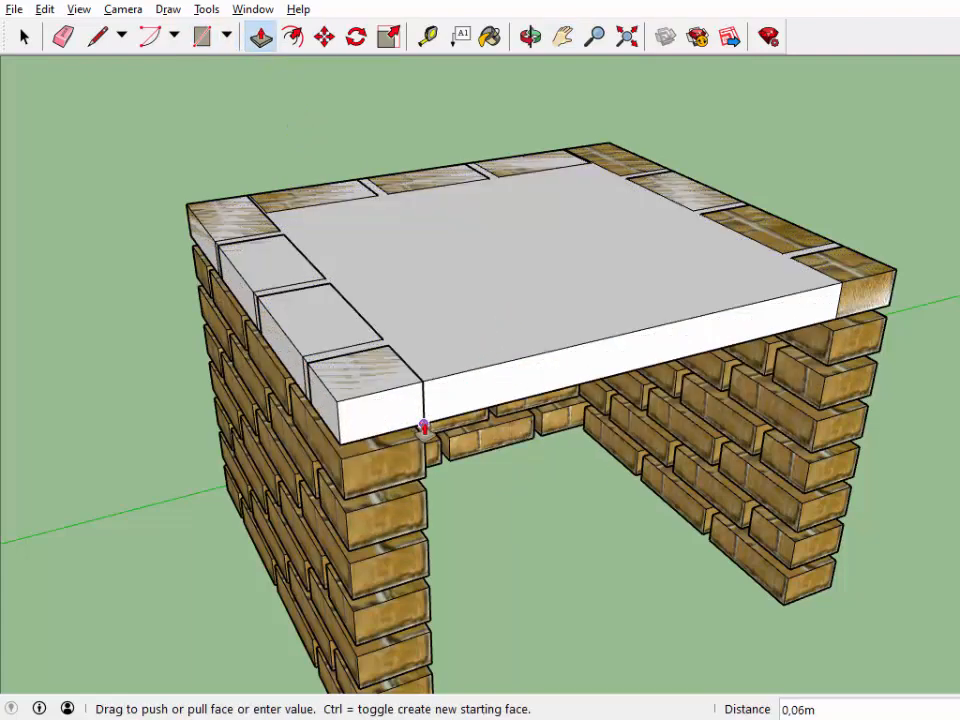
left_click(424, 427)
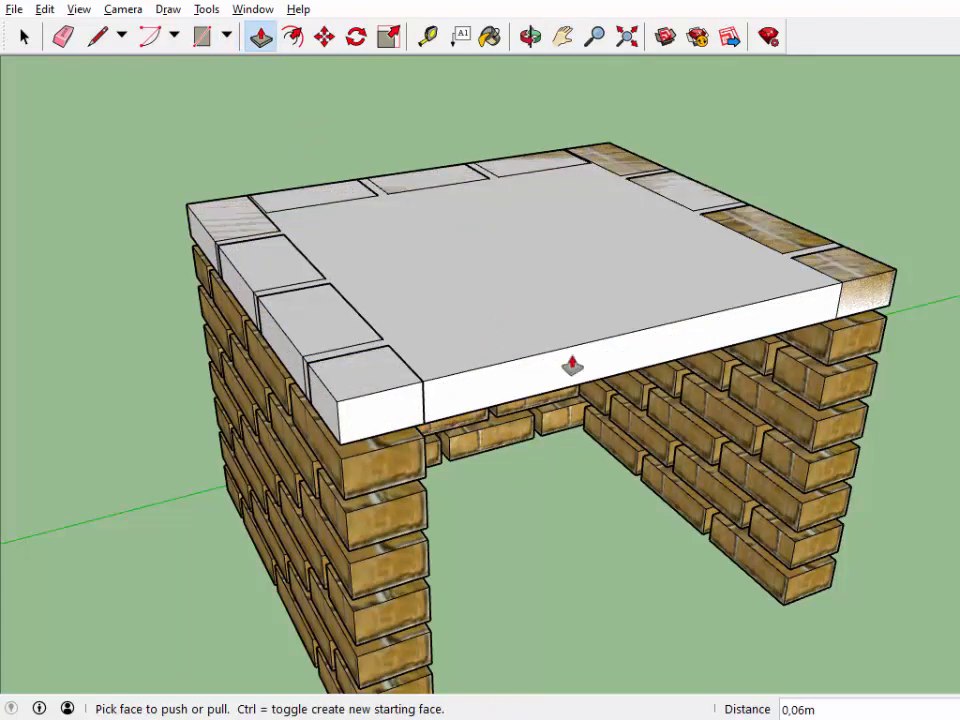
- Push the slab's side face above the left wall inward by 0,05 m with Push/Pull
left_click(530, 36)
left_click_drag(405, 268, 432, 480)
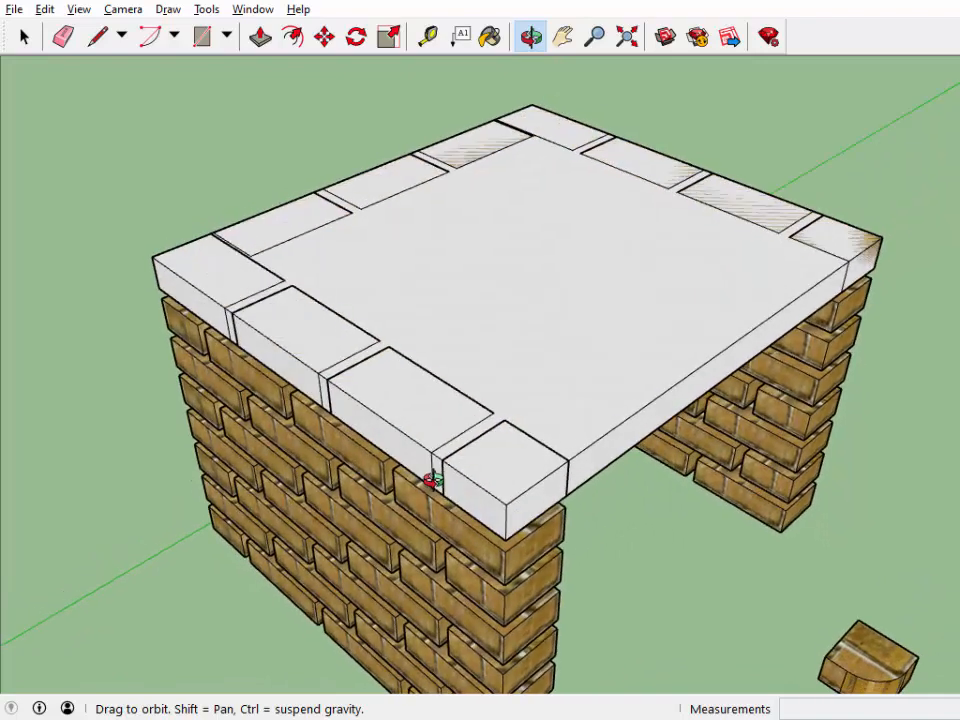
right_click(316, 451)
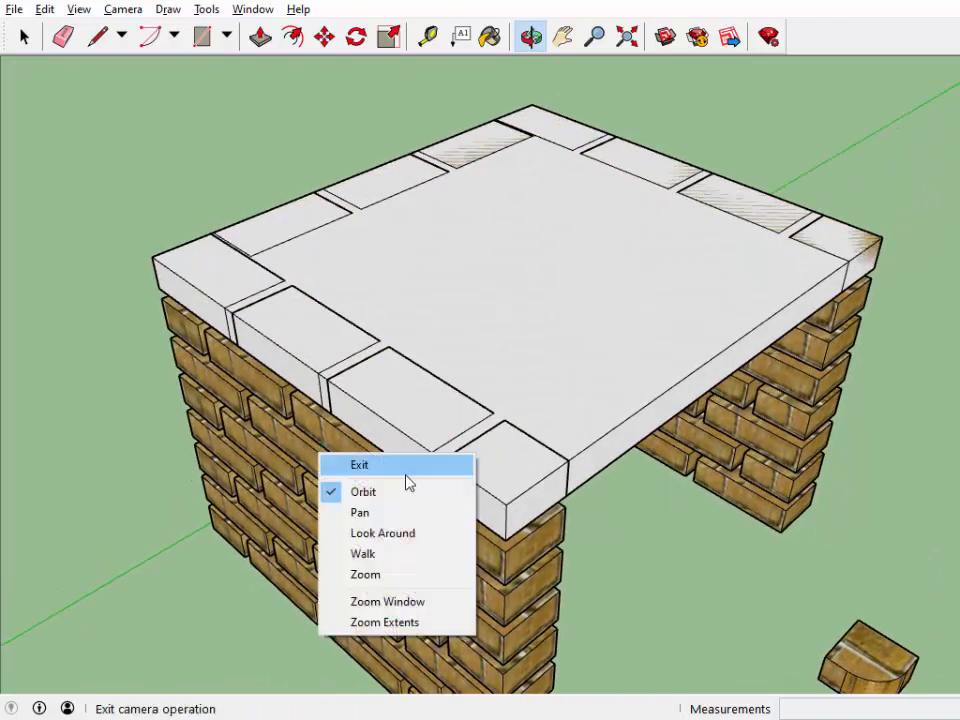
left_click(100, 273)
right_click(45, 77)
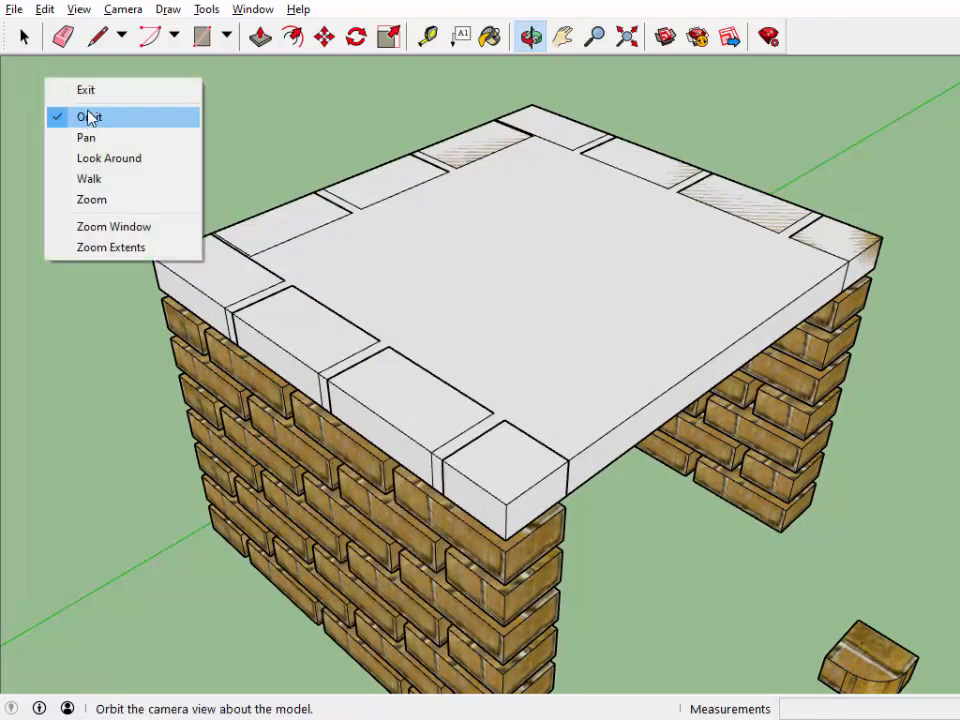
left_click(98, 88)
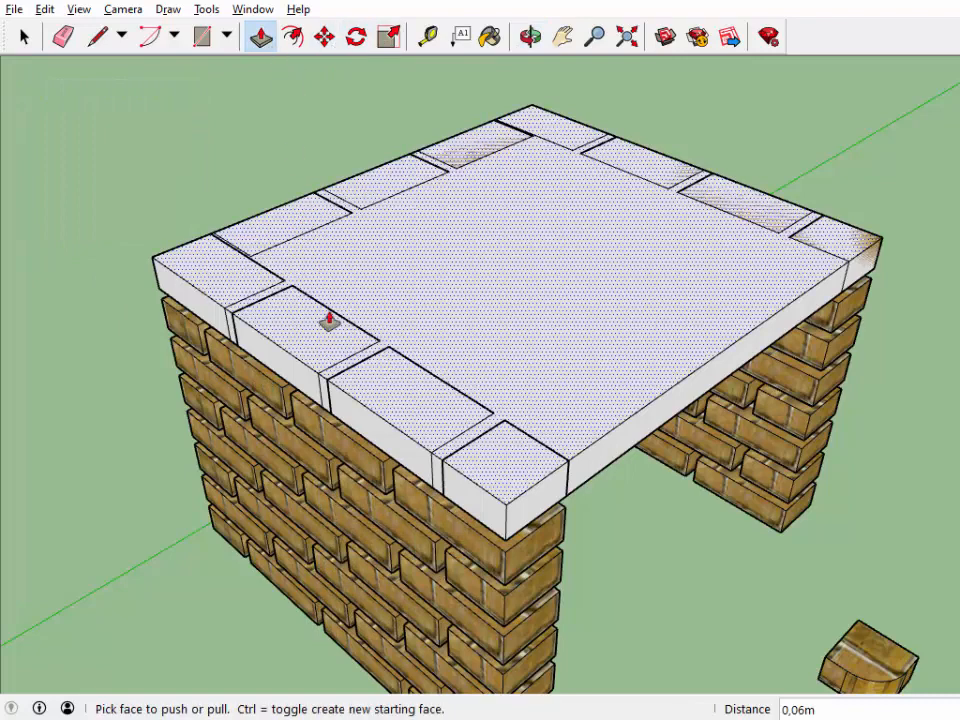
left_click(324, 396)
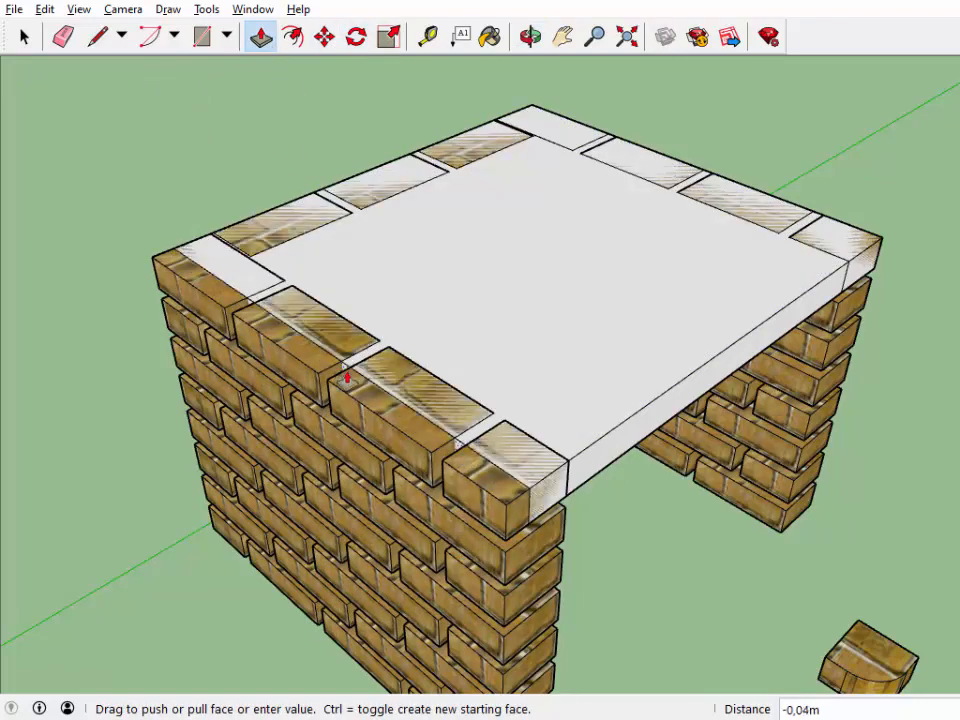
left_click(346, 372)
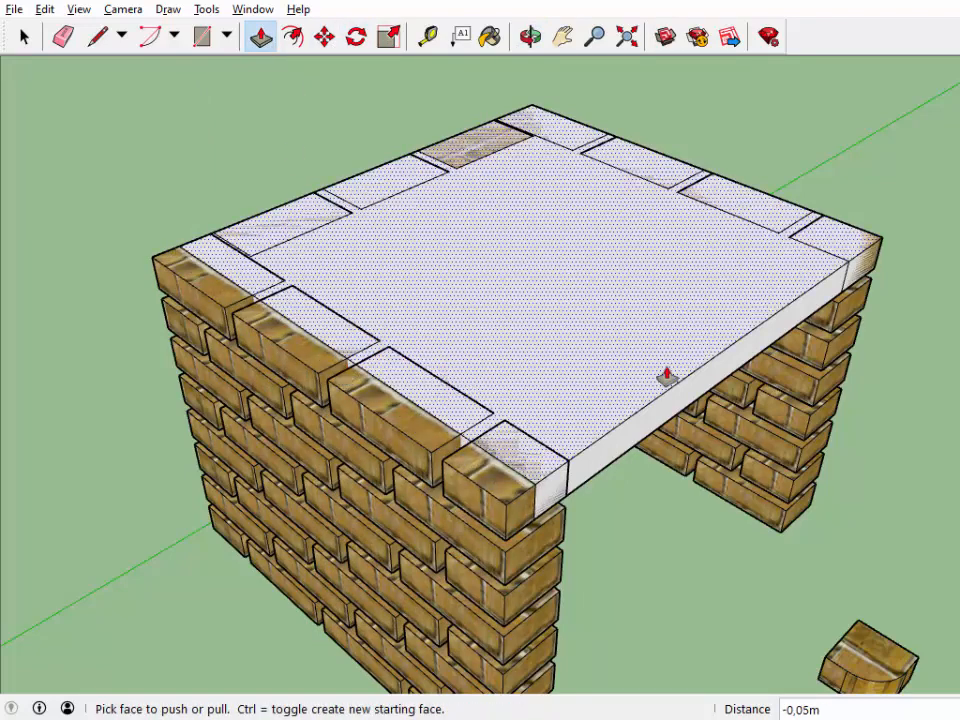
- Push the slab's front face and its back face inward by 0,05 m each
left_click(615, 458)
left_click(587, 438)
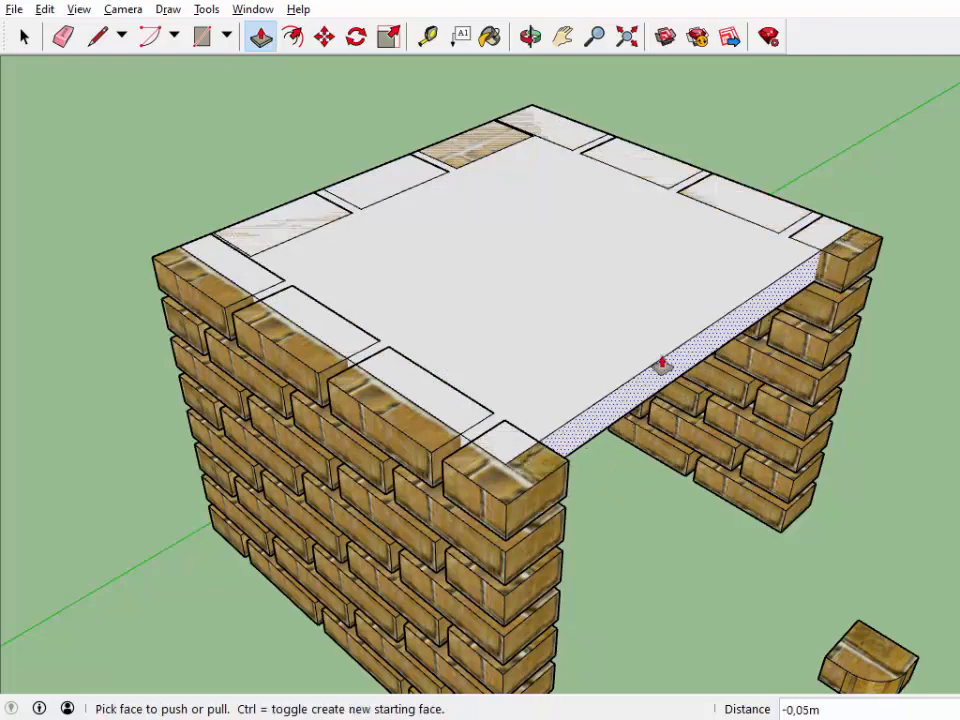
left_click(531, 36)
left_click_drag(461, 171, 334, 393)
right_click(334, 393)
left_click(398, 403)
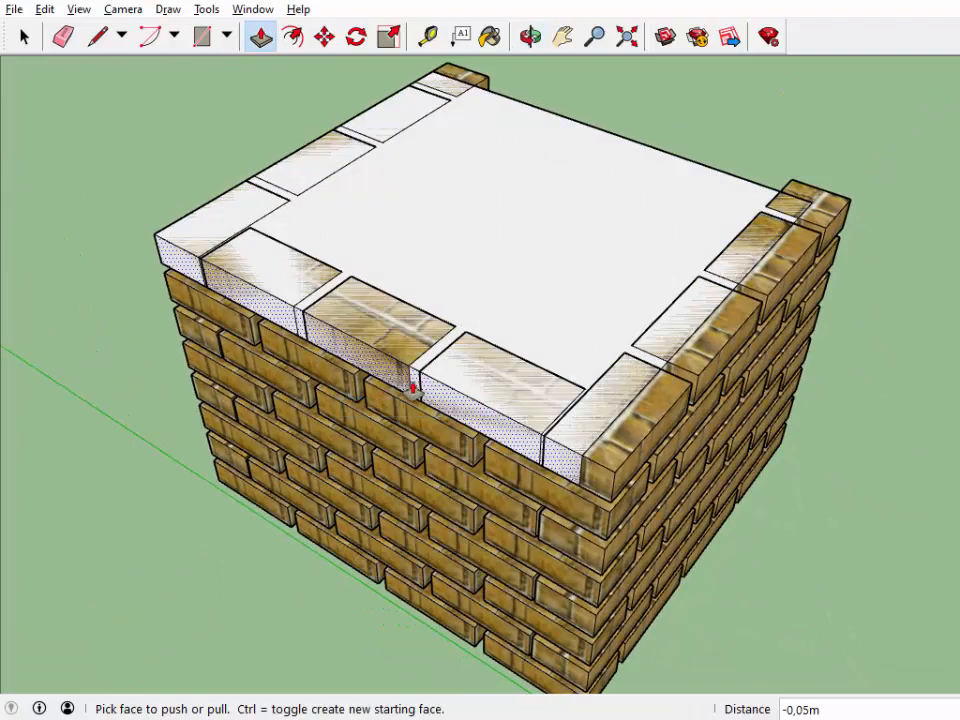
left_click(414, 386)
left_click(430, 367)
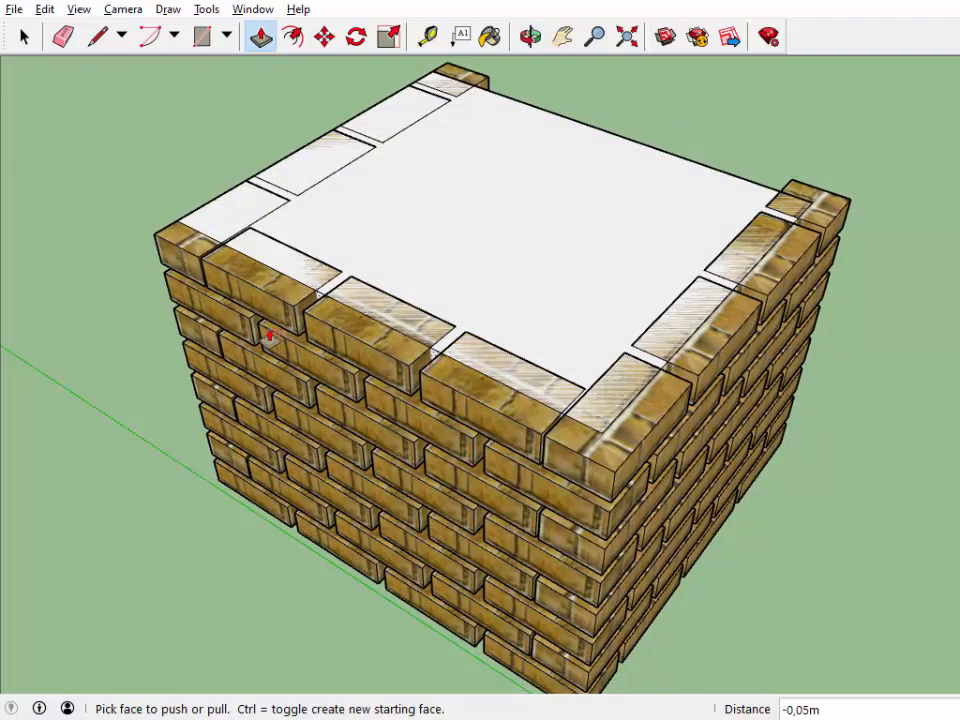
- Push the slab's remaining side face, above the right wall, inward by 0,05 m
left_click(531, 36)
left_click_drag(545, 210, 493, 443)
right_click(493, 443)
left_click(525, 455)
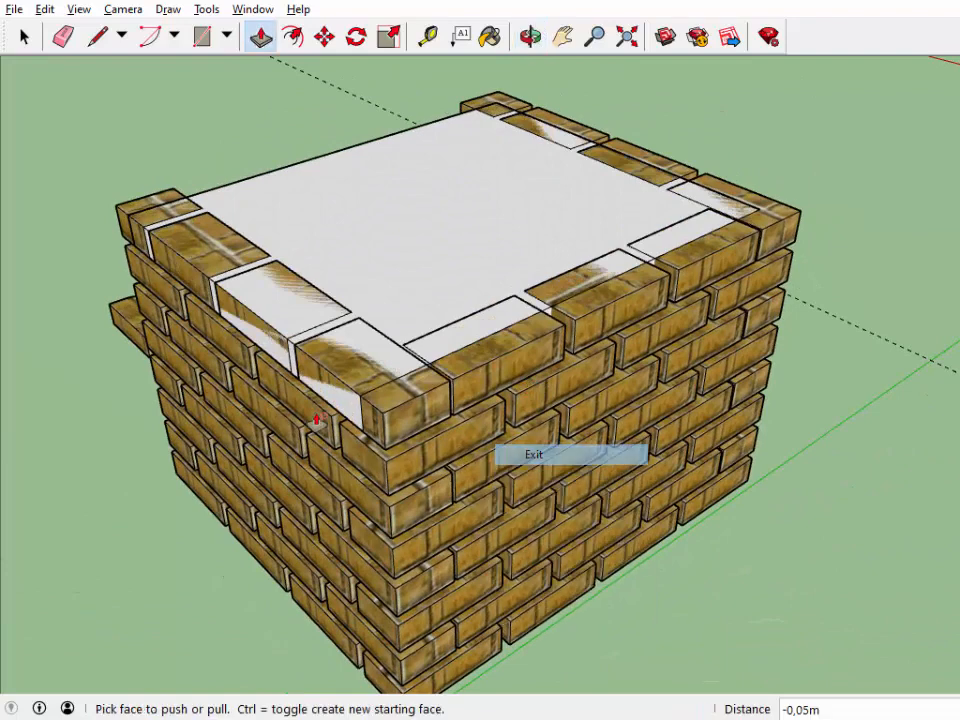
left_click(291, 366)
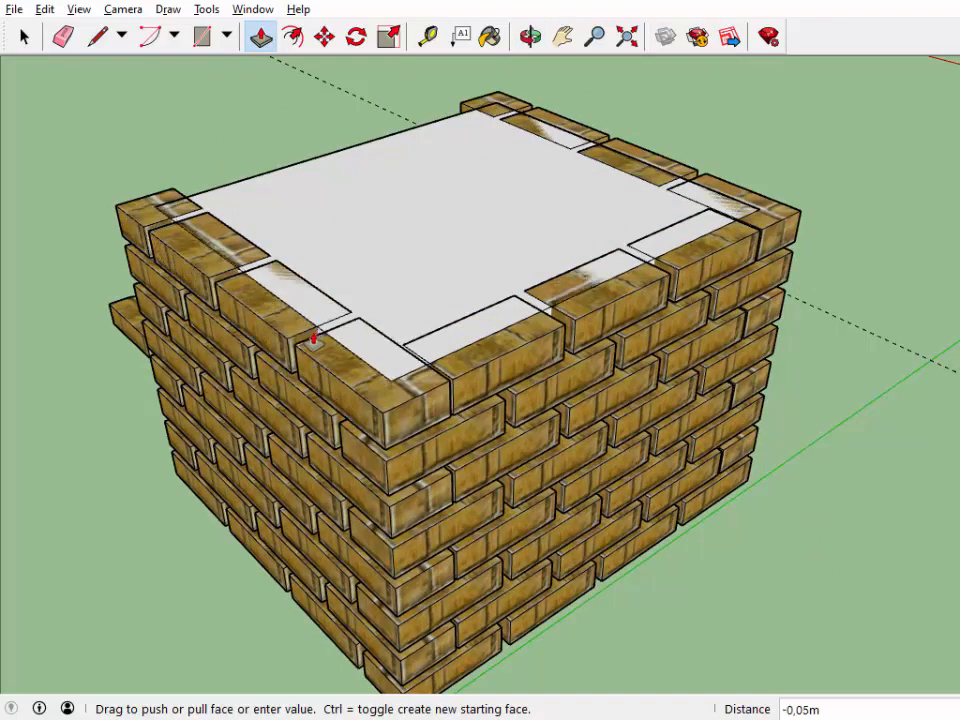
left_click(313, 336)
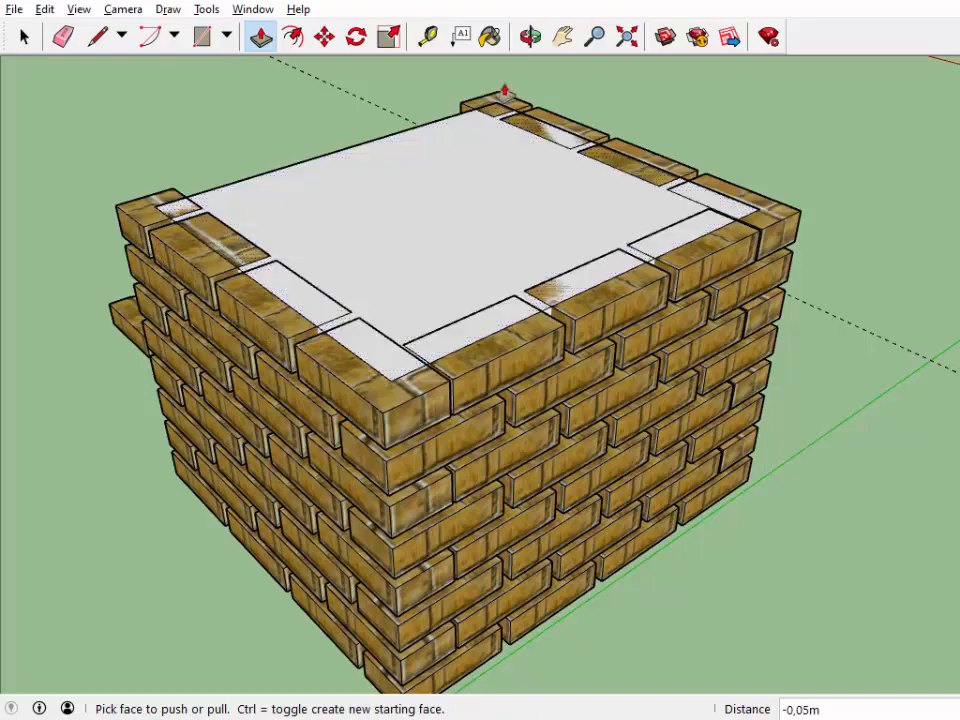
- Paste a copy of the long rounded brick and align it with the bottom-course brick at the right wall's front end
left_click(527, 38)
left_click_drag(81, 403, 494, 343)
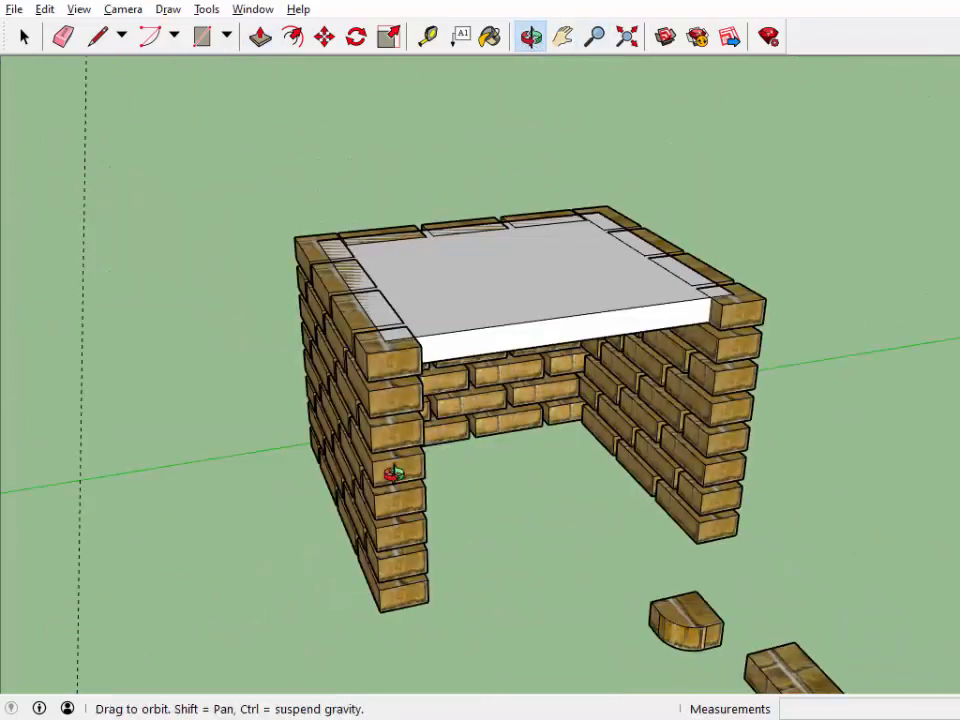
left_click_drag(390, 471, 731, 513)
key("shift")
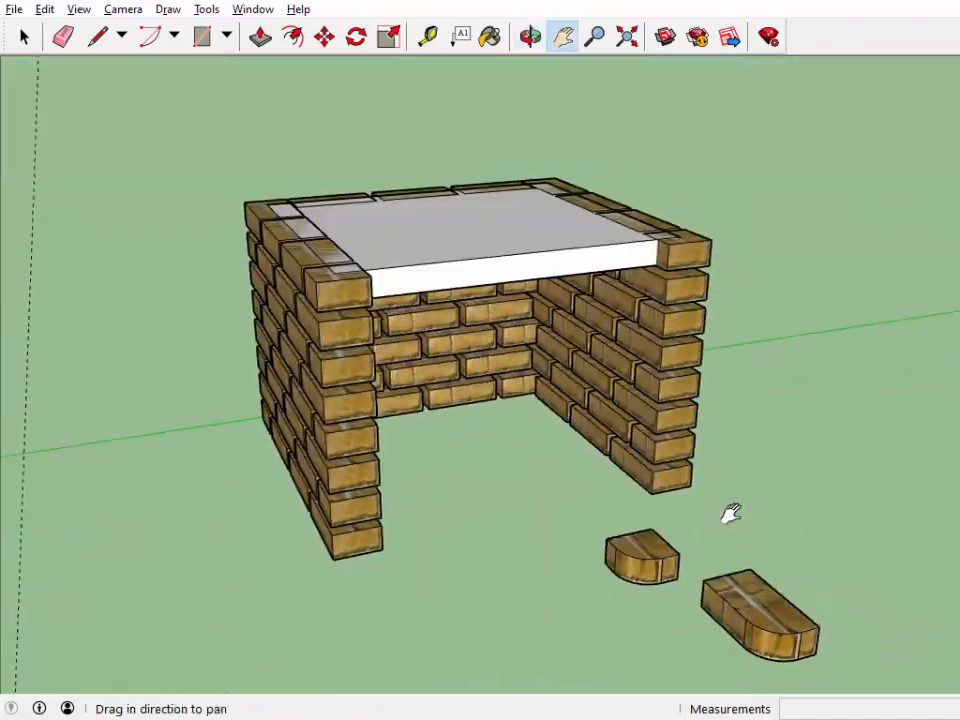
left_click(25, 37)
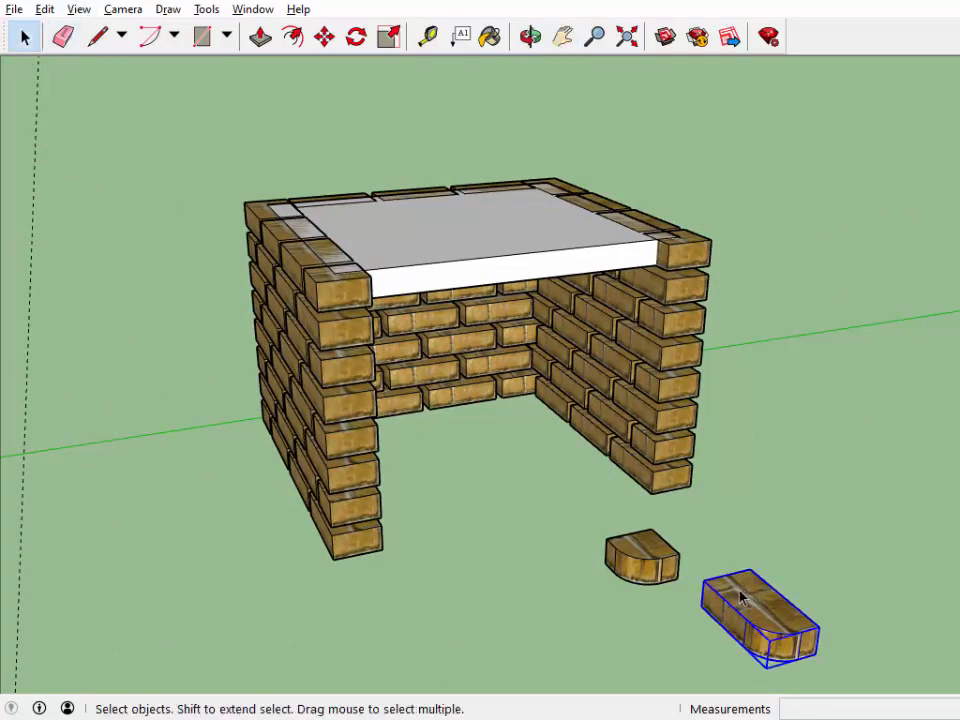
key("ctrl+v")
left_click(520, 484)
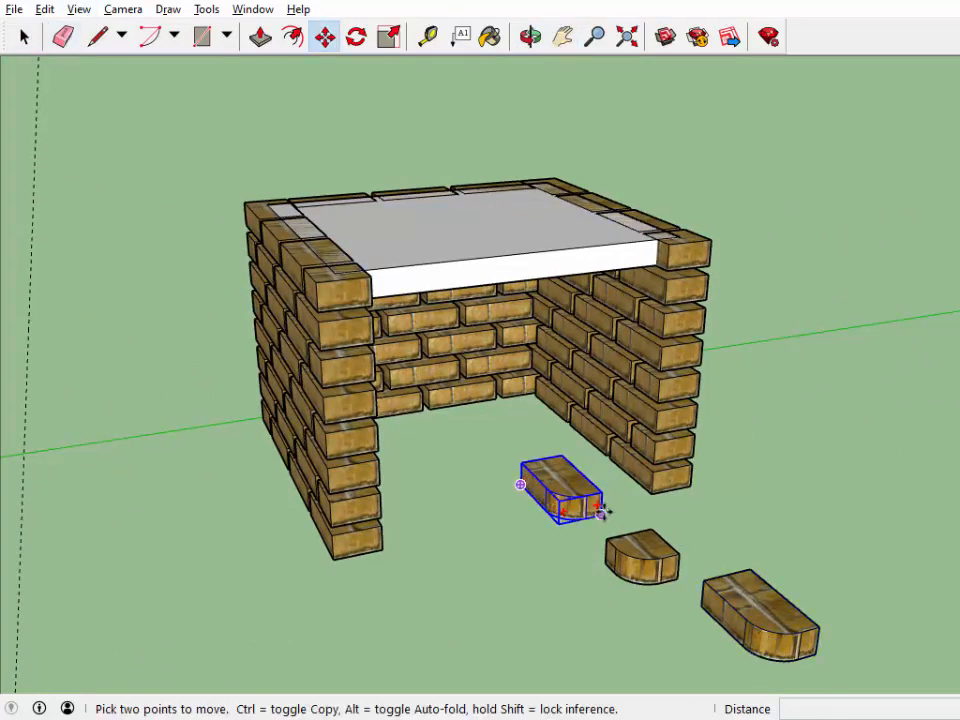
scroll(692, 463, "up", 3)
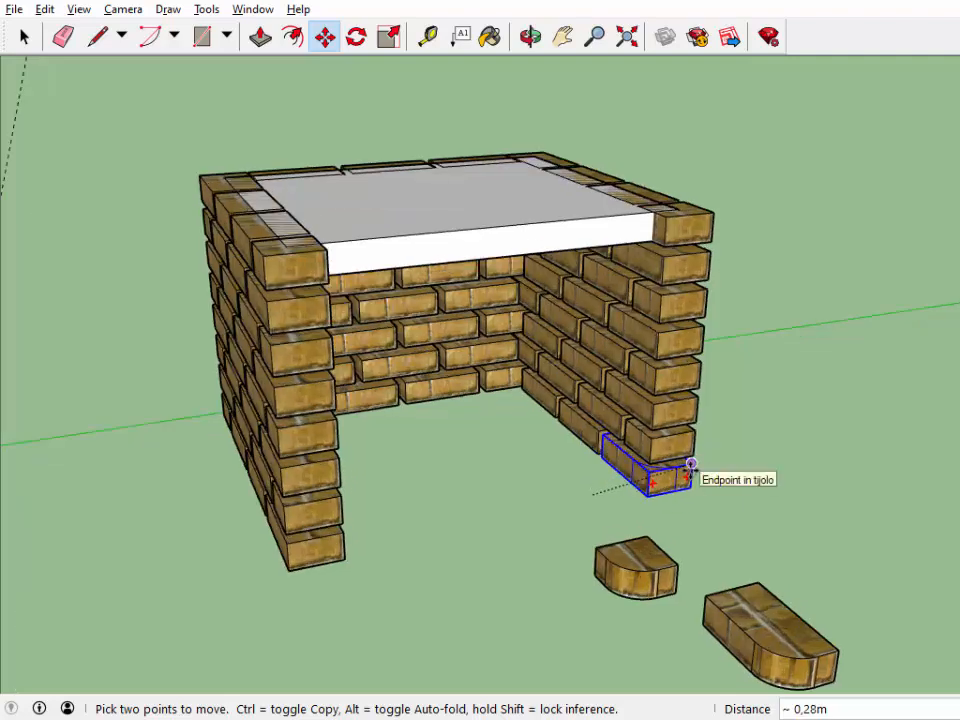
scroll(692, 463, "up", 2)
left_click(690, 460)
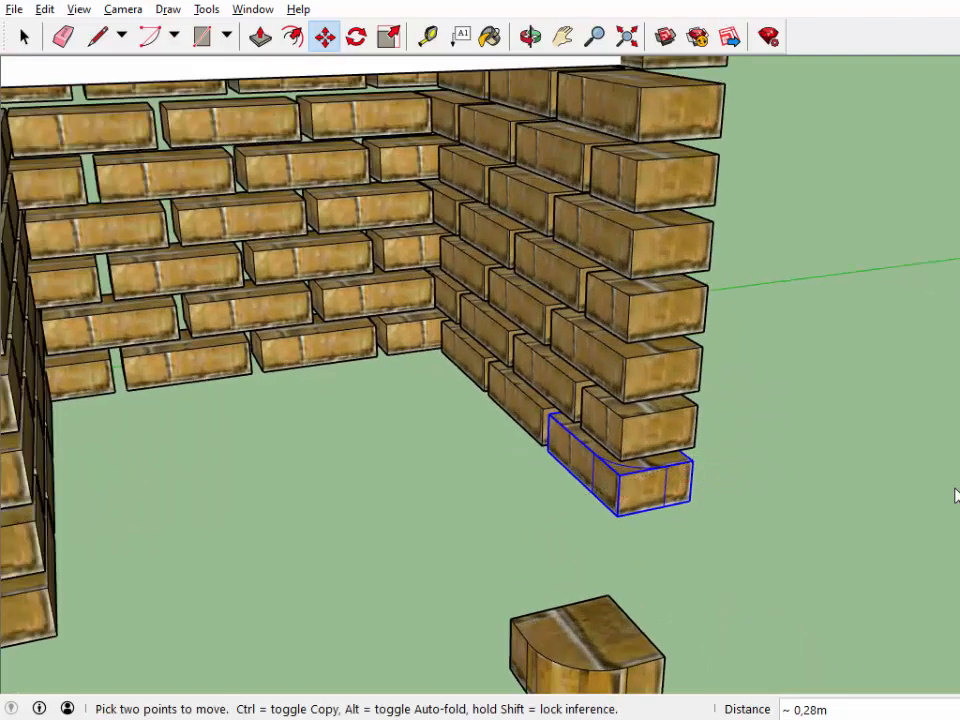
- Copy the placed rounded brick 0,16 m straight up to the third course of the right wall's front end
left_click(325, 38)
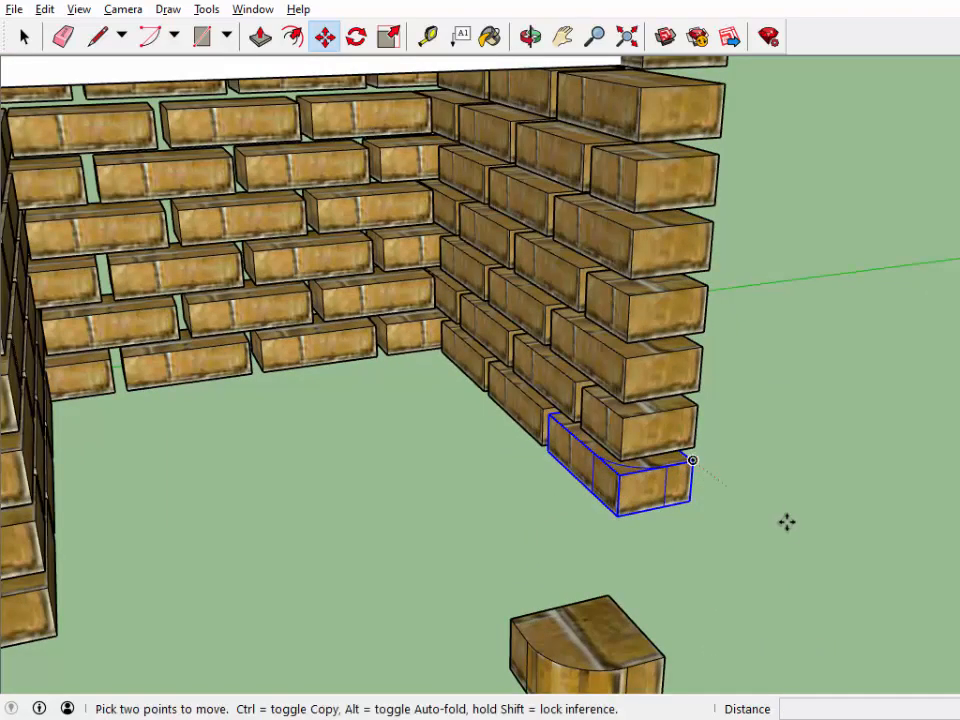
left_click(692, 460)
left_click(692, 460)
key("ctrl")
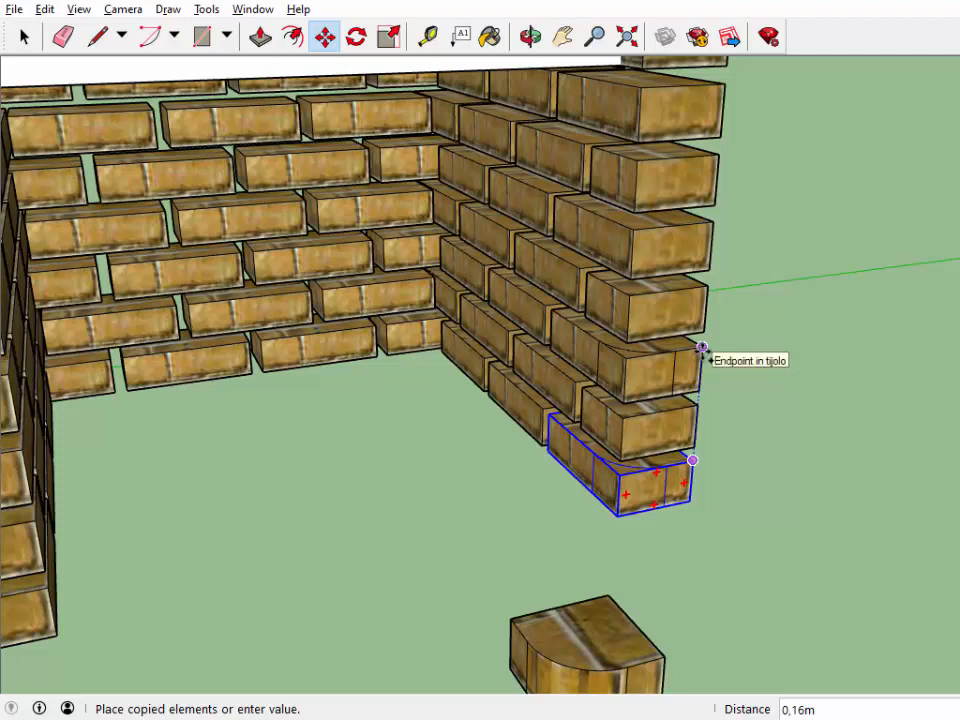
left_click(702, 347)
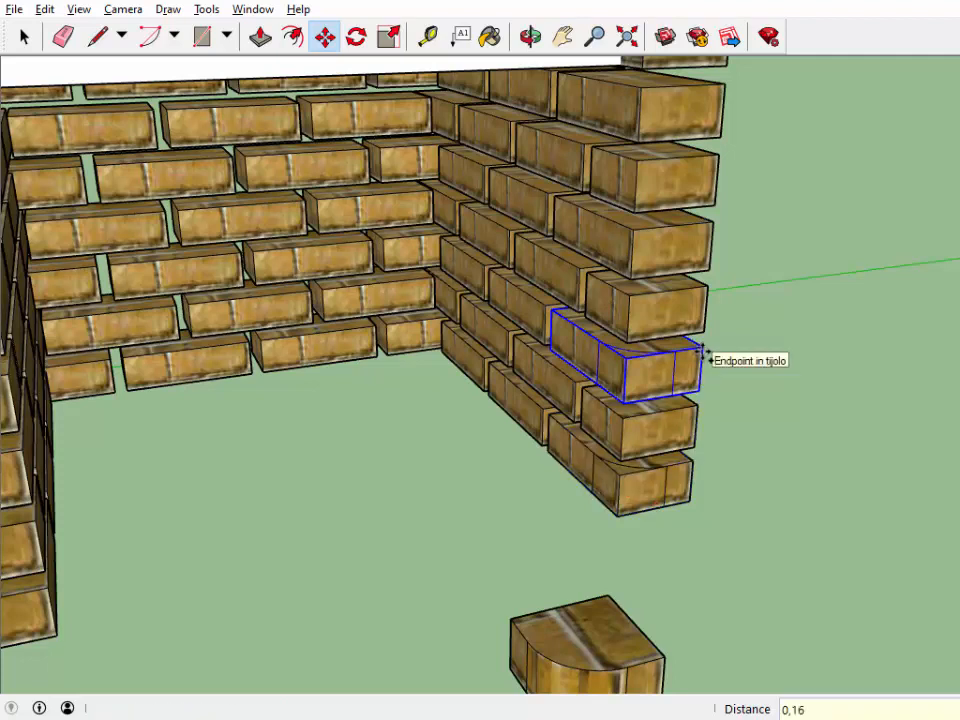
- Repeat the rounded brick copy three times up the right wall's front end and delete the overlapping long square bricks
type("*")
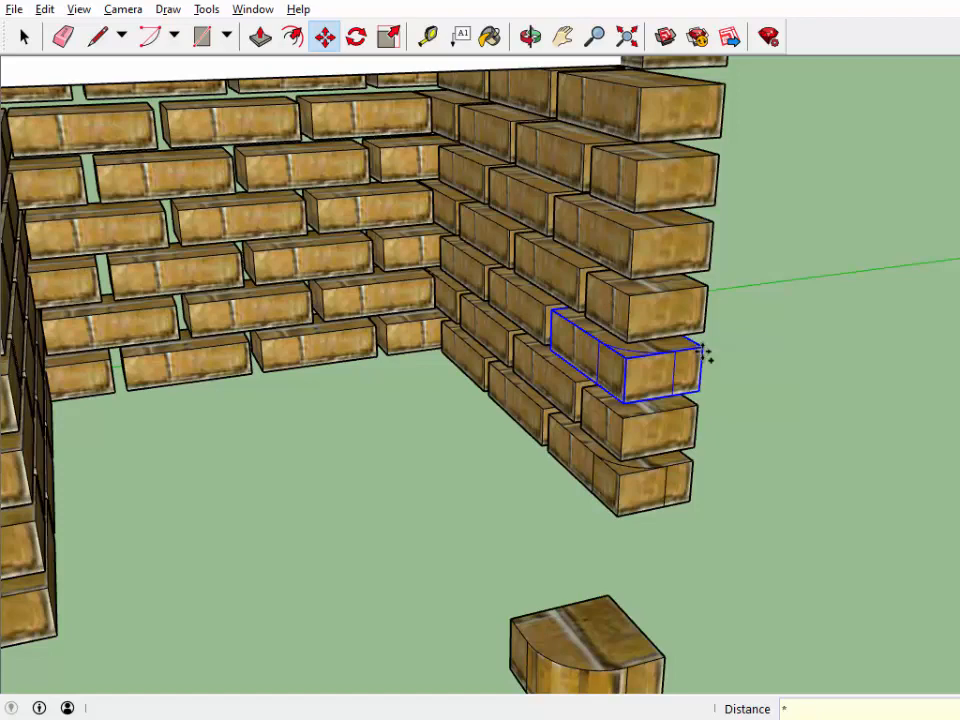
scroll(702, 350, "down", 2)
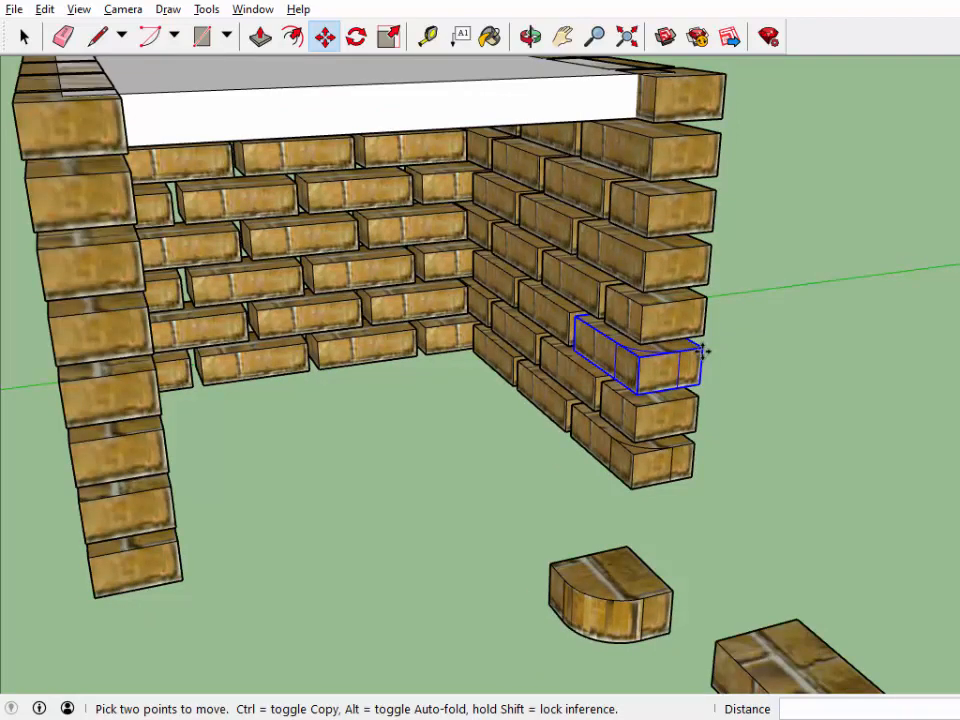
type("3")
key("Return")
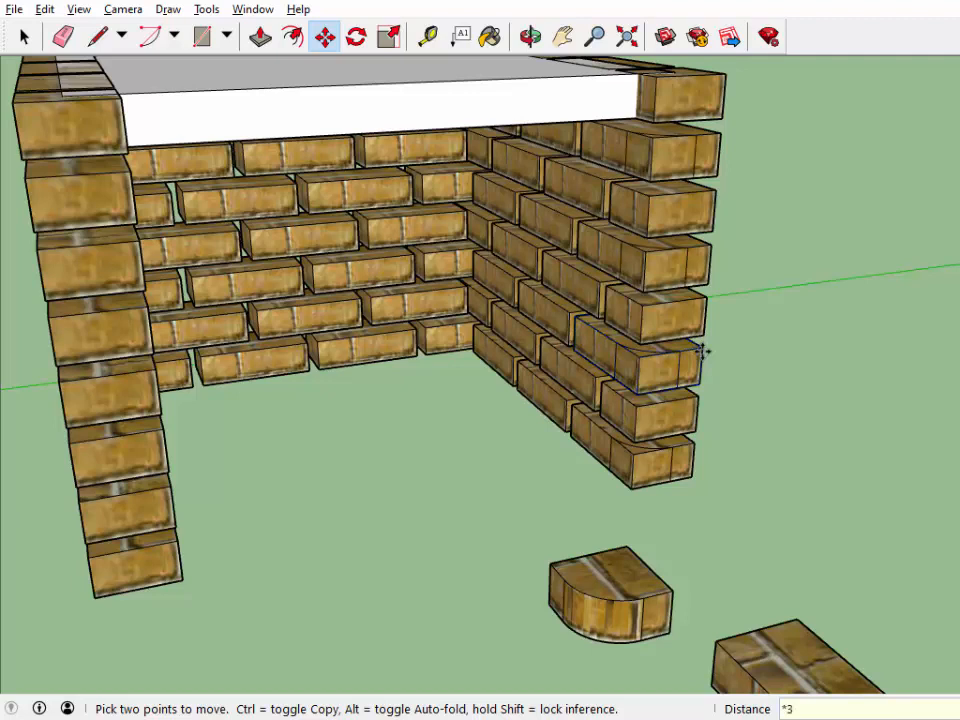
key("space")
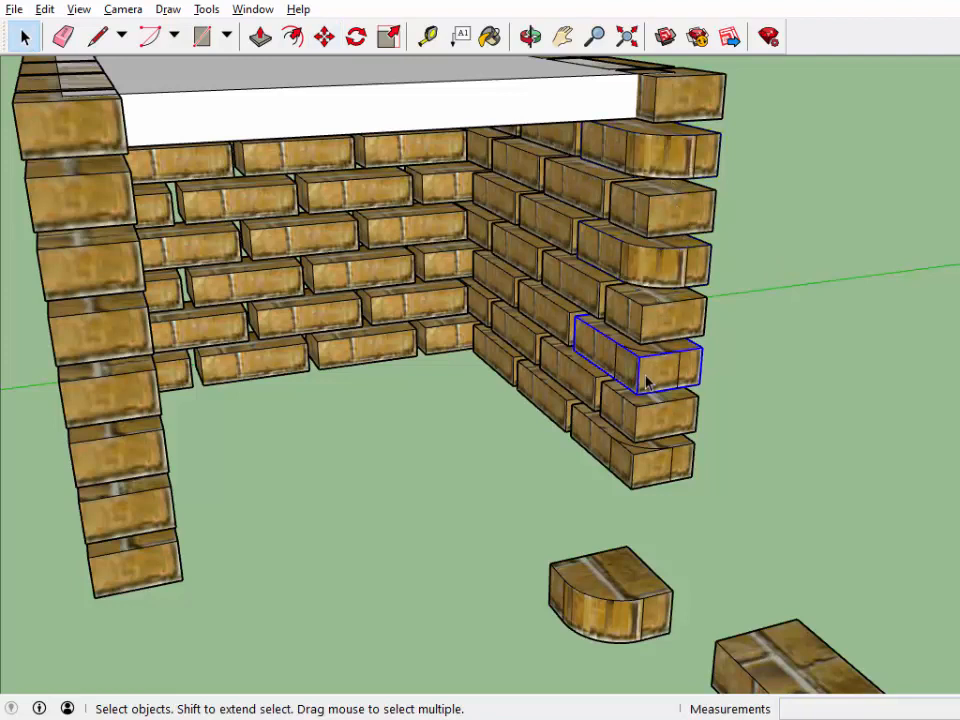
- Move the short rounded brick onto the second-course brick at the right wall's front end, matching their corners
left_click(615, 582)
key("m")
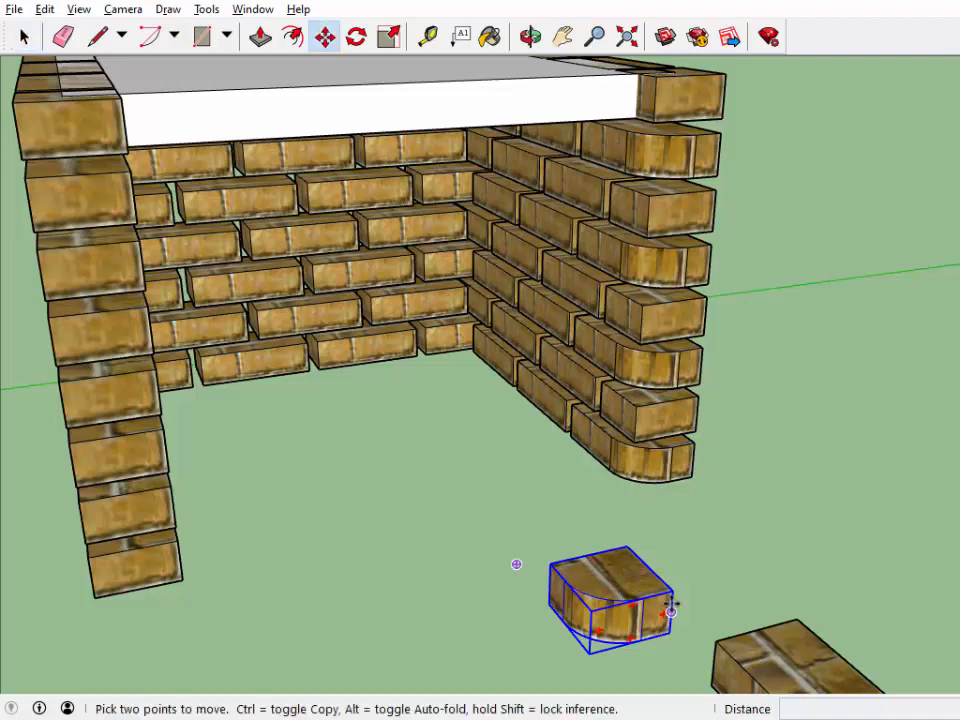
left_click(672, 586)
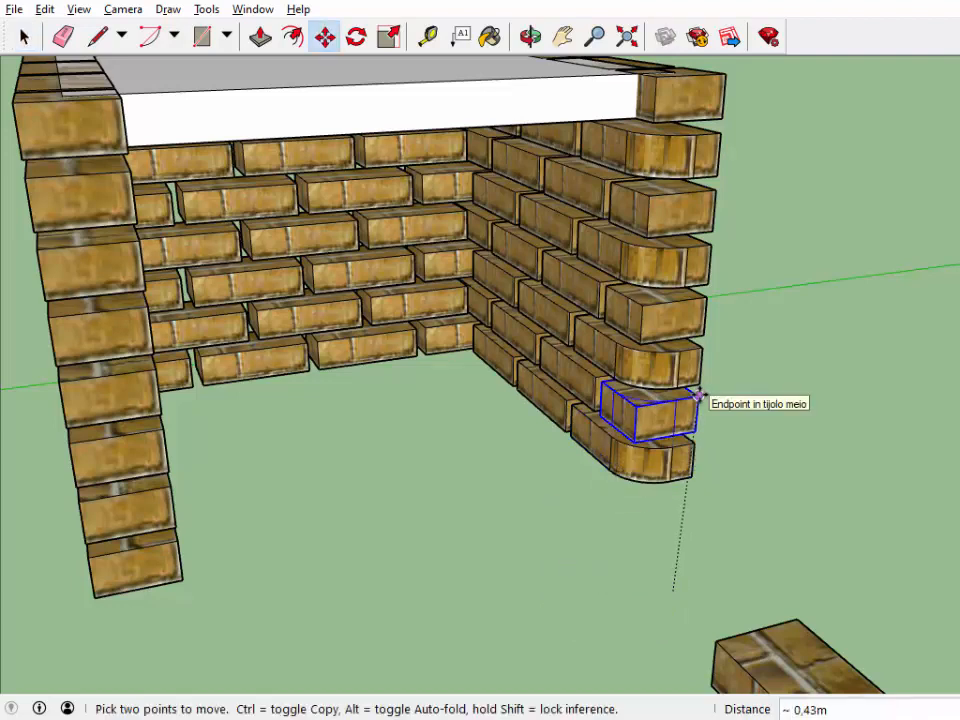
left_click(697, 397)
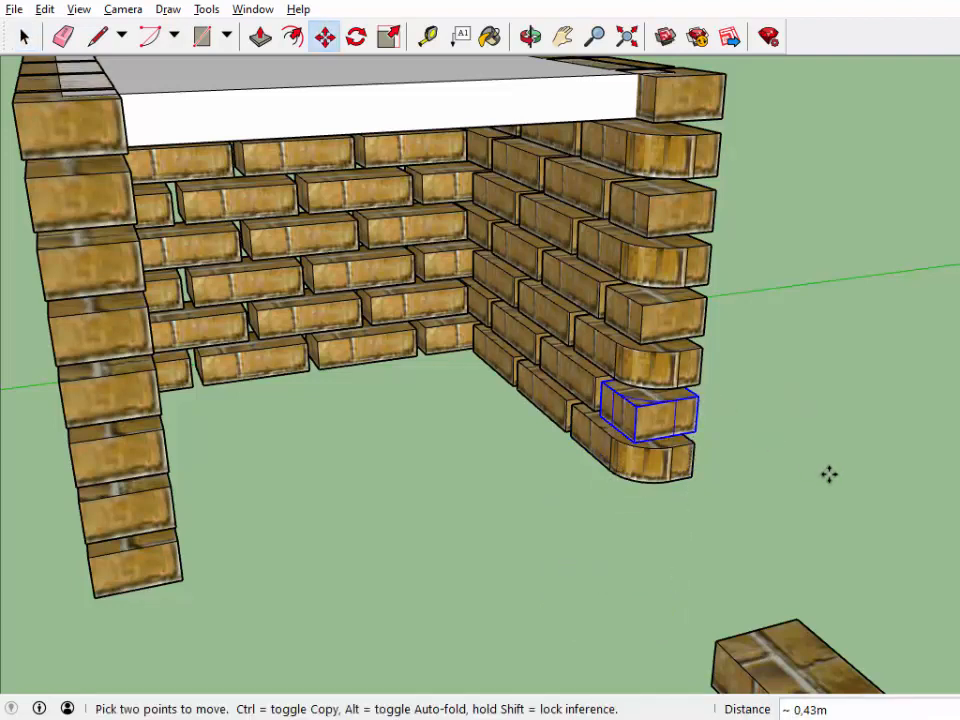
- Copy the short rounded brick 0,16 m straight up and repeat the copy three times along the right wall's front end
left_click(530, 37)
left_click_drag(495, 250, 778, 435)
right_click(798, 441)
left_click(802, 449)
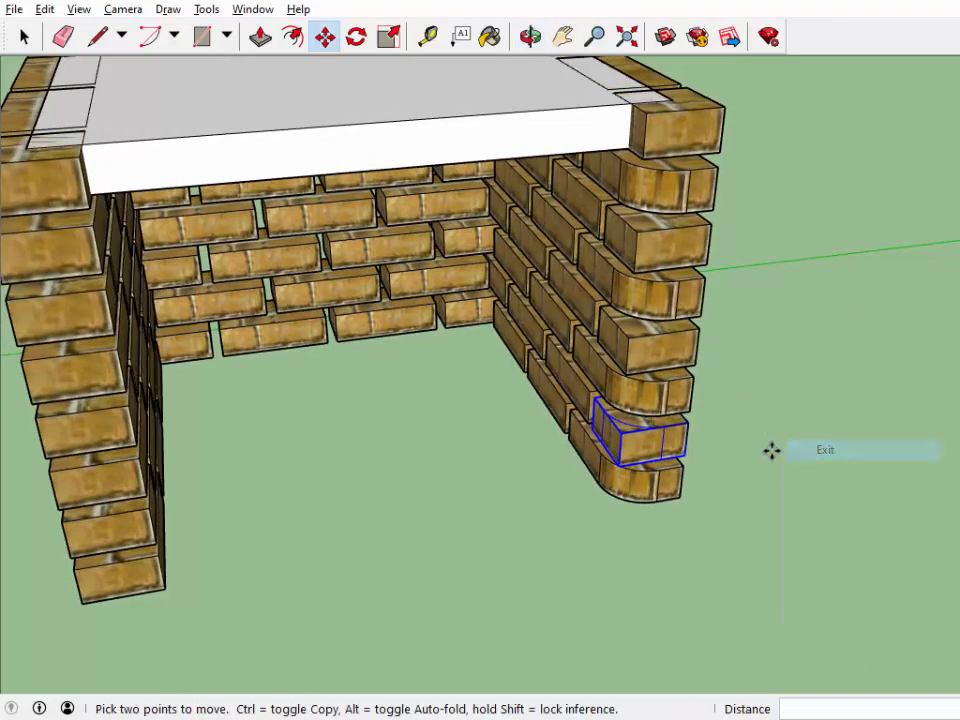
left_click(688, 423)
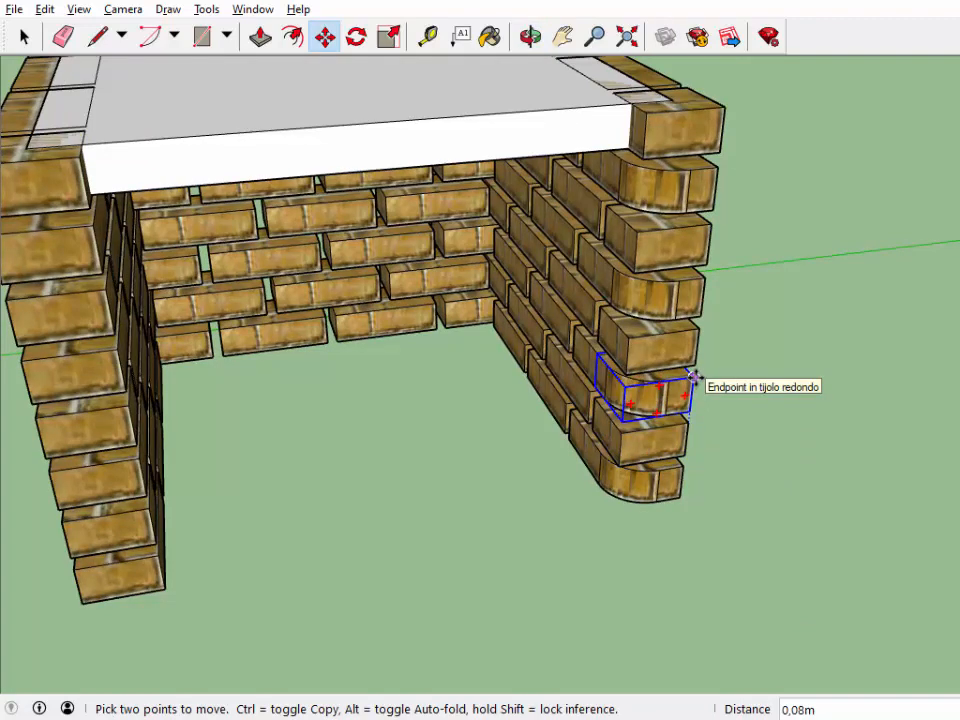
key("ctrl")
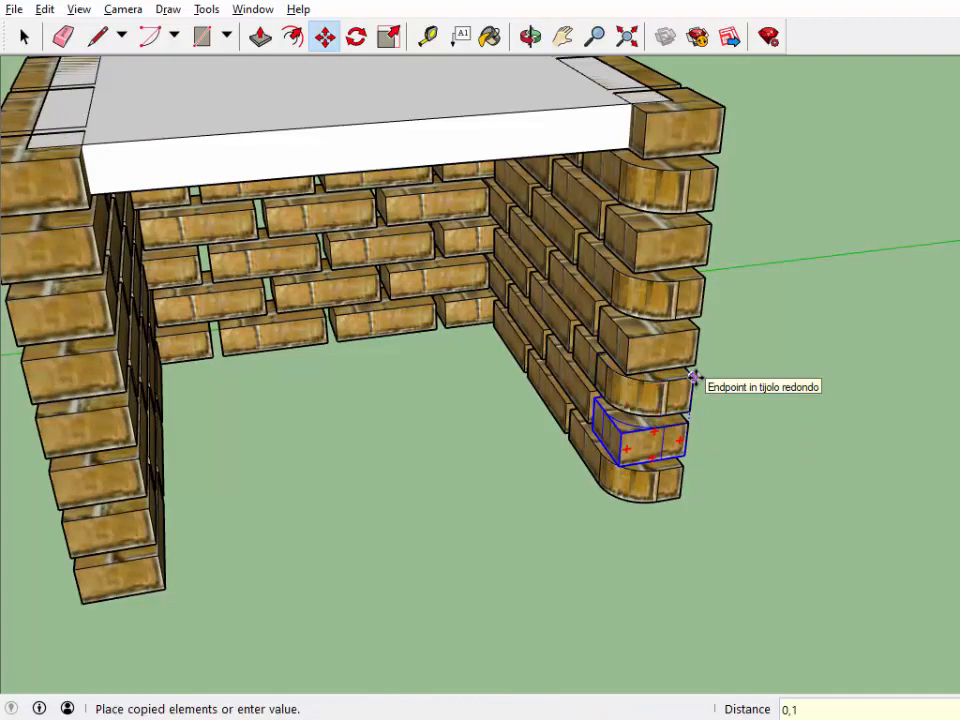
left_click(693, 376)
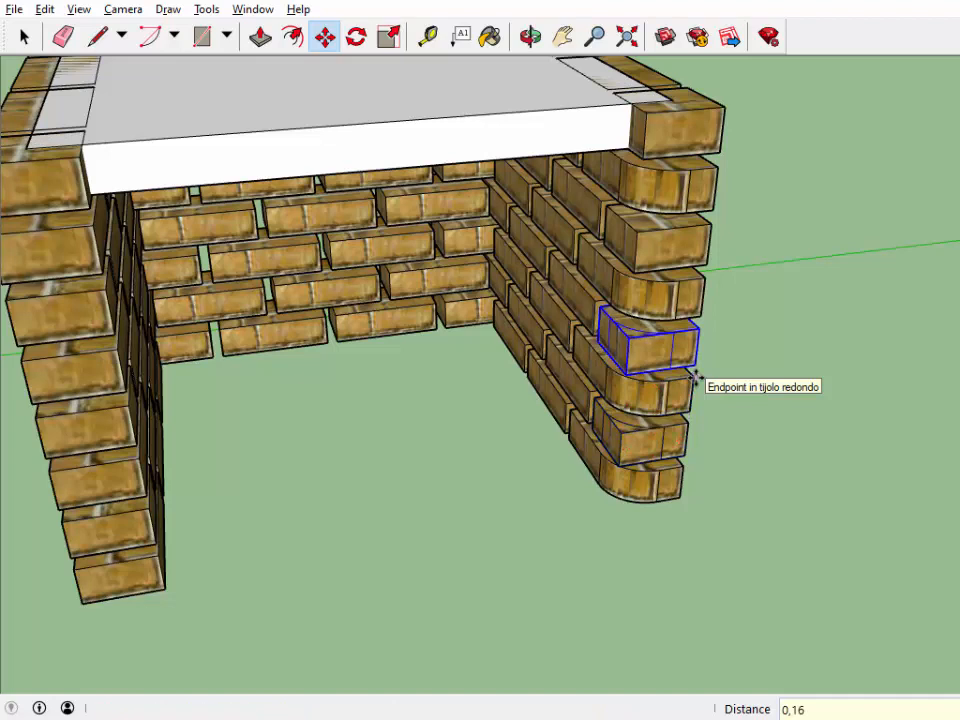
type("*3")
key("Return")
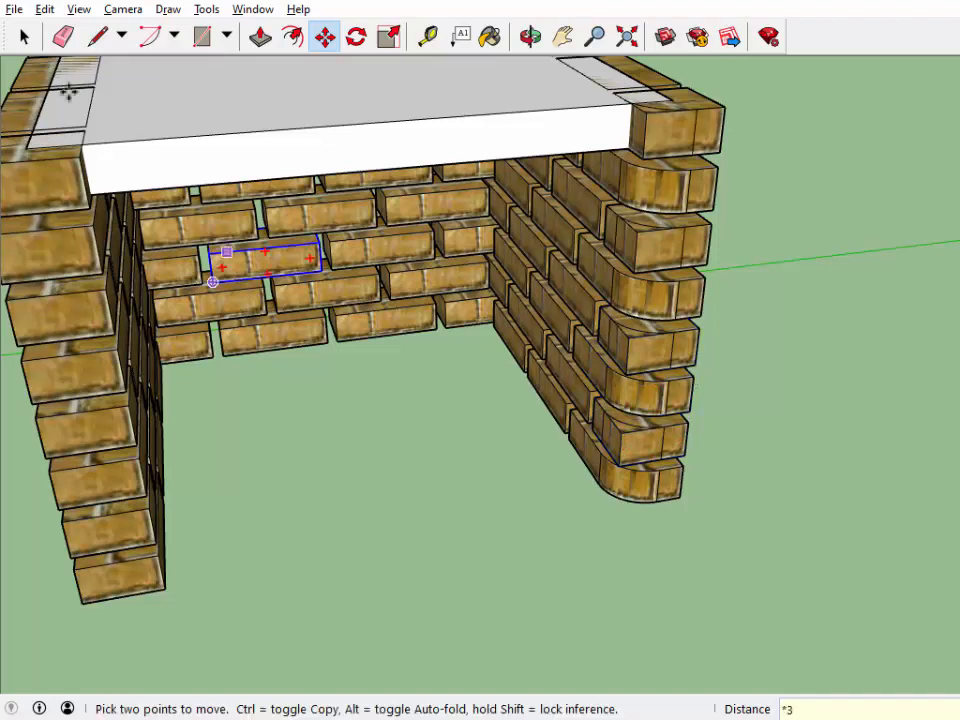
- Delete the square half bricks overlapping the short rounded bricks at the right wall's front end
left_click(24, 36)
key("Delete")
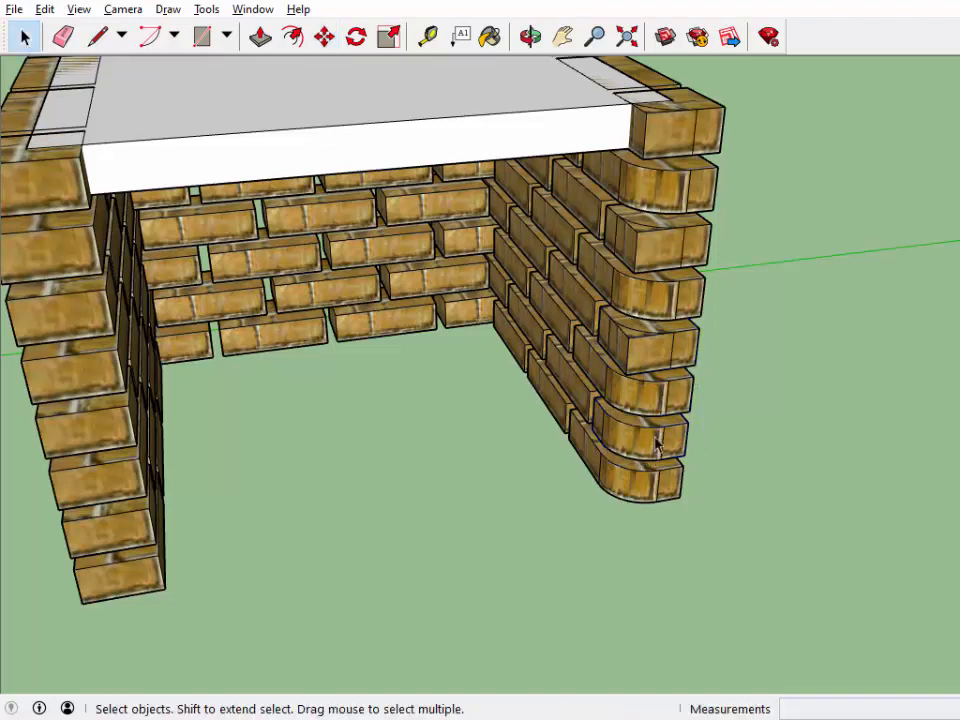
left_click(650, 362)
key("Delete")
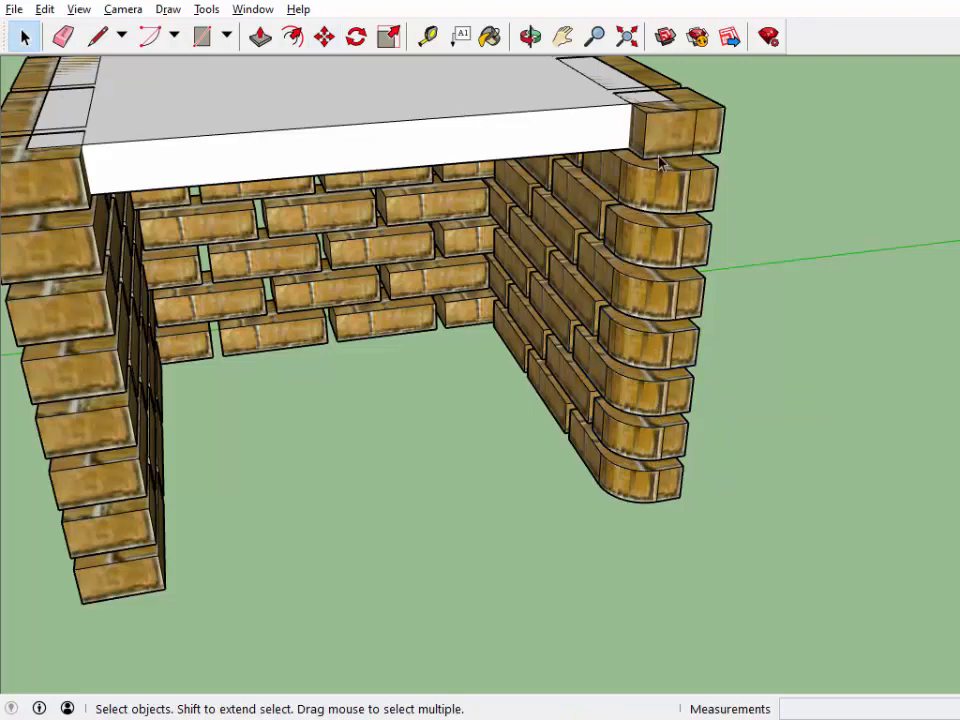
left_click(656, 147)
- Select the eight rounded bricks at the right wall's front end and paste a copy of them between the two side walls
left_click(530, 36)
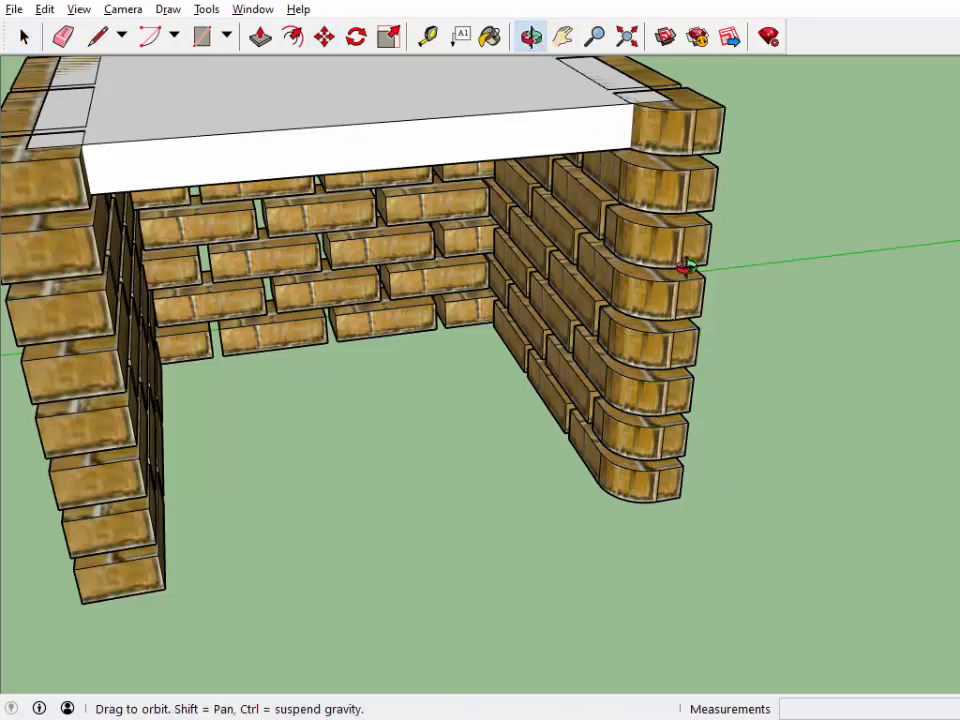
left_click_drag(681, 270, 630, 378)
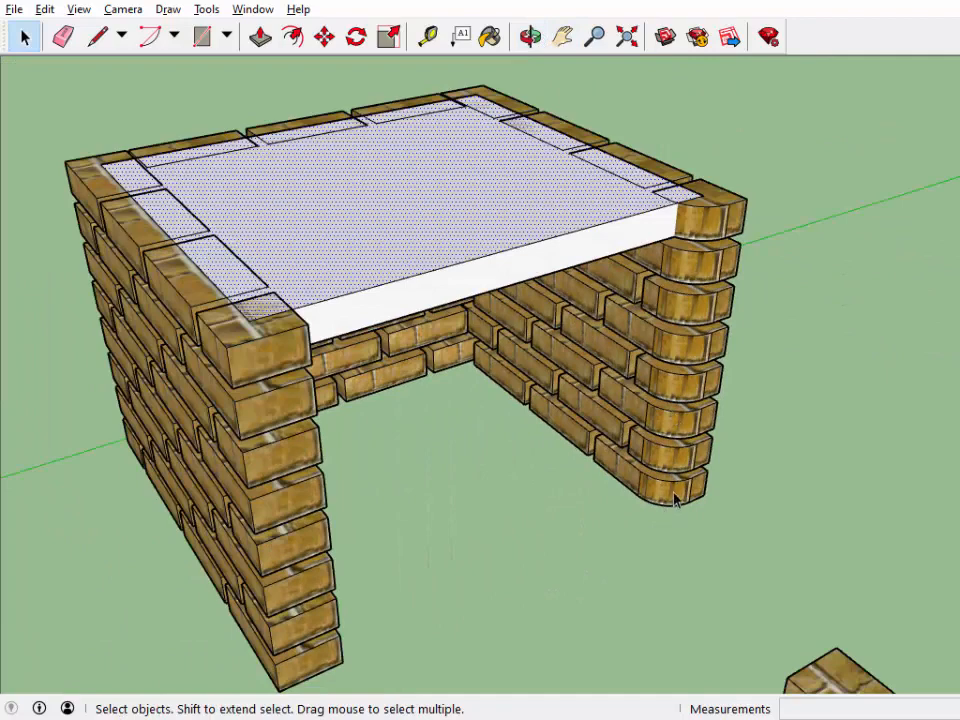
left_click(675, 498)
left_click(677, 455, "shift")
left_click(686, 410, "shift")
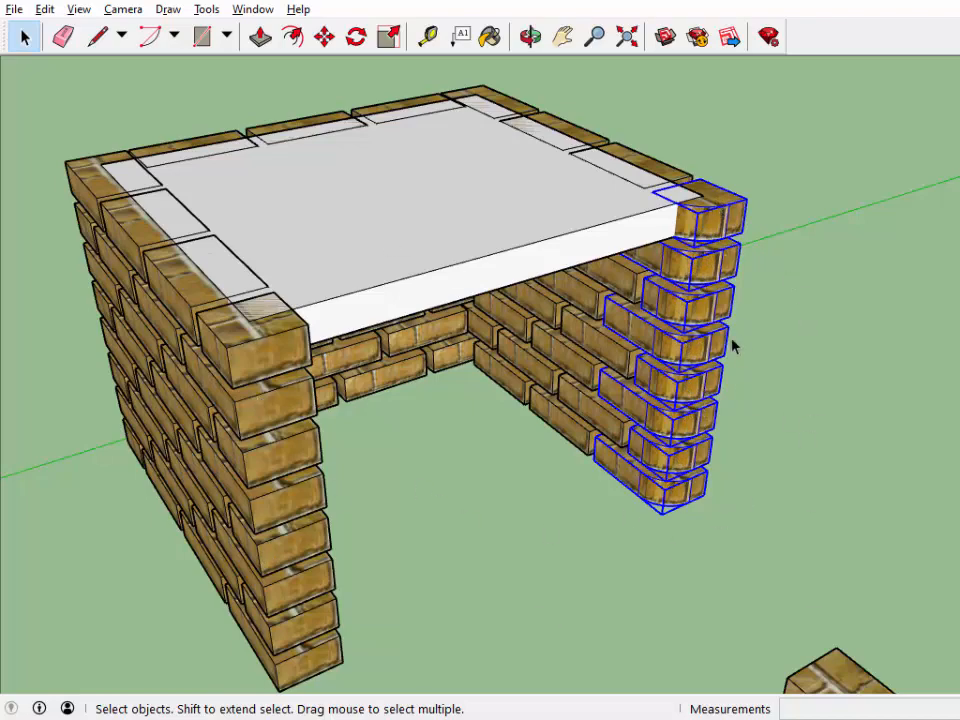
key("ctrl+v")
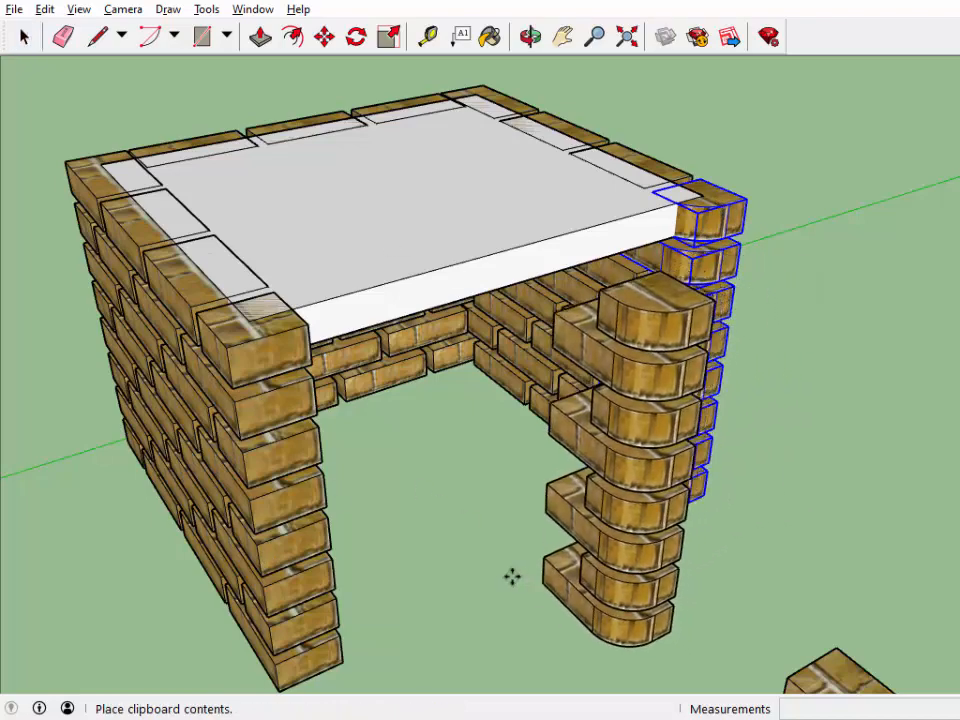
left_click(476, 600)
key("m")
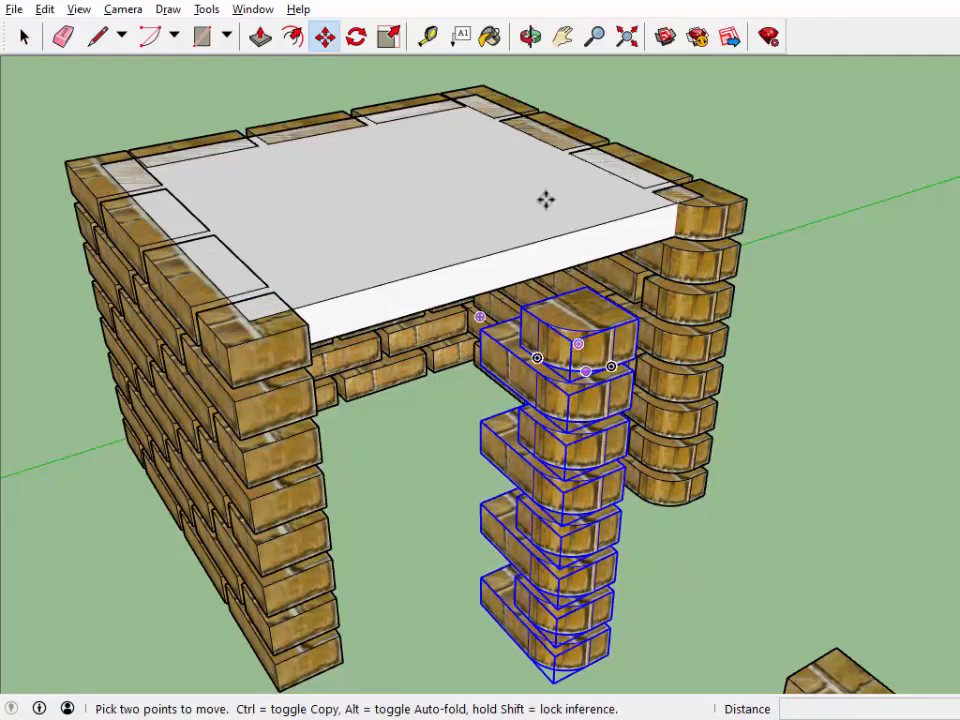
- Mirror the pasted rounded-brick column along the green axis with a scale factor of -1,00
left_click(389, 38)
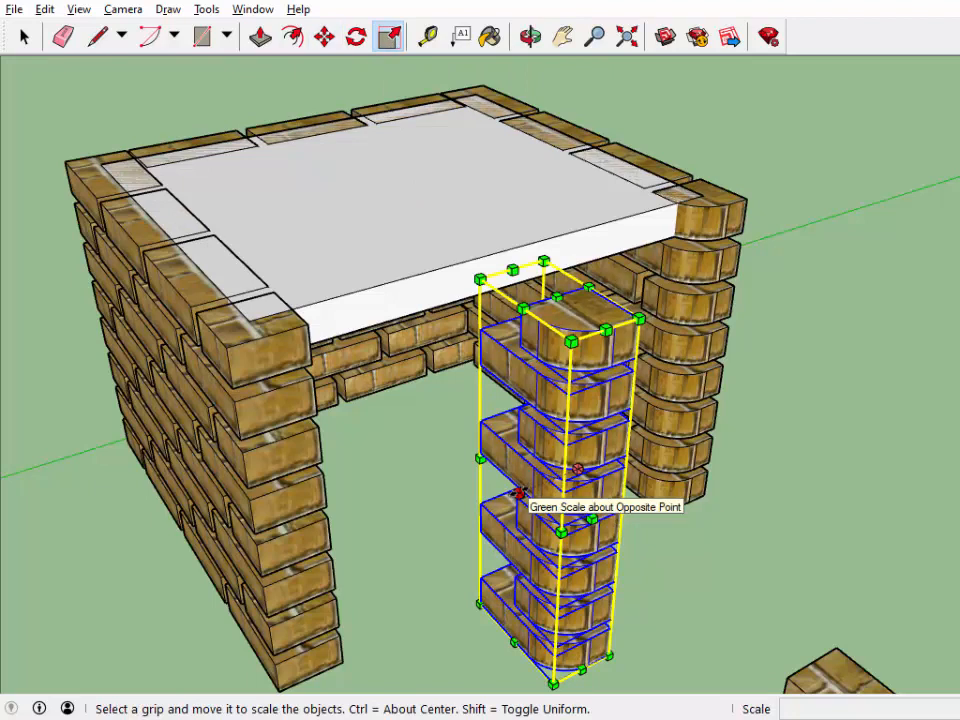
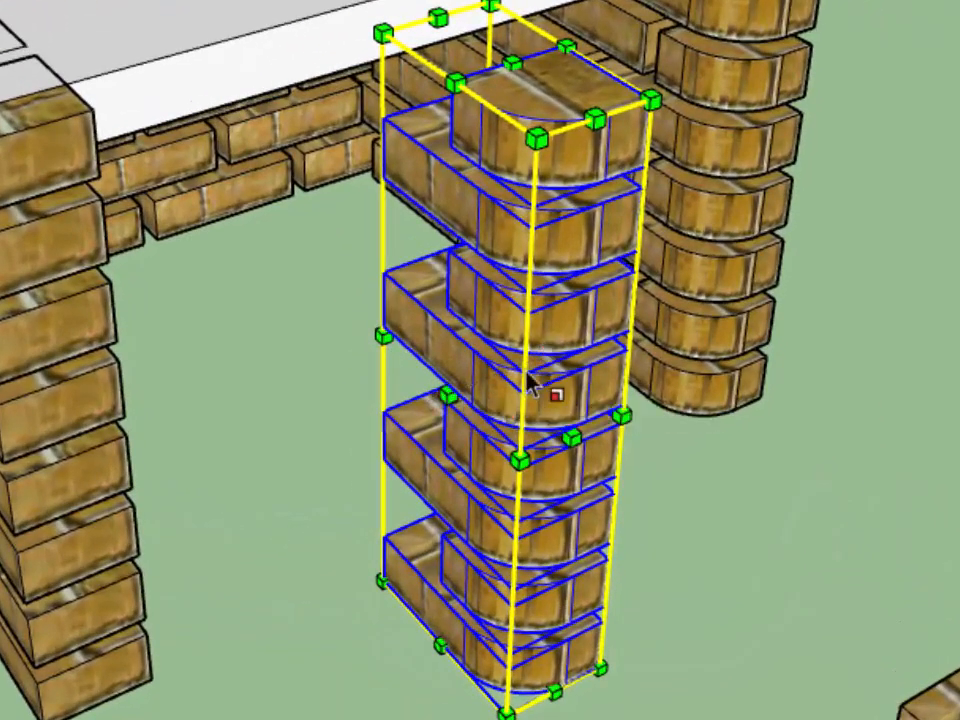
left_click_drag(447, 394, 489, 378)
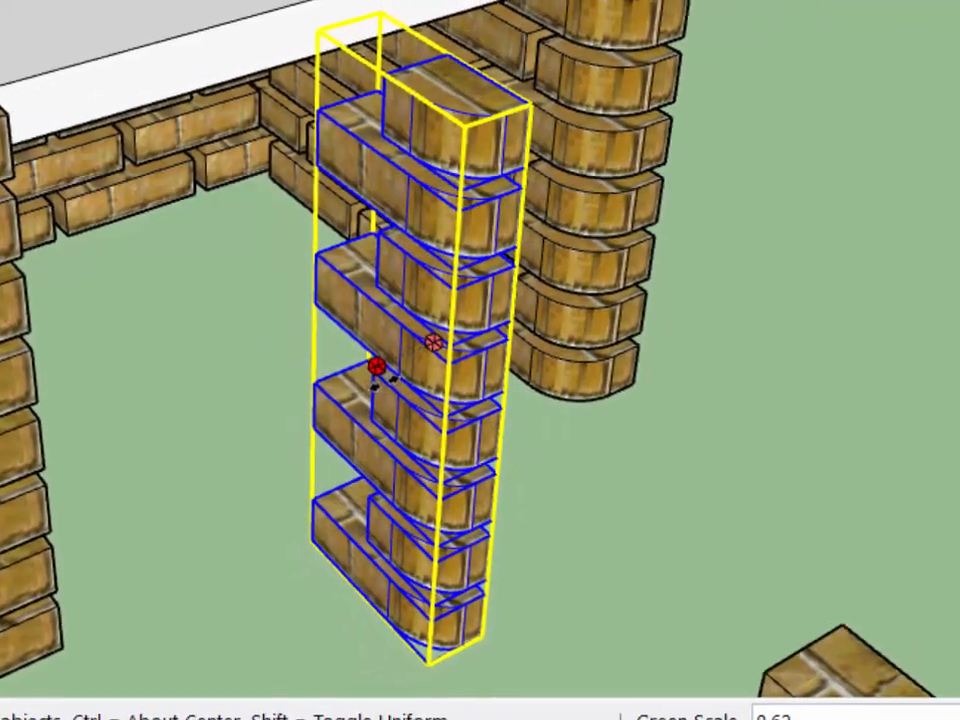
left_click_drag(376, 366, 286, 375)
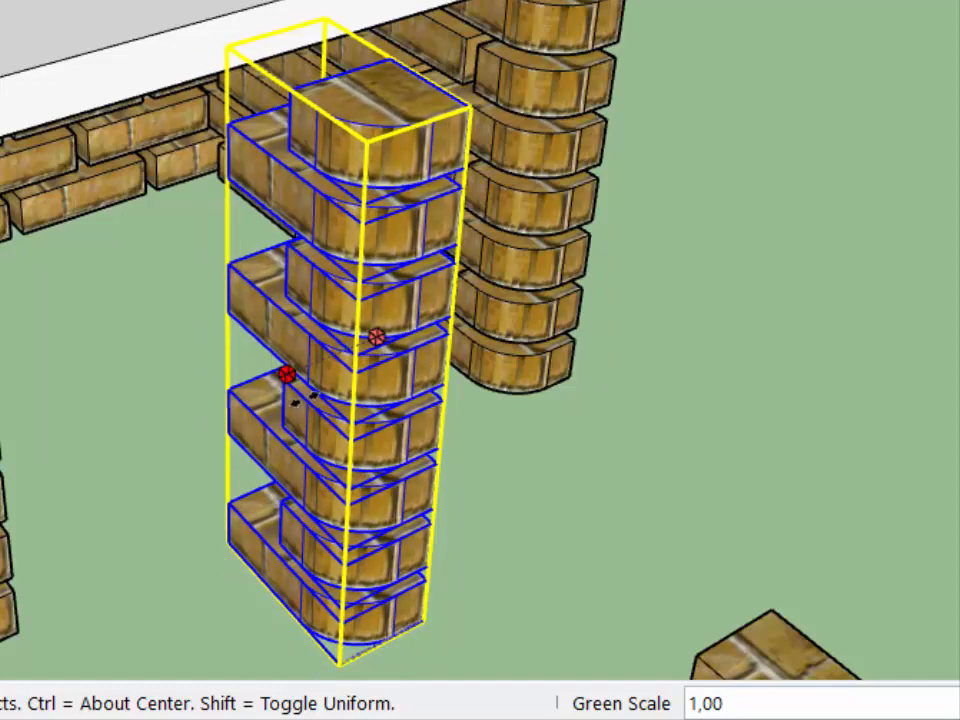
left_click_drag(286, 375, 459, 301)
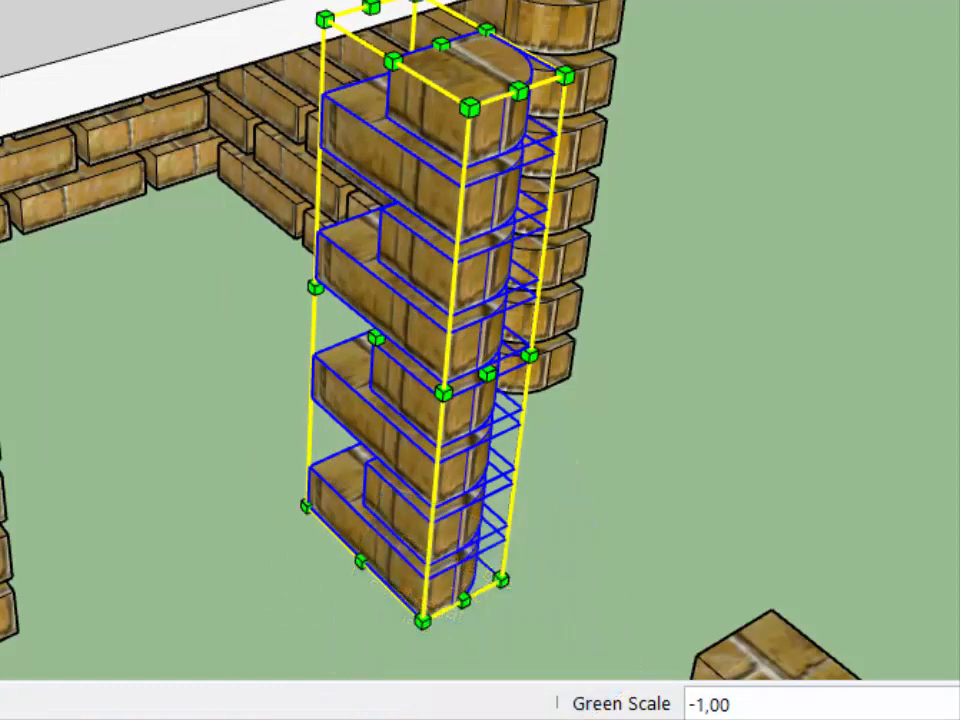
- Move the mirrored column onto the left wall's front end, aligning their bottom outer front corners
mouse_move(740, 330)
middle_mouse_down()
mouse_move(240, 306)
mouse_move(75, 317)
mouse_move(148, 378)
mouse_move(433, 465)
mouse_move(649, 399)
mouse_move(731, 435)
mouse_move(747, 385)
middle_mouse_up()
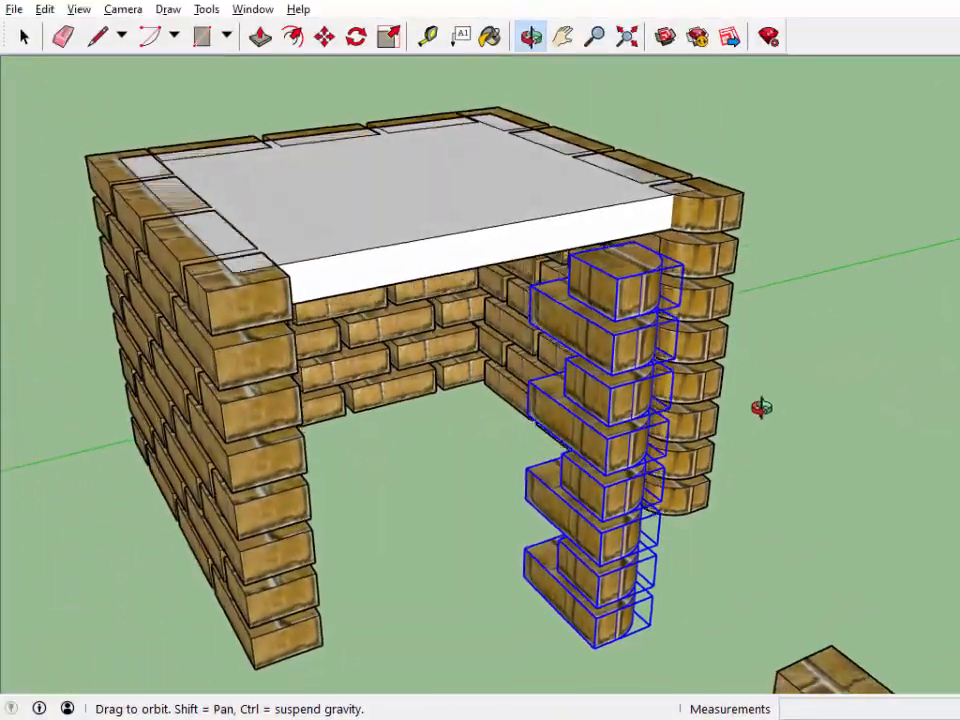
left_click_drag(761, 408, 729, 540)
right_click(731, 543)
left_click(764, 556)
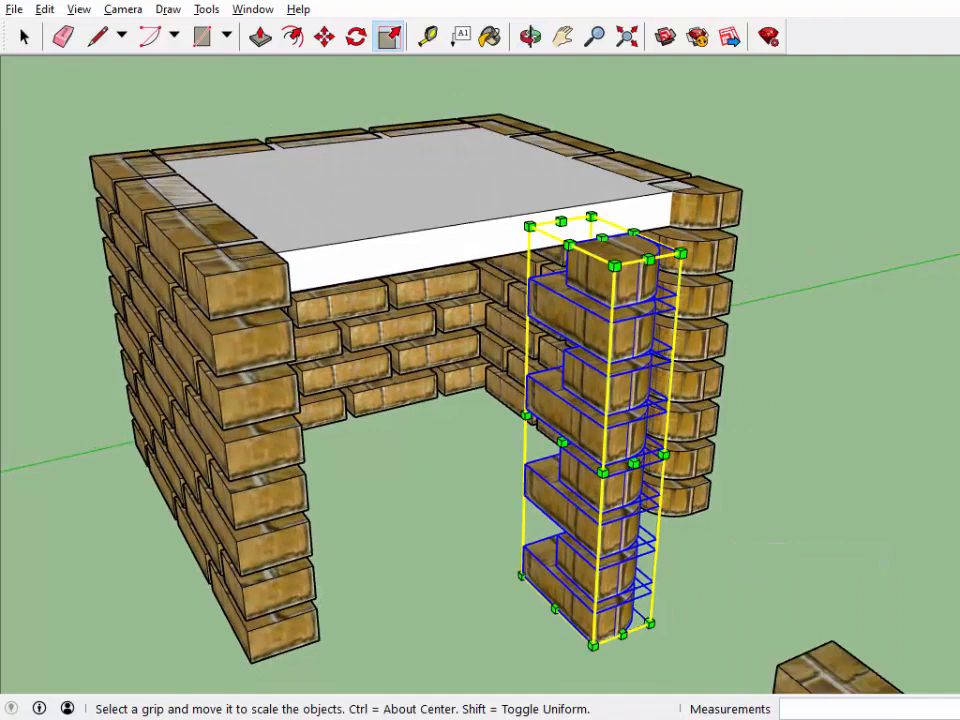
left_click(325, 36)
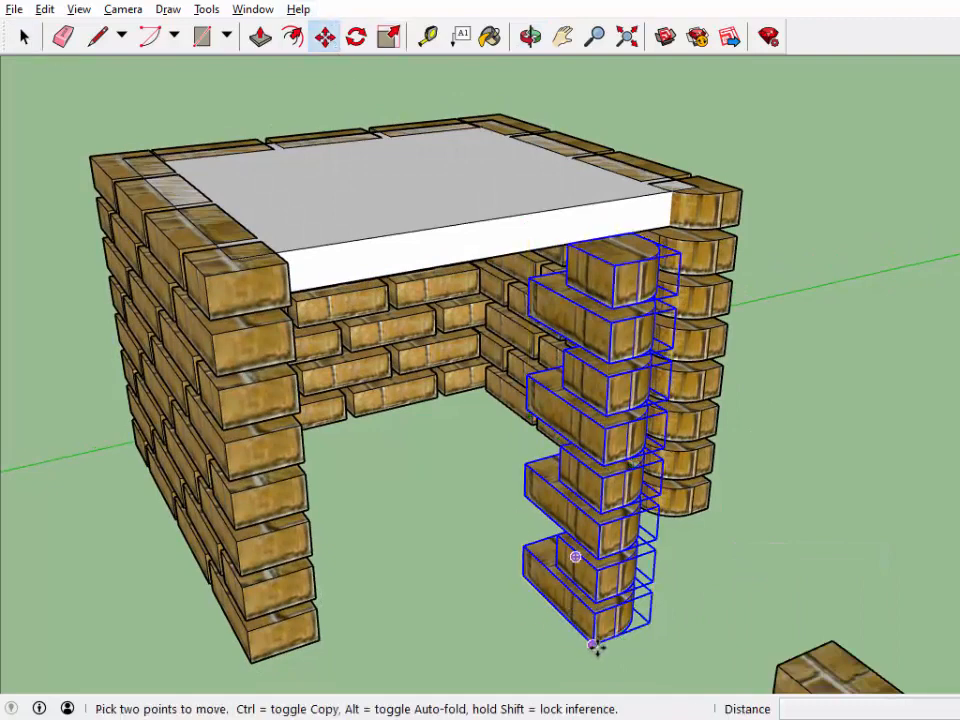
left_click(594, 646)
left_click(248, 663)
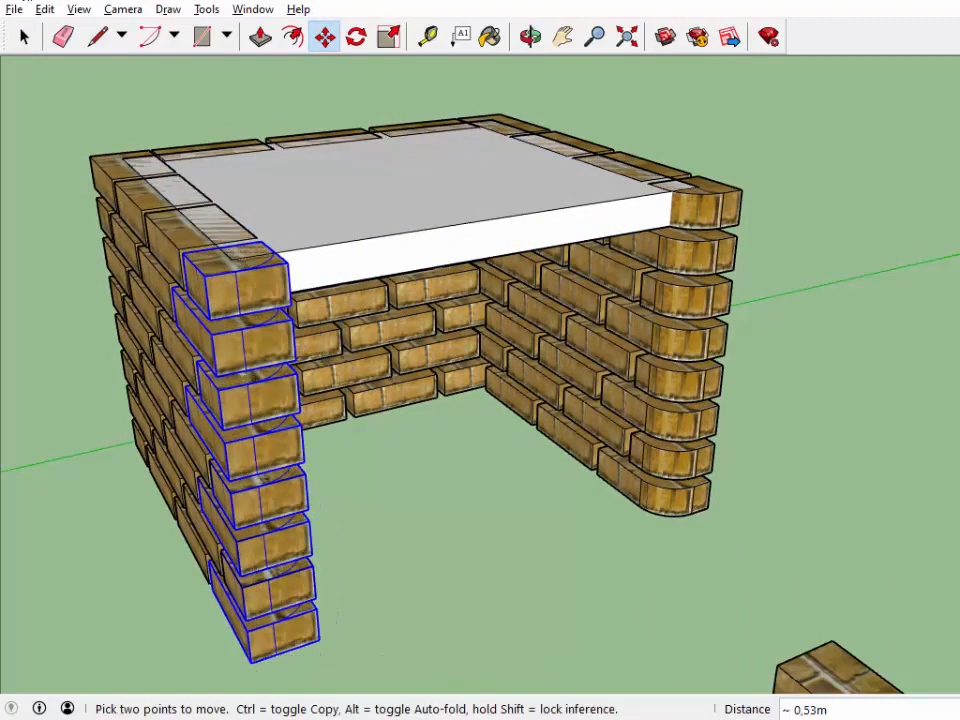
- Move the square half brick in the left wall's top front course out to the empty area beyond the right wall
left_click(24, 37)
left_click(280, 292)
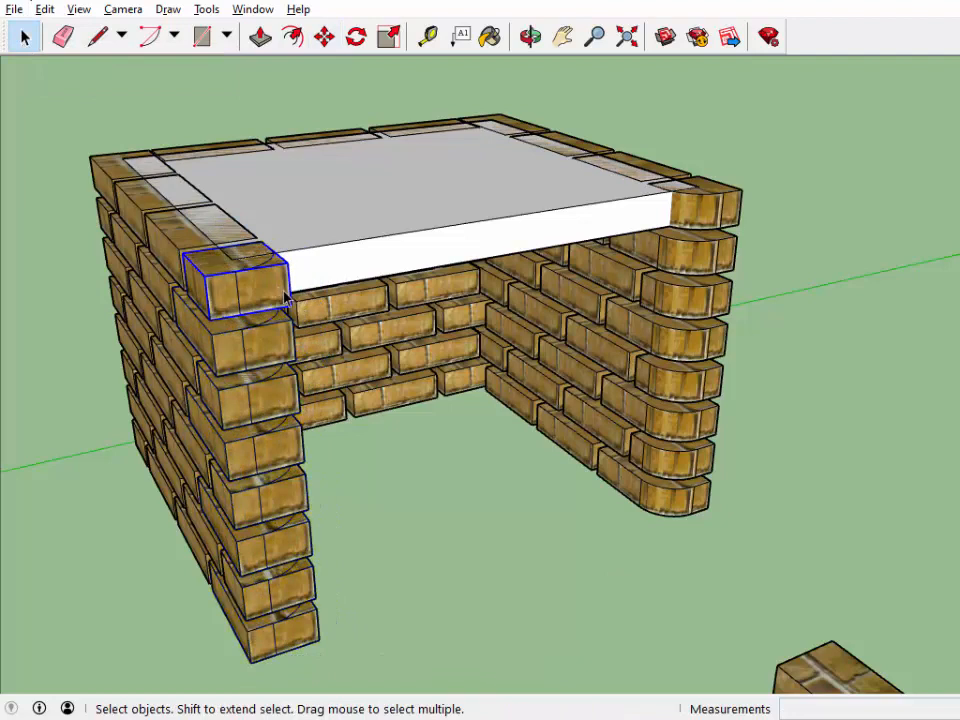
key("m")
left_click(287, 263)
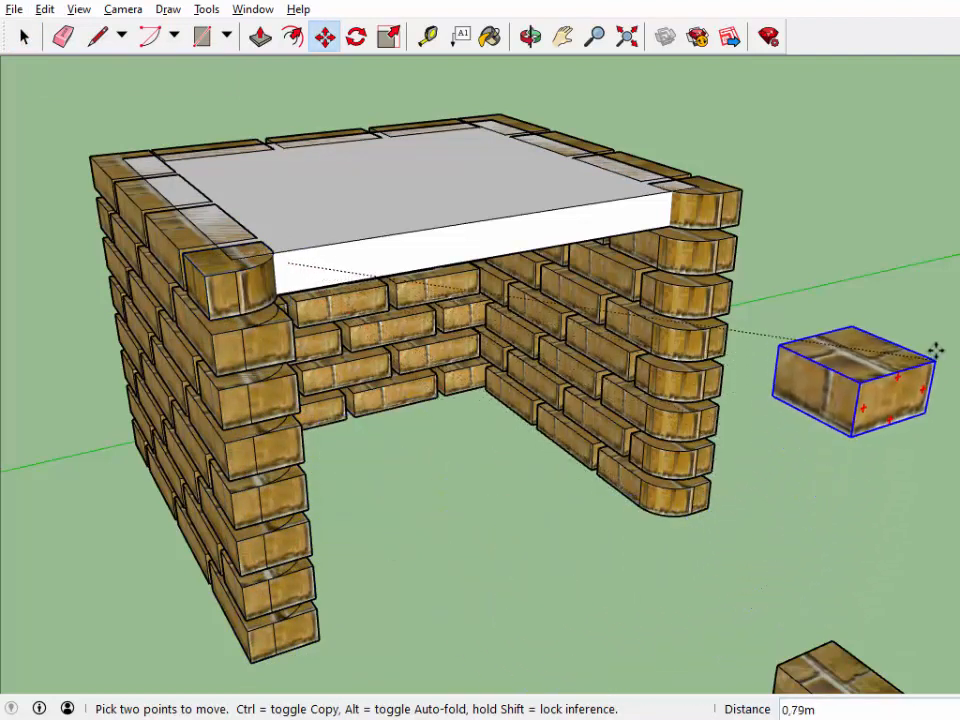
left_click(936, 293)
- Delete the square bricks overlapping the rounded ones in the seven lower courses of the left wall's front end
left_click(23, 37)
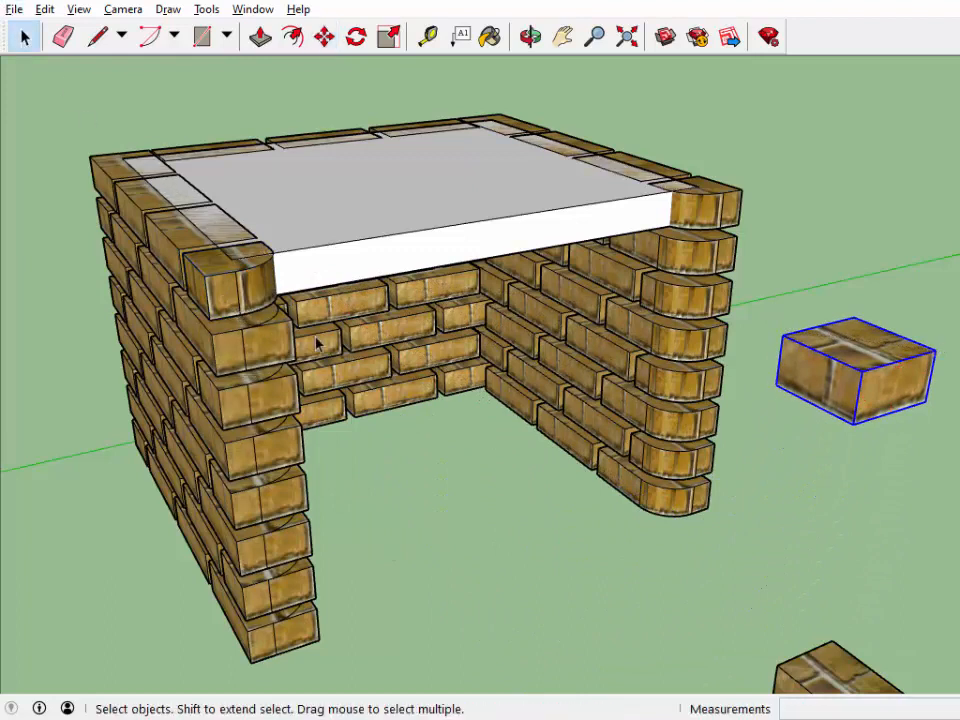
left_click(290, 361)
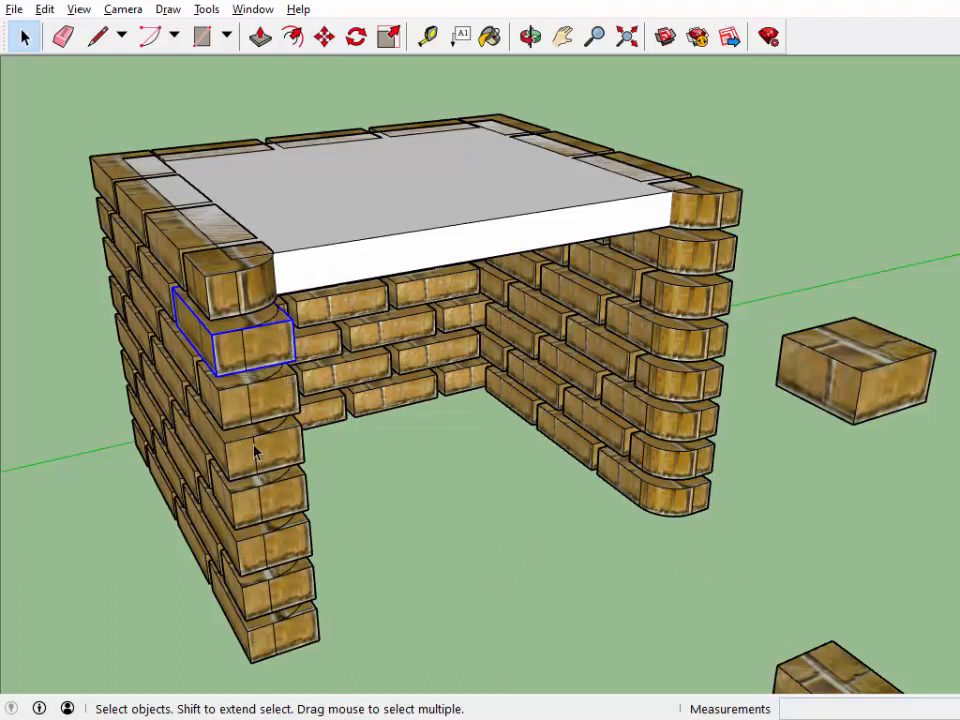
key("Delete")
left_click(274, 412)
key("Delete")
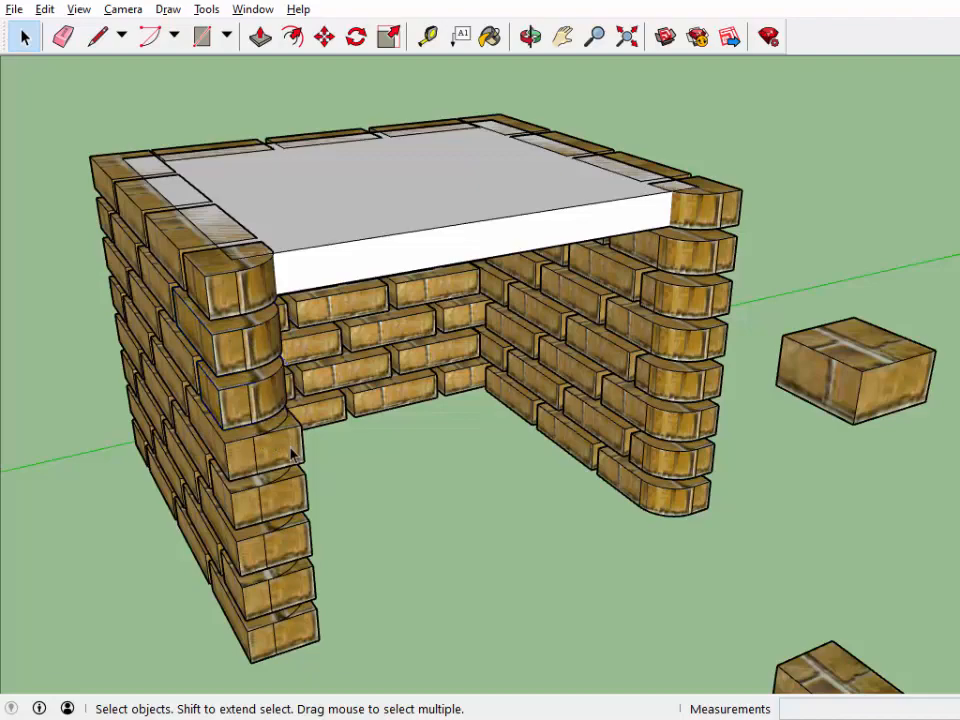
left_click(291, 451)
key("Delete")
left_click(297, 499)
key("Delete")
left_click(307, 546)
key("Delete")
left_click(306, 594)
key("Delete")
left_click(310, 631)
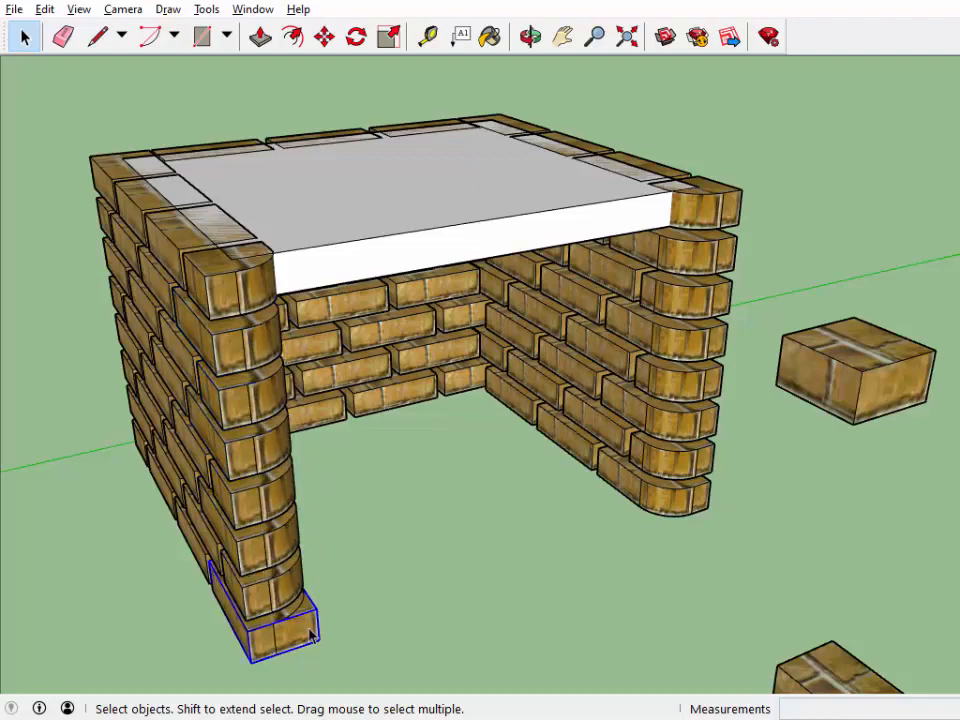
middle_click_drag(505, 168, 270, 303)
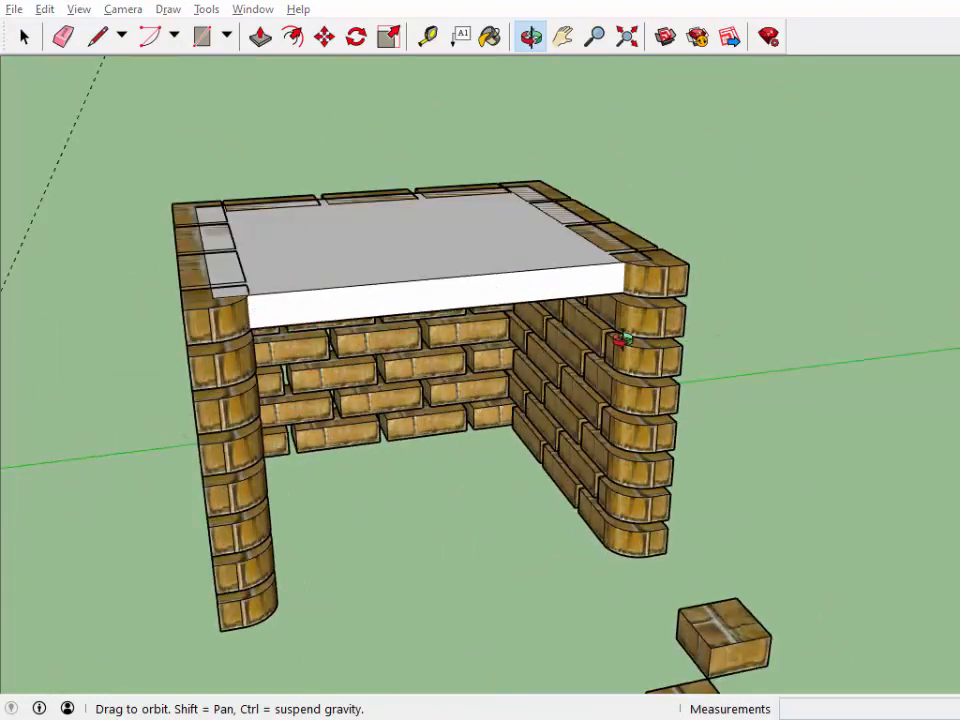
- Copy the second rounded brick from the top of the right wall's front column and paste it at the slab's front edge
right_click(832, 306)
left_click(851, 315)
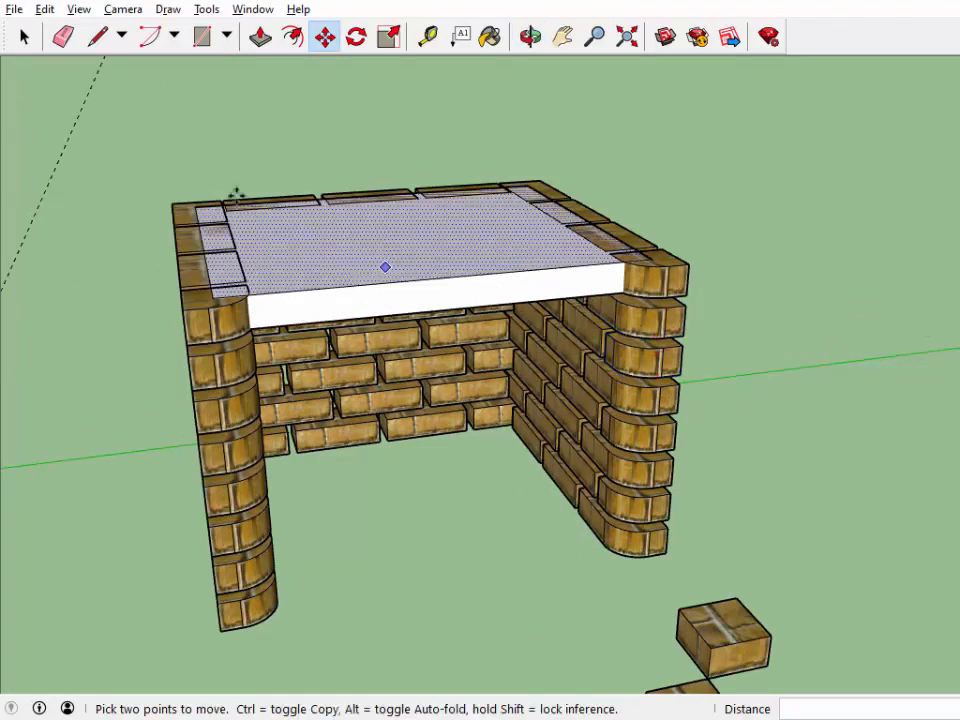
left_click(24, 37)
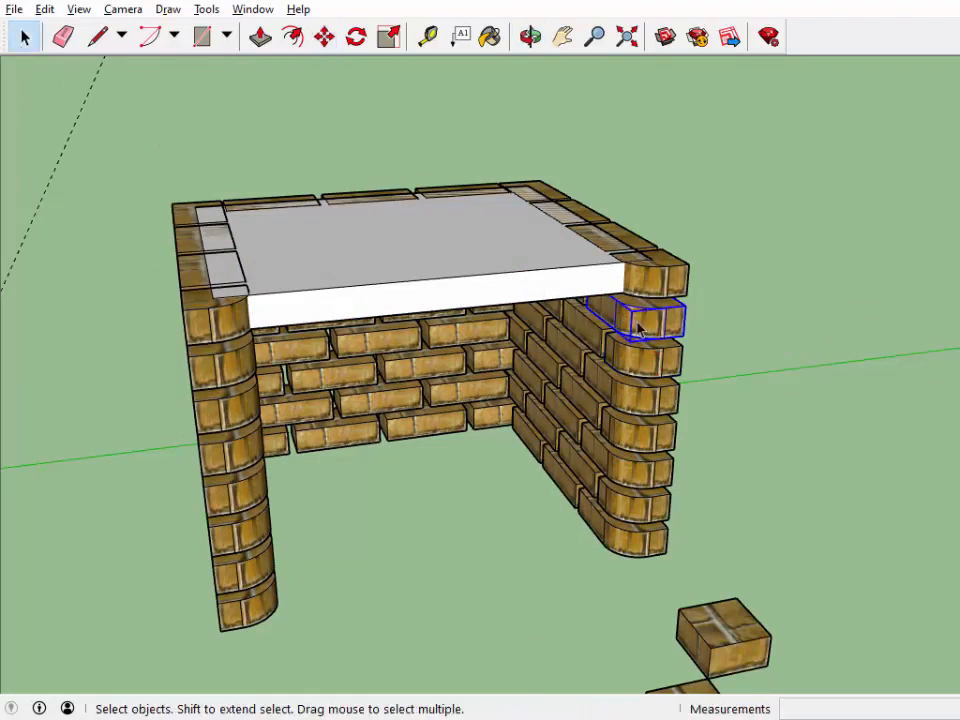
key("ctrl+v")
left_click(320, 300)
key("m")
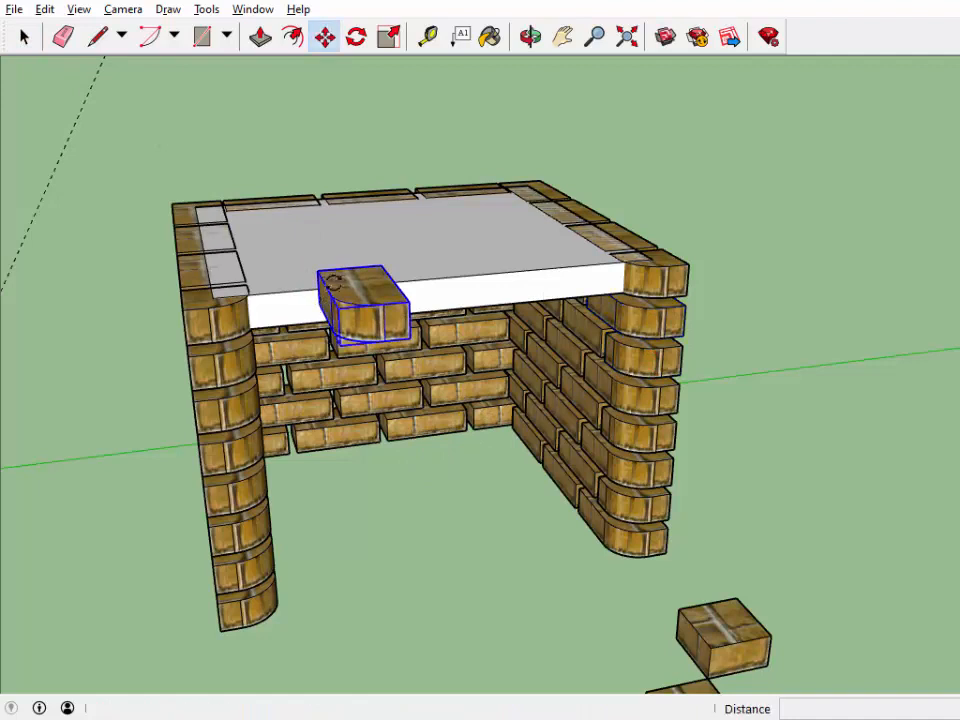
- Rotate the pasted rounded brick 90 degrees about its rear top corner so its length follows the slab's front edge
left_click(356, 37)
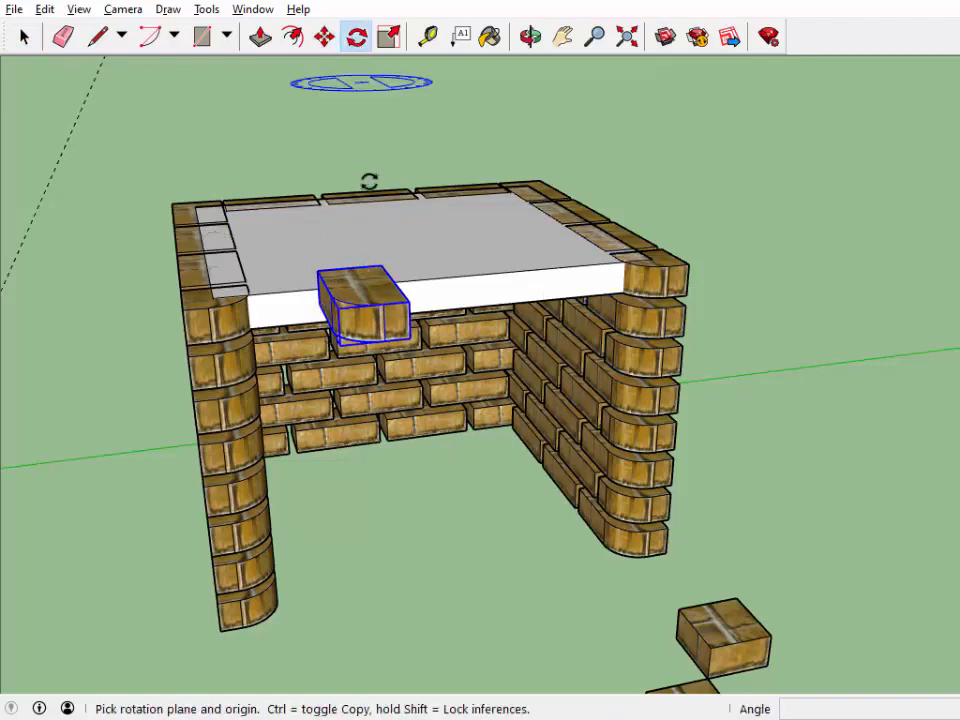
left_click(381, 268)
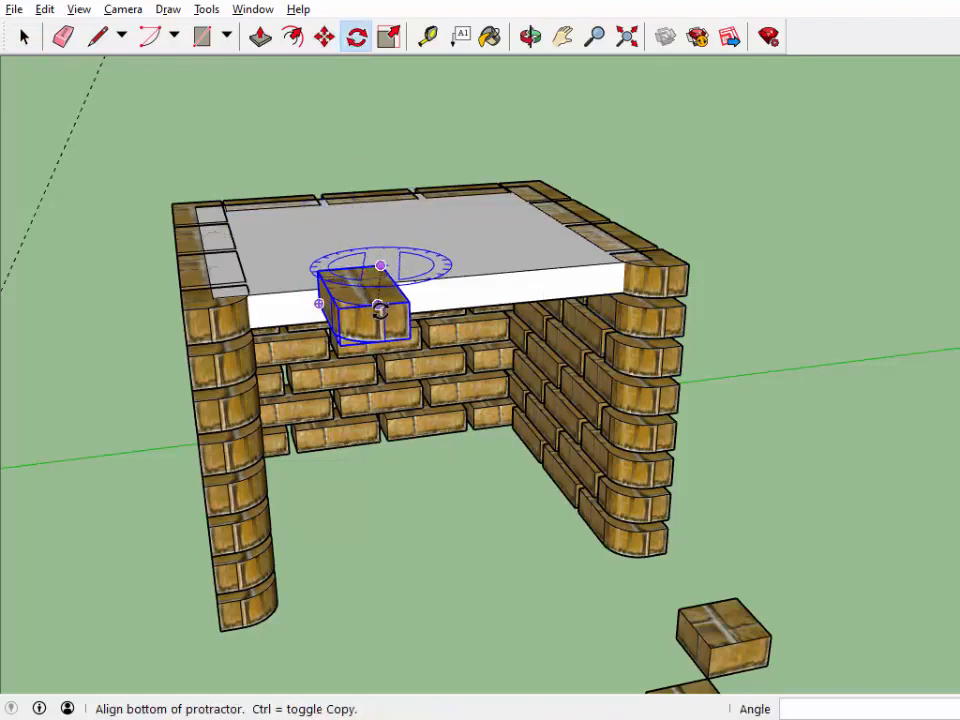
left_click(379, 311)
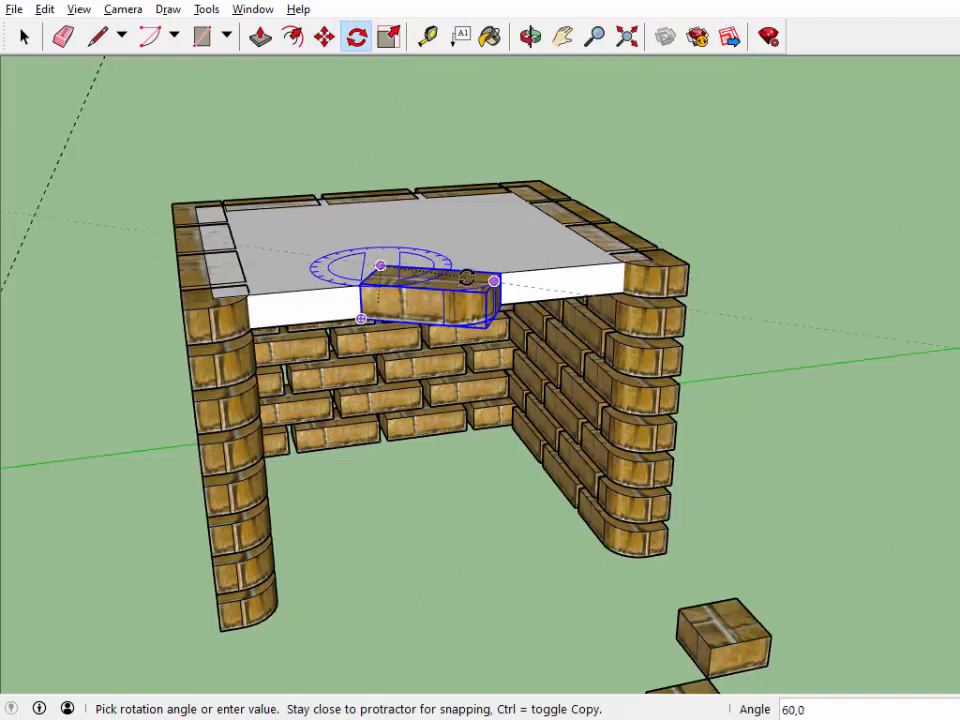
type("90")
key("Return")
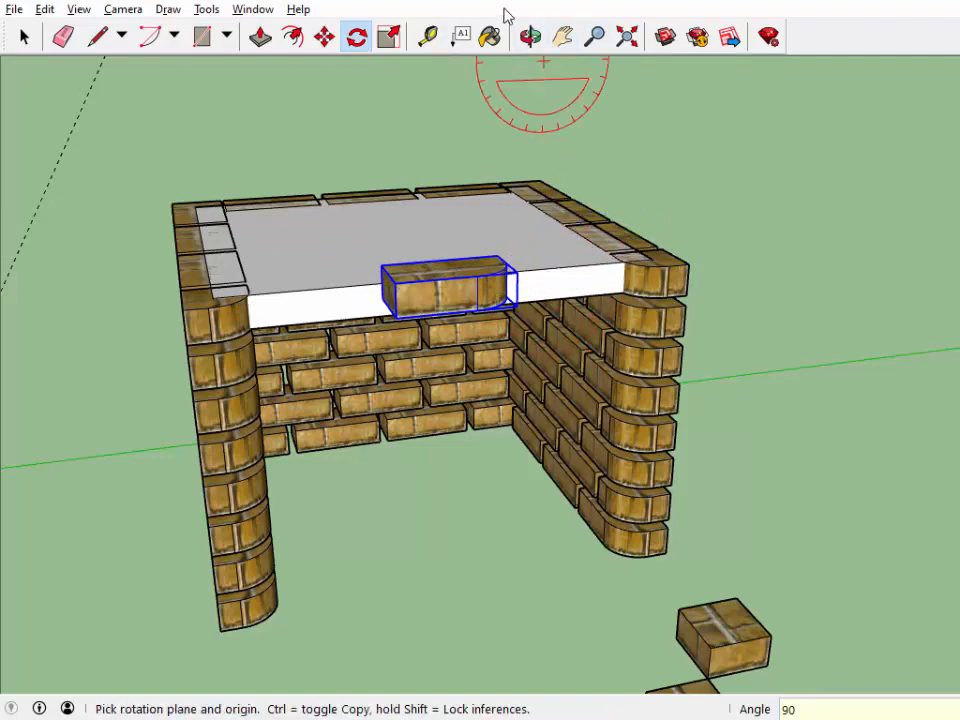
- Move the rotated brick against the right column's top brick at the slab front, then offset it 0,005 m to leave a joint
left_click(536, 43)
left_click_drag(516, 316, 401, 367)
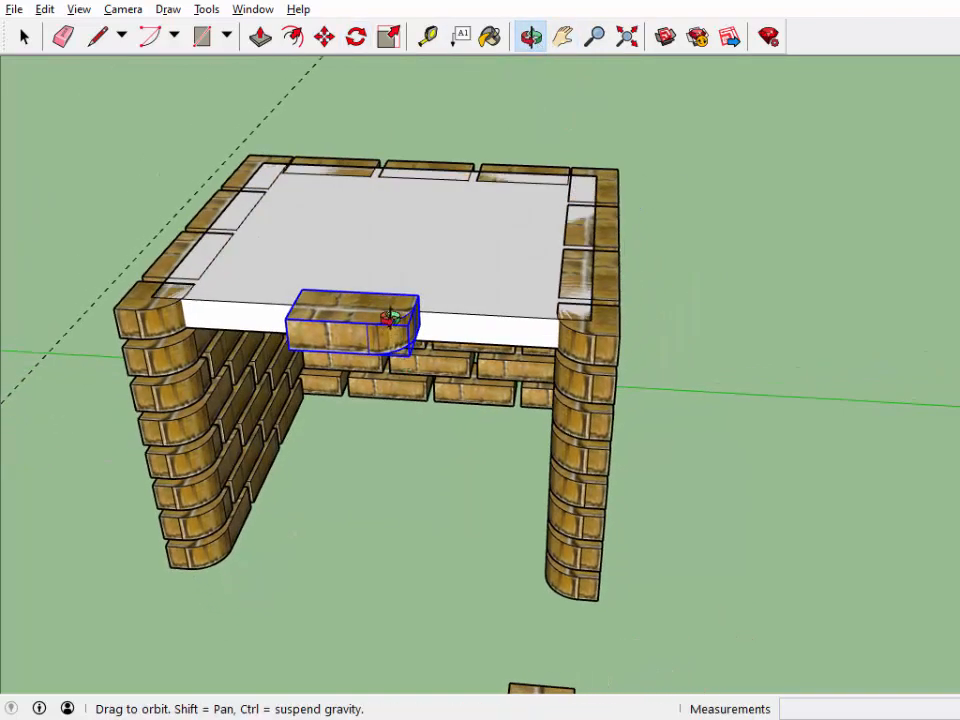
scroll(390, 318, "up", 3)
scroll(459, 332, "down", 3)
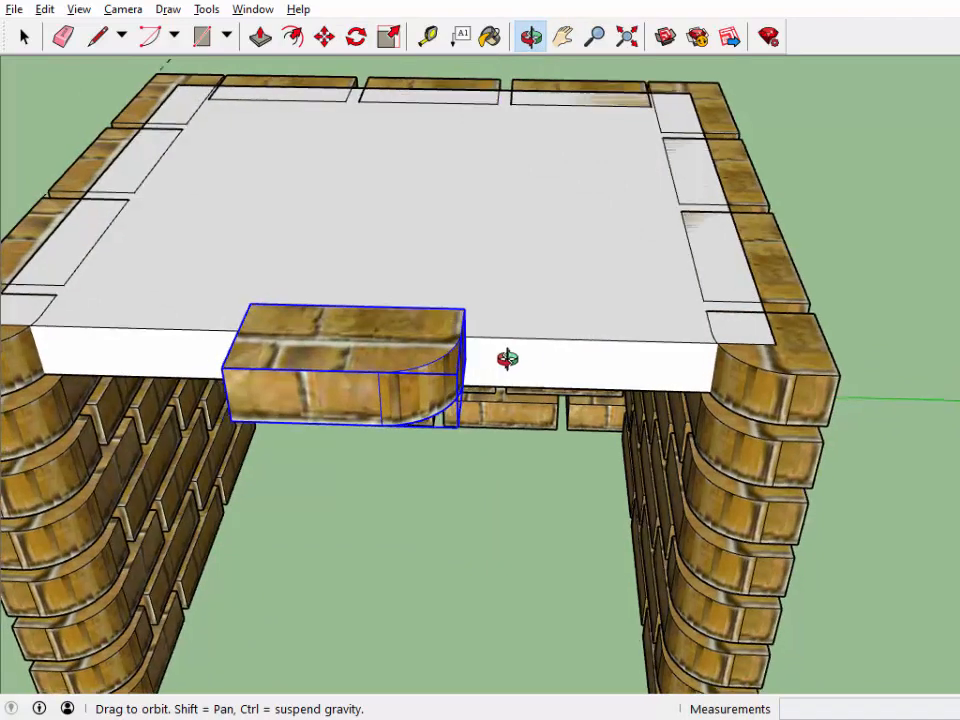
scroll(520, 350, "up", 2)
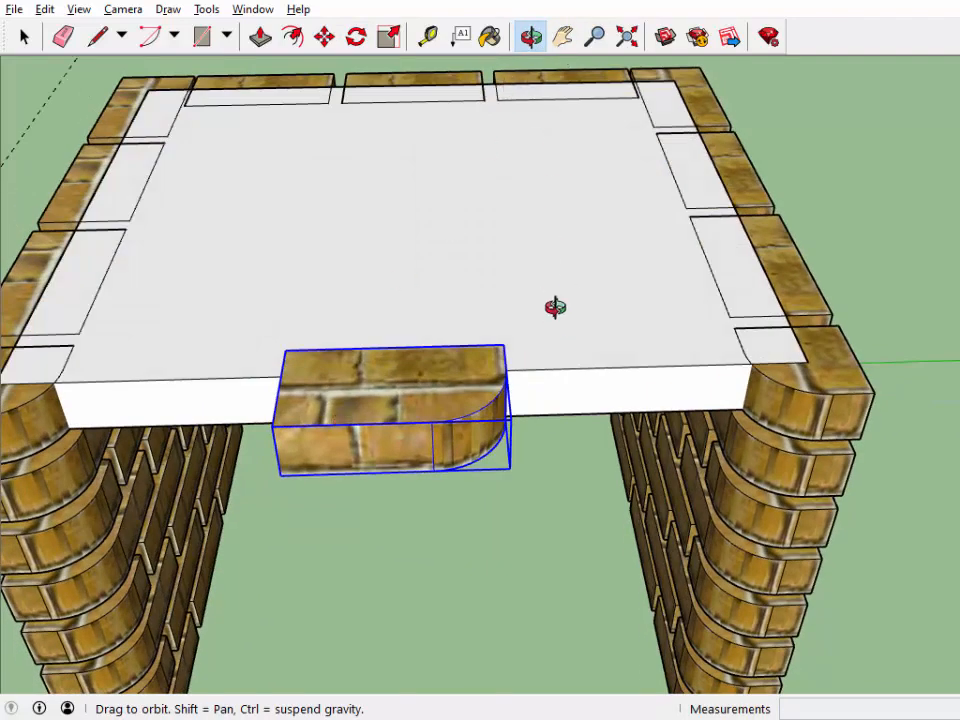
right_click(556, 309)
left_click(591, 326)
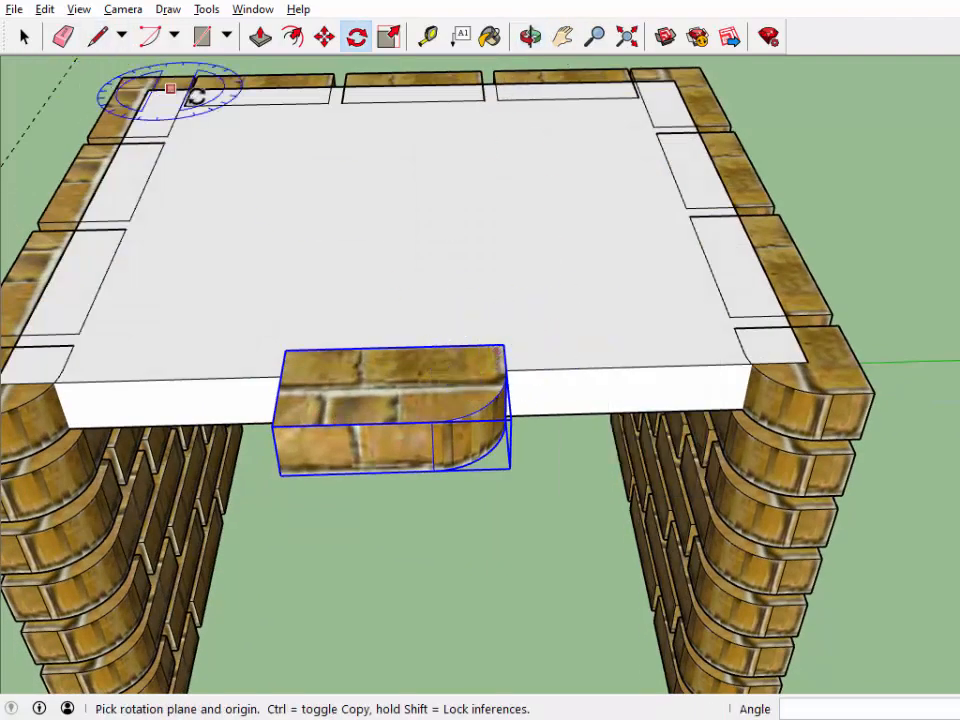
key("m")
left_click(506, 345)
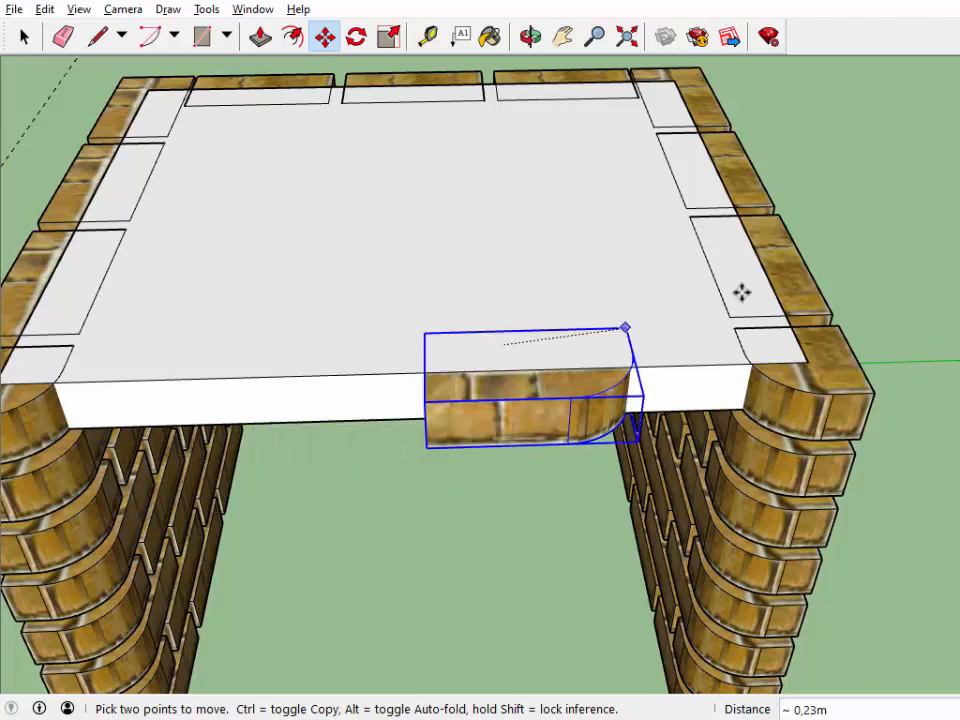
left_click(734, 327)
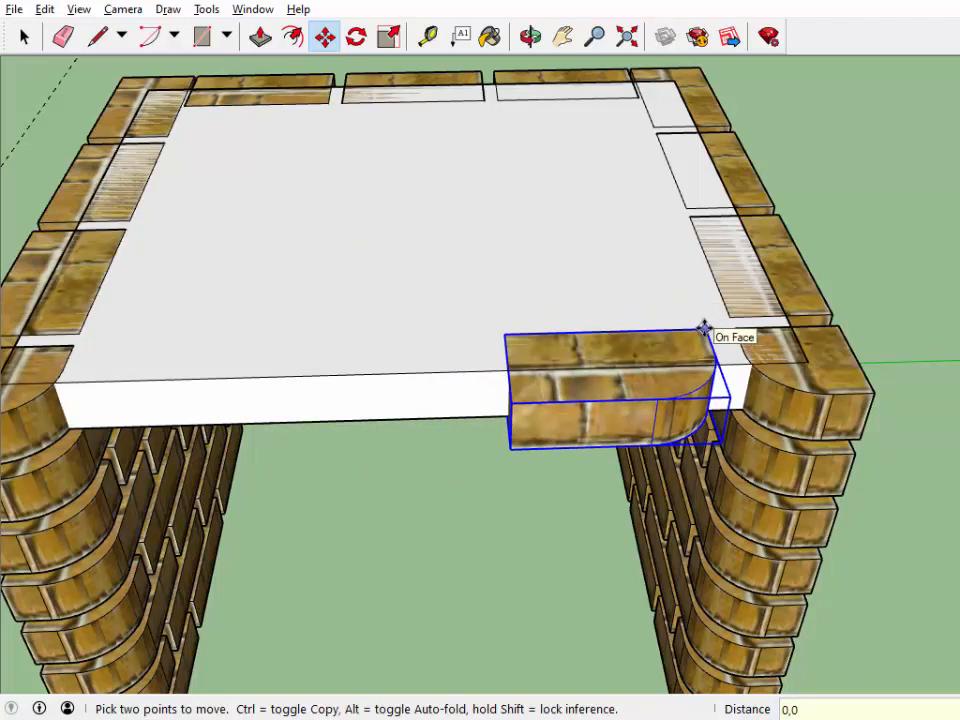
key("Return")
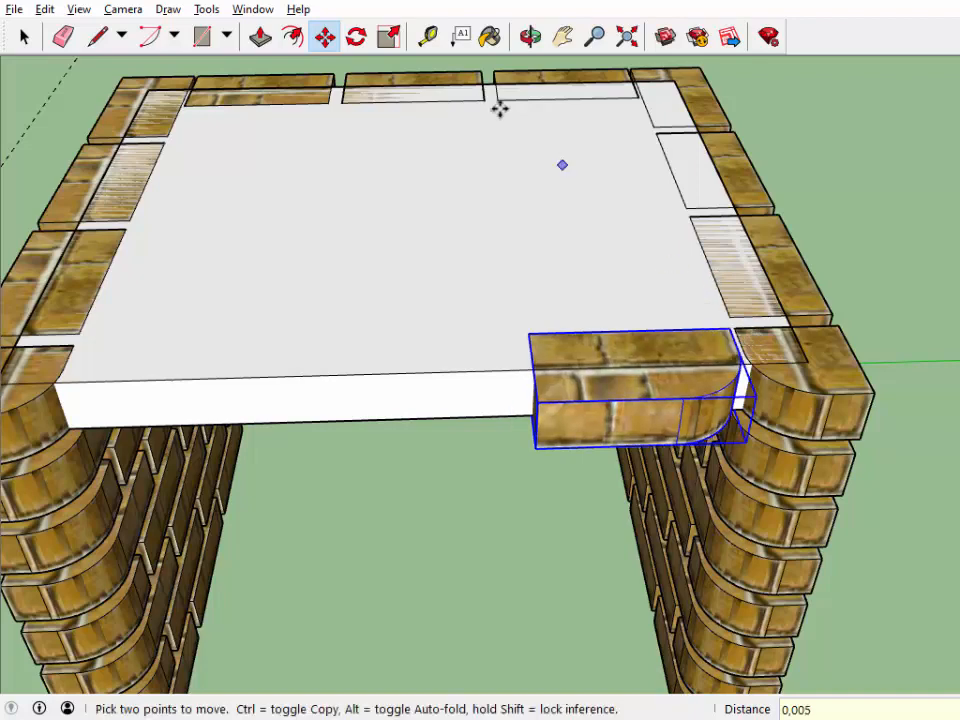
- Paste a copy of the rotated rounded brick at the slab's front edge beside the left column
middle_click_drag(497, 105, 645, 281)
key("q")
key("m")
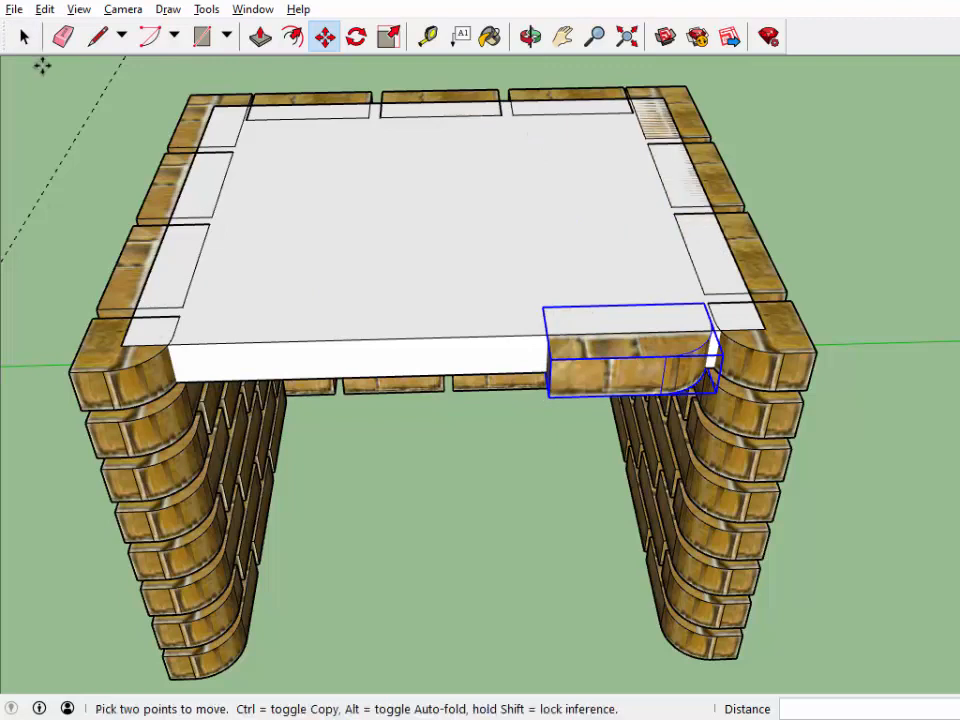
key("ctrl+v")
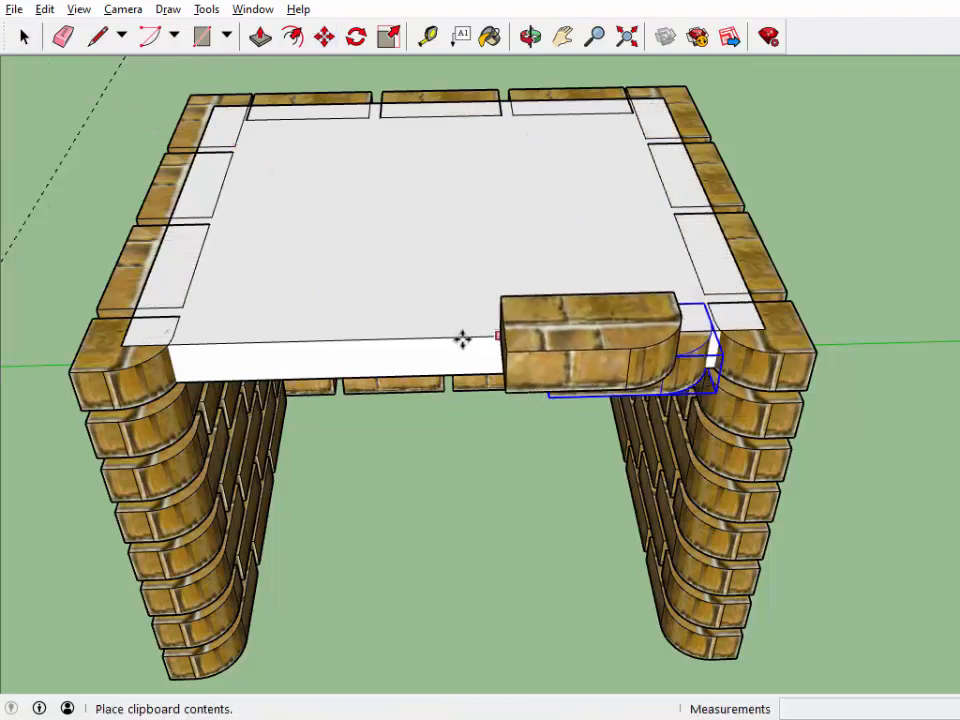
left_click(196, 317)
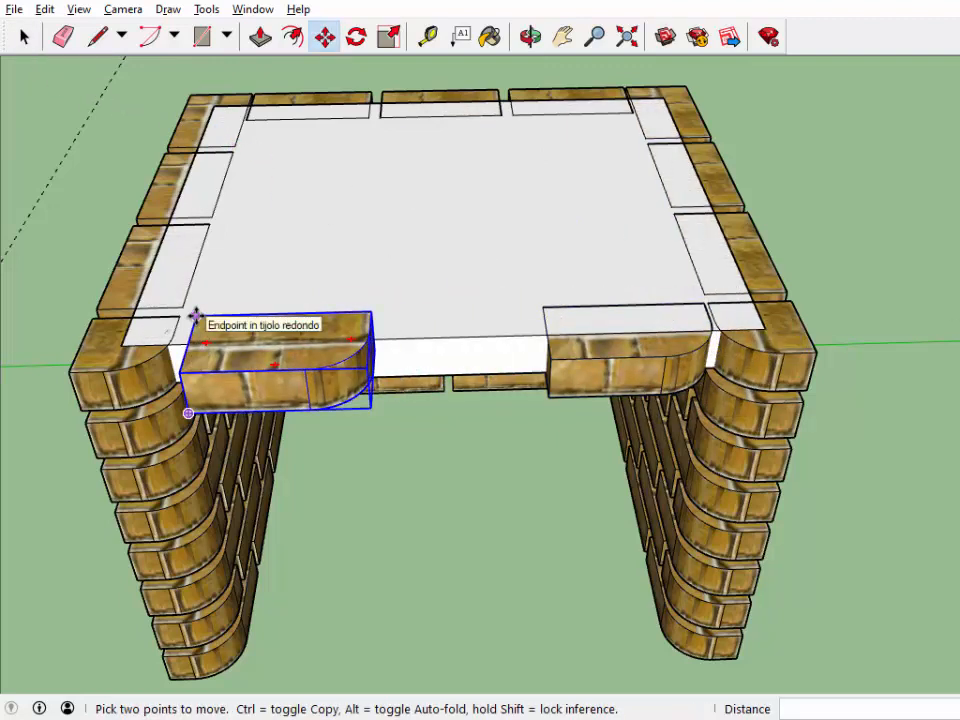
- Mirror the pasted brick along its length with a red-axis scale factor of -1,00
left_click(390, 38)
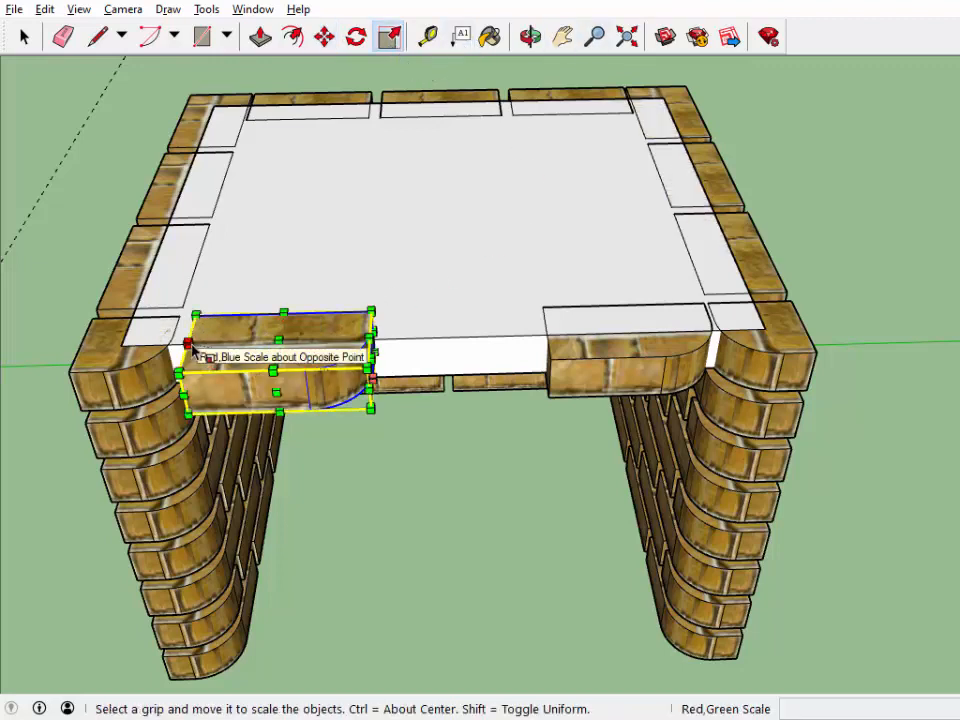
left_click_drag(190, 343, 208, 333)
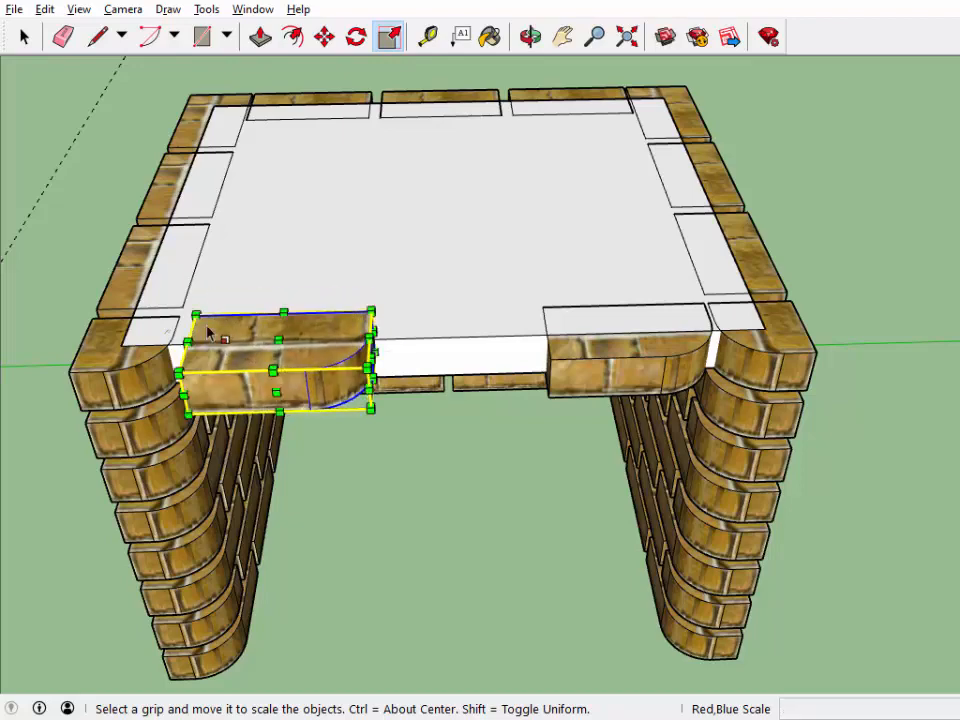
key("o")
left_click_drag(375, 396, 617, 397)
right_click(617, 397)
left_click(620, 395)
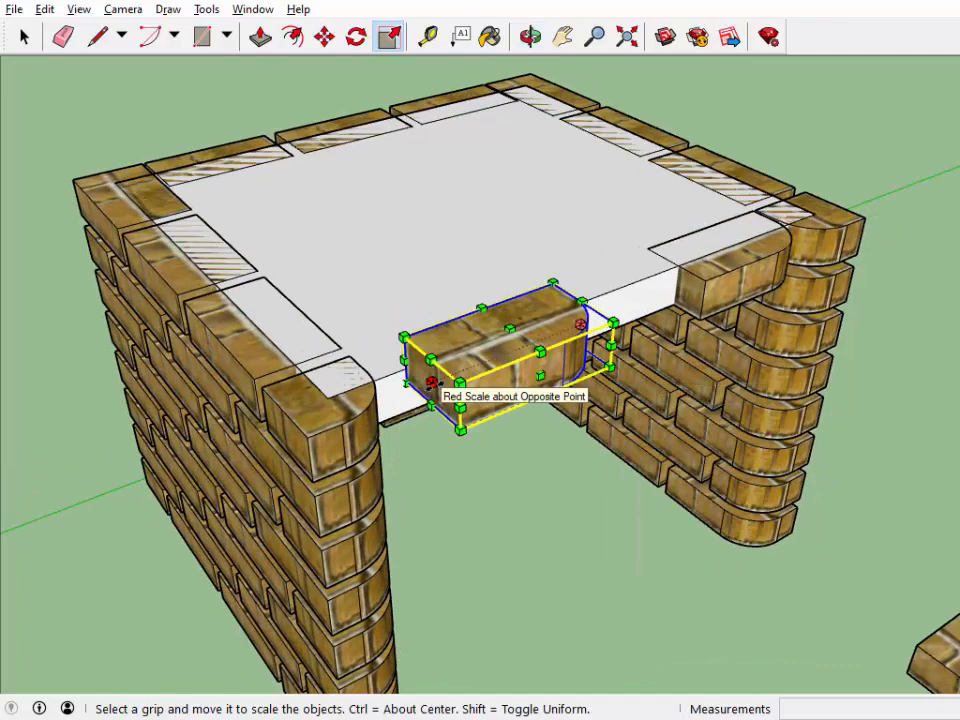
left_click_drag(432, 383, 700, 276)
key("ctrl+z")
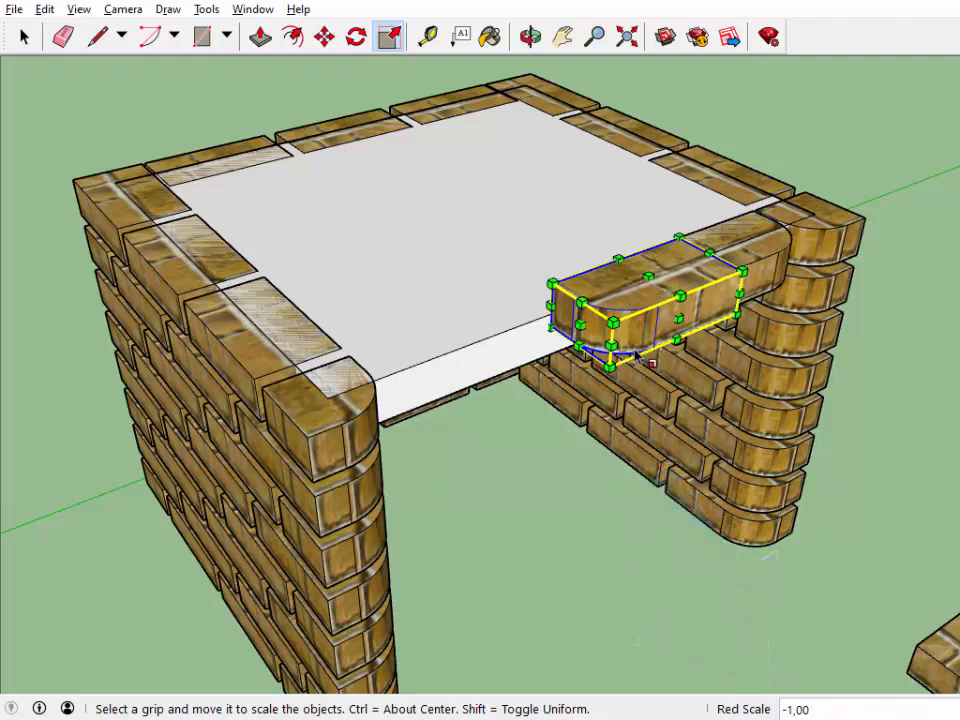
- Move the mirrored brick to the left column's top brick along the slab front, leaving a 0,005 m joint
key("m")
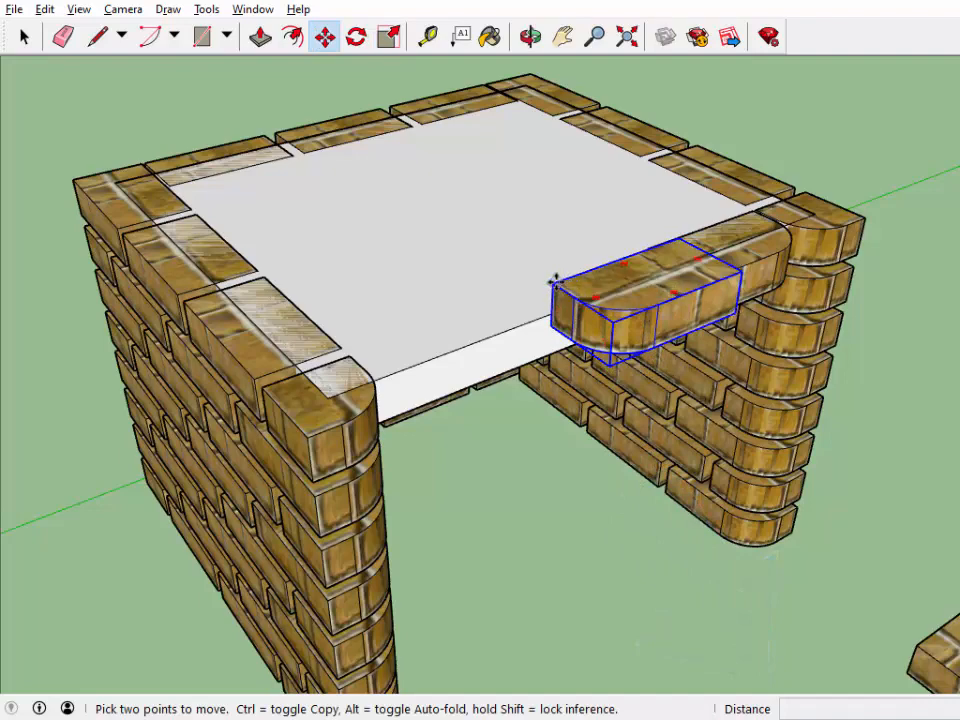
left_click(553, 280)
scroll(389, 385, "up", 5)
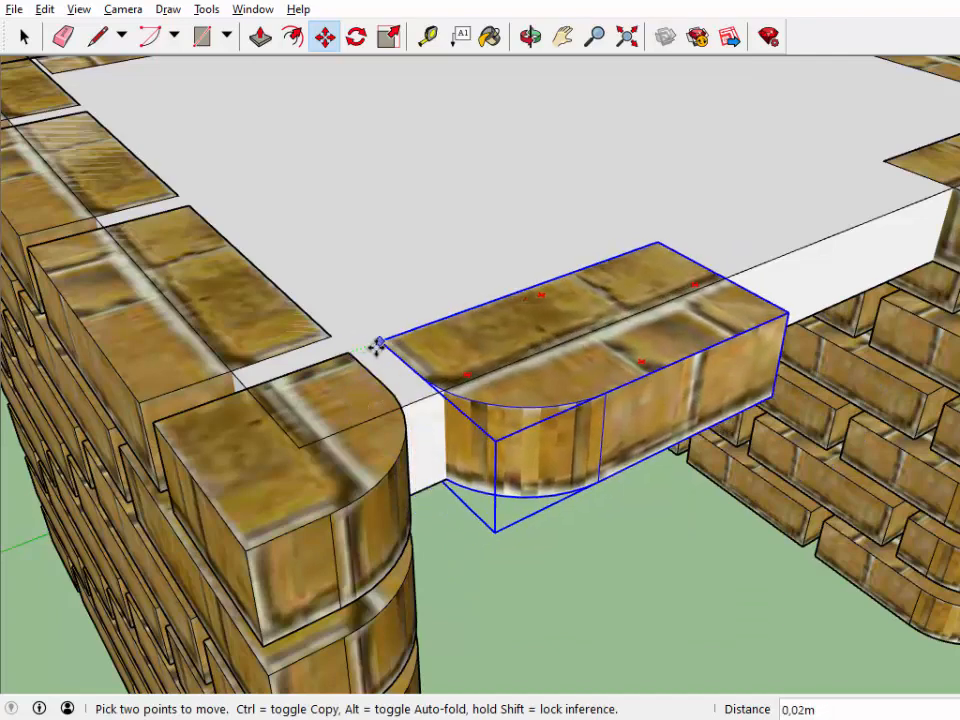
type("0,005")
key("Return")
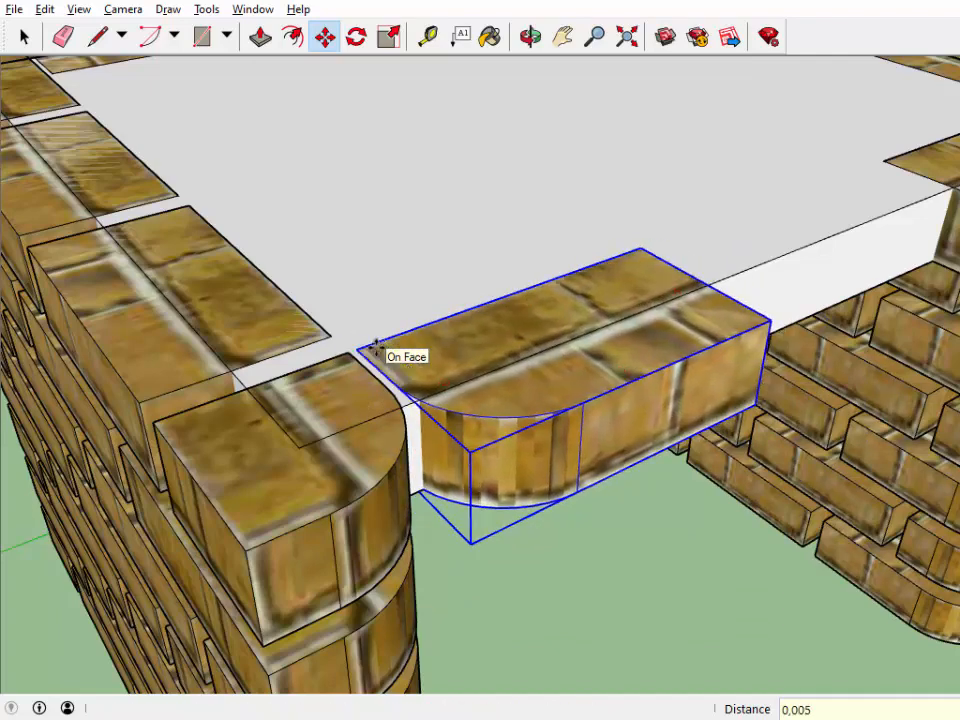
- Copy the middle brick of the back wall's top course and paste it in the open space below the slab
left_click(530, 36)
left_click_drag(632, 183, 342, 272)
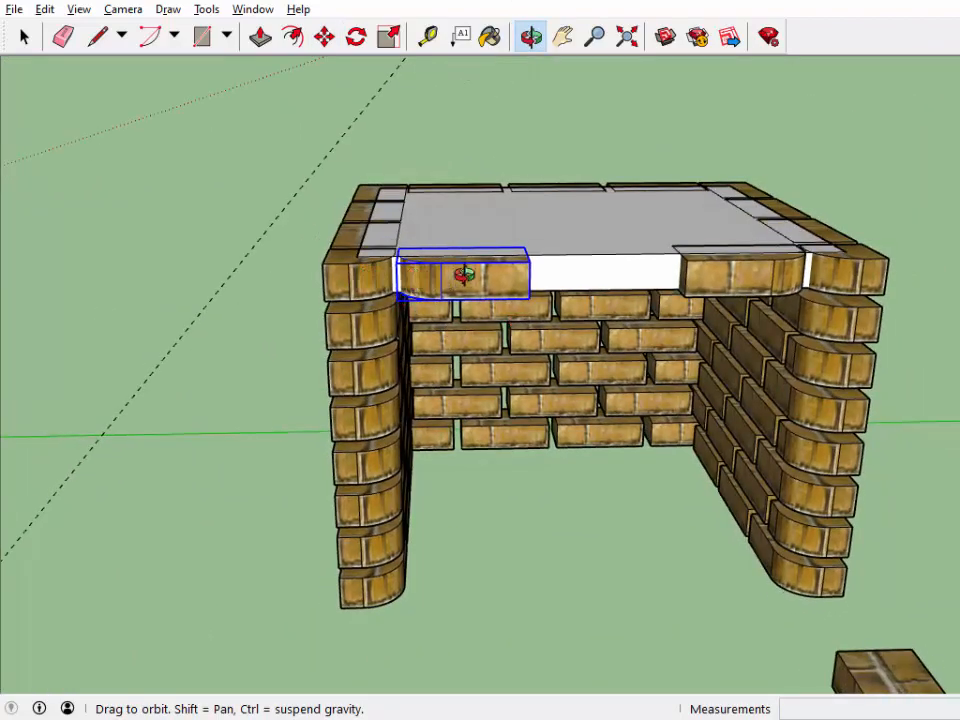
left_click_drag(463, 274, 588, 331)
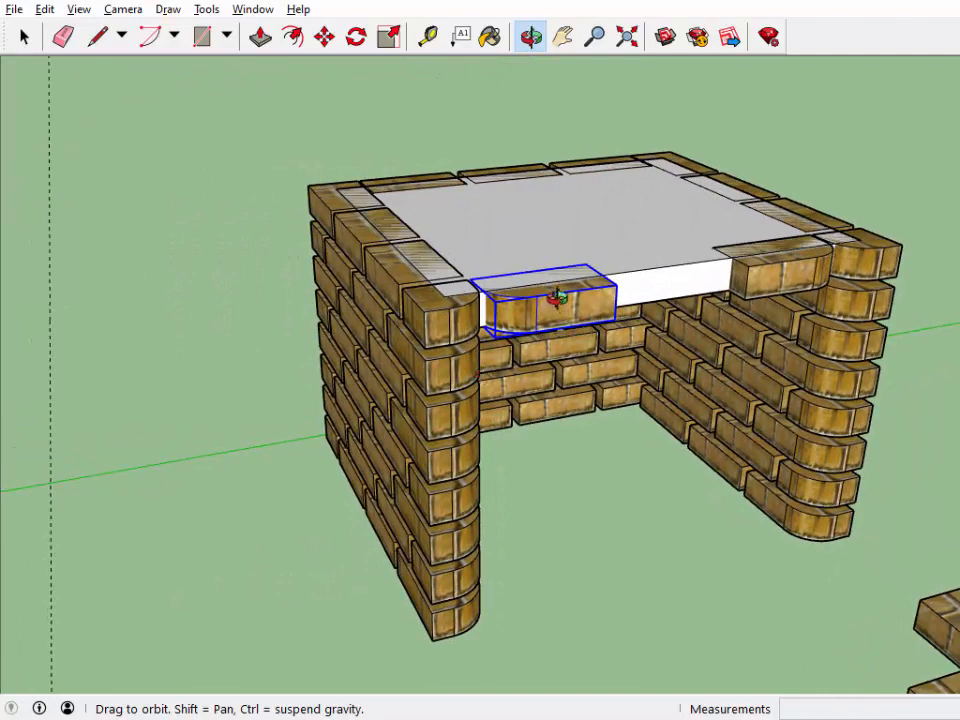
left_click_drag(645, 393, 589, 422)
key("m")
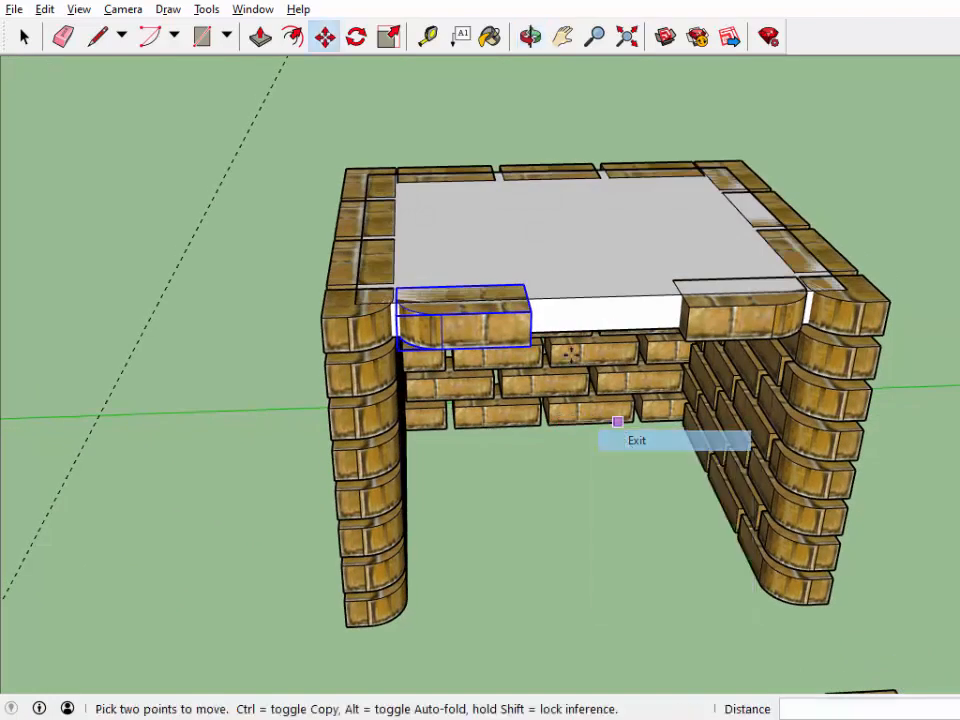
left_click(25, 36)
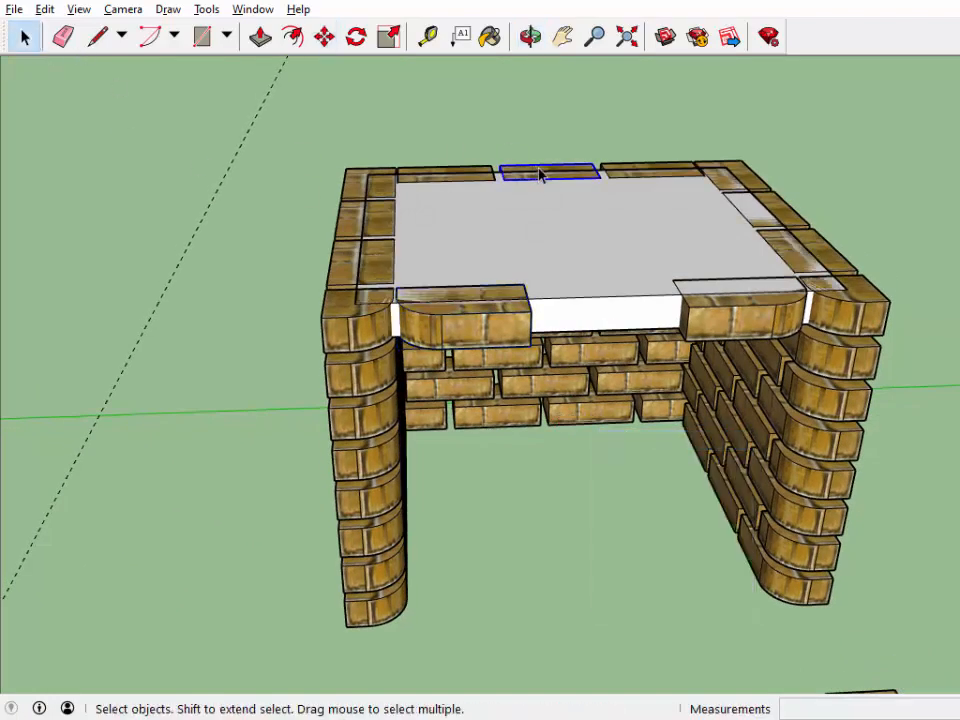
key("ctrl+c")
key("ctrl+v")
left_click(583, 488)
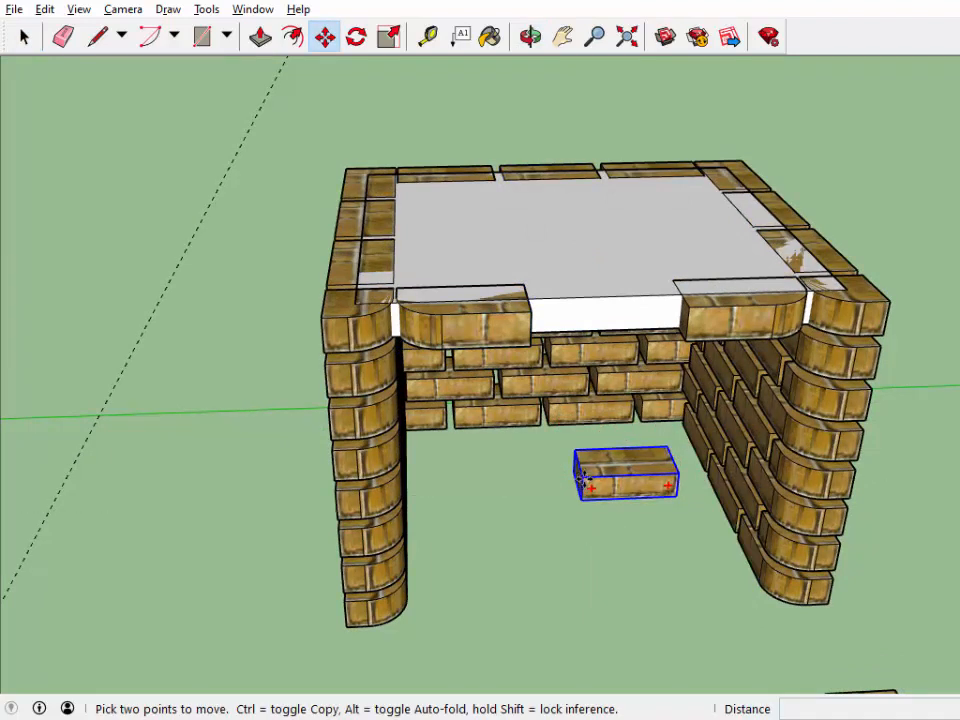
- Move the copied brick against the left rounded brick in the slab's front row, then offset it 0,02 m along the green axis
left_click(581, 481)
left_click(531, 312)
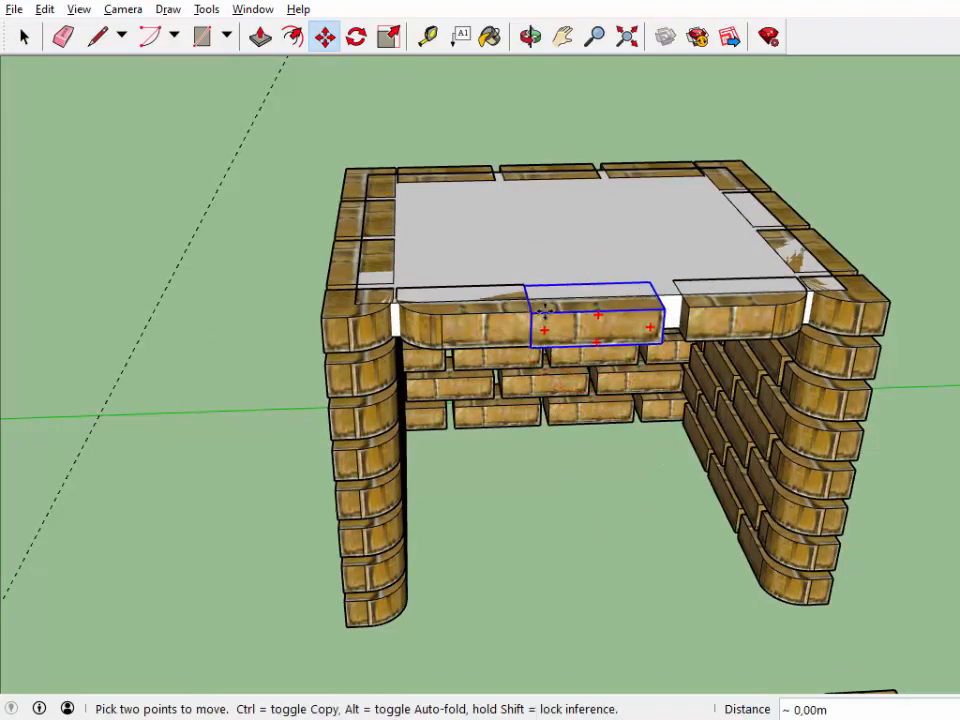
left_click(549, 305)
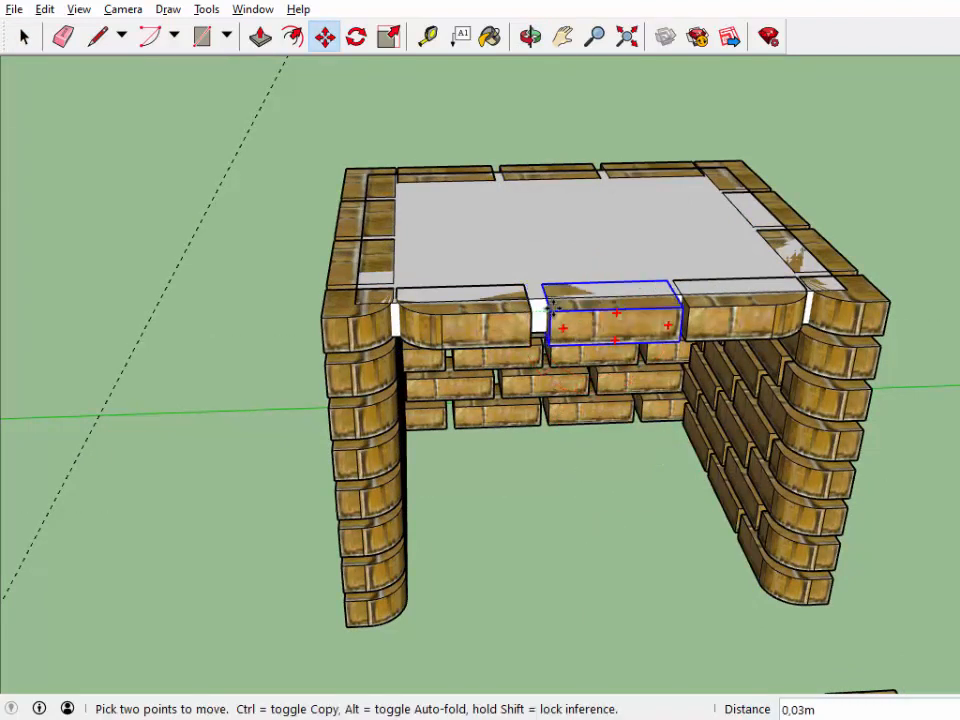
left_click(552, 305)
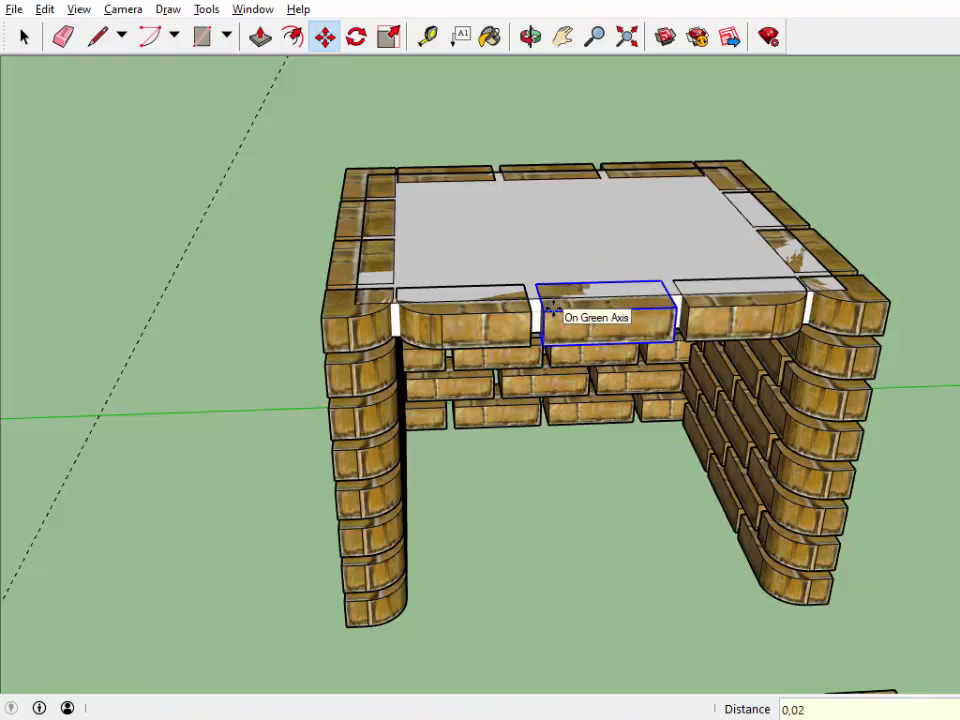
- Copy the left column's top rounded brick and paste it in the open space below the slab
left_click(530, 36)
left_click_drag(610, 330, 345, 406)
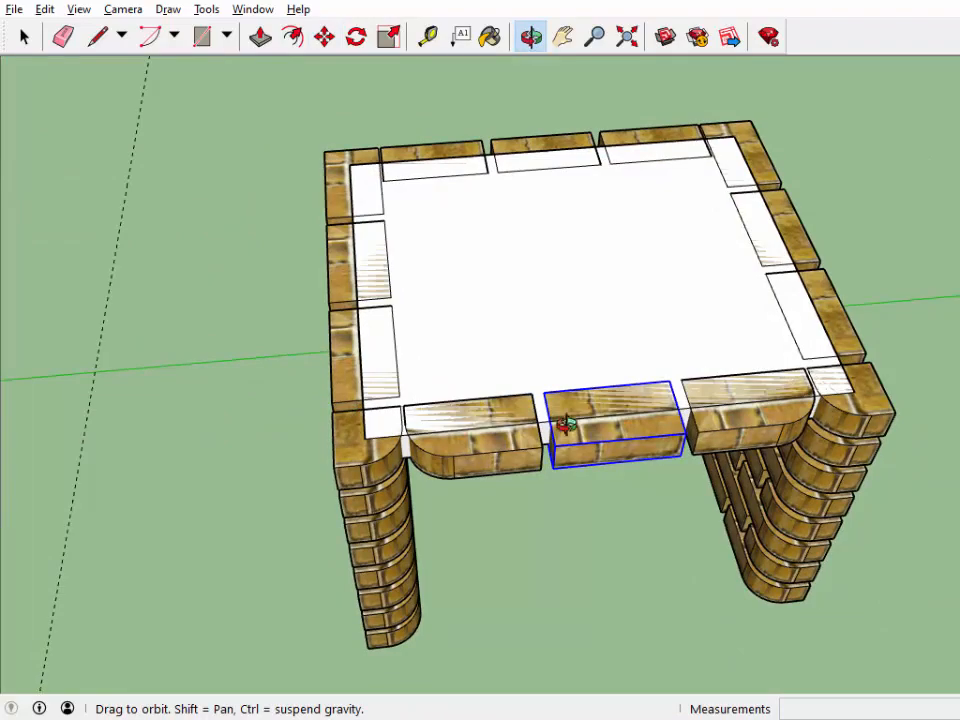
left_click_drag(566, 425, 592, 536)
right_click(592, 536)
left_click(622, 547)
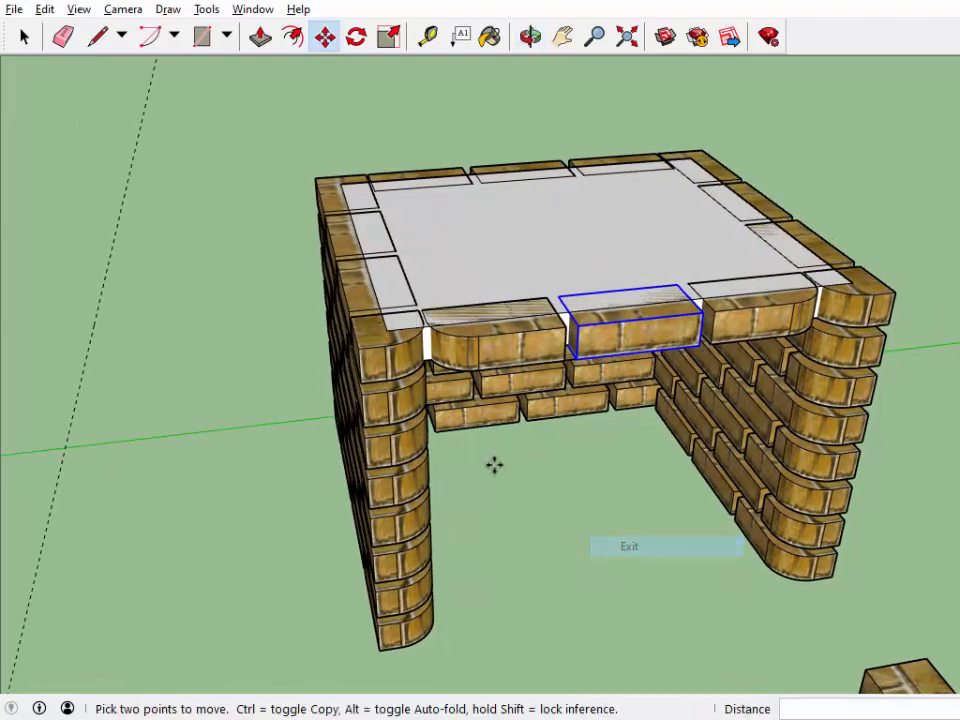
left_click(24, 36)
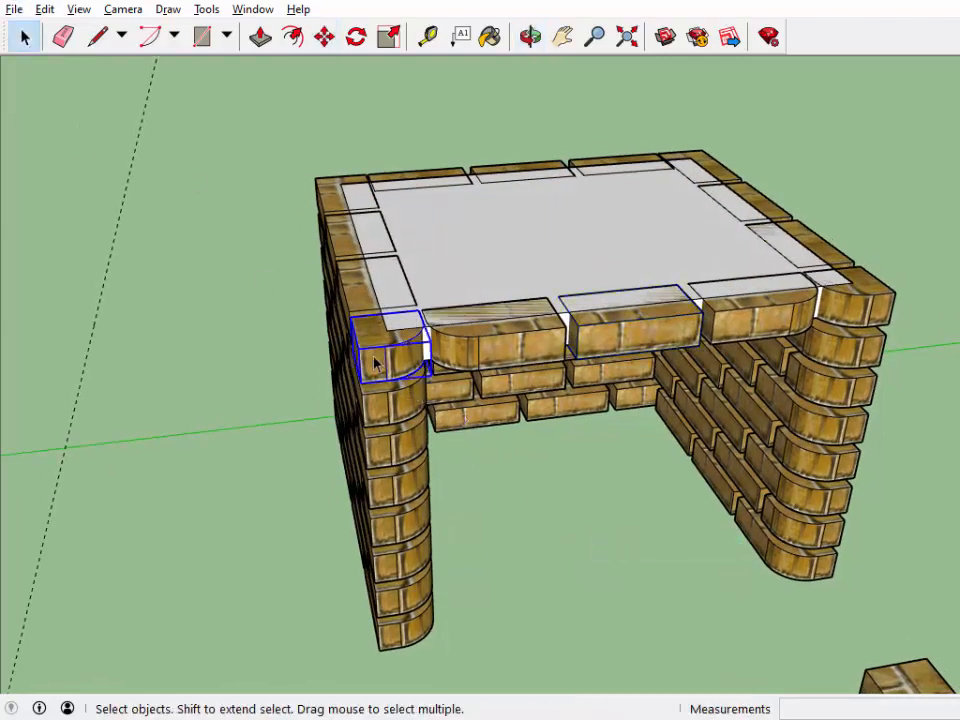
key("ctrl+c")
key("ctrl+v")
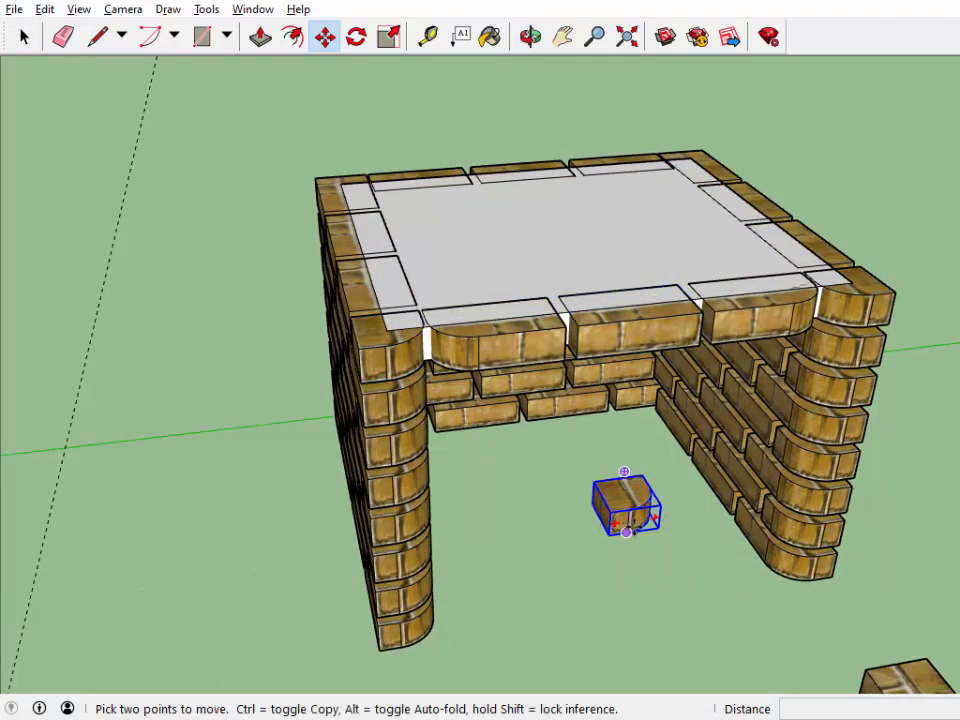
left_click(634, 530)
- Rotate the pasted brick 90° about the red axis so it stands upright with its rounded corner at the bottom
key("q")
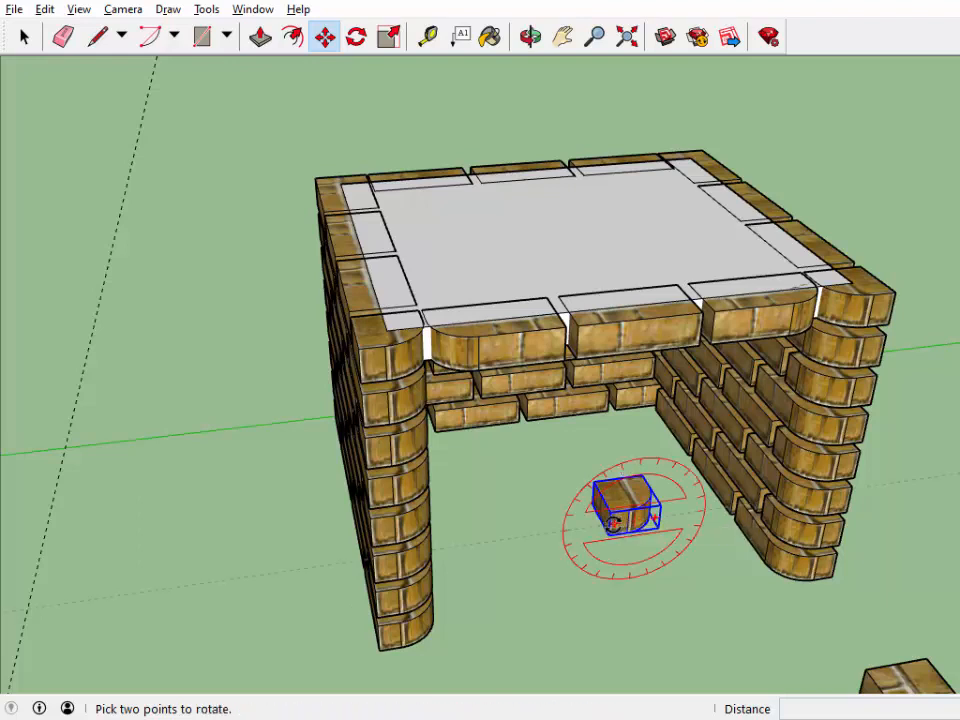
left_click(655, 517)
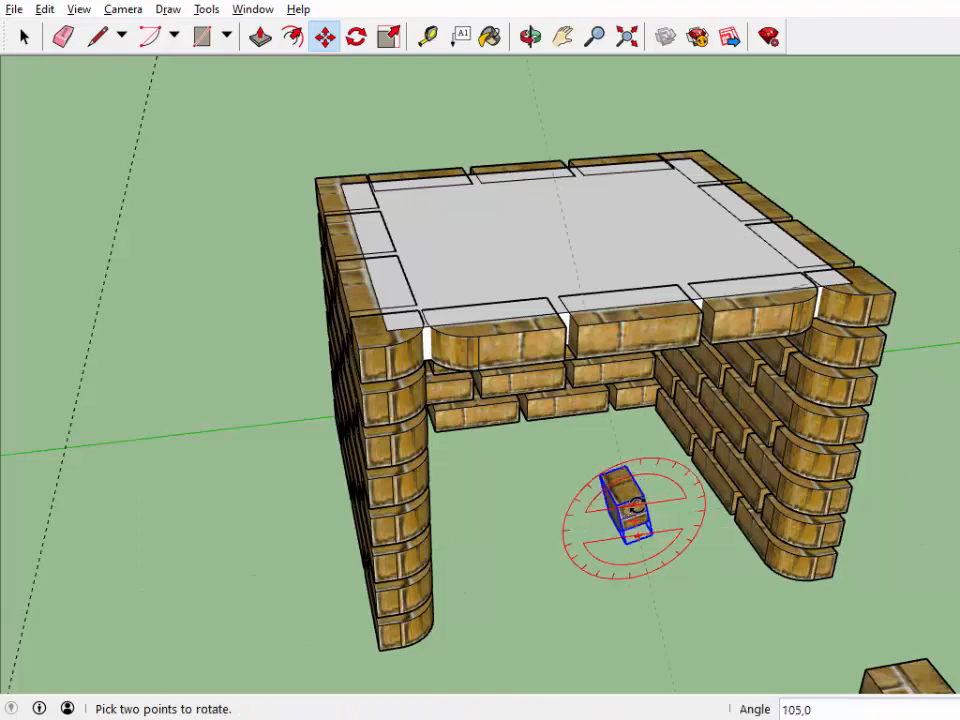
left_click(638, 507)
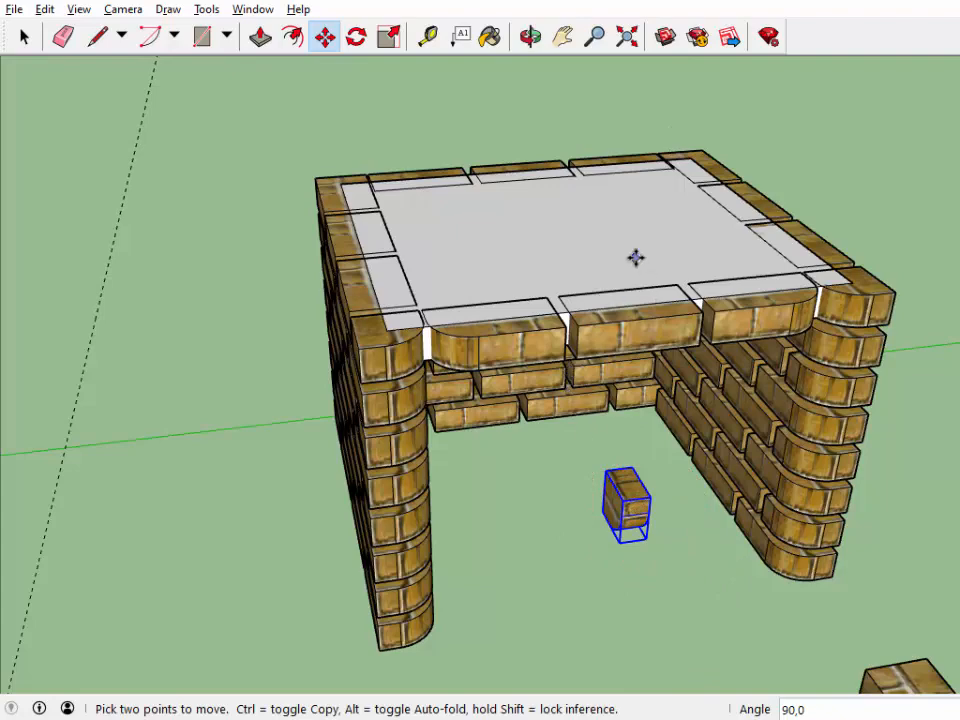
- Move the upright brick by its top front edge to the lower front edge of the front row's middle brick
mouse_move(636, 506)
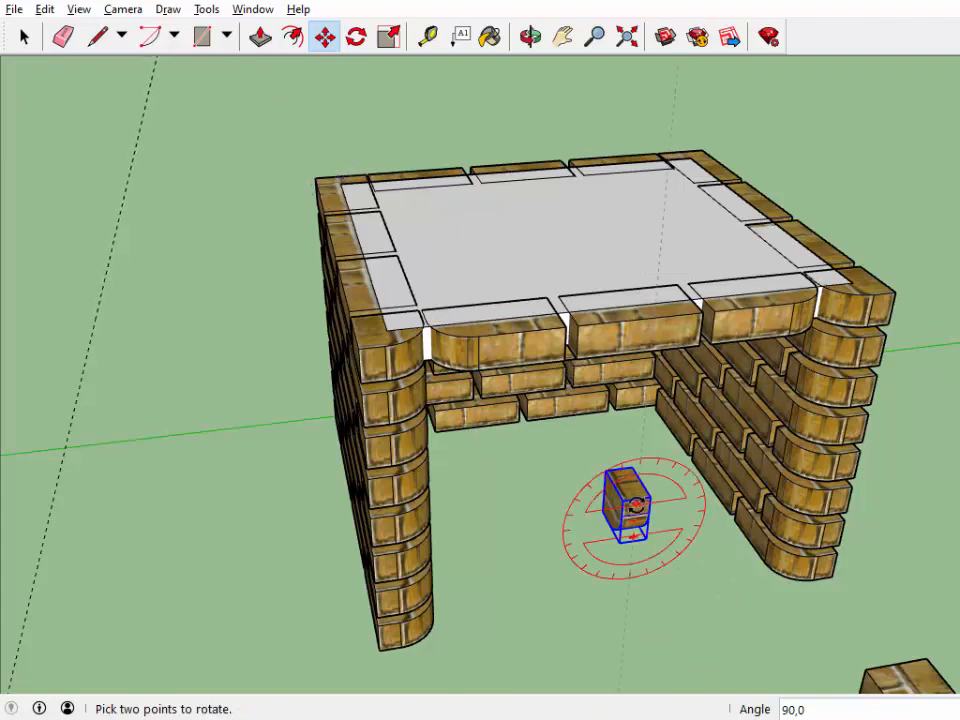
scroll(636, 506, "up", 6)
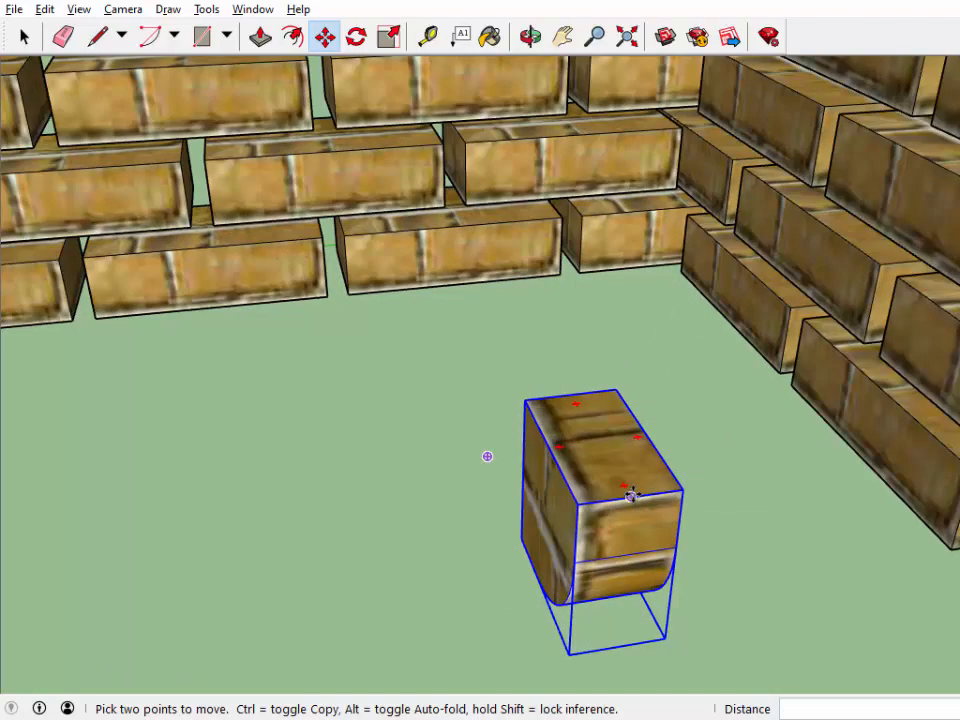
left_click(630, 494)
scroll(673, 456, "down", 8)
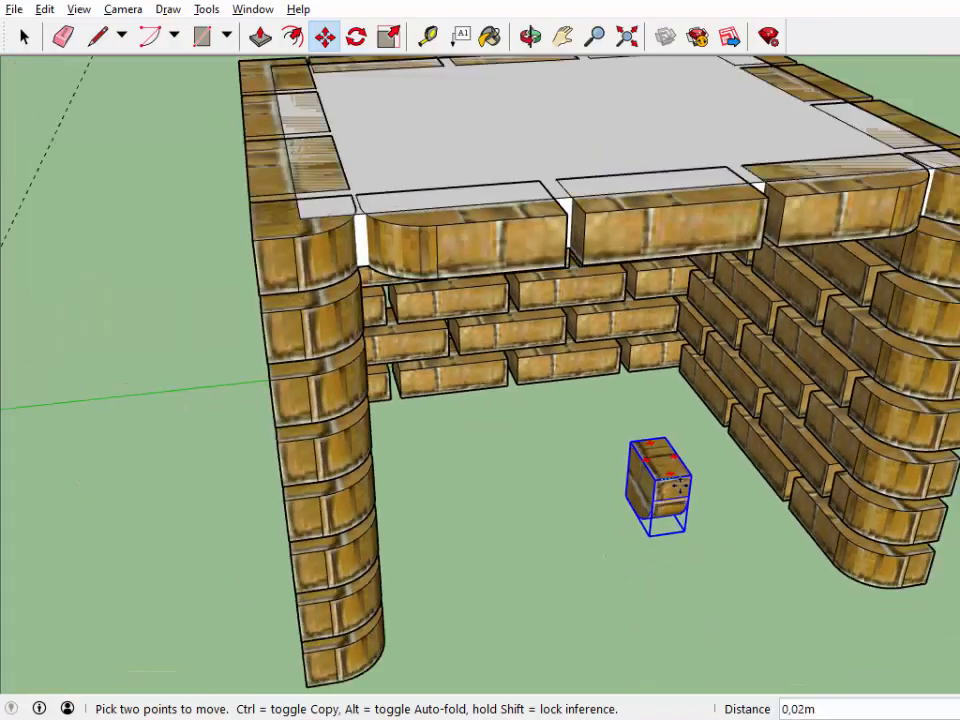
scroll(660, 275, "up", 6)
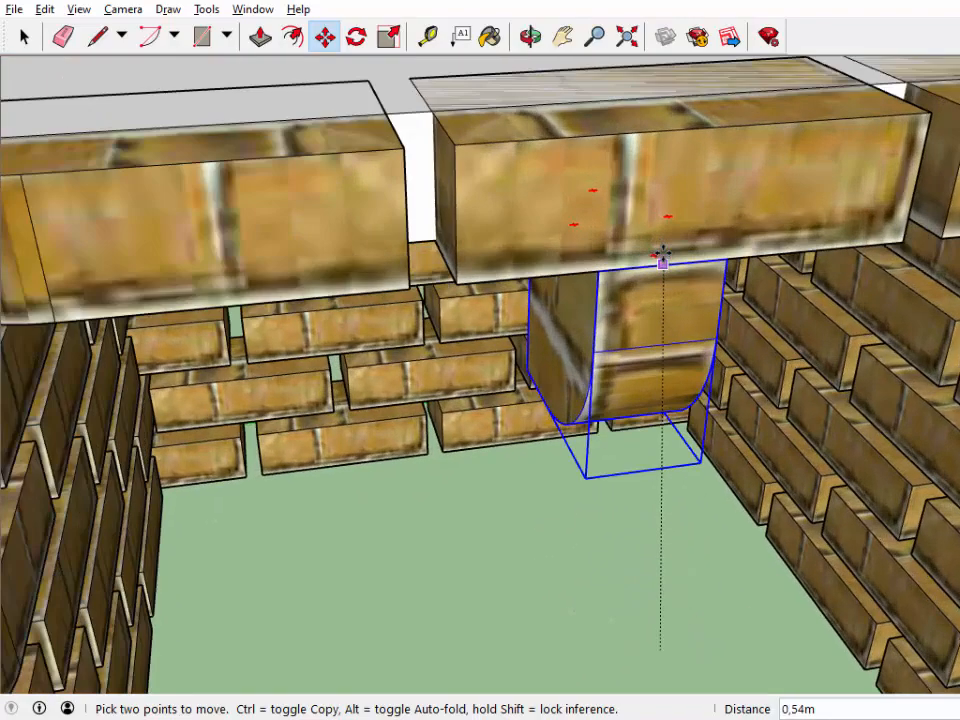
left_click(689, 262)
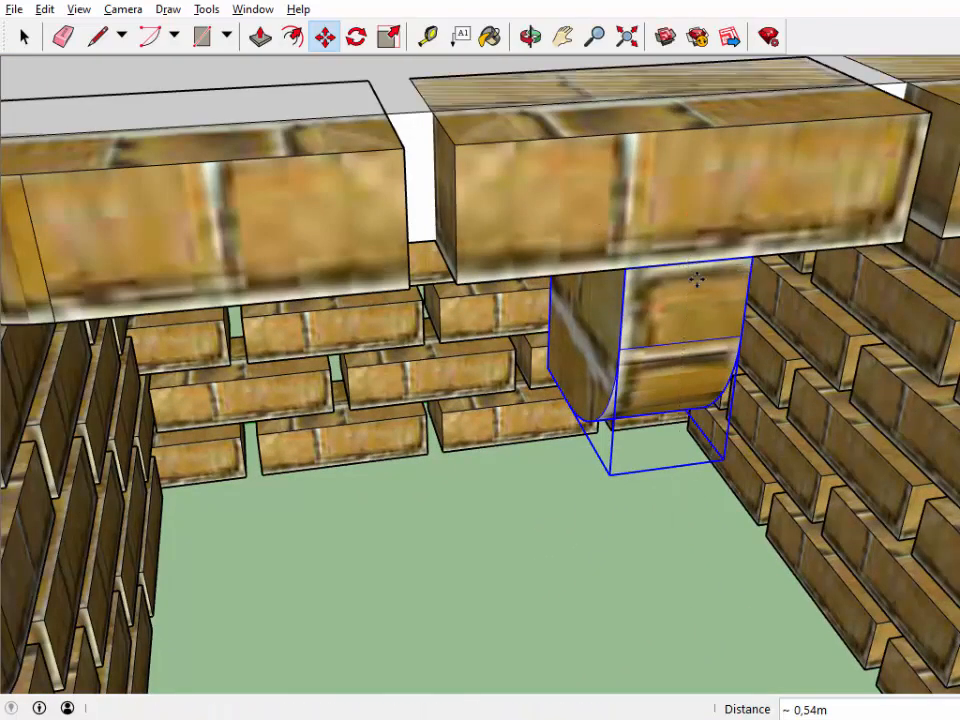
- Lower the upright brick 0,02 m to leave a joint beneath the slab's front row
left_click(530, 38)
scroll(630, 380, "down", 10)
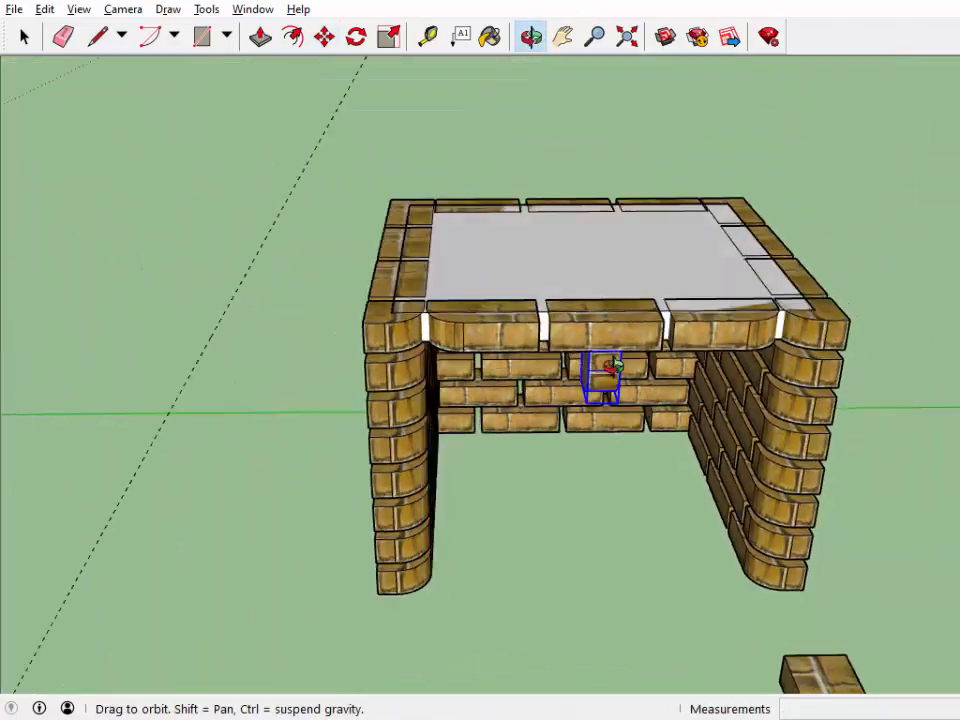
mouse_move(606, 368)
left_mouse_down()
mouse_move(545, 352)
mouse_move(489, 364)
mouse_move(371, 306)
mouse_move(307, 312)
mouse_move(750, 317)
mouse_move(795, 415)
left_mouse_up()
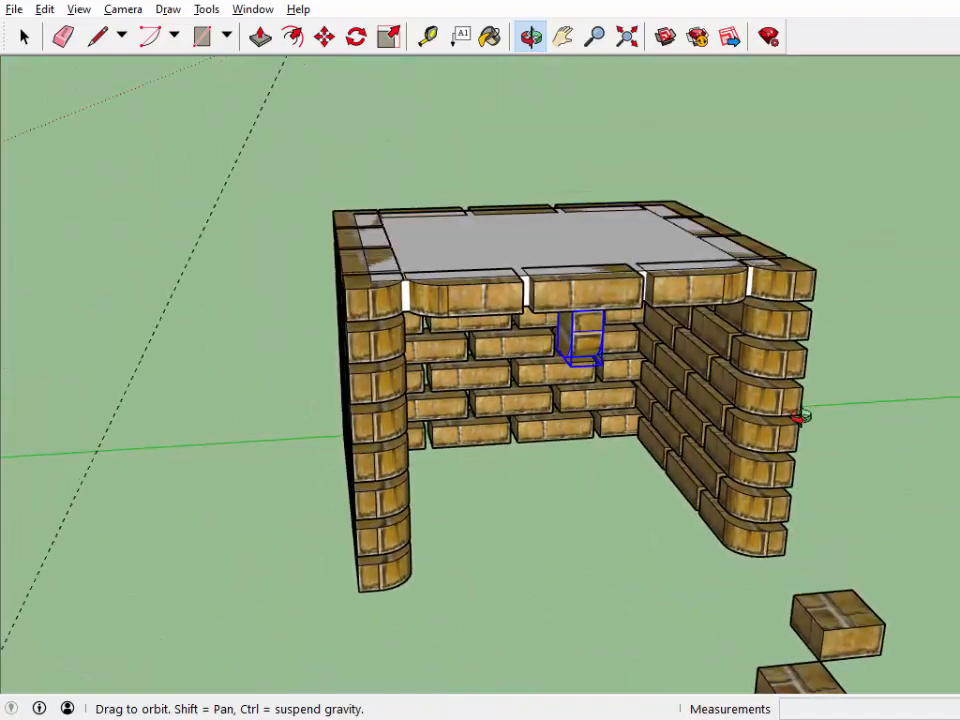
scroll(594, 320, "up", 5)
scroll(594, 320, "down", 3)
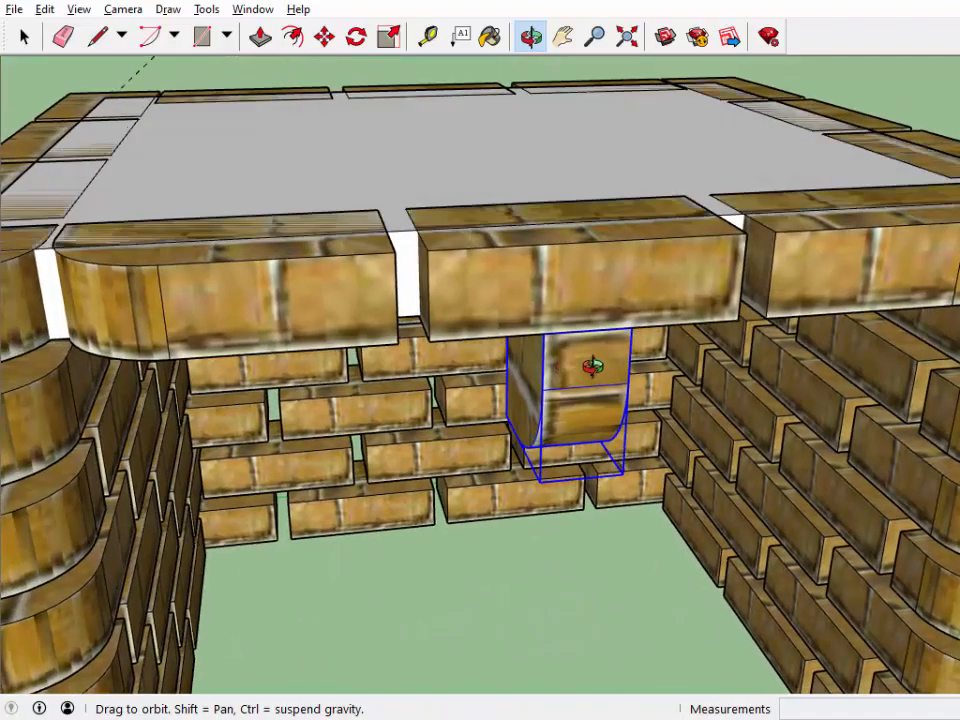
scroll(579, 343, "up", 3)
right_click(603, 365)
left_click(622, 361)
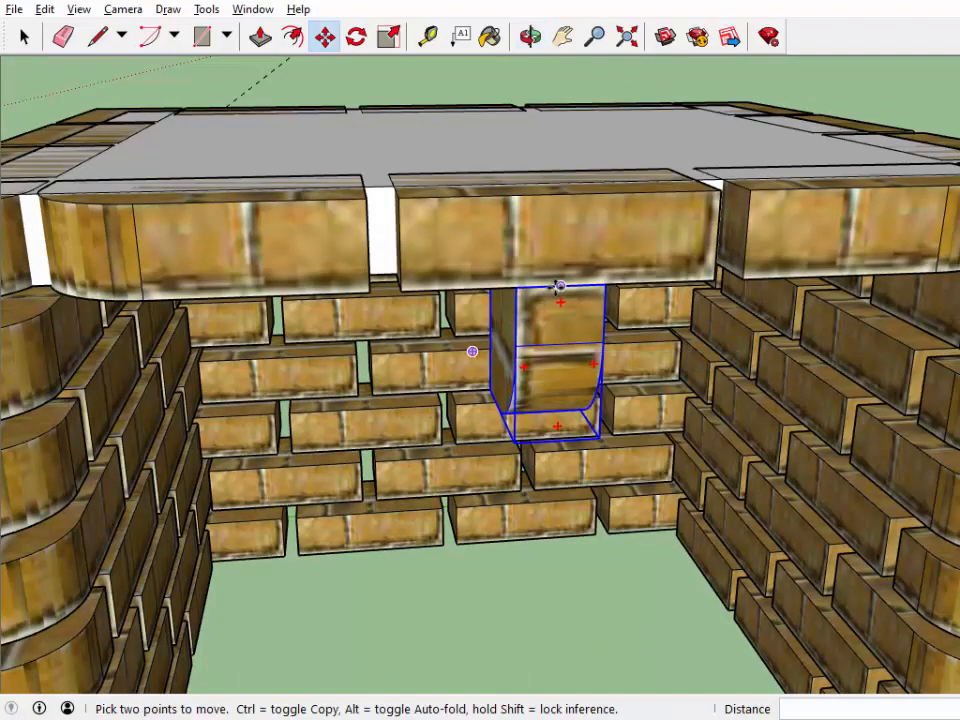
left_click(559, 285)
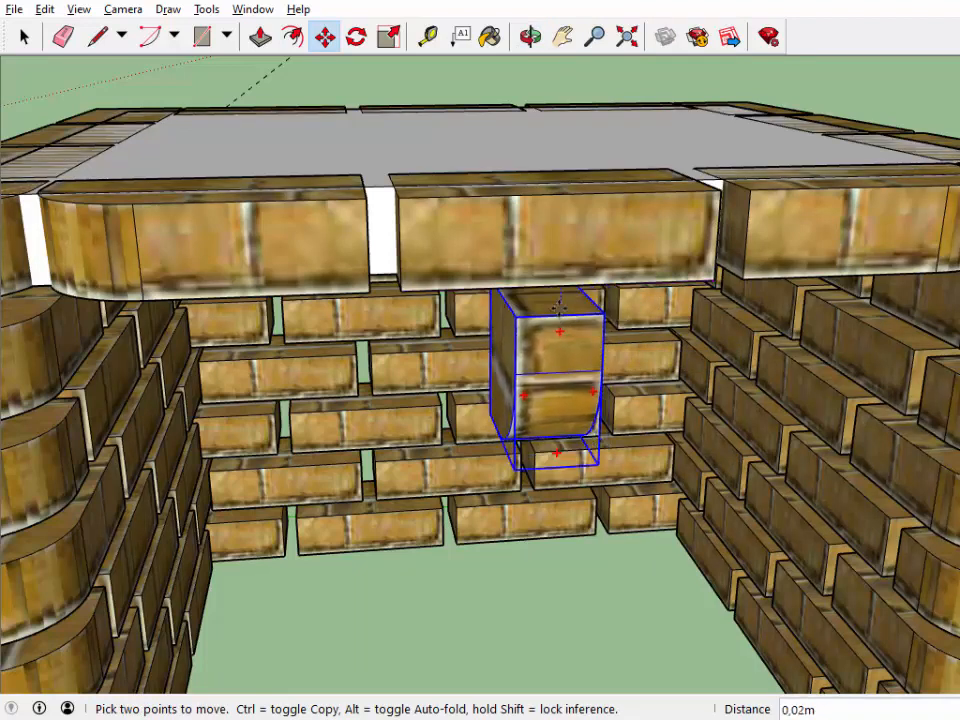
left_click(557, 305)
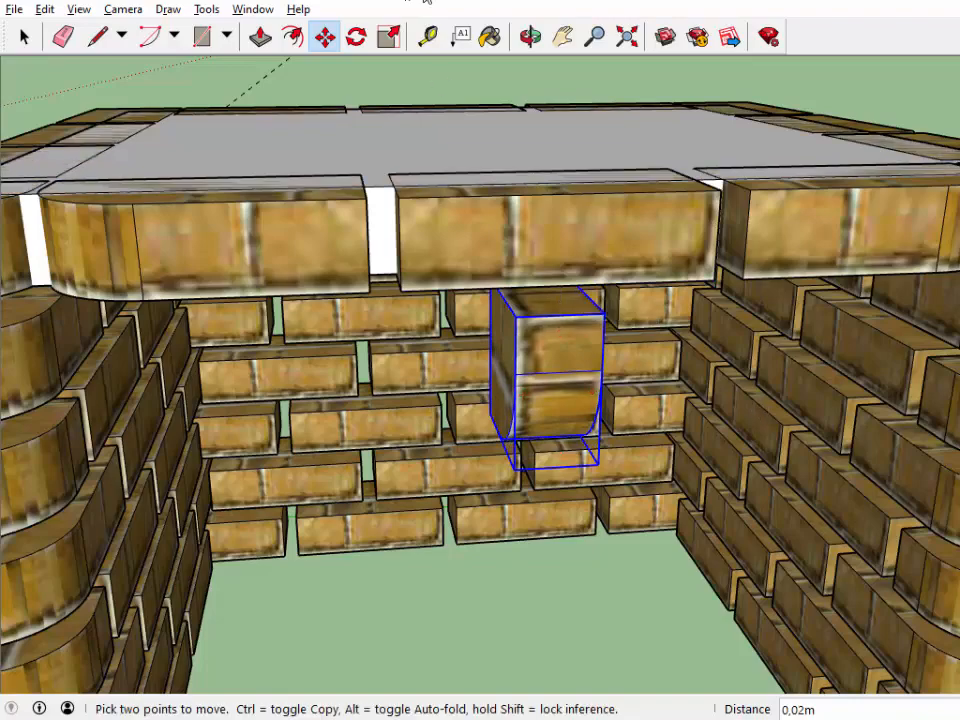
- Copy the upright brick 0,08 m along the green axis toward the right column and repeat the copy seven times (*7)
left_click(531, 36)
left_click_drag(681, 315, 476, 256)
scroll(455, 316, "down", 3)
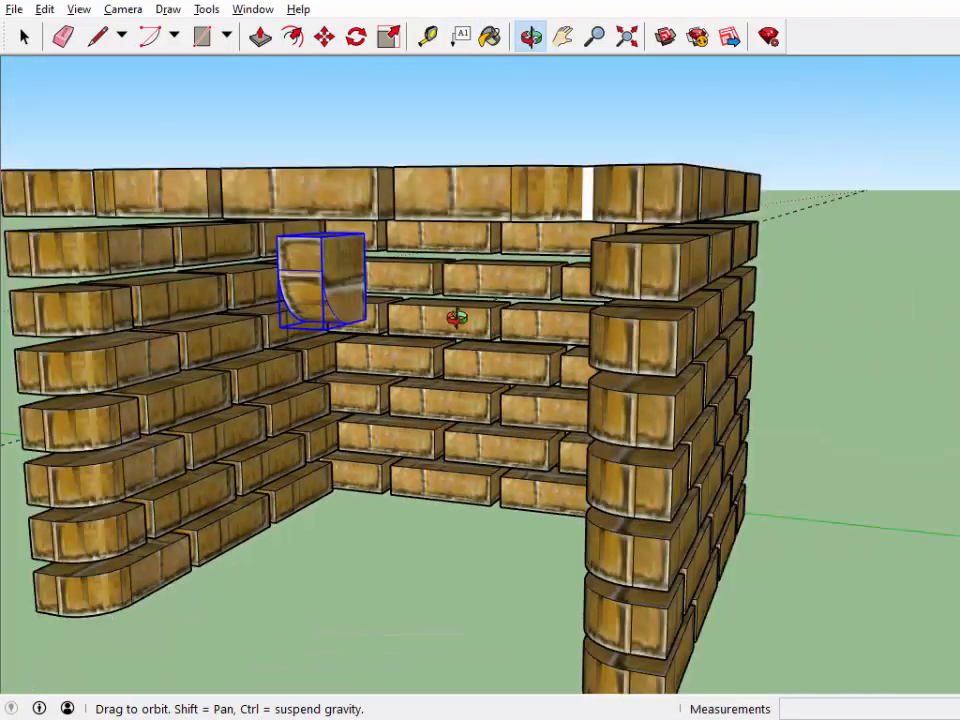
left_click_drag(388, 313, 525, 399)
right_click(535, 406)
left_click(570, 420)
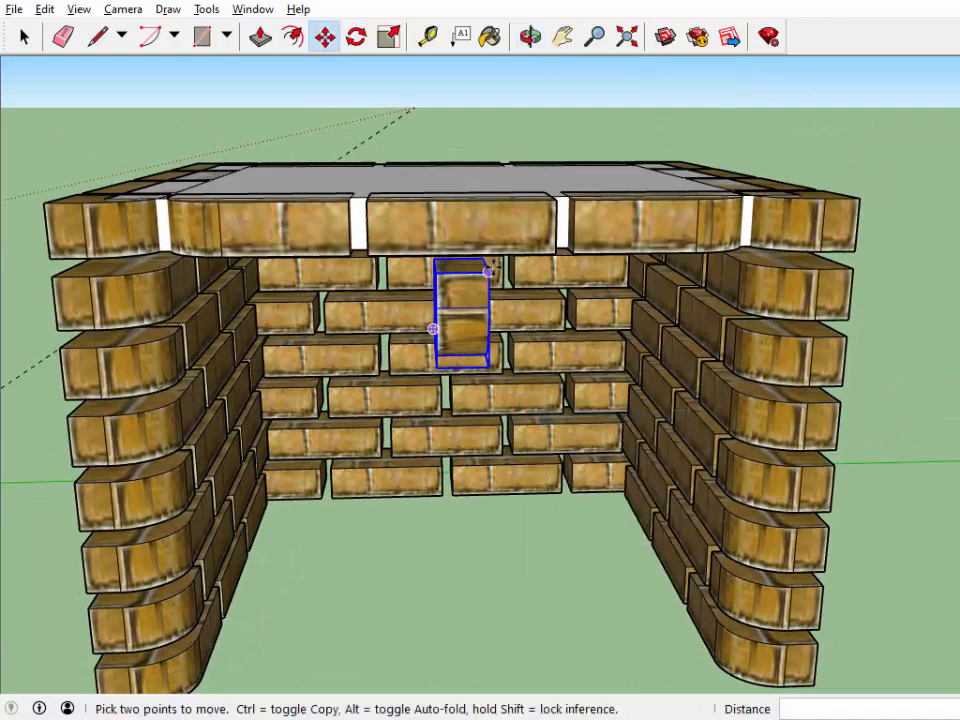
left_click(487, 271)
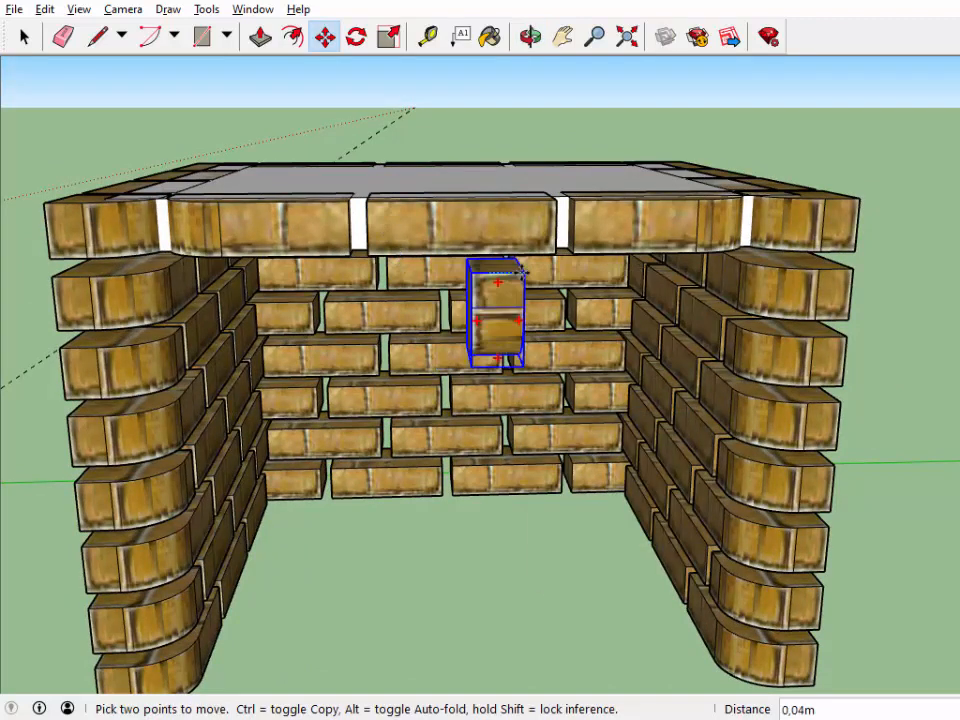
key("ctrl")
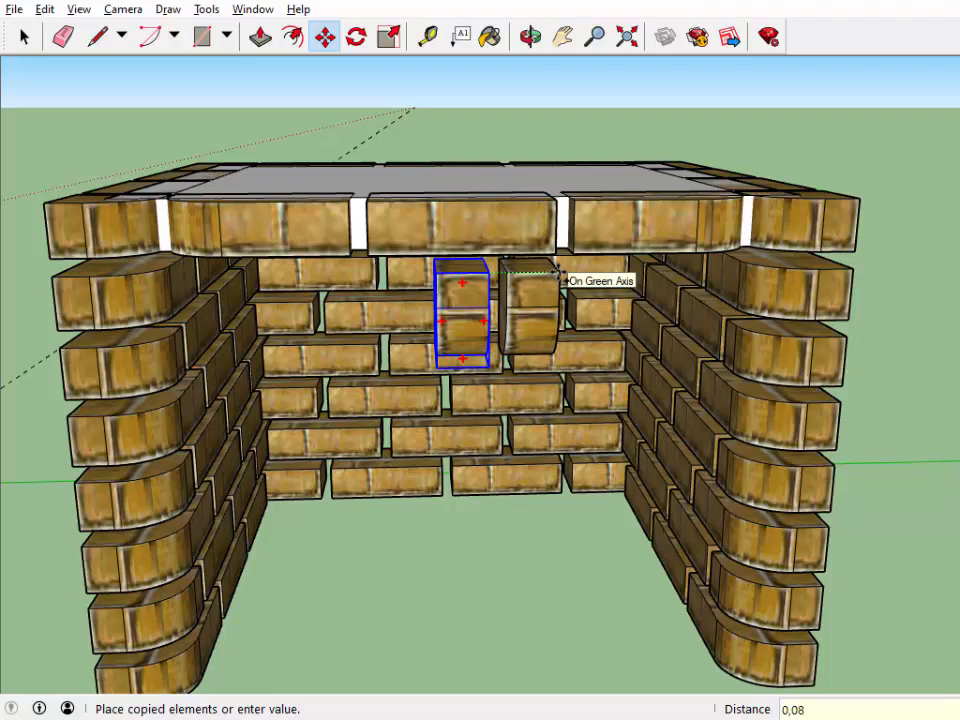
left_click(558, 271)
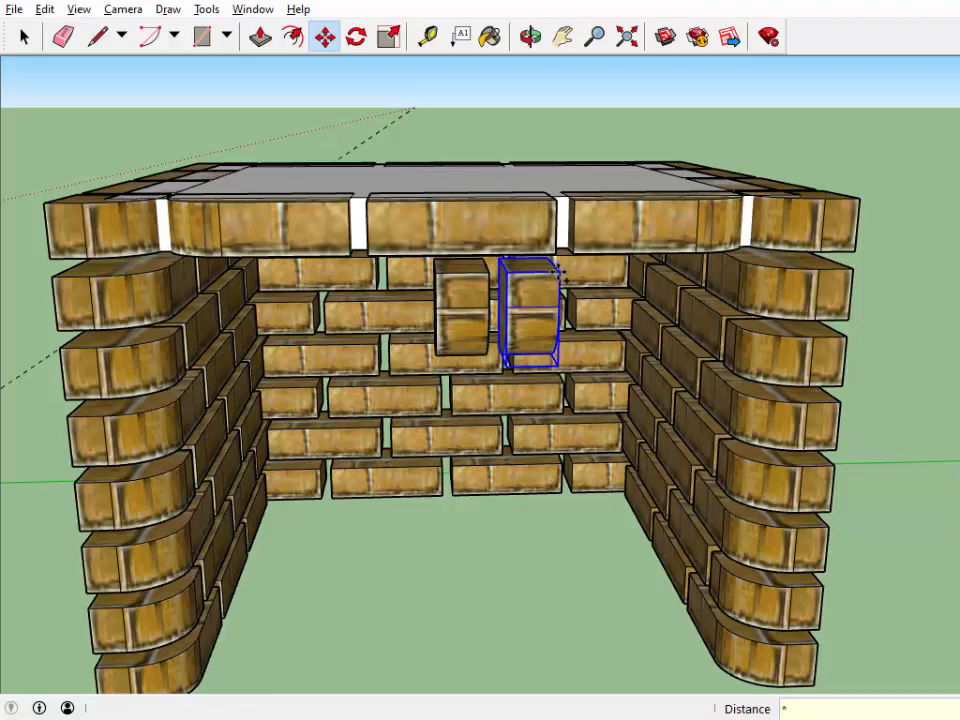
key("Return")
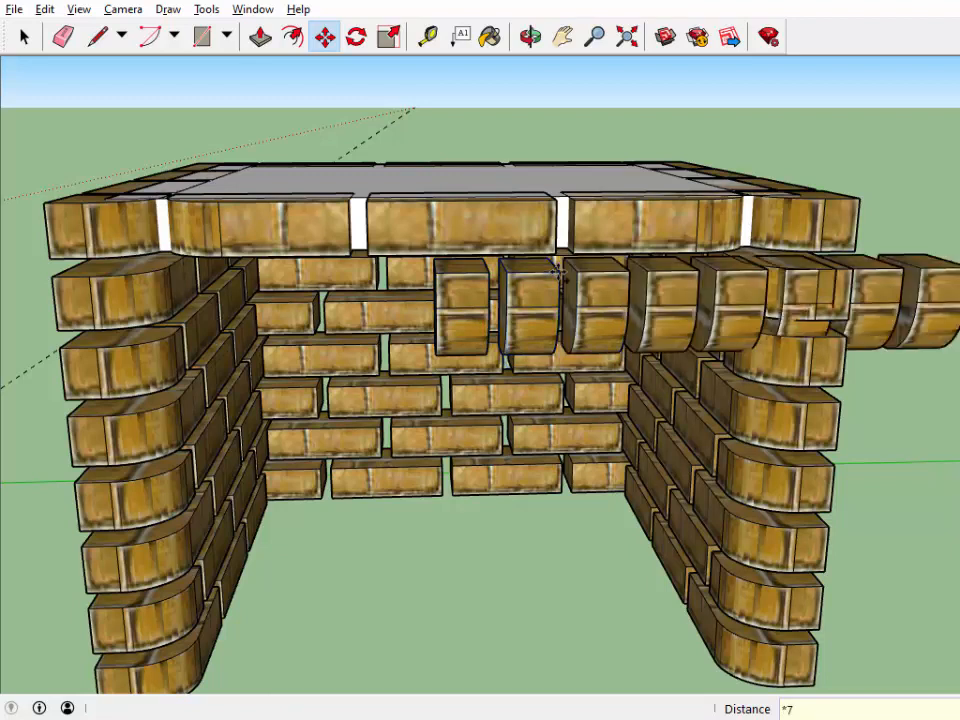
- Delete the three surplus upright bricks that overlap or extend past the right column
left_click(530, 37)
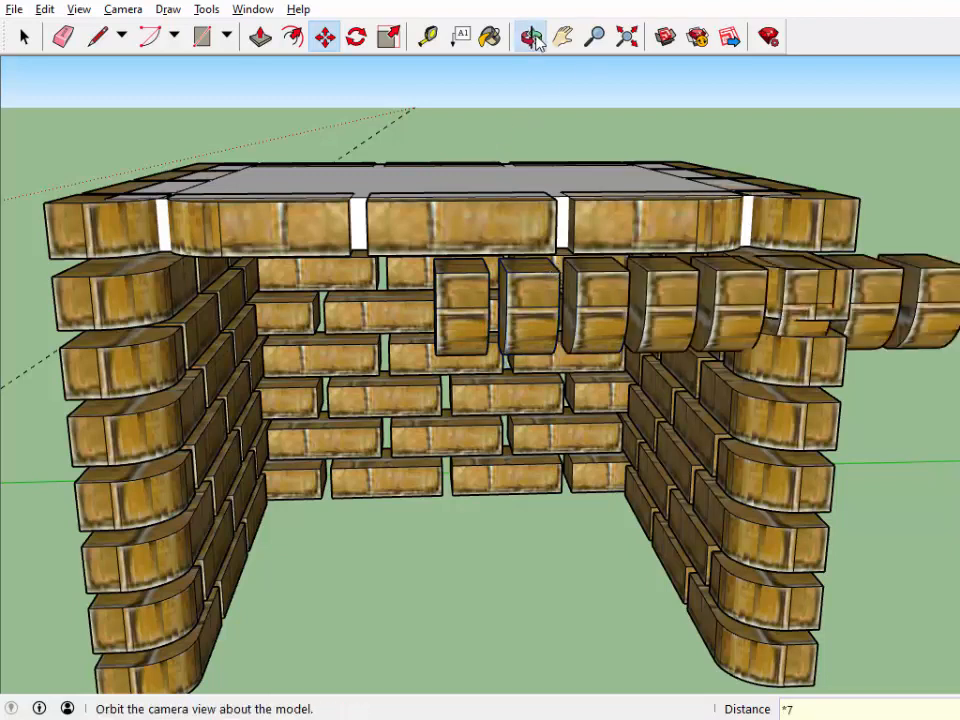
left_click_drag(532, 375, 775, 365)
key("space")
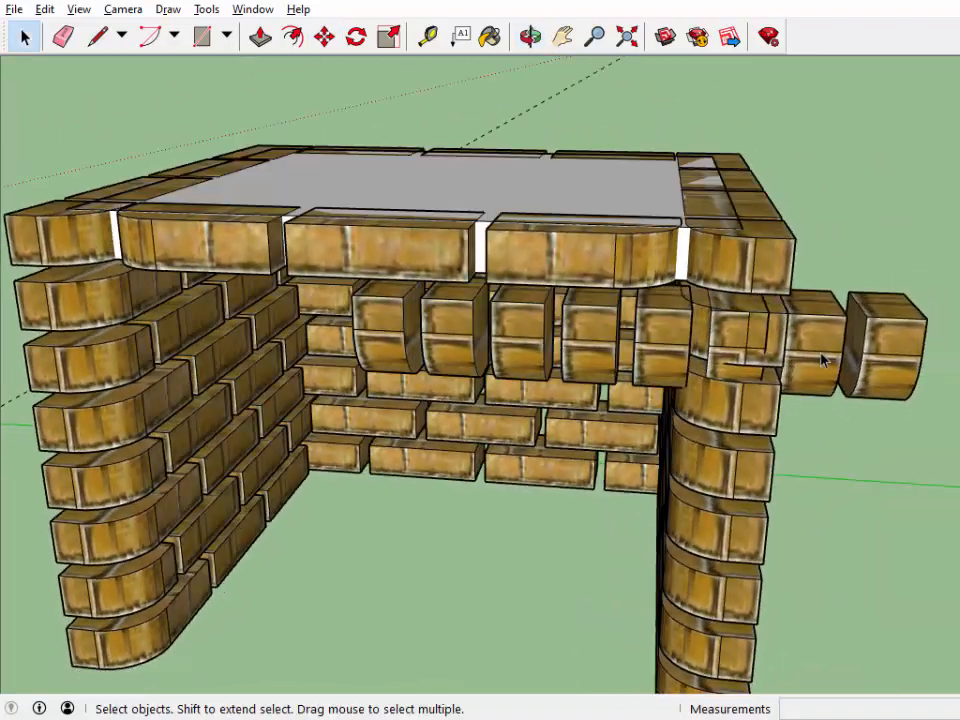
left_click(822, 360)
key("Delete")
left_click(879, 366)
key("Delete")
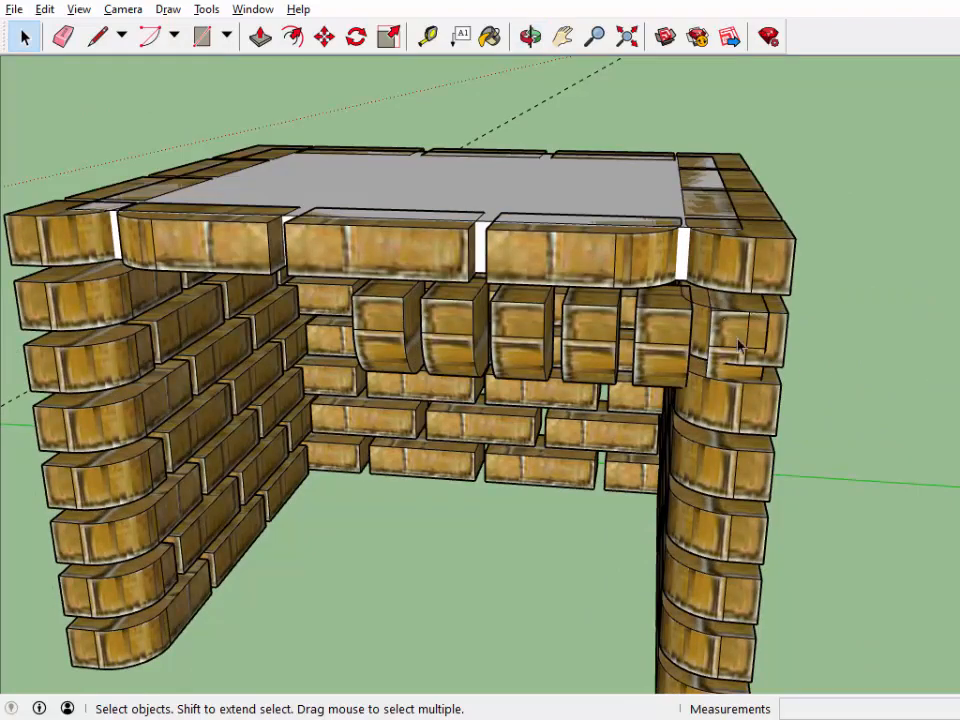
left_click(758, 343)
key("Delete")
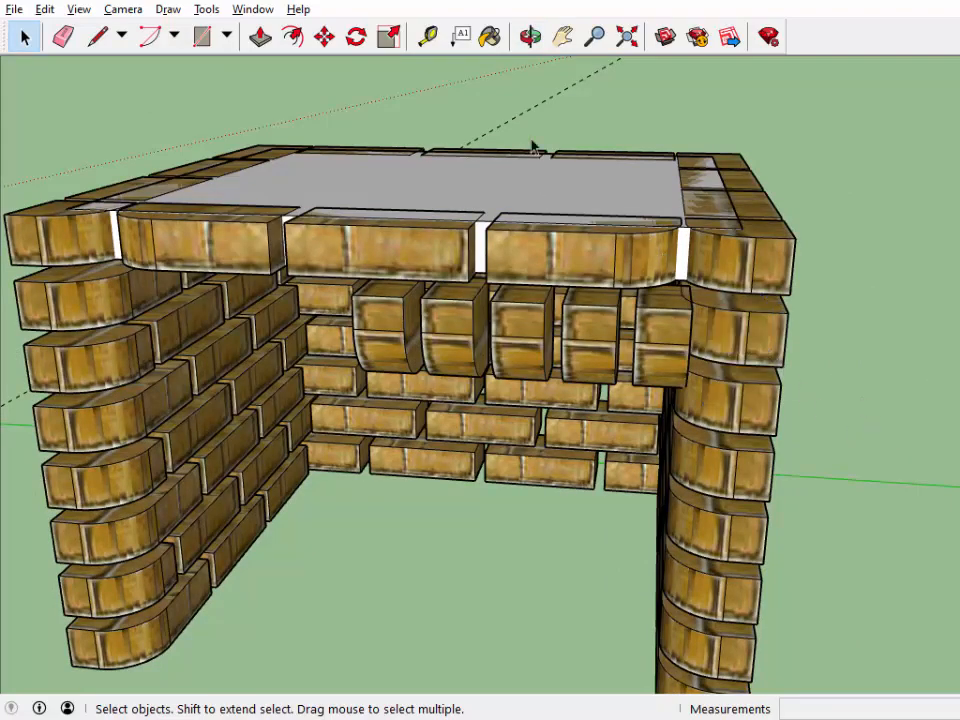
- Copy the leftmost upright brick 0,08 m along the green axis toward the left column and repeat the copy four times (*4)
left_click(530, 37)
left_click_drag(621, 358, 520, 468)
right_click(476, 525)
left_click(495, 537)
left_click(489, 377)
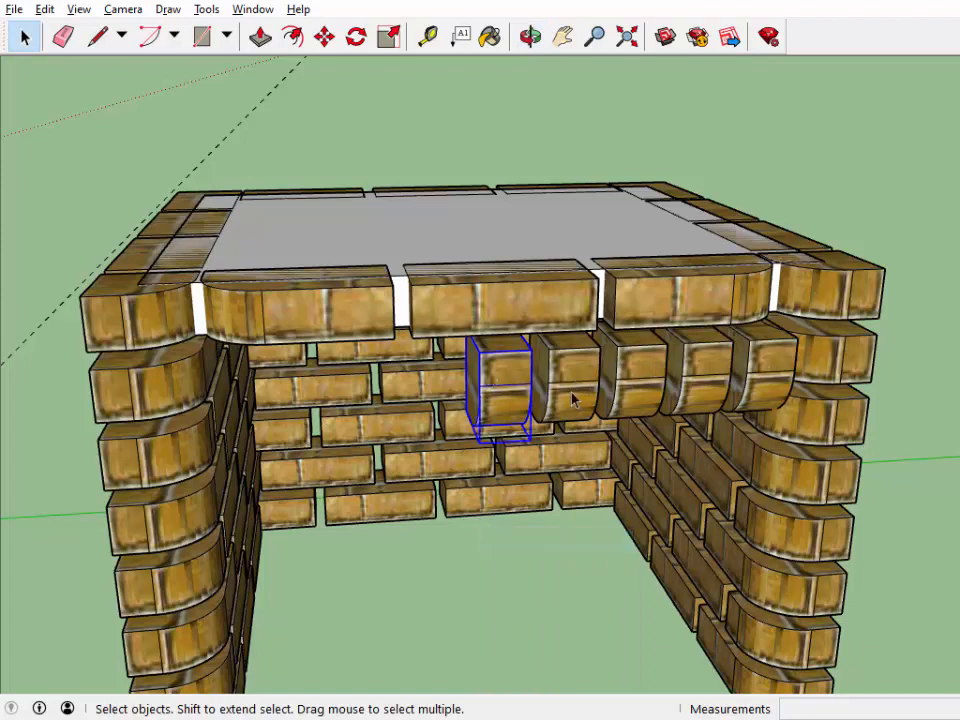
key("m")
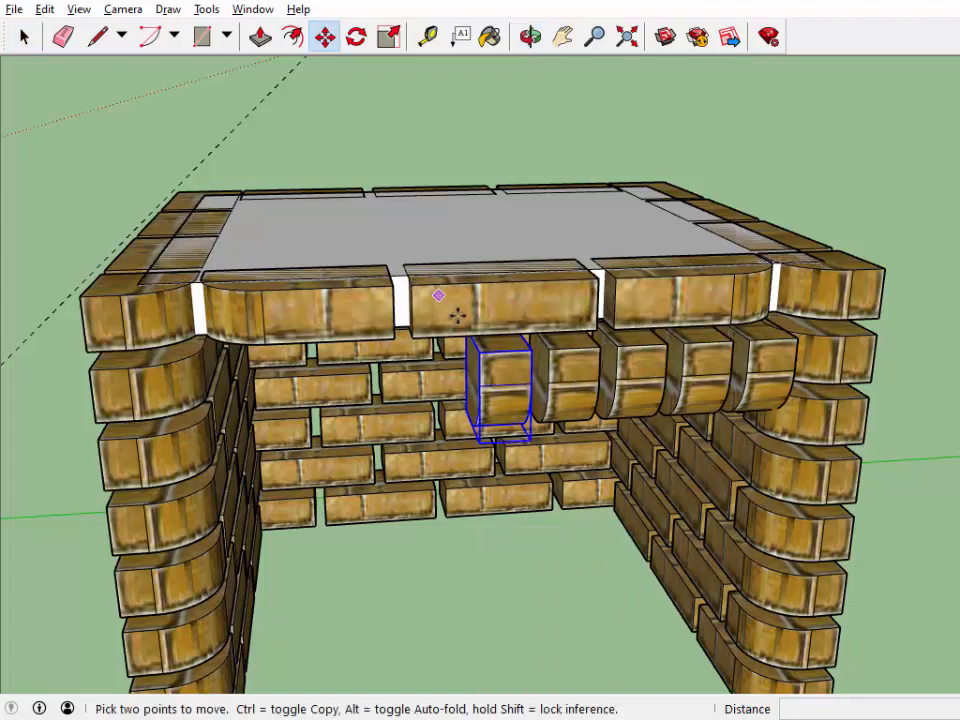
left_click(528, 351)
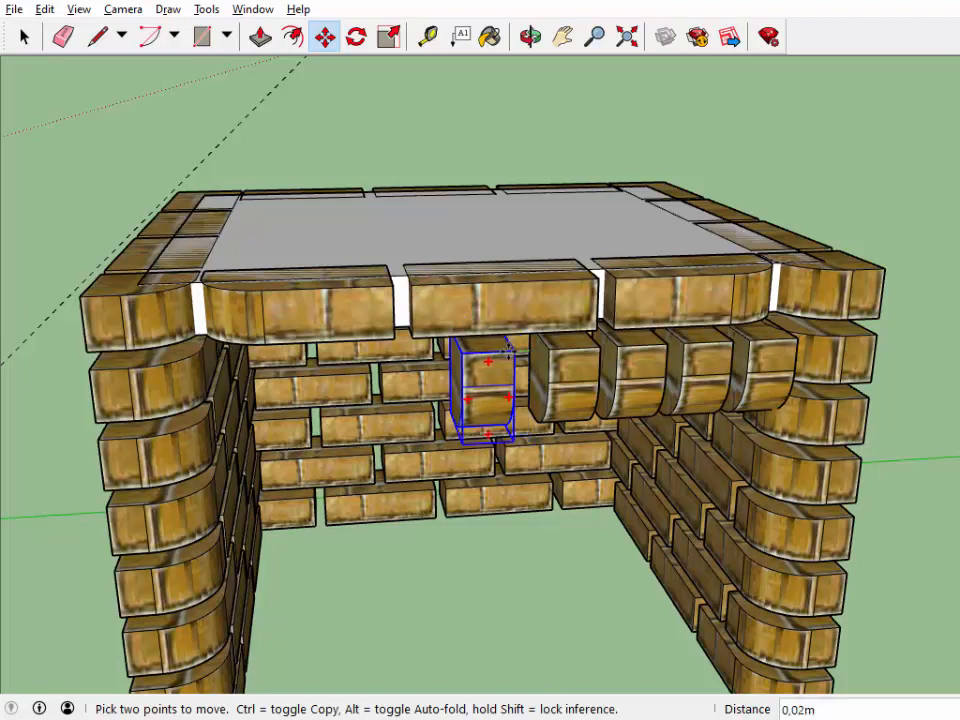
key("ctrl")
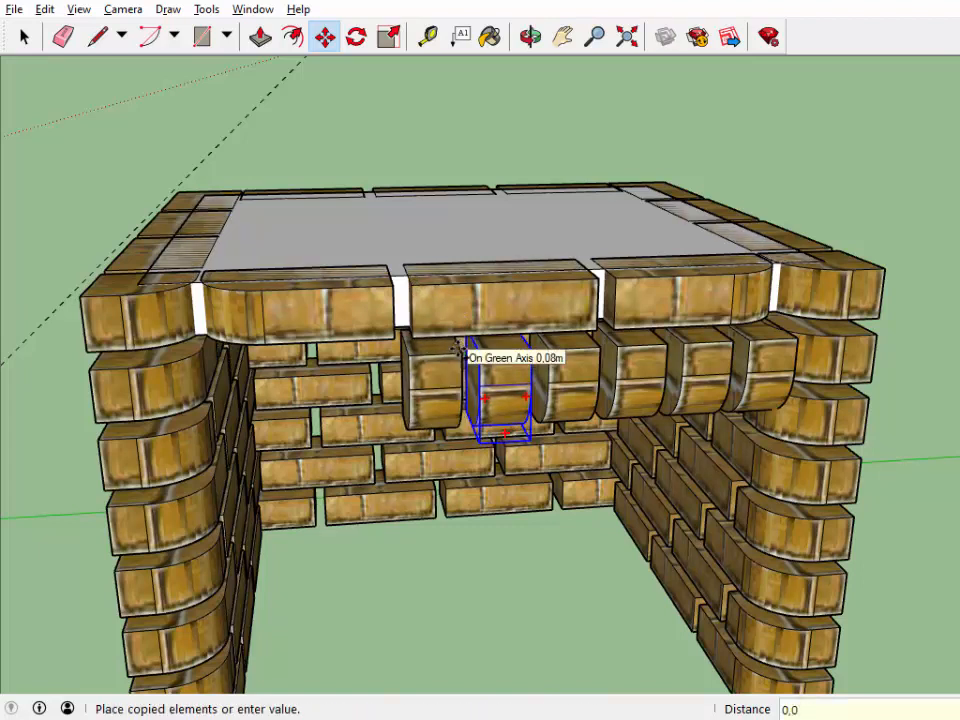
left_click(457, 348)
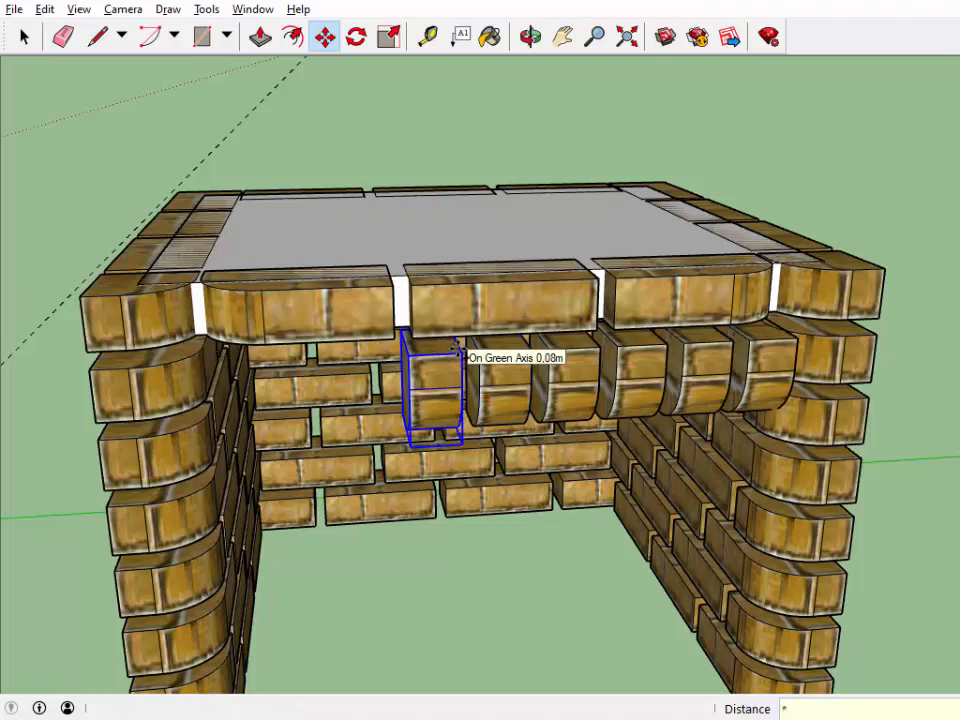
type("*4")
key("Return")
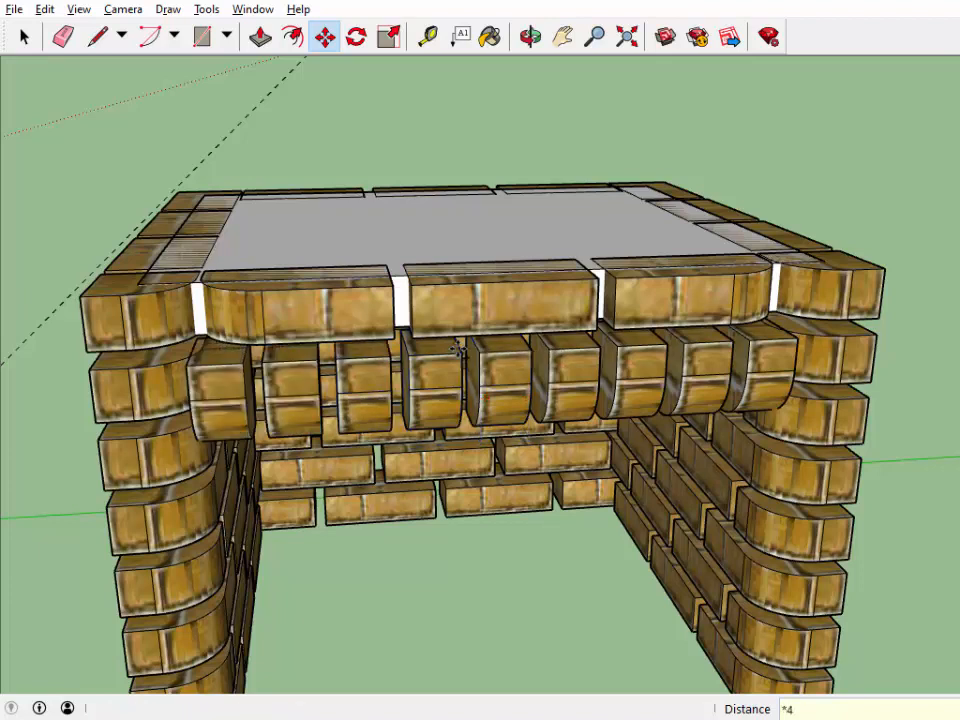
left_click(530, 38)
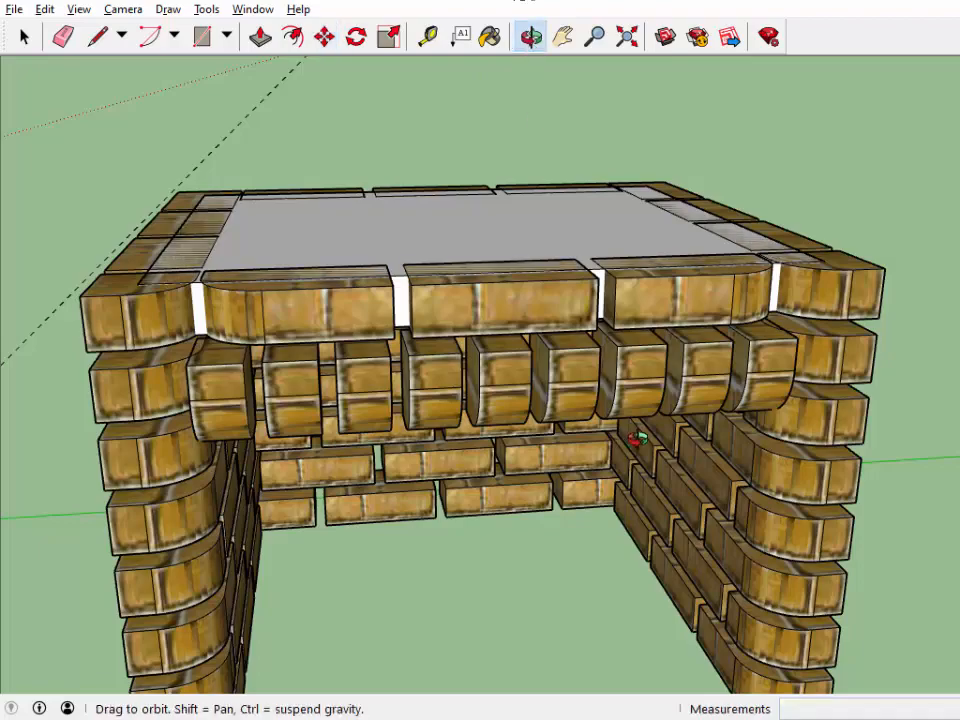
- Move the eight leftmost upright bricks 0,04 m along the green axis toward the right column
left_click_drag(634, 439, 617, 456)
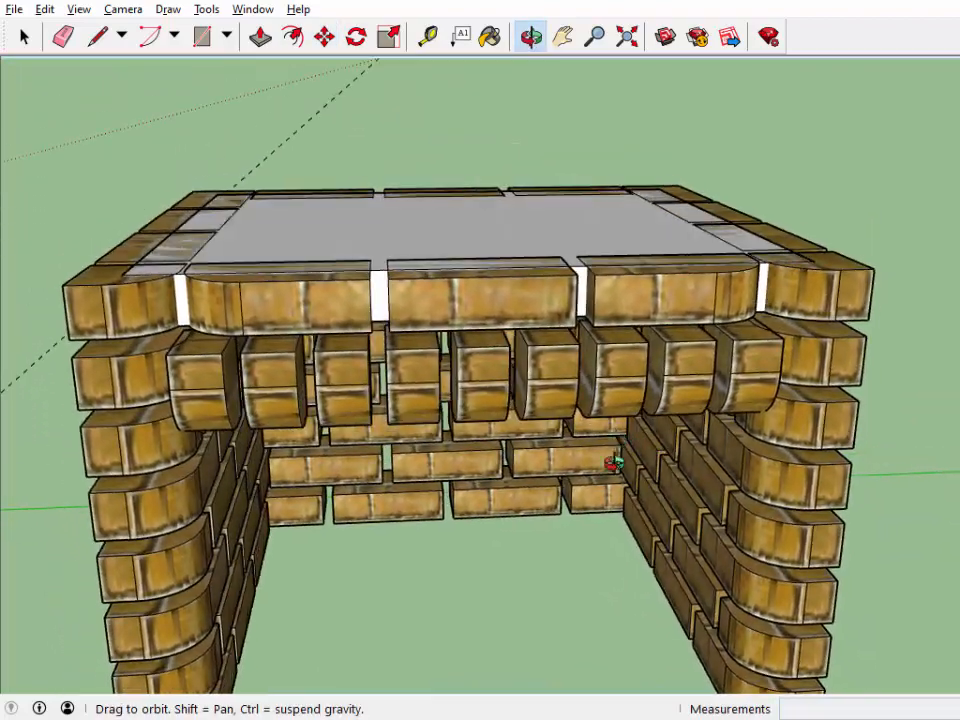
key("m")
left_click(24, 38)
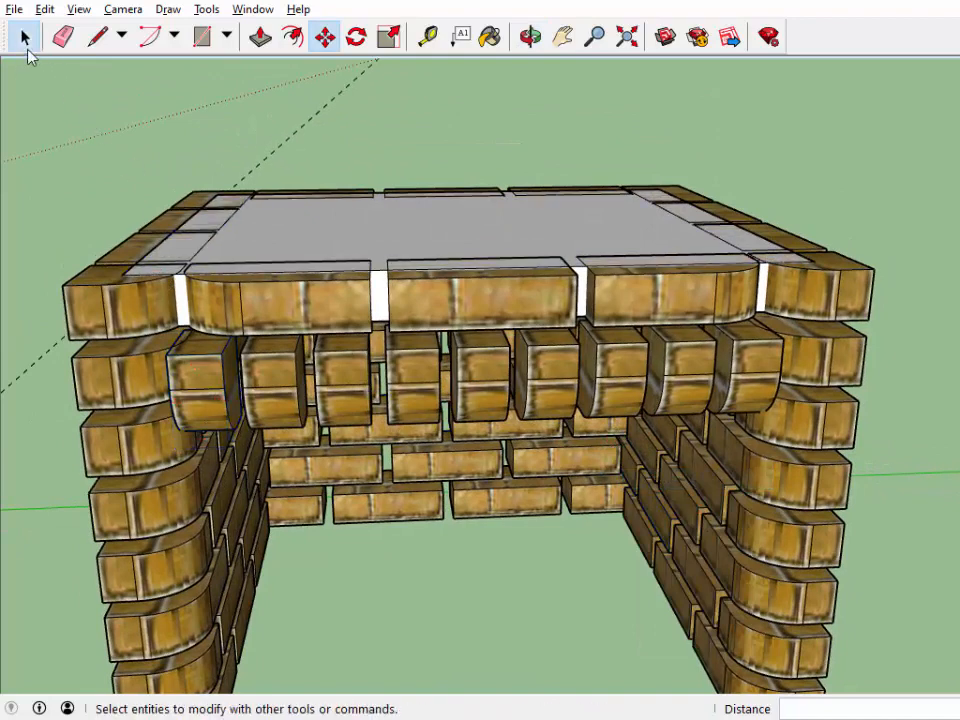
left_click(285, 378, "shift")
left_click(345, 377, "shift")
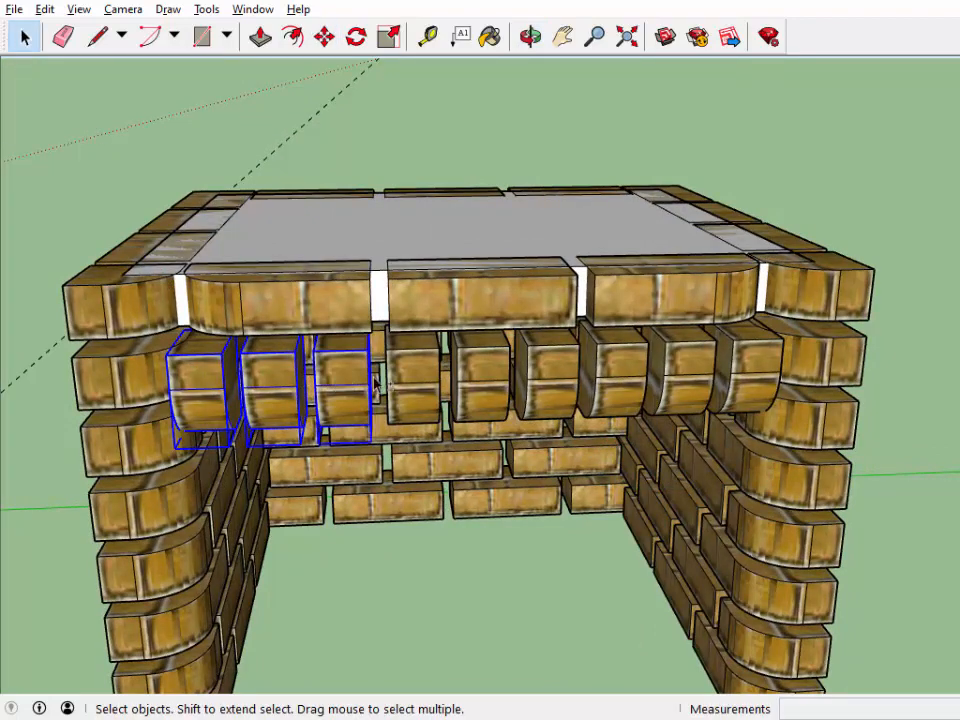
left_click(413, 375, "shift")
left_click(481, 369, "shift")
left_click(553, 366, "shift")
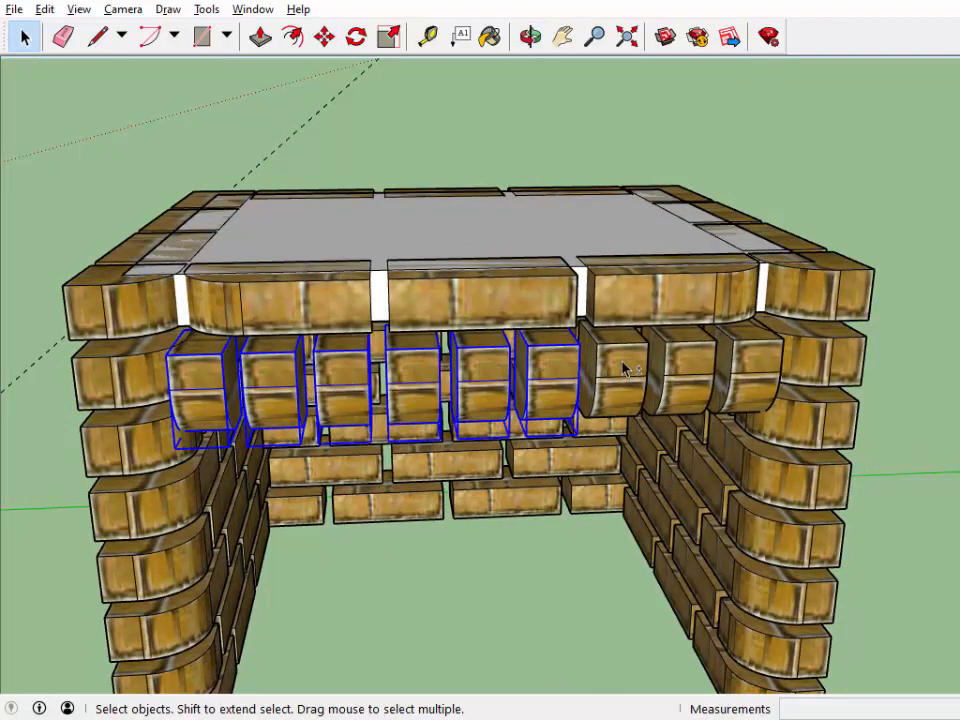
left_click(619, 364, "shift")
left_click(686, 356, "shift")
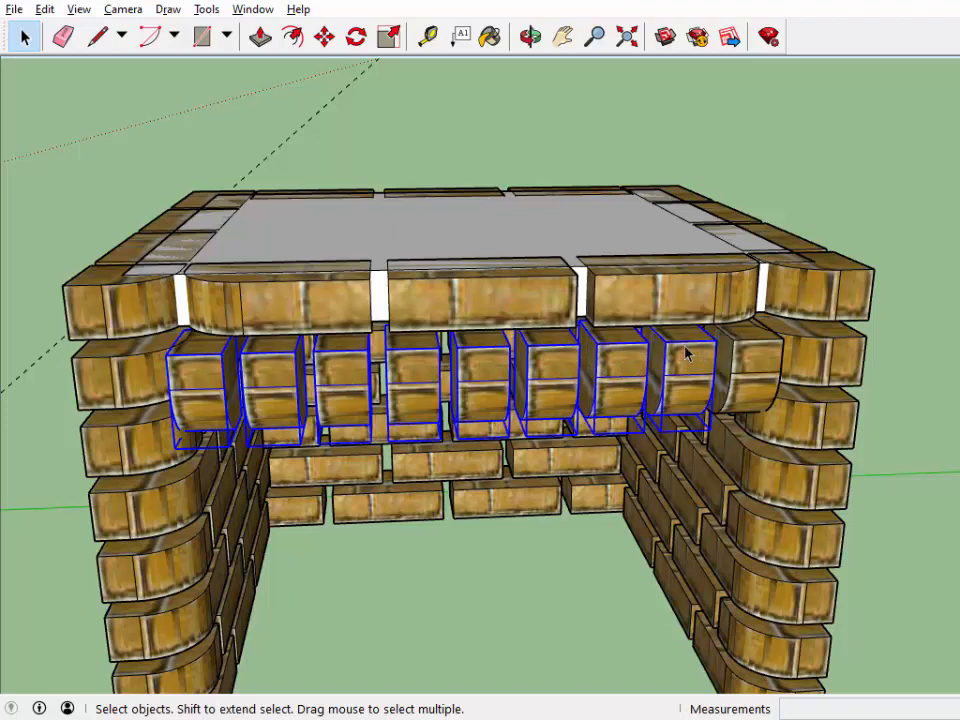
key("m")
left_click(716, 343)
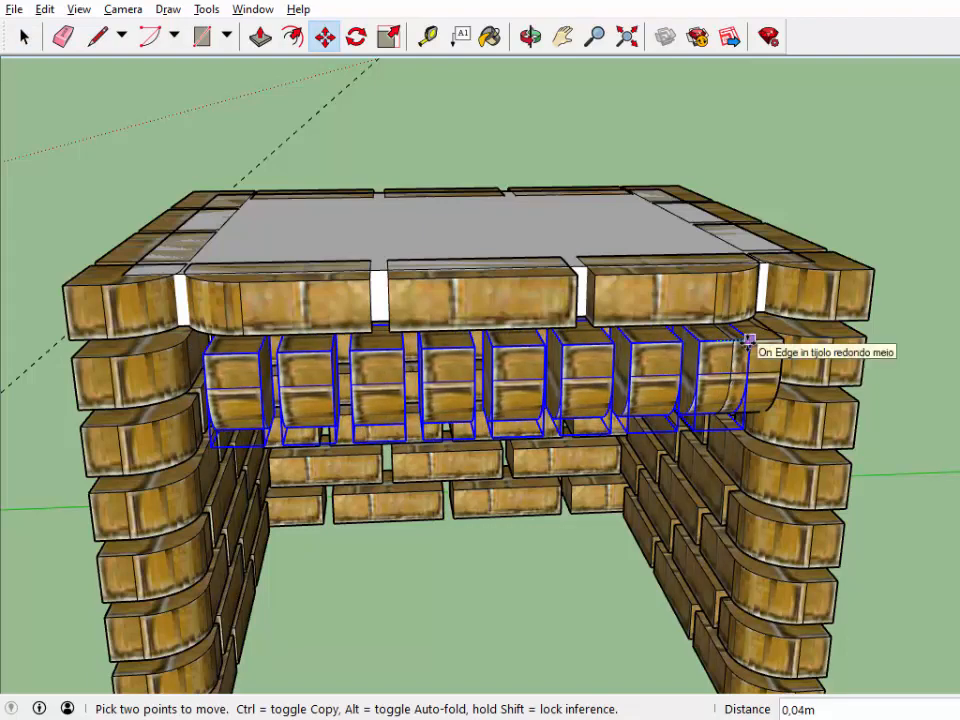
left_click(750, 342)
- Delete the rightmost upright brick that overlaps the moved row and the right column
left_click(24, 37)
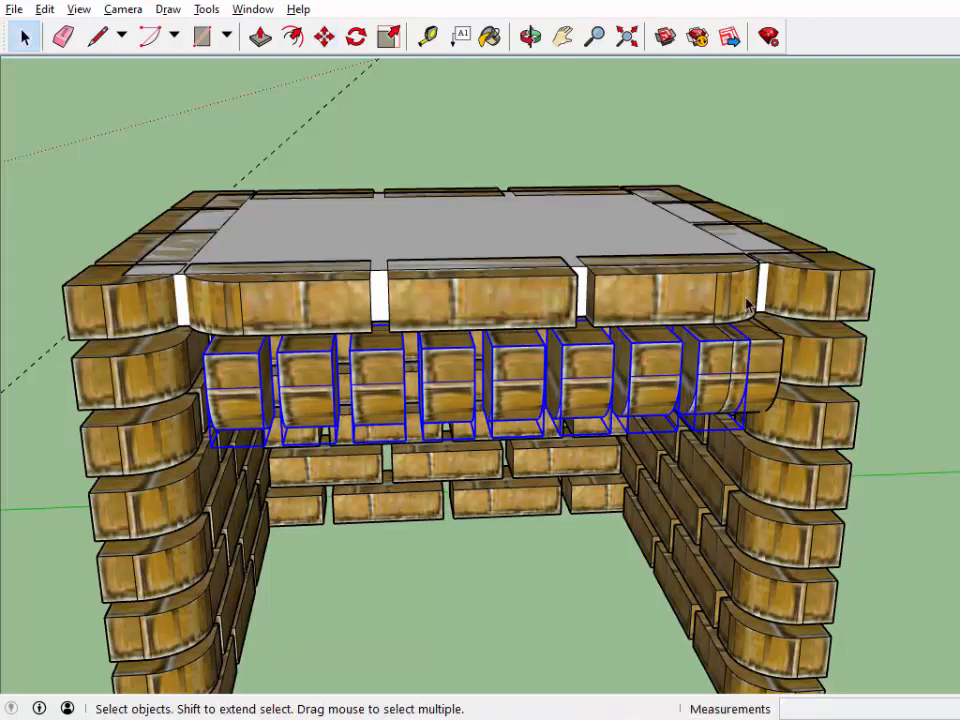
left_click(766, 371)
key("Delete")
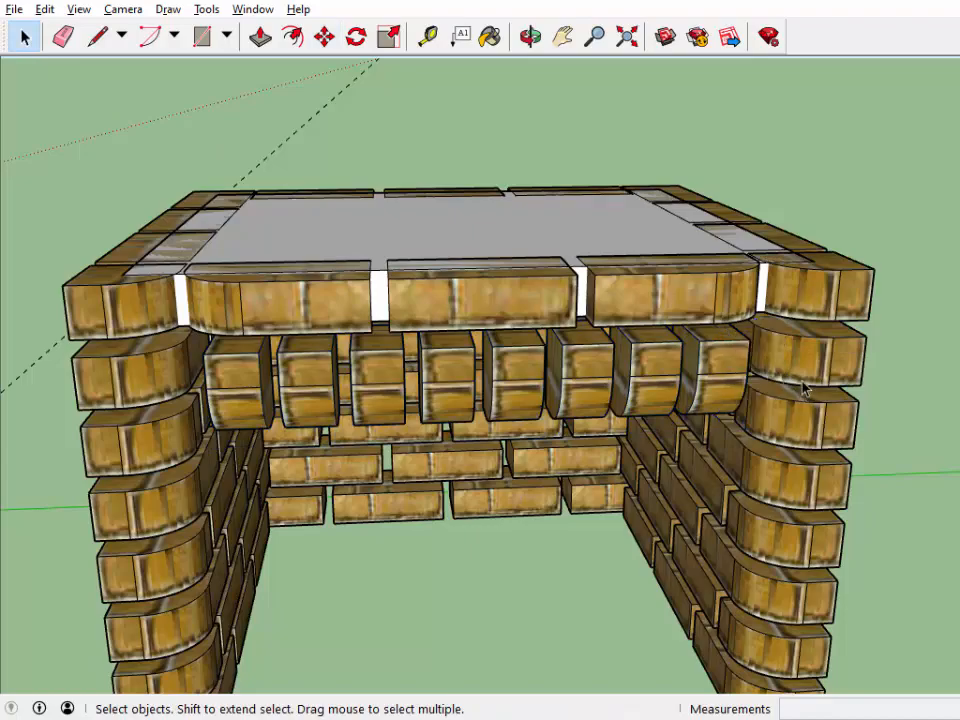
- Copy the whole barbecue without the two loose bricks and paste the copy beside the original along the green axis
left_click(530, 36)
left_click_drag(654, 268, 507, 387)
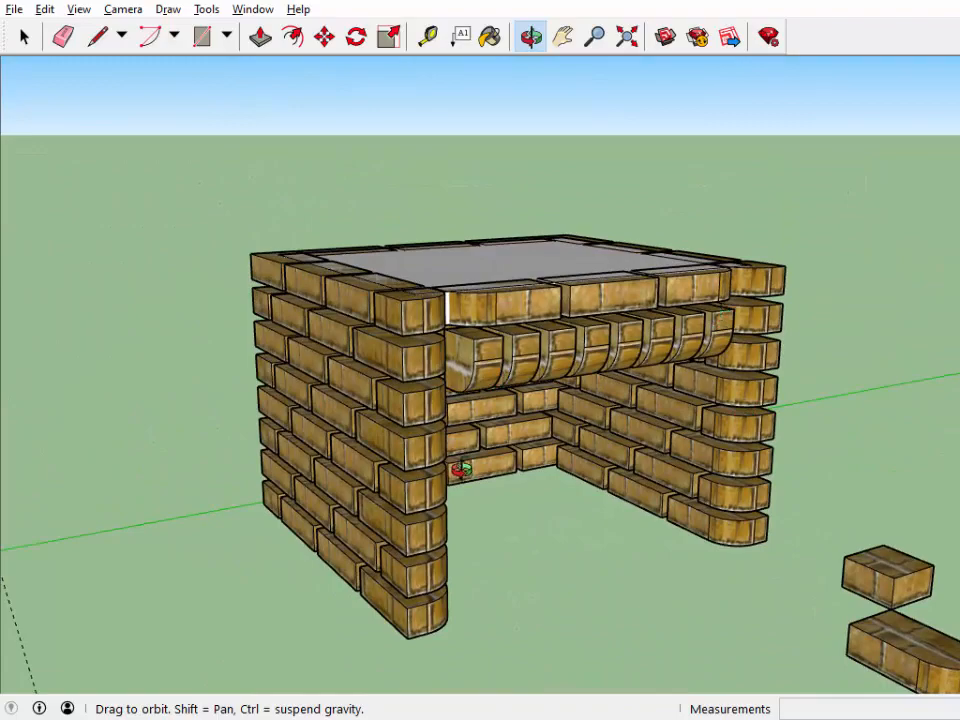
left_click_drag(632, 437, 555, 376)
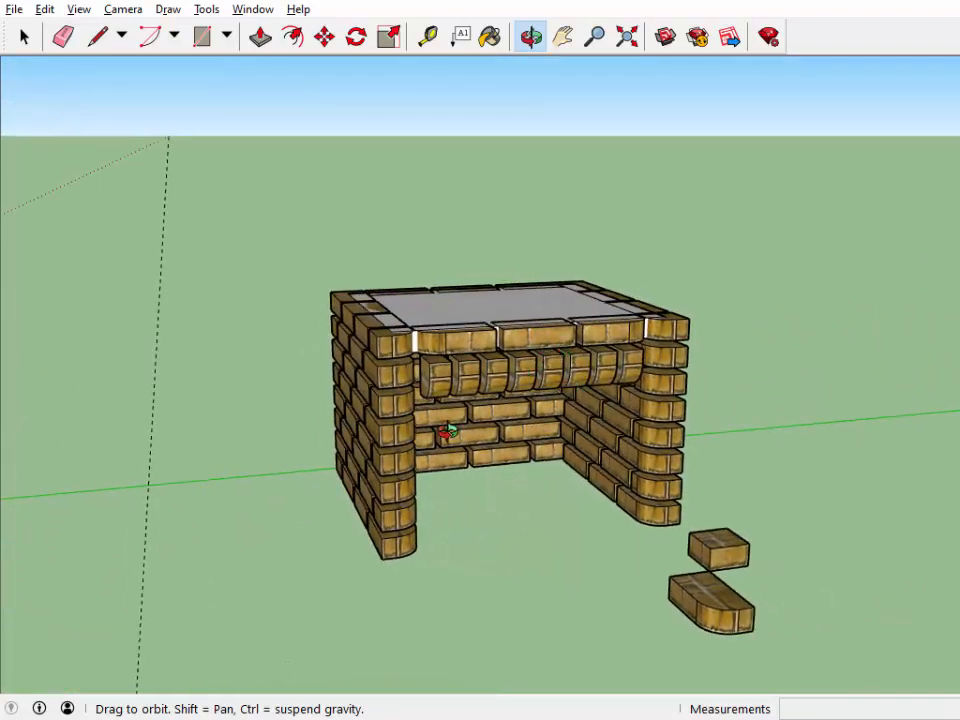
left_click_drag(588, 456, 470, 420)
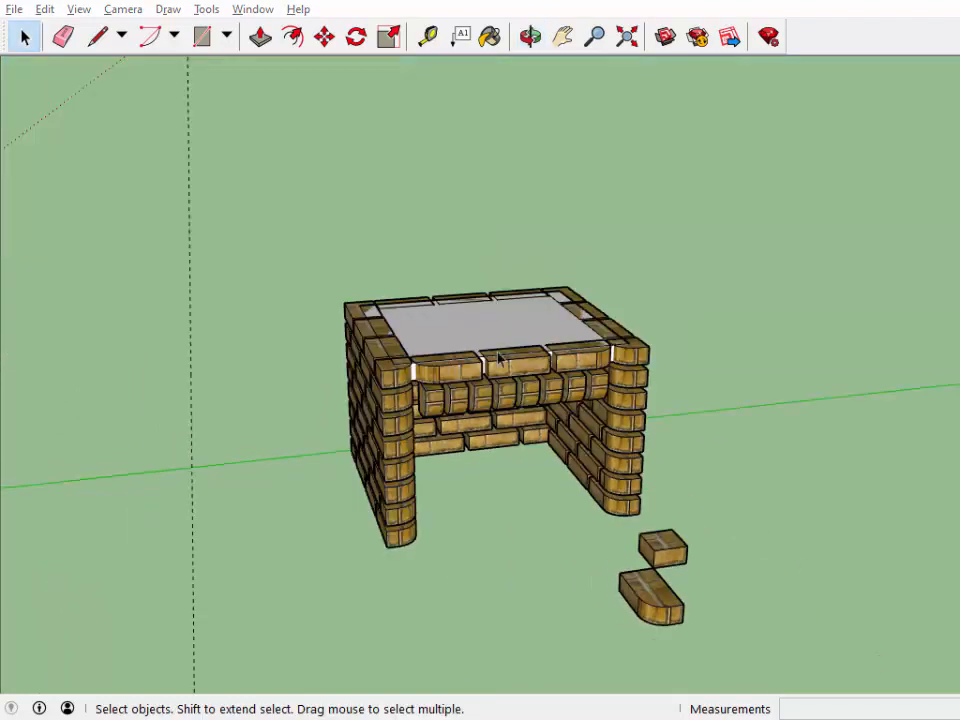
left_click_drag(317, 194, 737, 564)
key("ctrl+c")
key("ctrl+v")
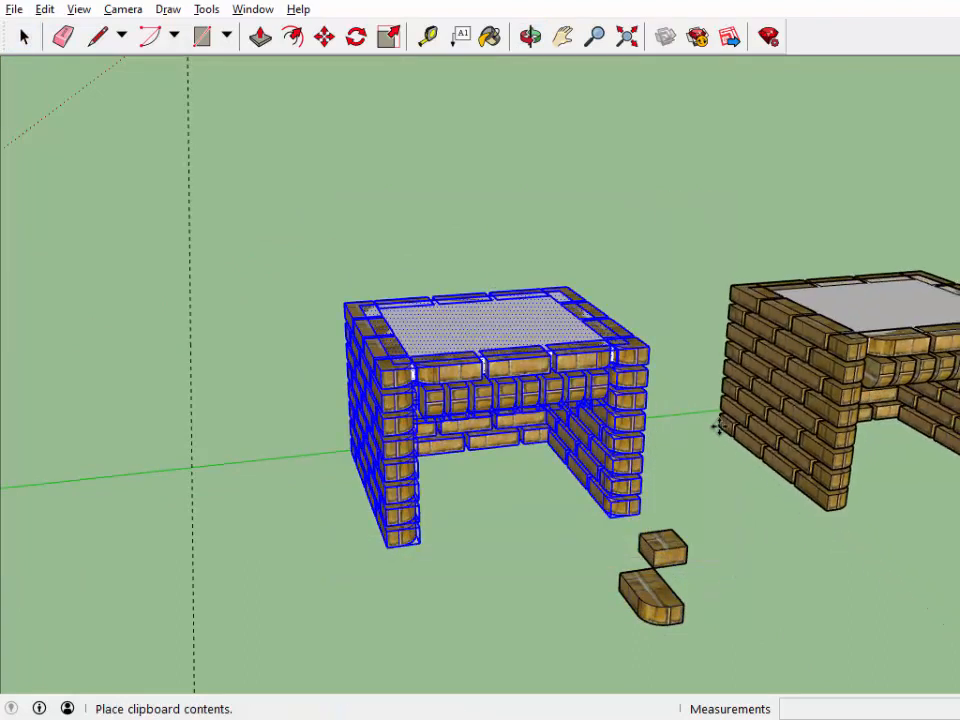
left_click(720, 422)
- Delete the upright bricks beneath the copied barbecue's front row, keeping only the one nearest the right column
left_click(557, 40)
left_click_drag(722, 422, 440, 458)
scroll(665, 425, "up", 2)
right_click(789, 410)
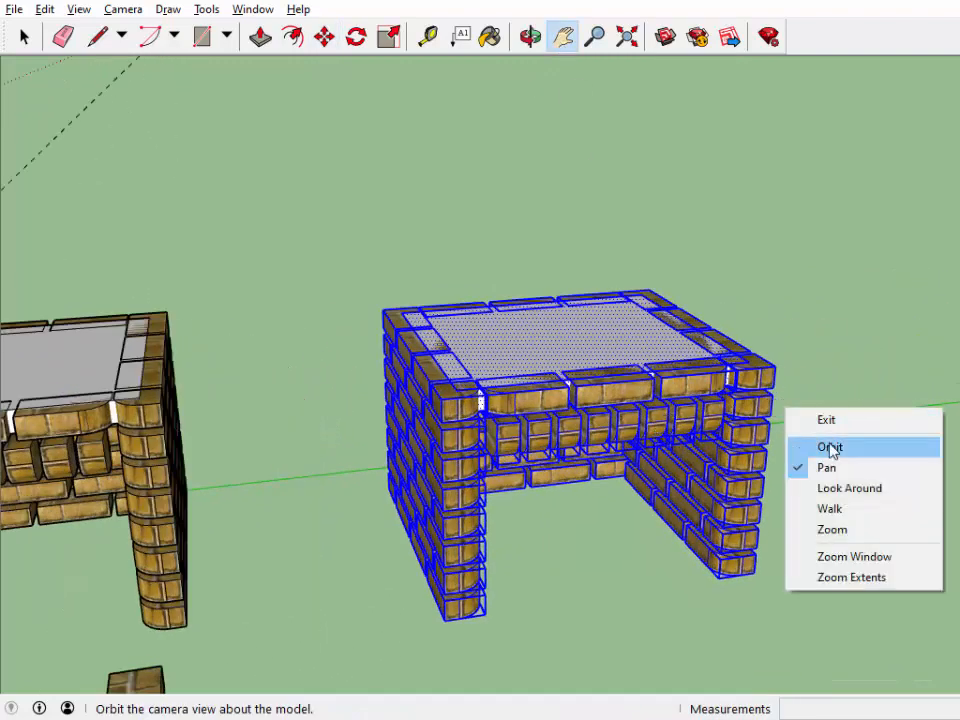
left_click(826, 446)
left_click_drag(823, 454, 704, 459)
right_click(703, 459)
left_click(735, 470)
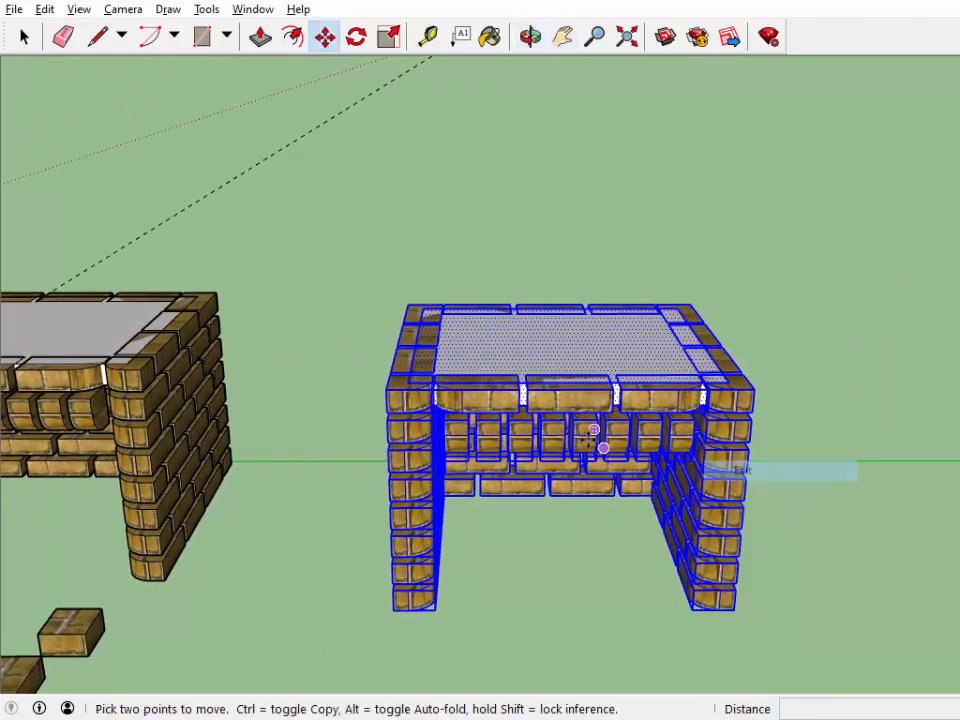
left_click(25, 37)
left_click(350, 225)
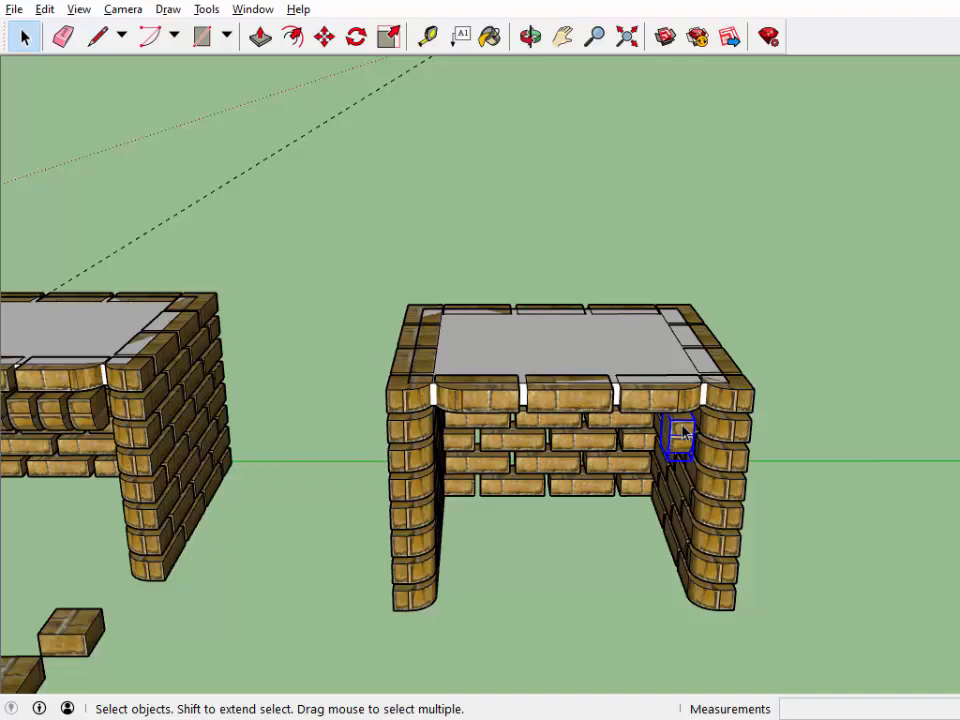
- Move the remaining upright brick along the green axis to the middle of the opening, beneath the front row's central brick
key("m")
mouse_move(681, 430)
scroll(681, 430, "up", 4)
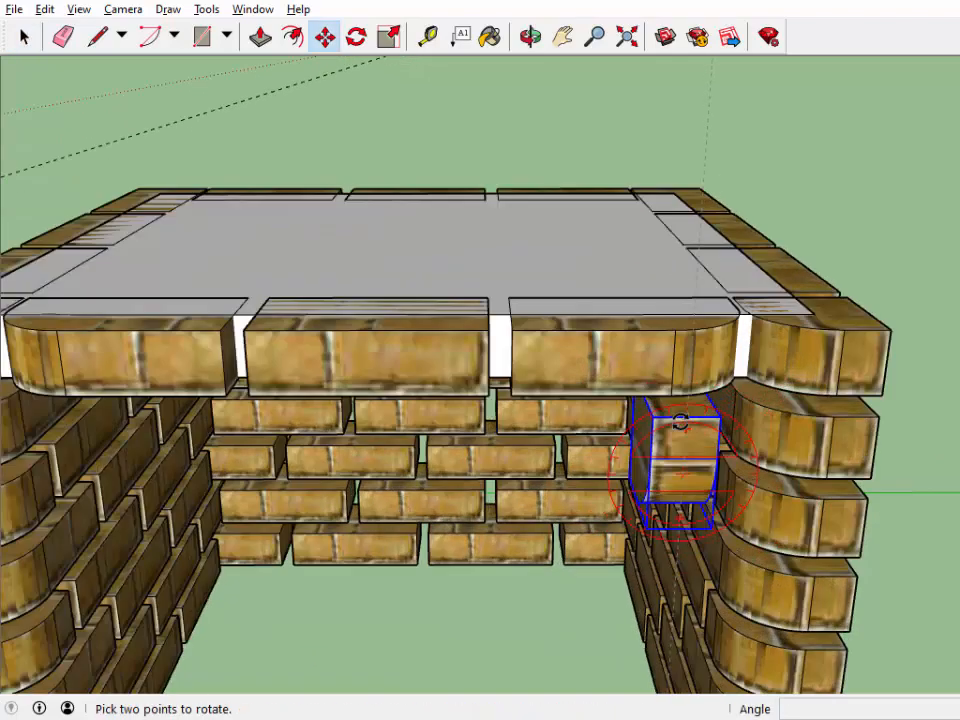
scroll(683, 422, "up", 2)
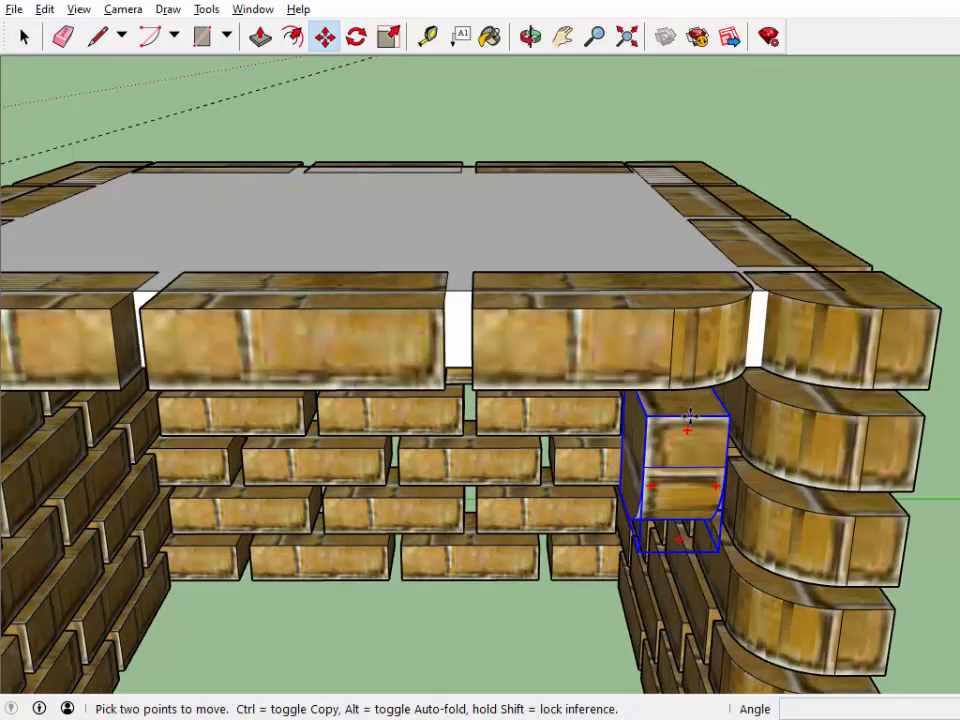
left_click(689, 415)
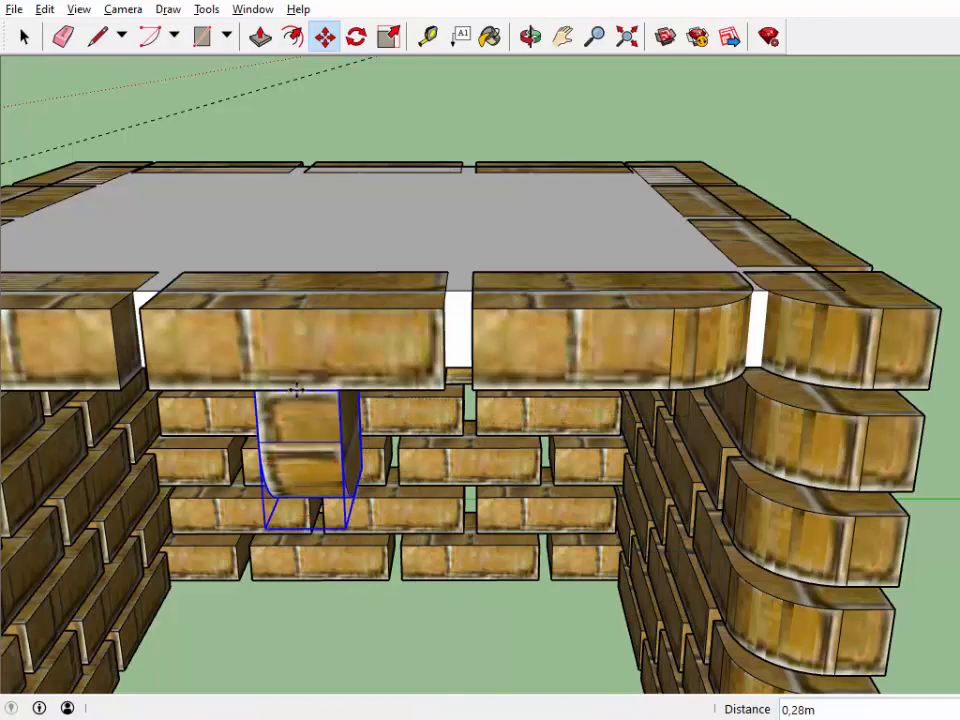
- Draw a line along the ground joining the outer front base corners of the copy's two columns
left_click(98, 37)
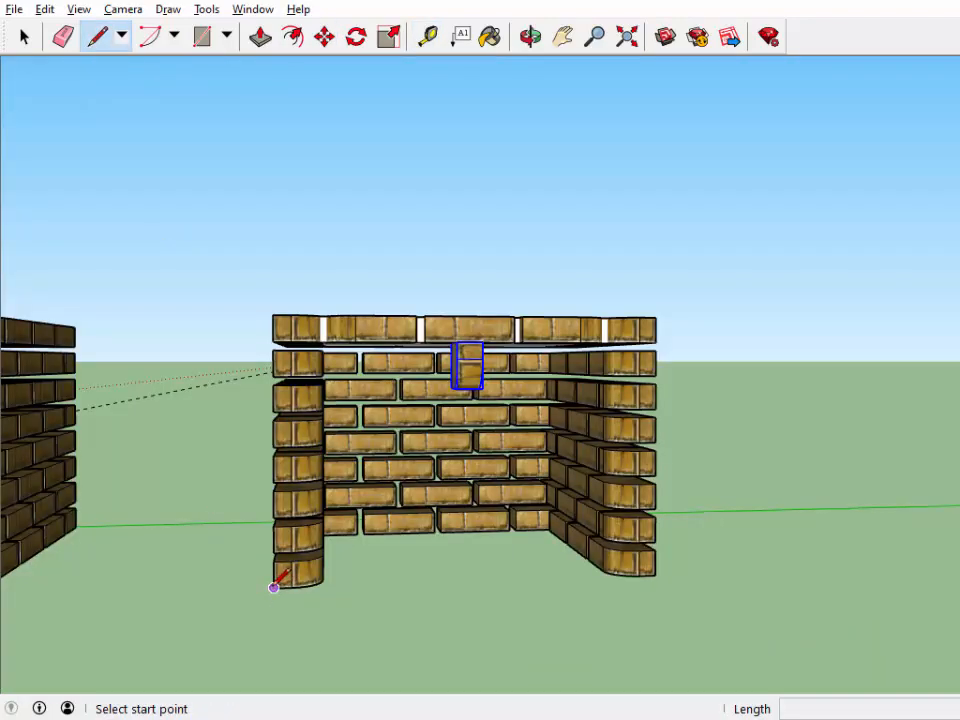
left_click(274, 587)
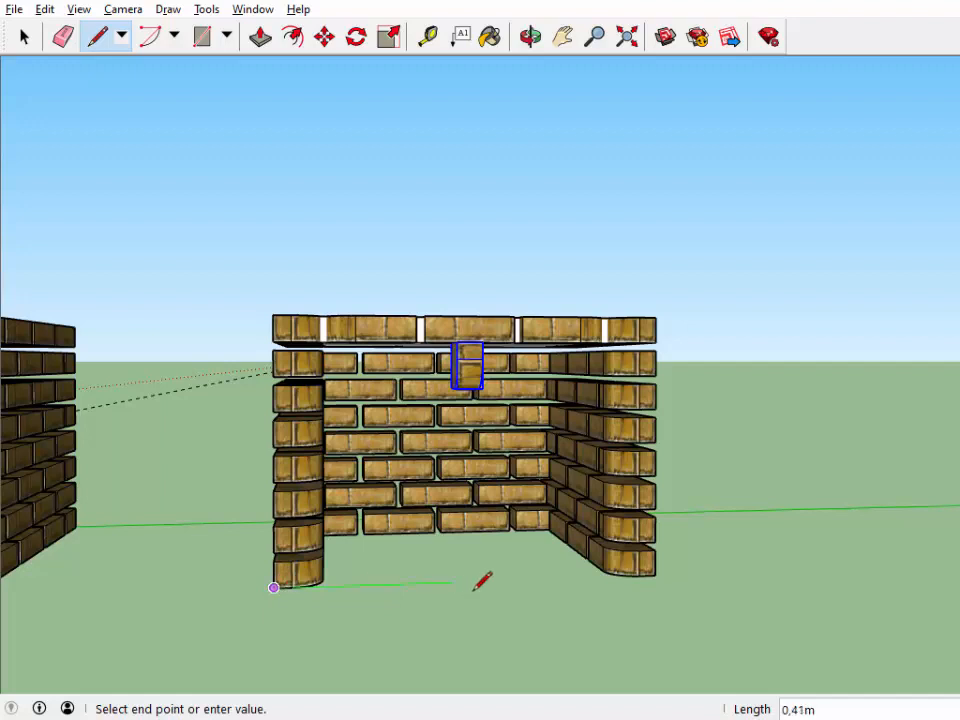
left_click(654, 575)
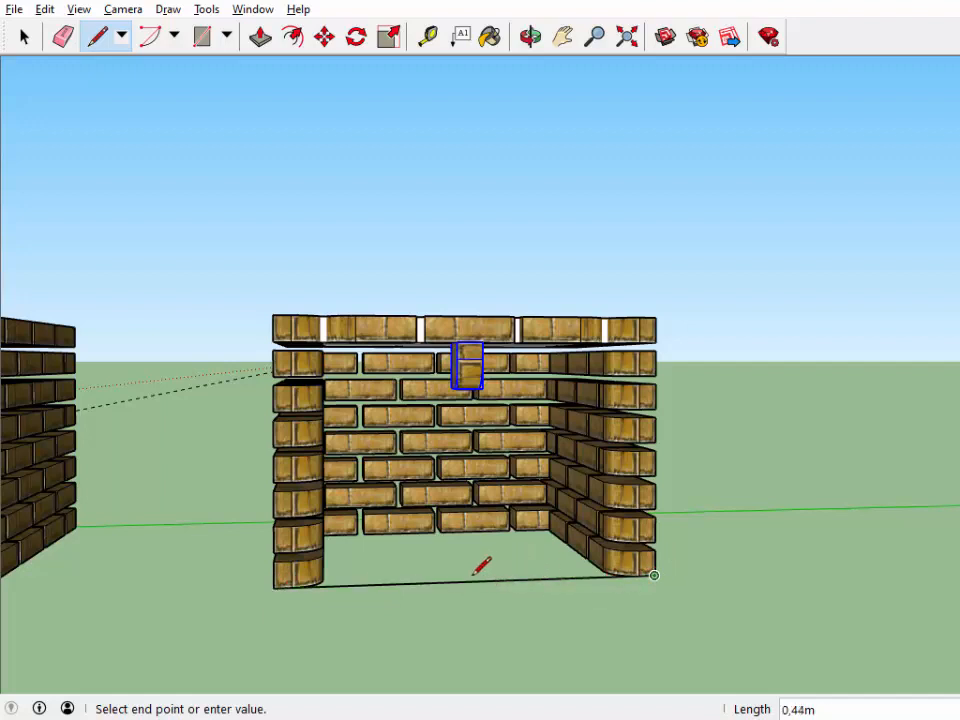
key("Escape")
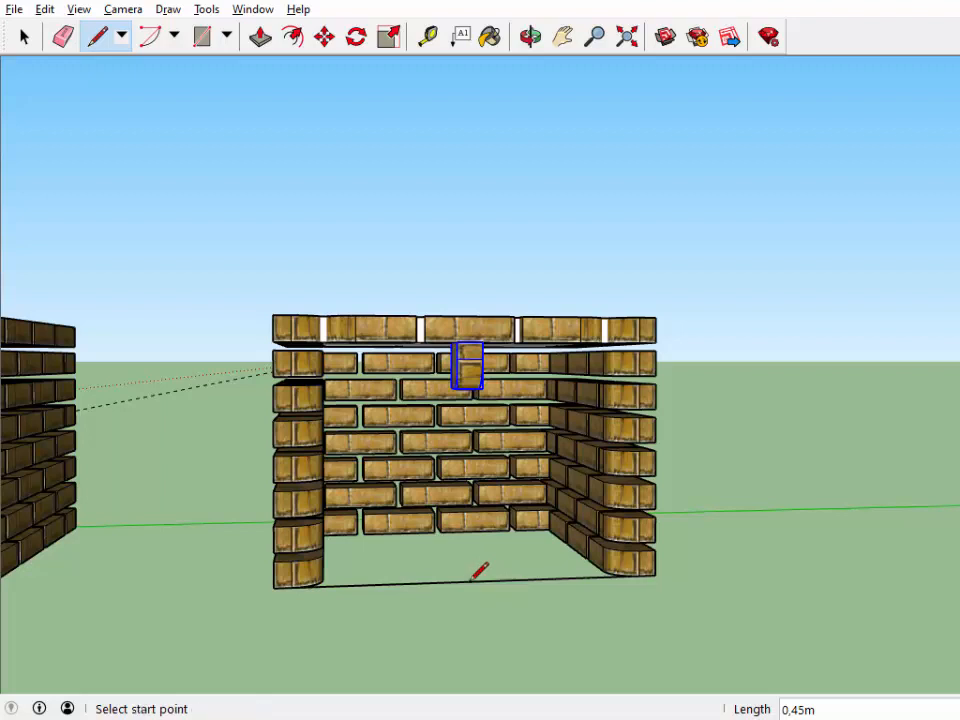
- Draw a vertical line about 0,20 m long downward from the midpoint of the ground line between the columns
left_click(470, 580)
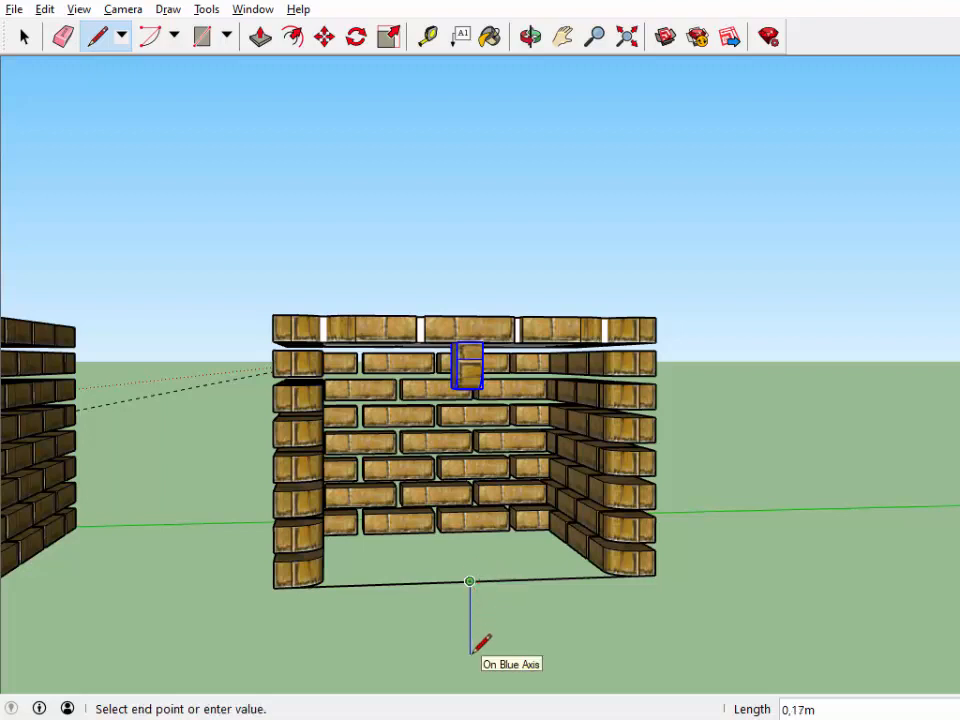
scroll(472, 658, "down", 2)
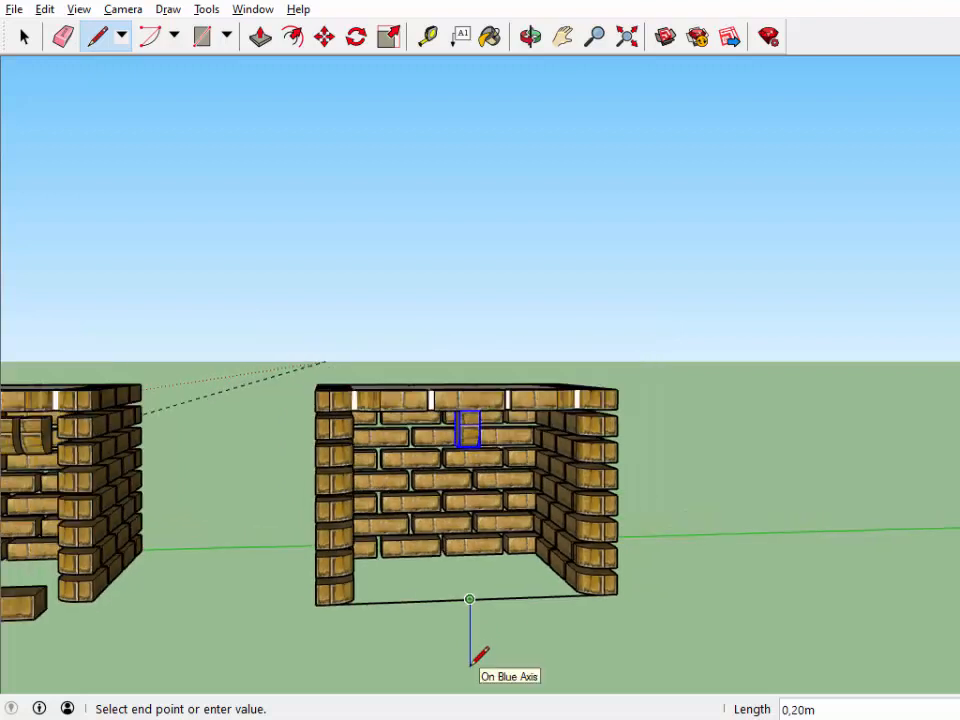
left_click(470, 665)
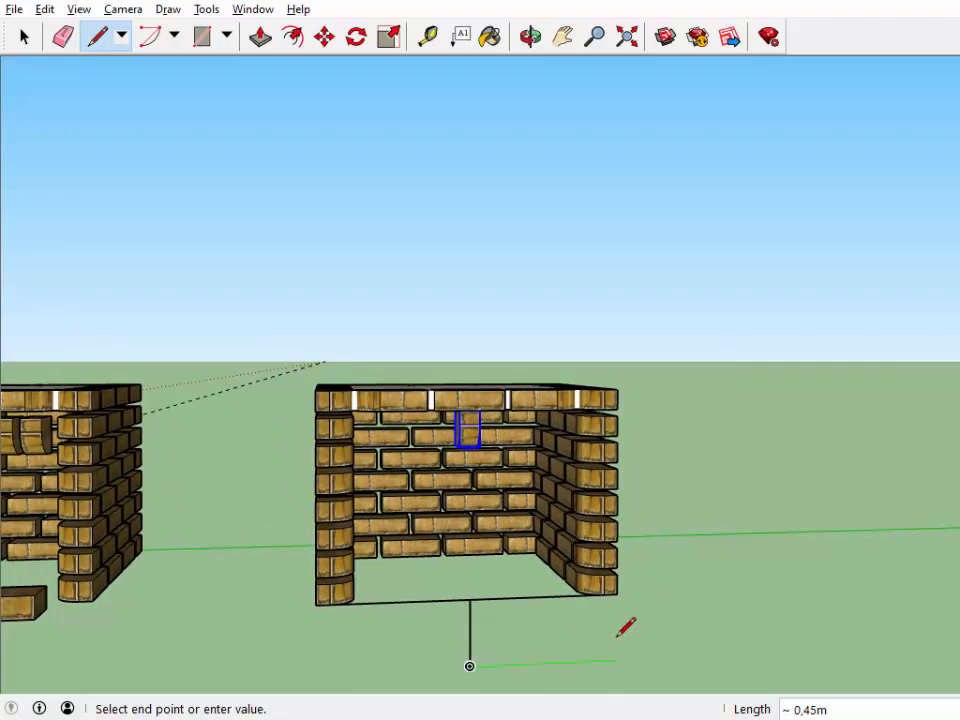
key("Escape")
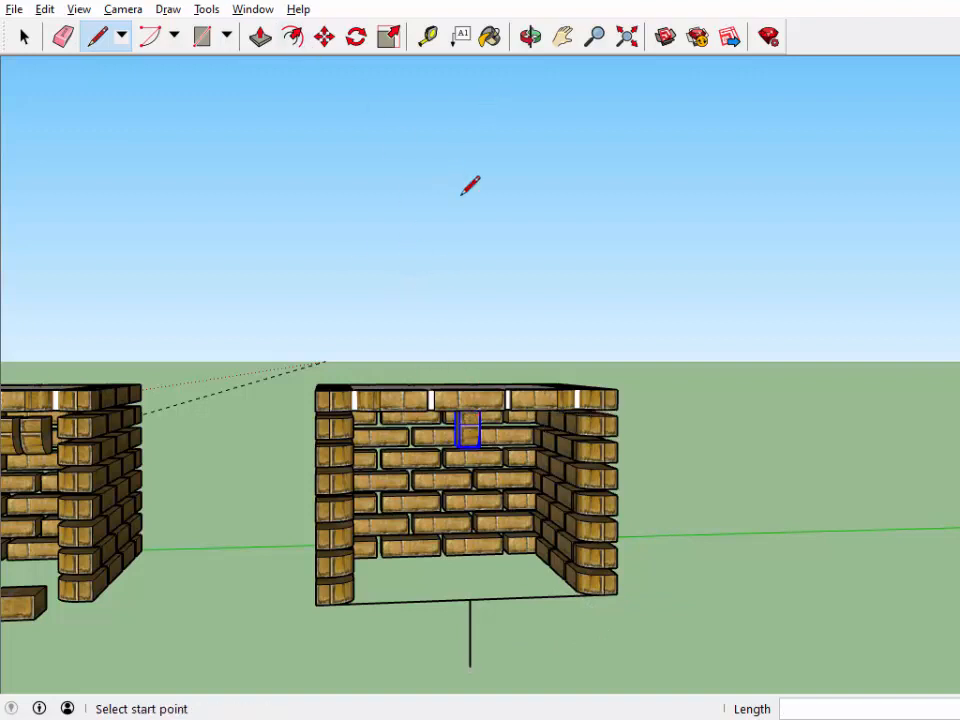
- Rotate a copy of the central upright brick 7° toward the left column, pivoting about the lower end of the vertical line
left_click(356, 36)
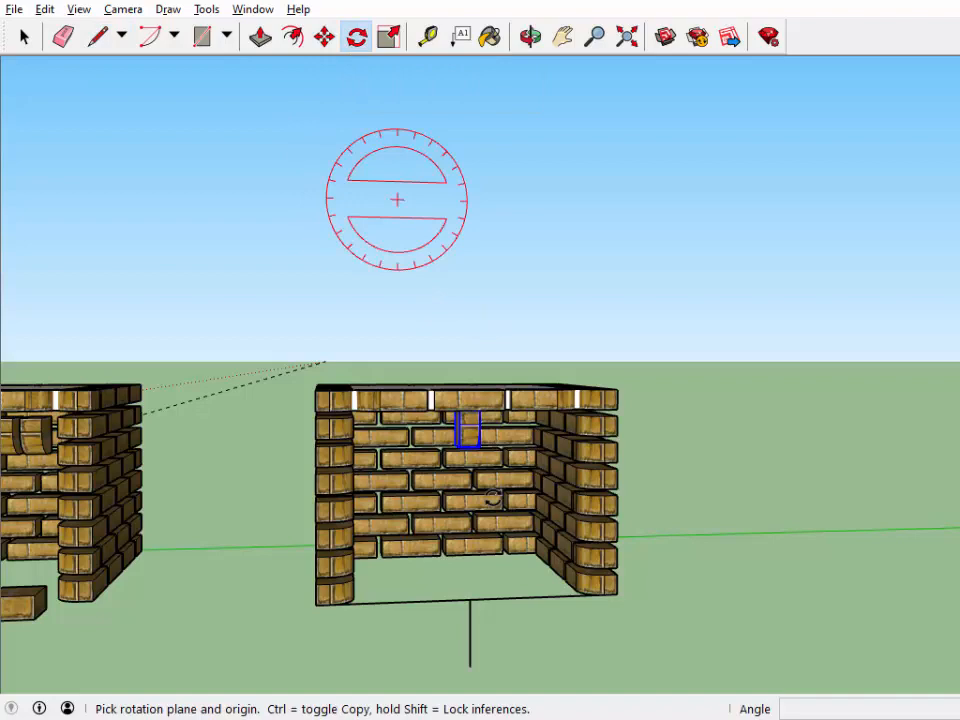
left_click(471, 670)
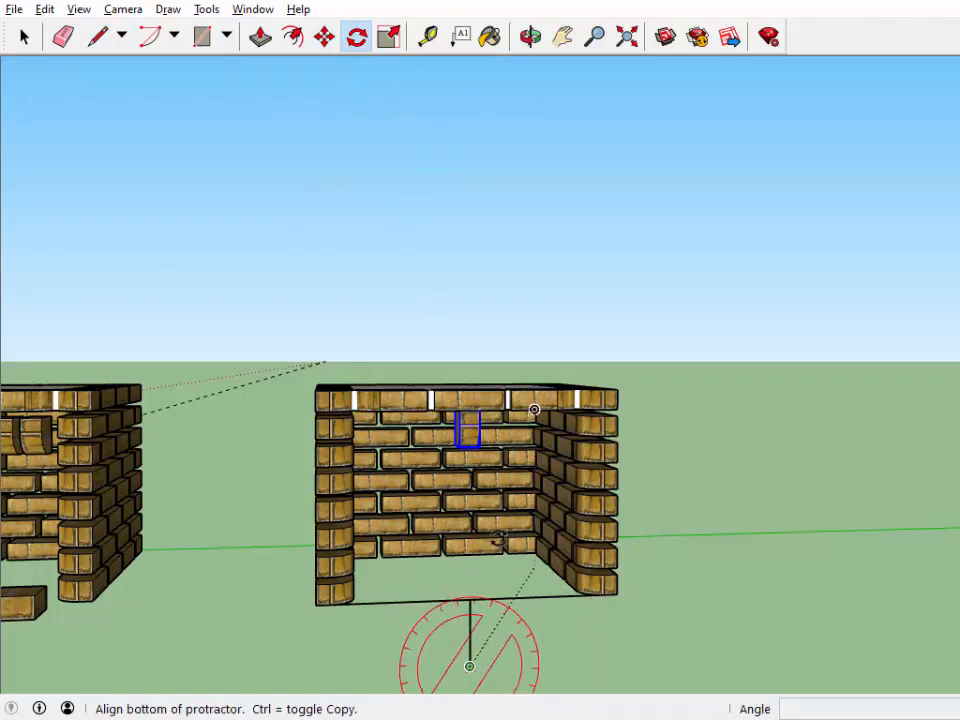
scroll(467, 430, "up", 5)
scroll(460, 426, "up", 1)
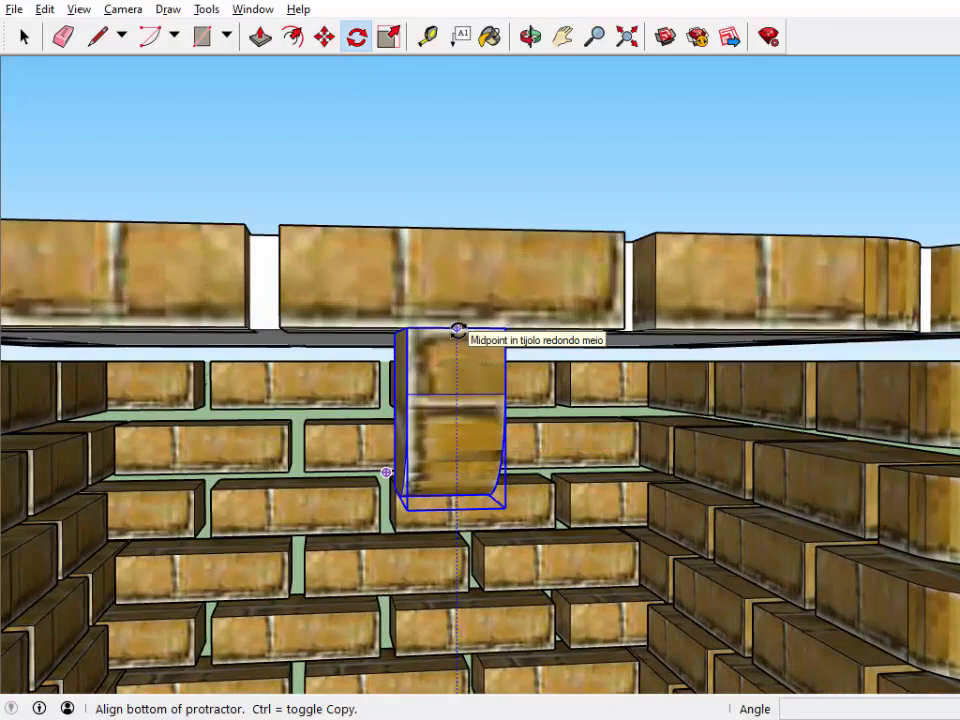
left_click(457, 329)
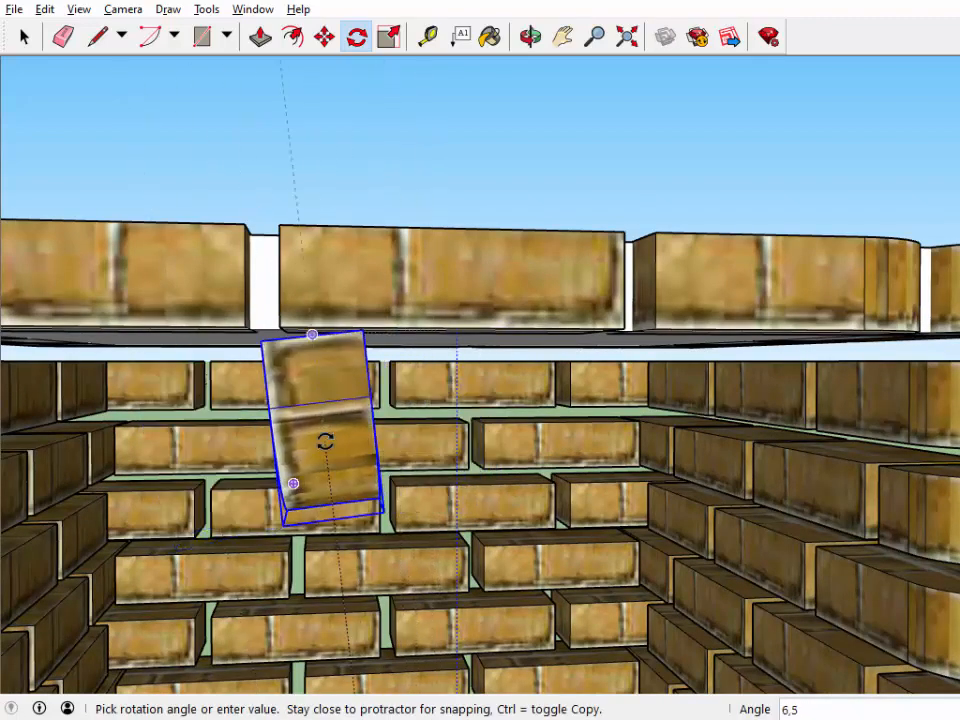
scroll(440, 432, "down", 8)
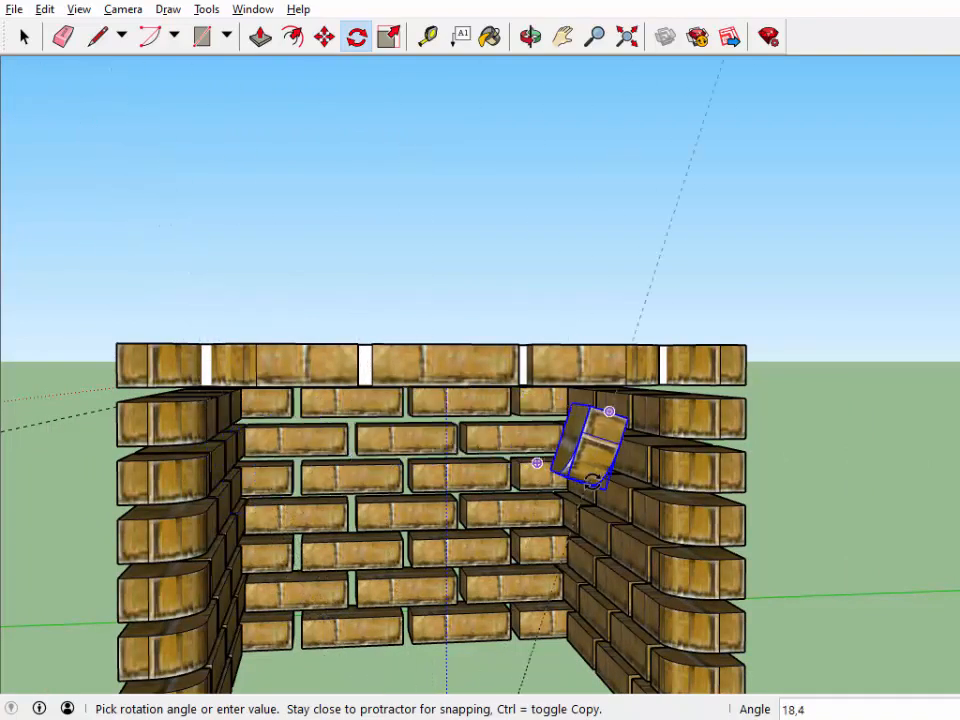
scroll(435, 455, "down", 4)
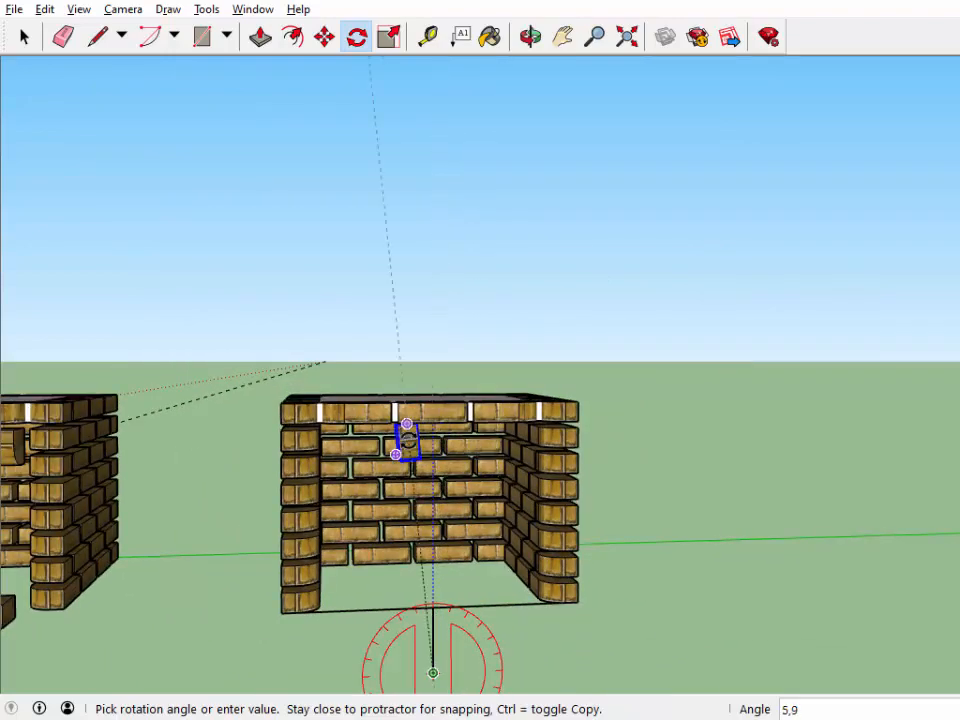
scroll(422, 438, "up", 4)
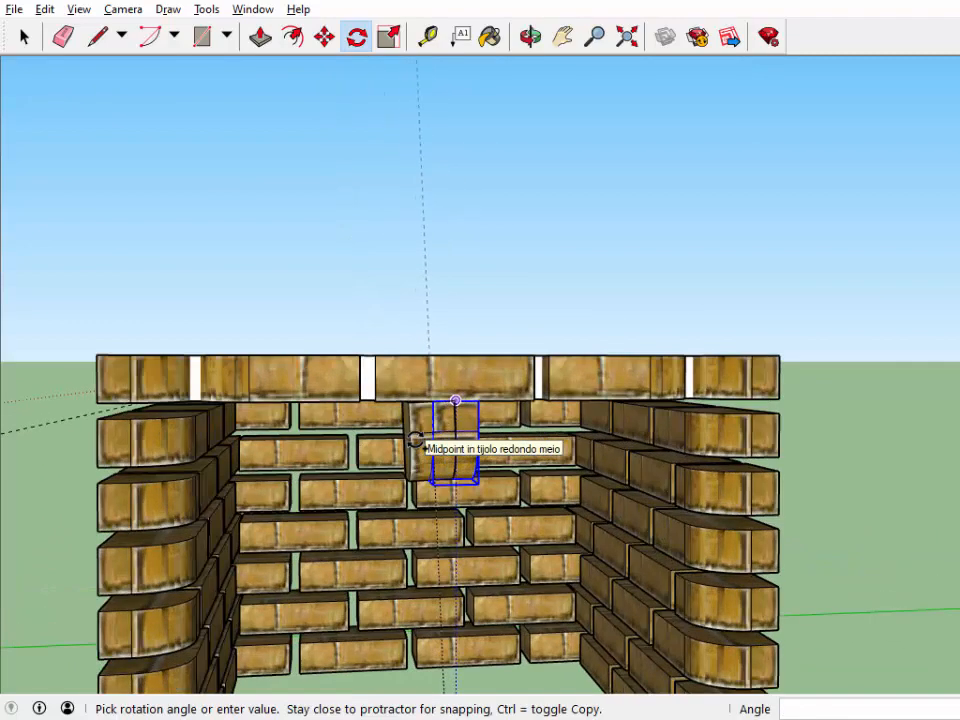
scroll(416, 440, "up", 2)
scroll(418, 443, "down", 5)
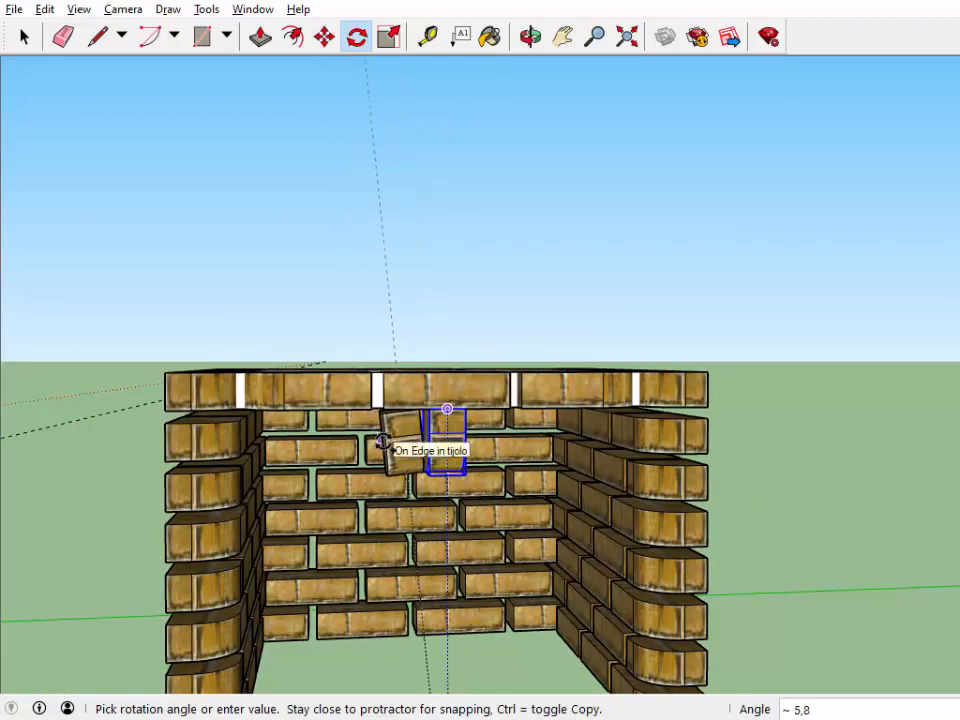
scroll(383, 442, "up", 3)
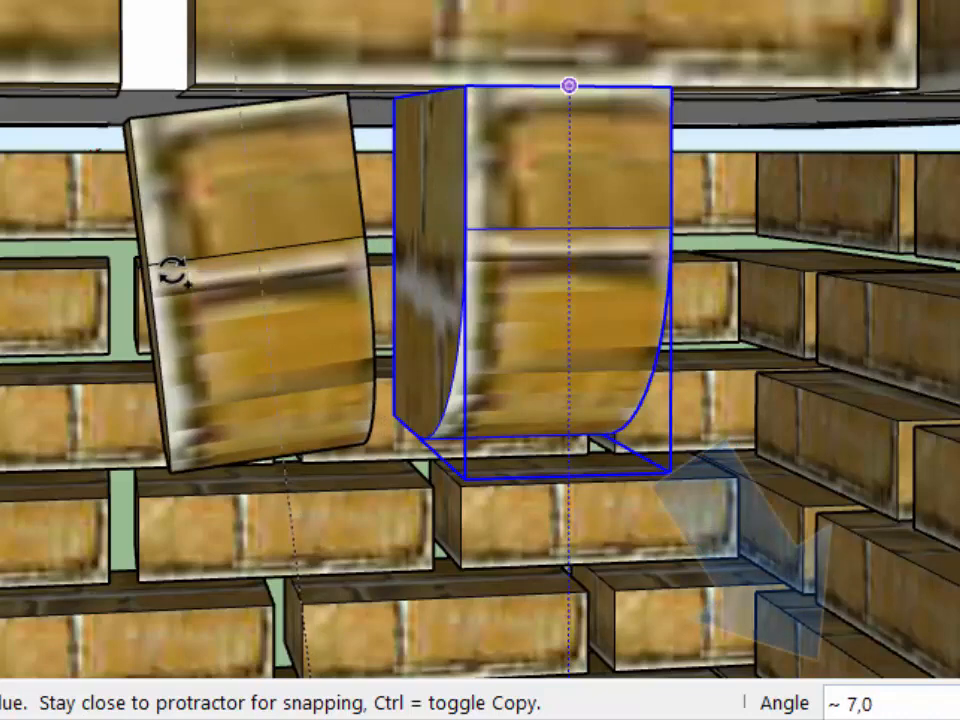
type("7")
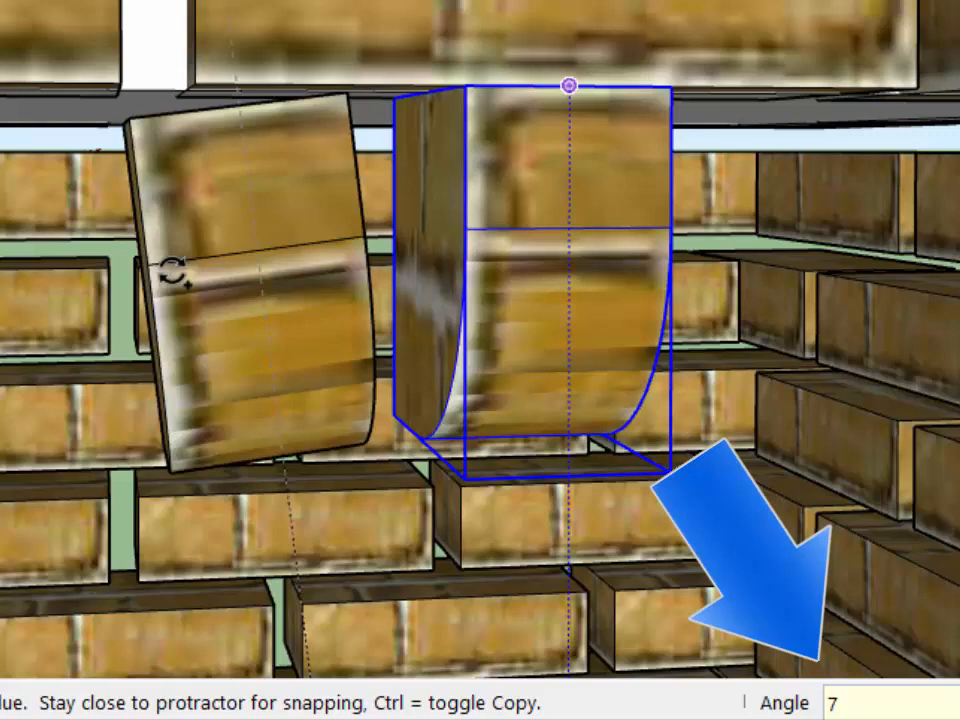
key("Return")
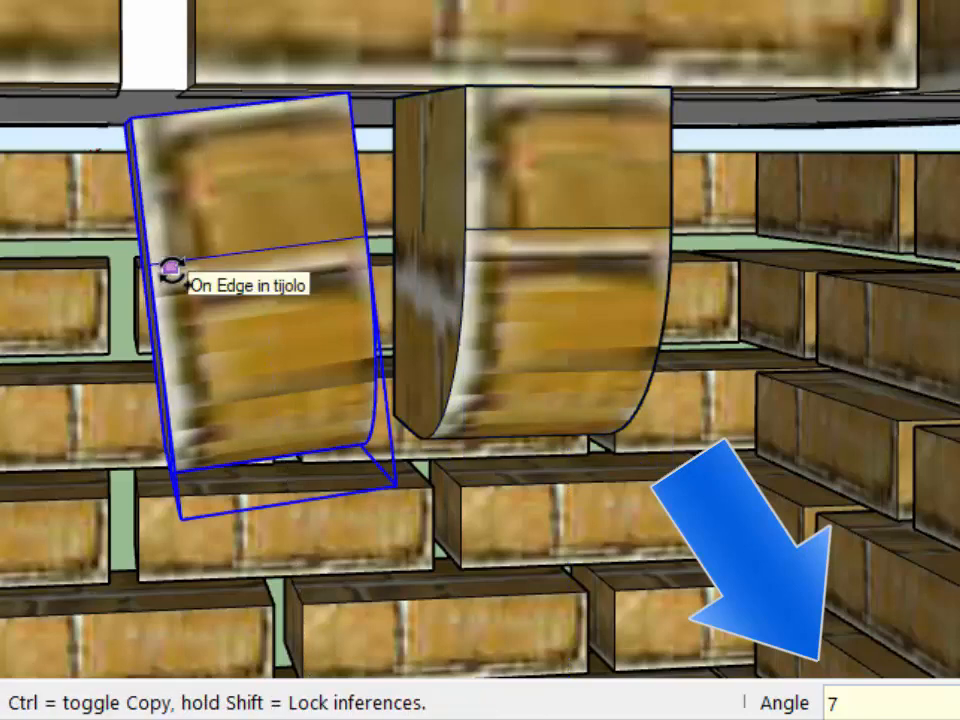
- Repeat the rotated copy as an array of six bricks at the same angular spacing
type("*6")
key("Return")
scroll(370, 362, "down", 4)
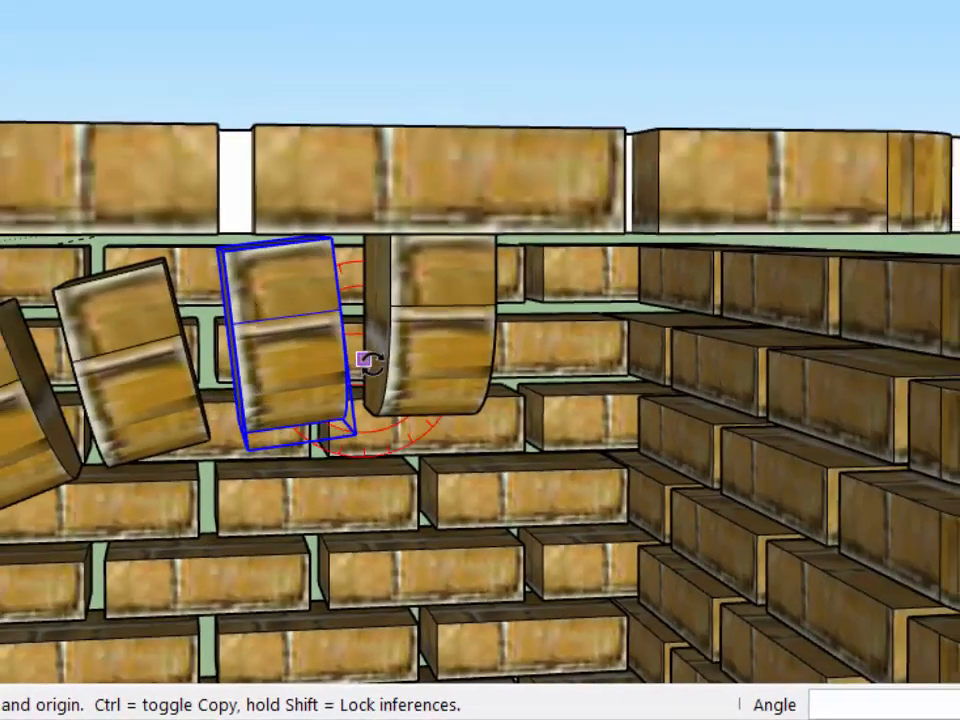
scroll(364, 359, "down", 3)
- Delete the two outermost rotated bricks that overlap and extend past the left column
left_click(530, 37)
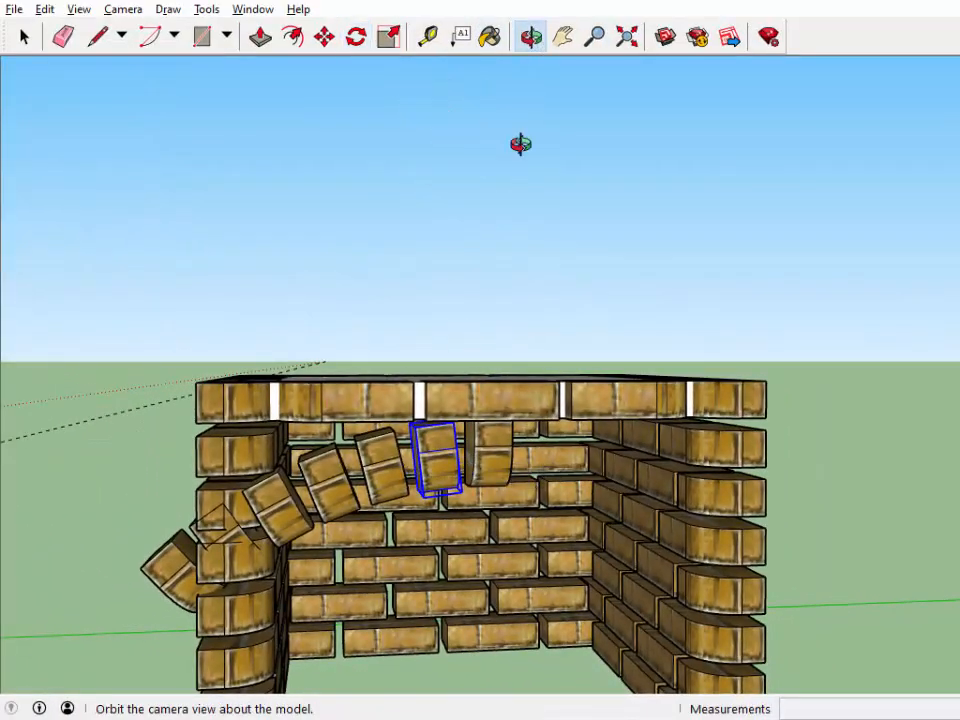
left_click_drag(520, 144, 441, 506)
right_click(448, 508)
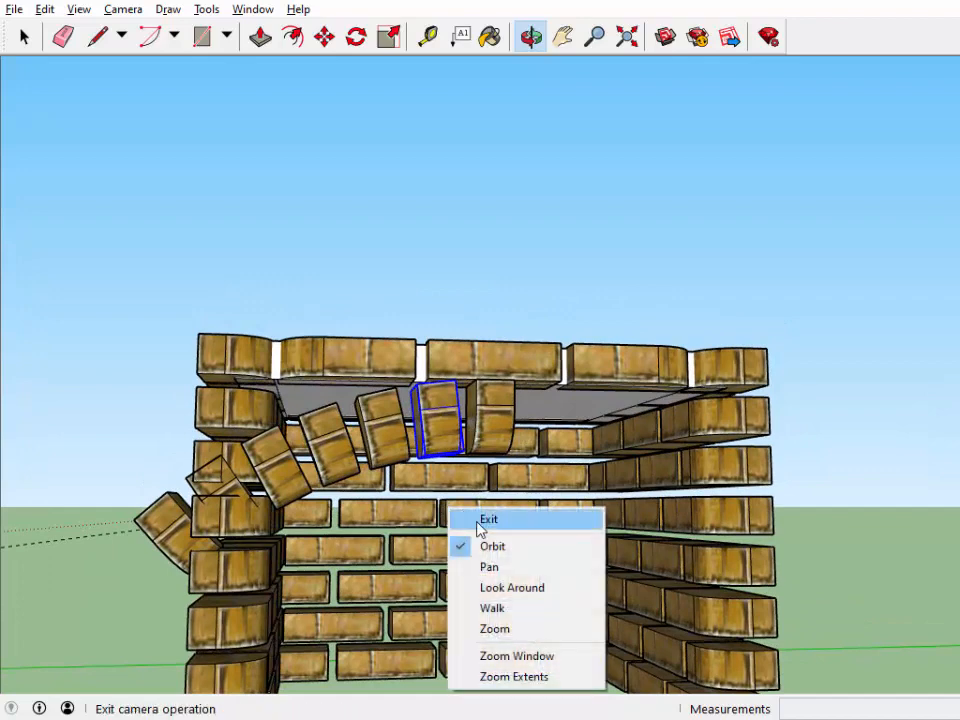
left_click(486, 520)
left_click(25, 37)
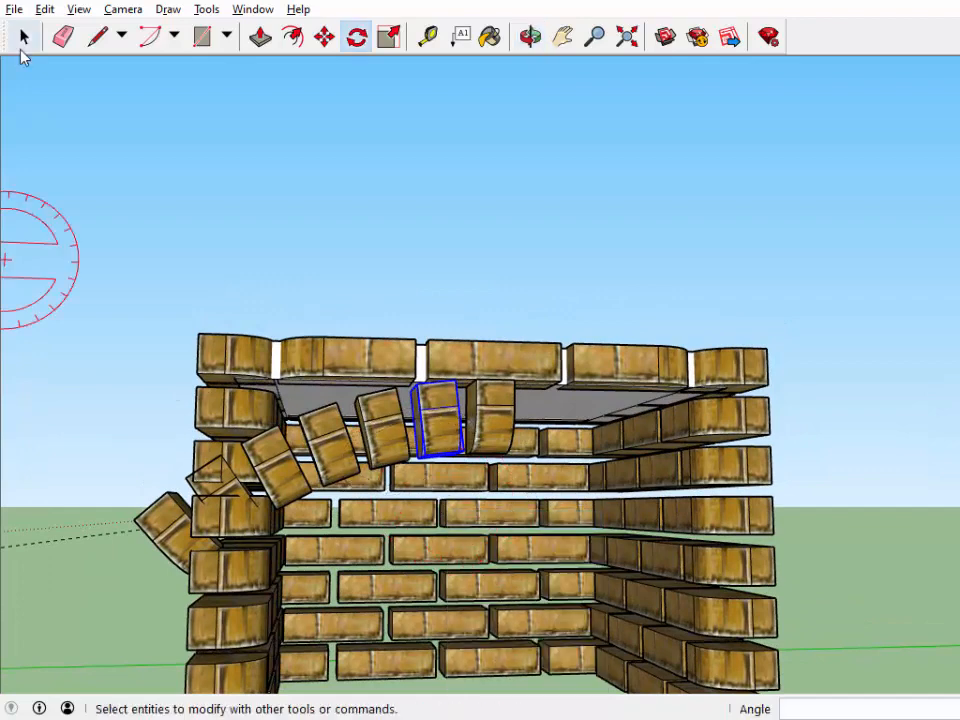
left_click(228, 500)
key("Delete")
left_click(168, 535)
key("Delete")
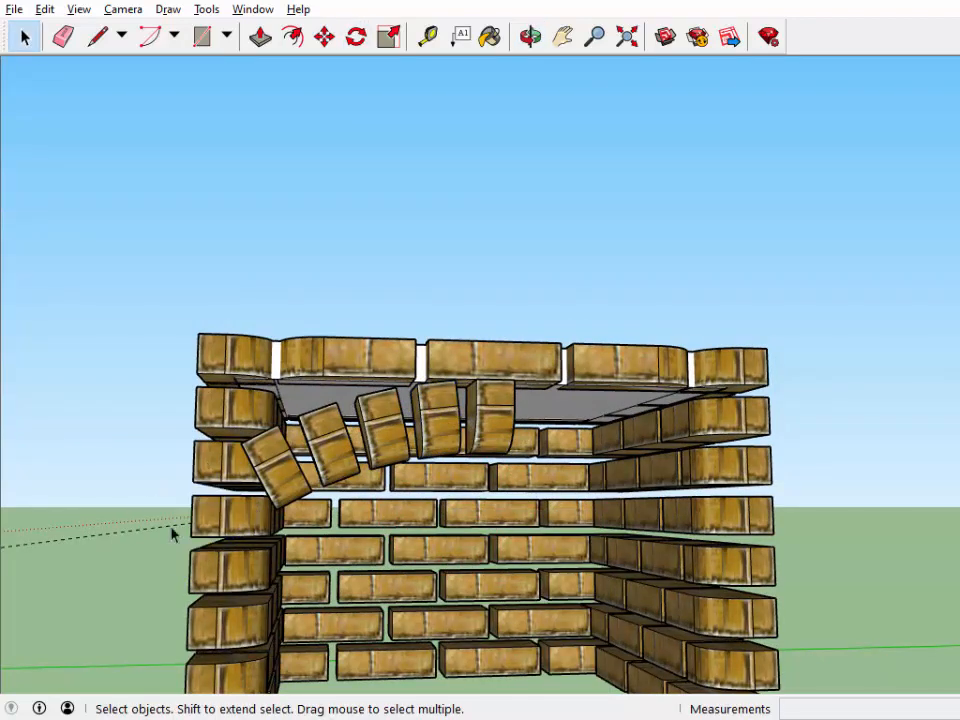
- Copy the five bricks of the half arch and paste the duplicate near the ground line in front of the opening
left_click(530, 37)
left_click_drag(535, 305, 516, 345)
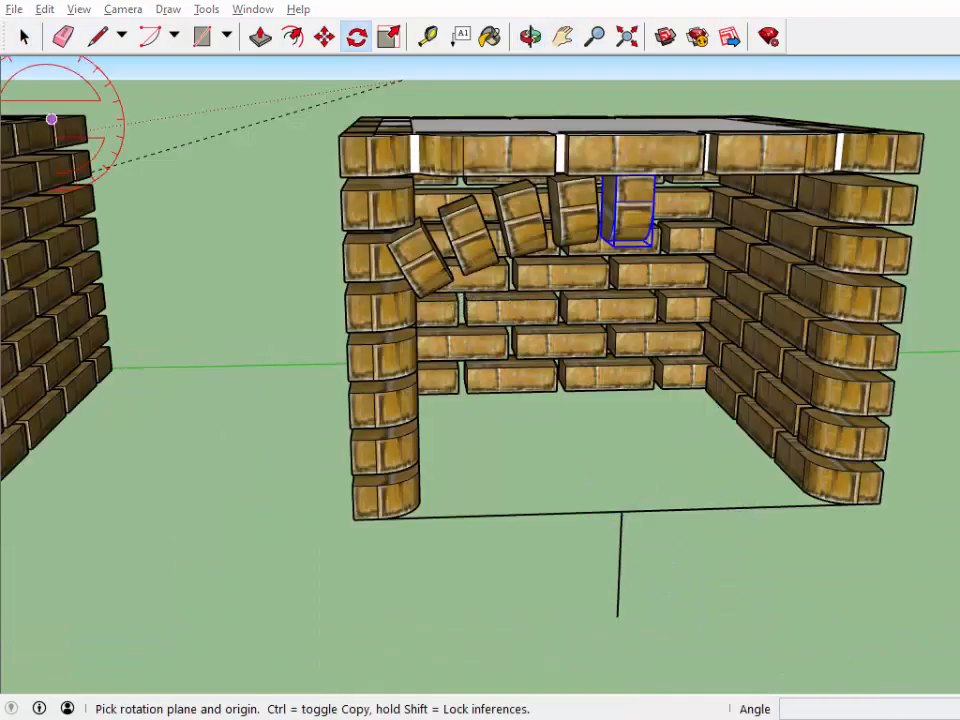
left_click(24, 37)
left_click(27, 40)
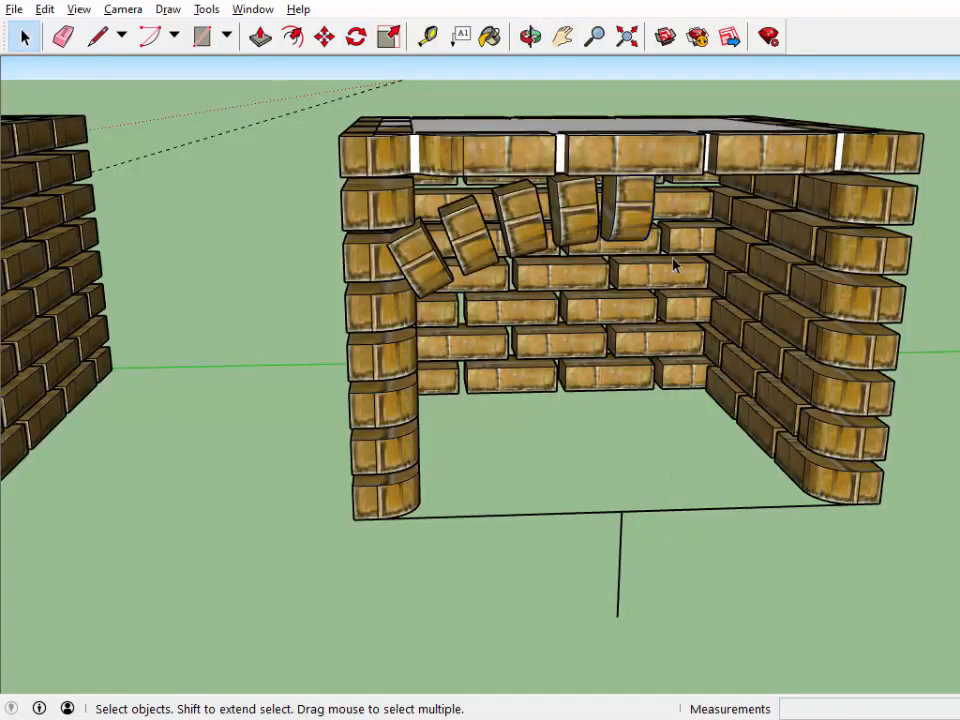
left_click(626, 219)
left_click(573, 225, "shift")
left_click(525, 232, "shift")
left_click(481, 248, "shift")
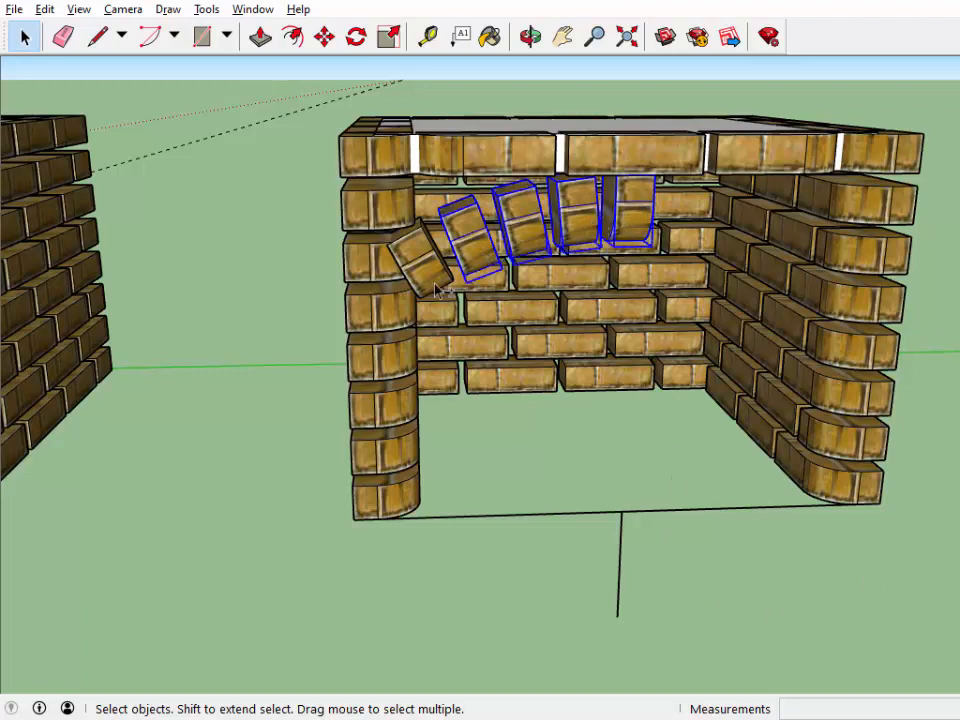
key("ctrl+c")
key("ctrl+v")
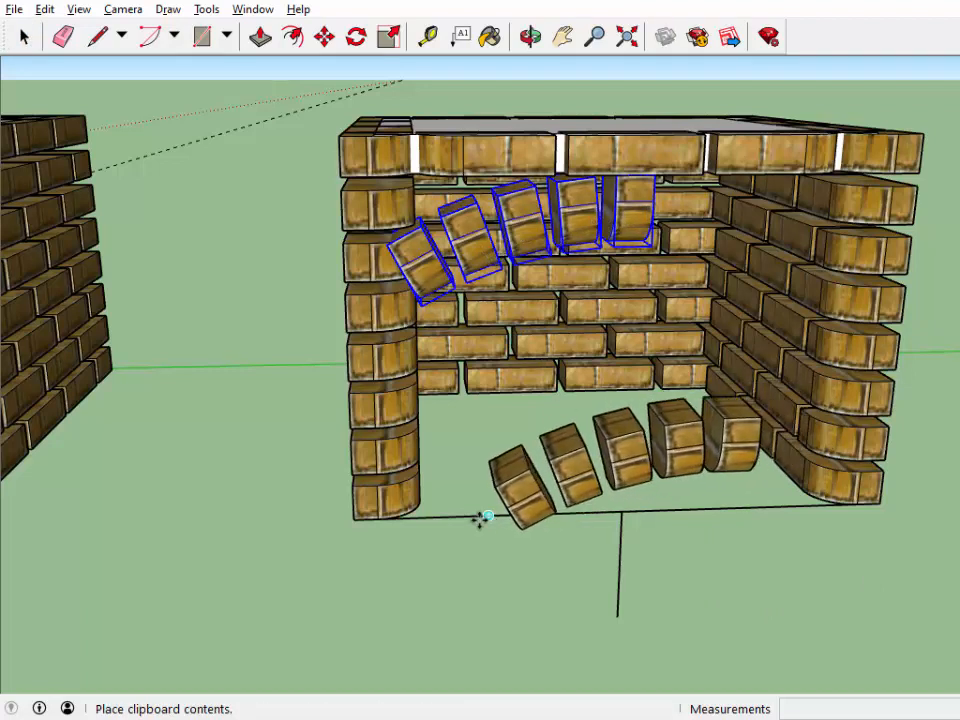
left_click(498, 540)
- Mirror the pasted half arch by scaling it to -1,00 along the green axis
key("m")
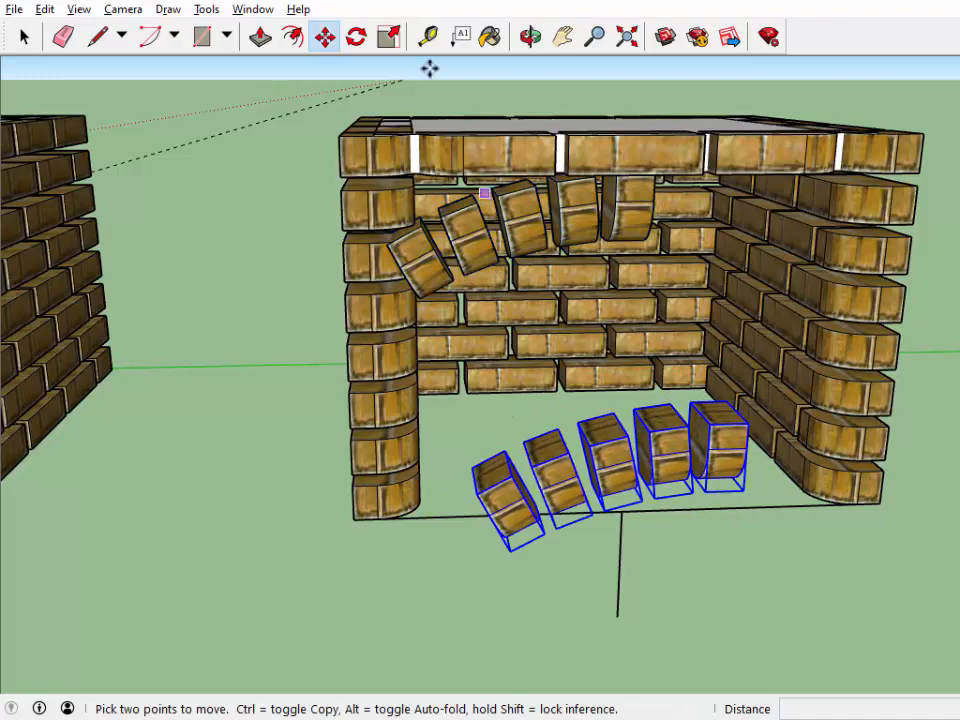
left_click(390, 38)
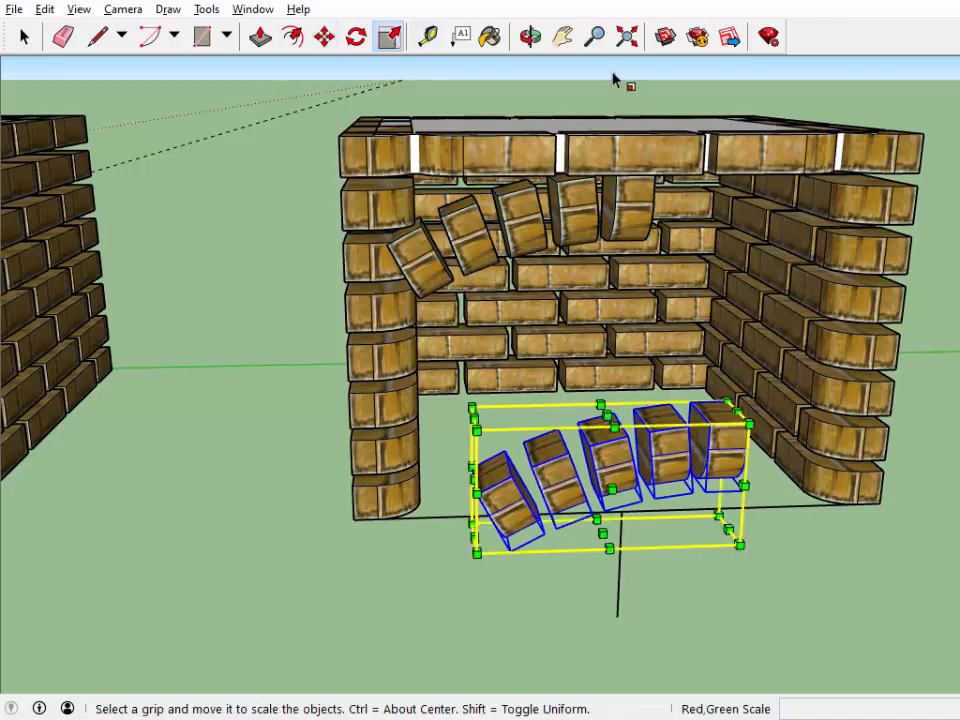
left_click(530, 38)
left_click_drag(572, 352, 630, 376)
right_click(630, 376)
left_click(668, 385)
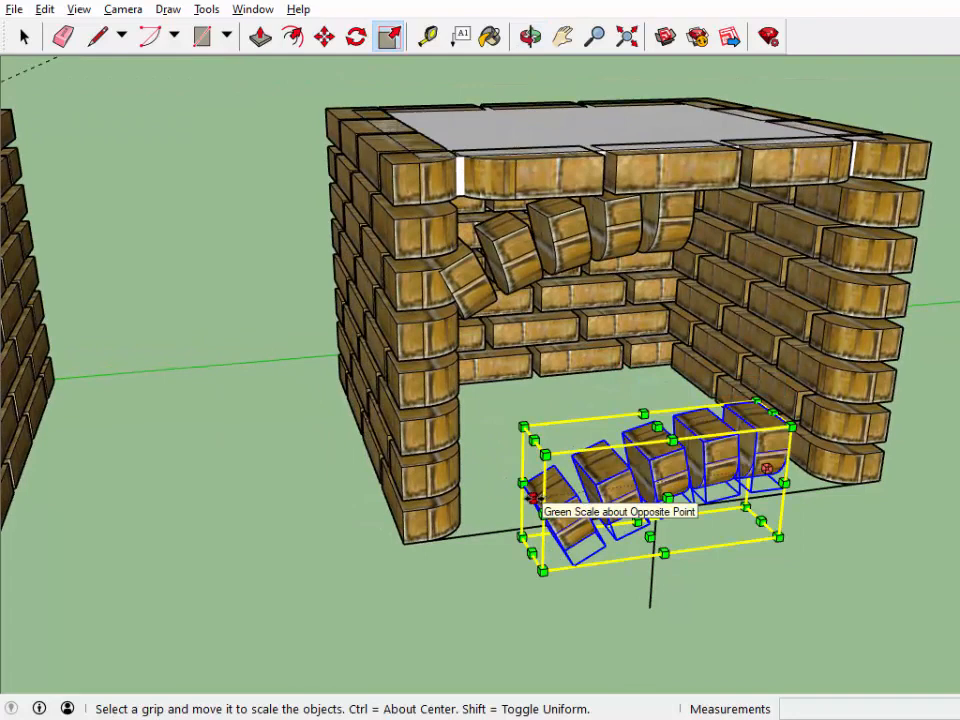
left_click_drag(533, 497, 955, 404)
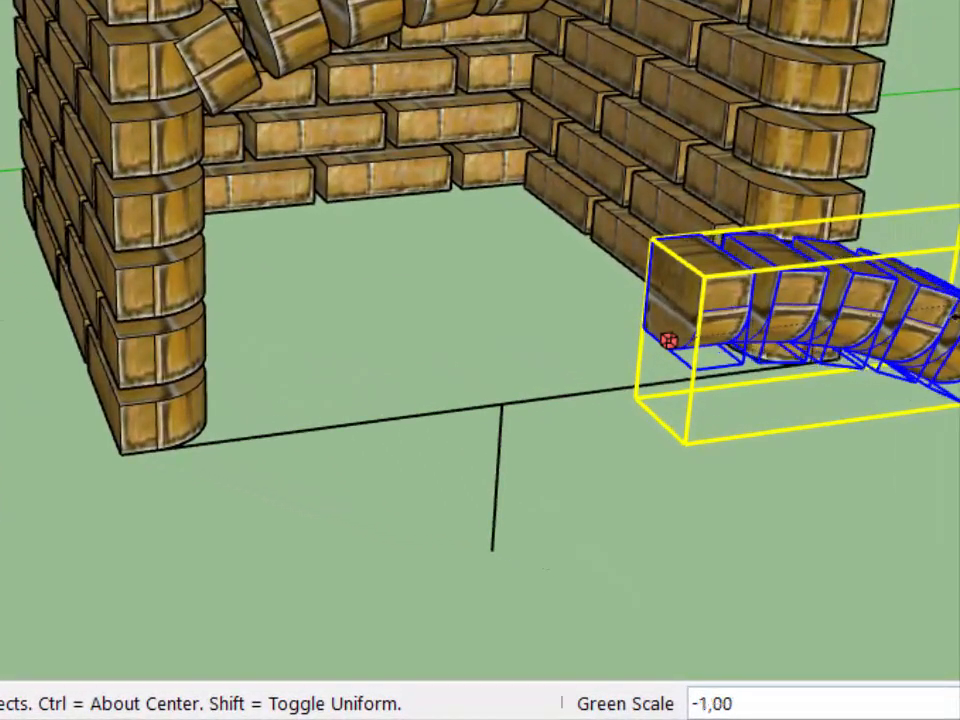
middle_click_drag(955, 317, 692, 317, "shift")
left_click_drag(936, 321, 757, 357)
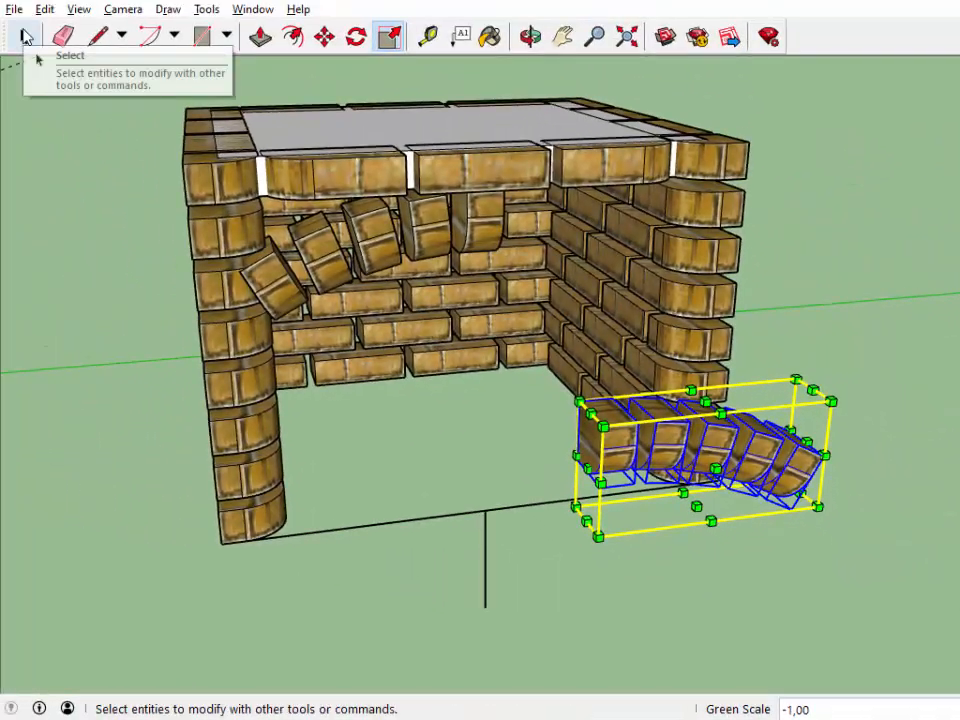
- Move the mirrored half arch by its upright brick's upper front corner onto the matching corner of the original central brick
left_click(323, 37)
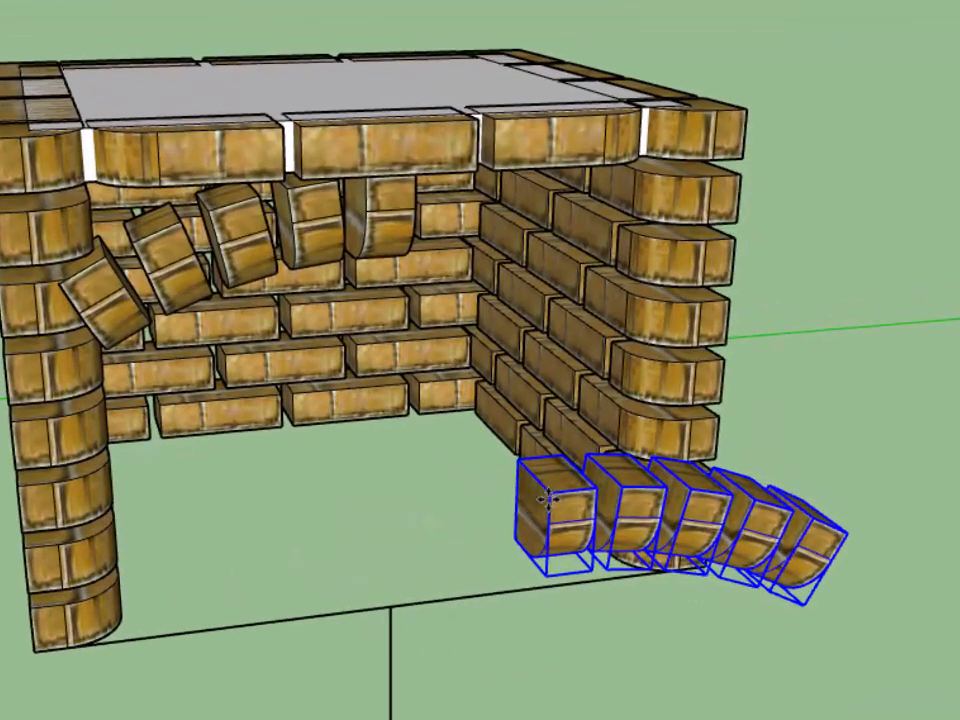
left_click(594, 436)
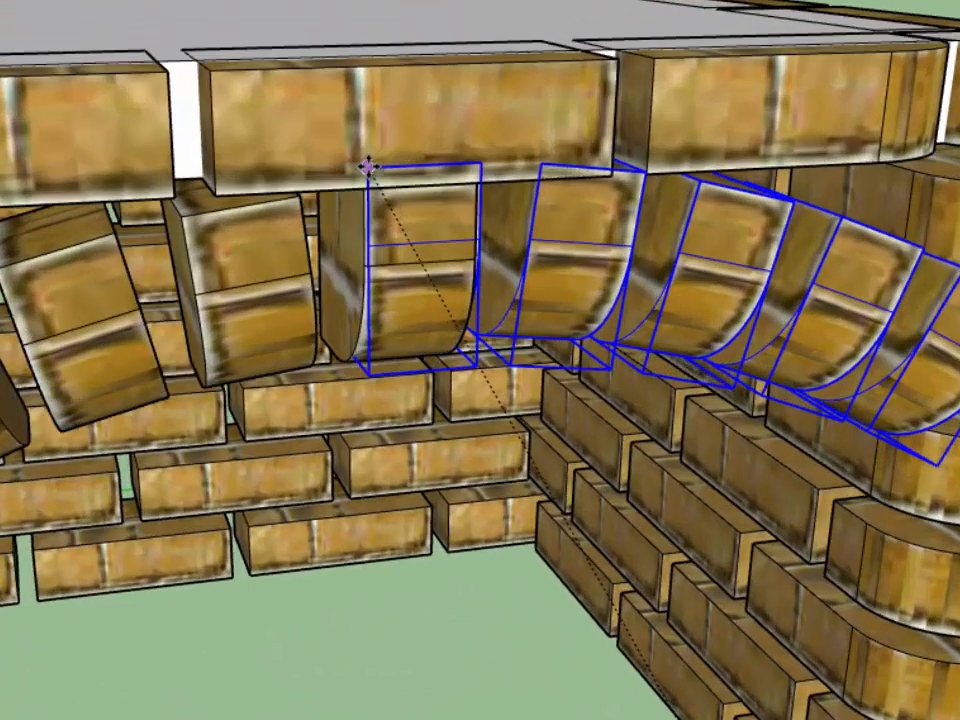
left_click(363, 187)
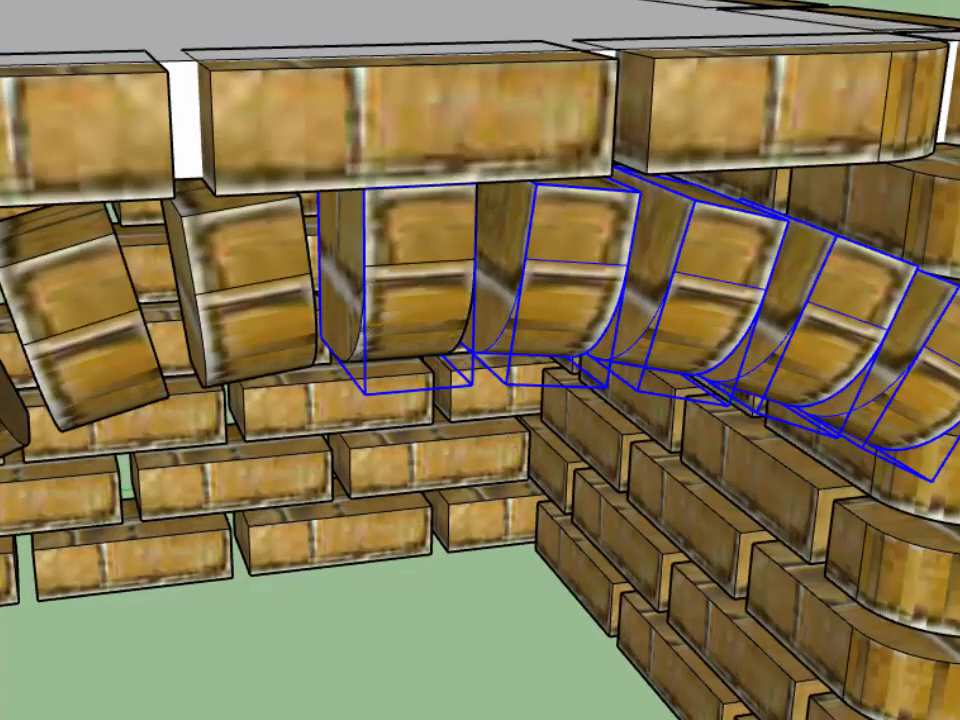
left_click(420, 270)
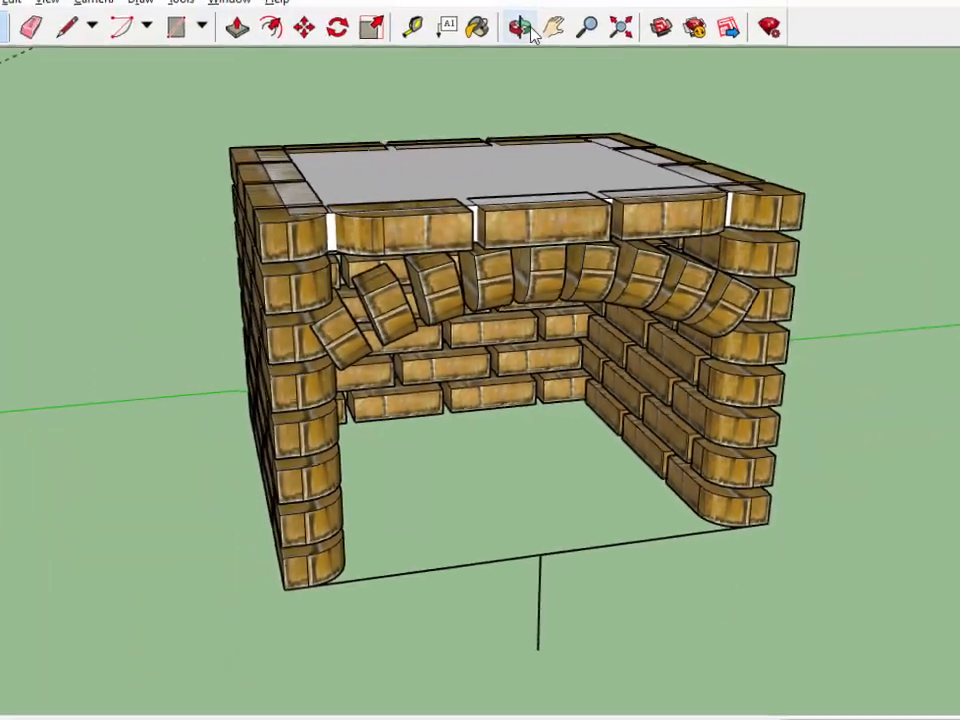
- Select all nine arch bricks and move them straight down 0,02 m, using the joint gap in the adjacent column as reference
left_click(519, 28)
left_click_drag(600, 330, 556, 565)
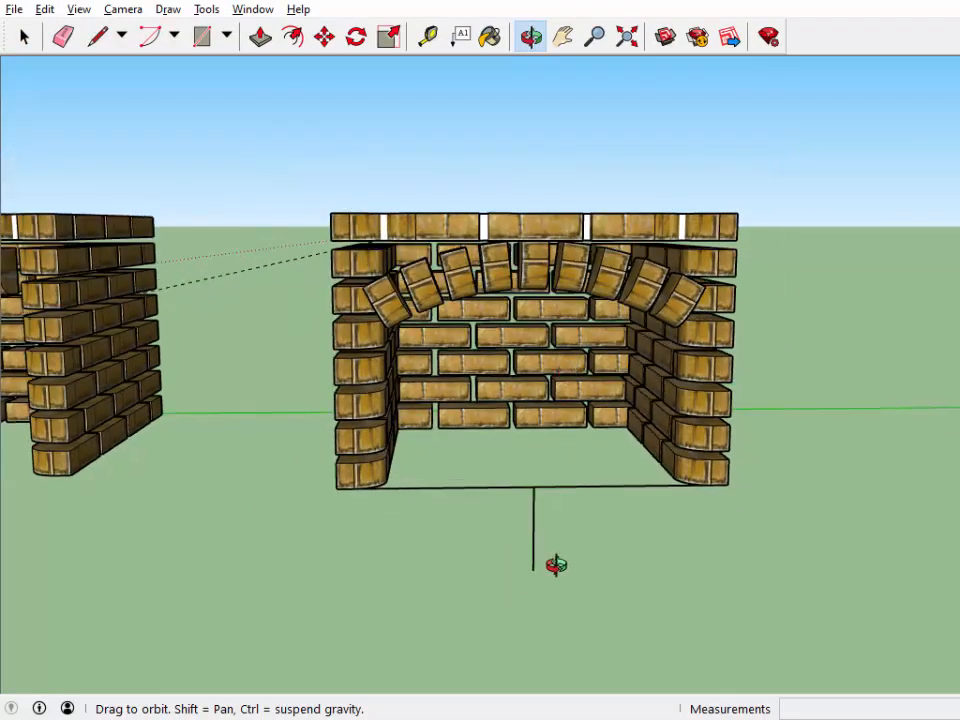
scroll(491, 182, "up", 4)
left_click_drag(611, 313, 615, 296)
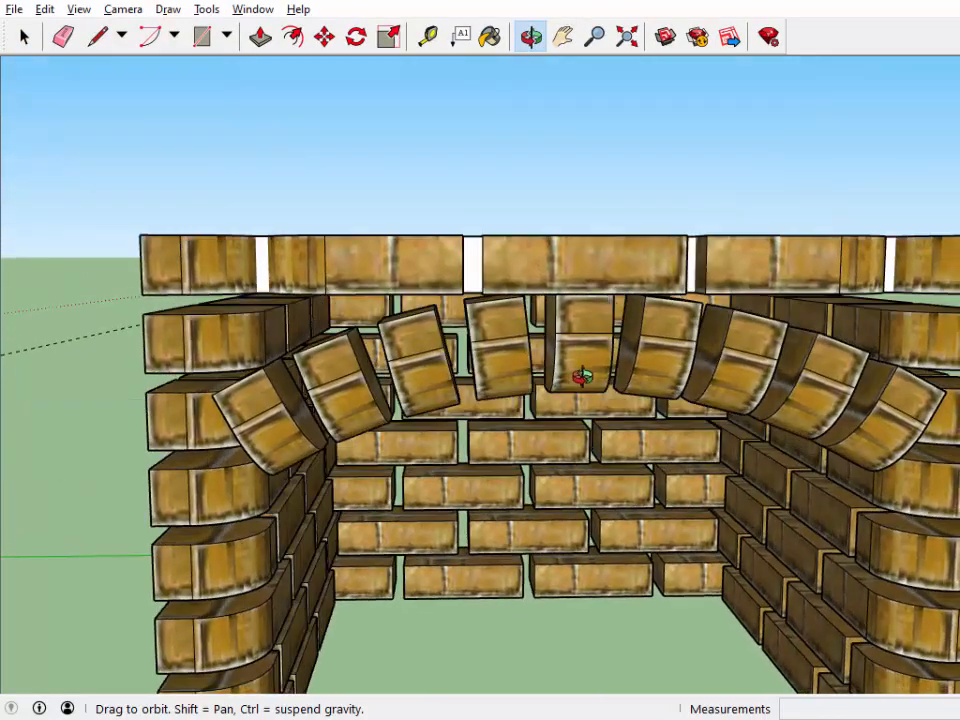
scroll(580, 372, "down", 2)
right_click(611, 421)
left_click(654, 431)
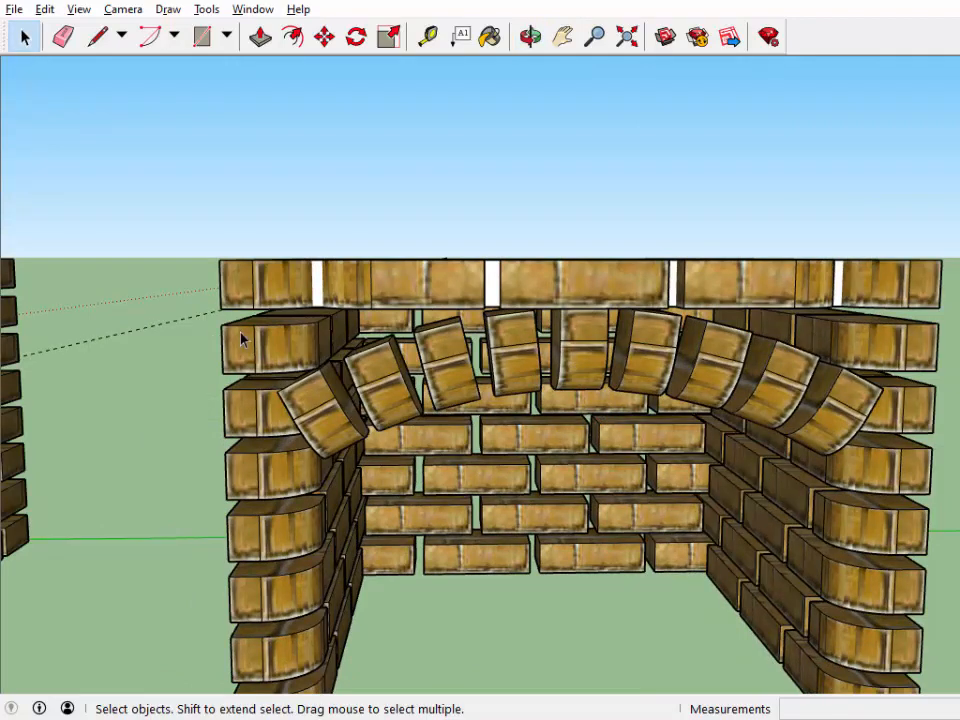
left_click(313, 412)
left_click(394, 394, "shift")
left_click(452, 379, "shift")
left_click(521, 366, "shift")
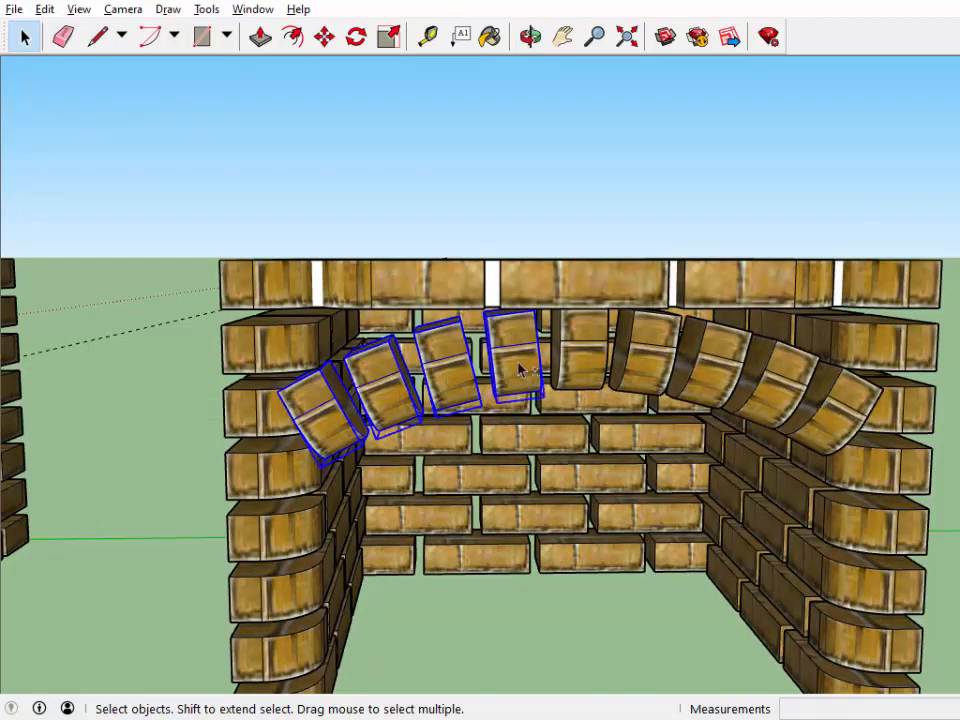
left_click(580, 360, "shift")
left_click(655, 374, "shift")
left_click(707, 381, "shift")
left_click(776, 401, "shift")
left_click(840, 408, "shift")
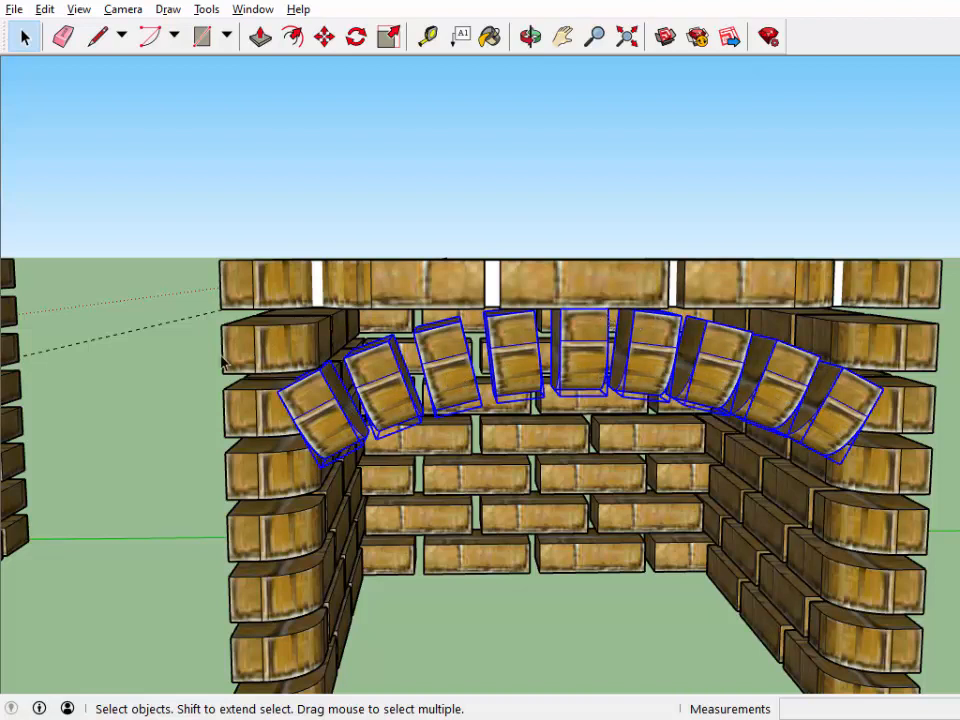
key("m")
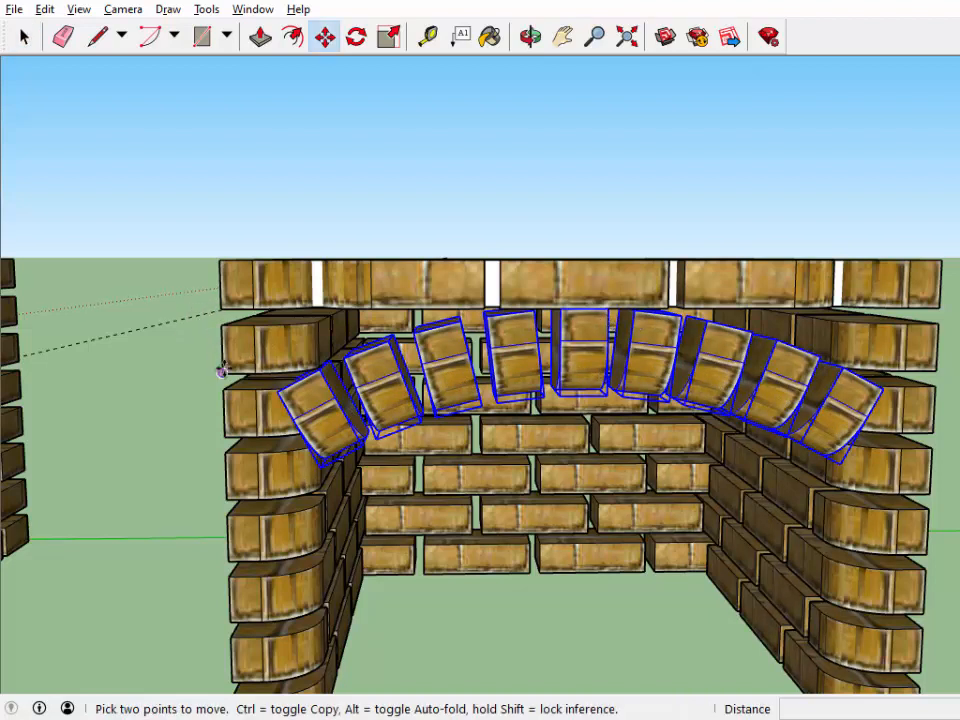
left_click_drag(224, 372, 223, 388)
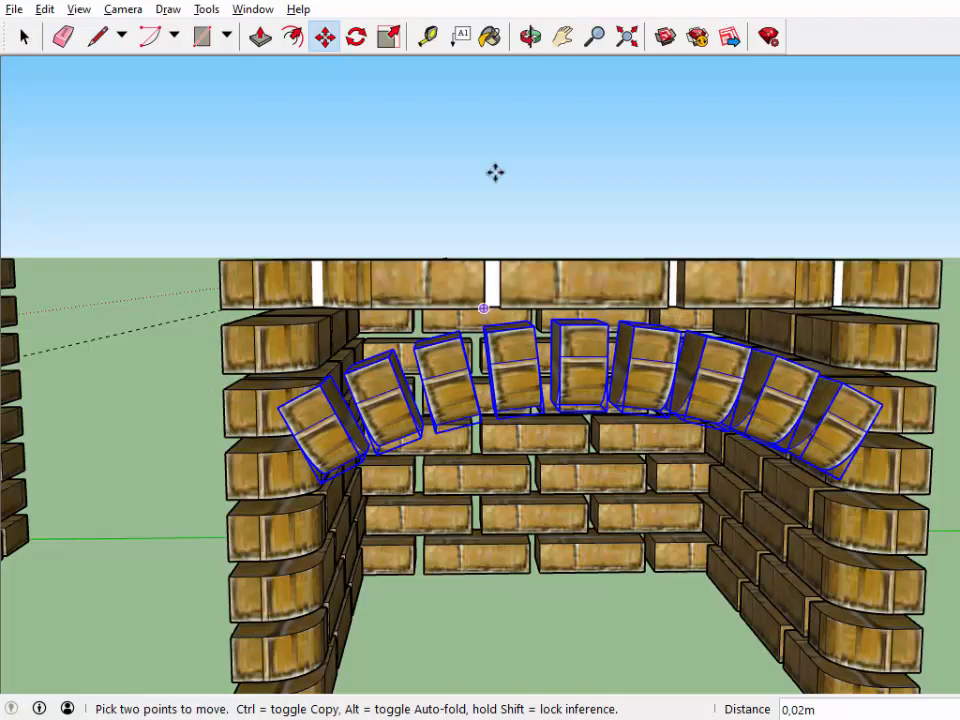
- Examine the lowered arch from below, the front and above, and compare it with the straight-row version of the barbecue
left_click(531, 37)
left_click_drag(590, 440, 370, 316)
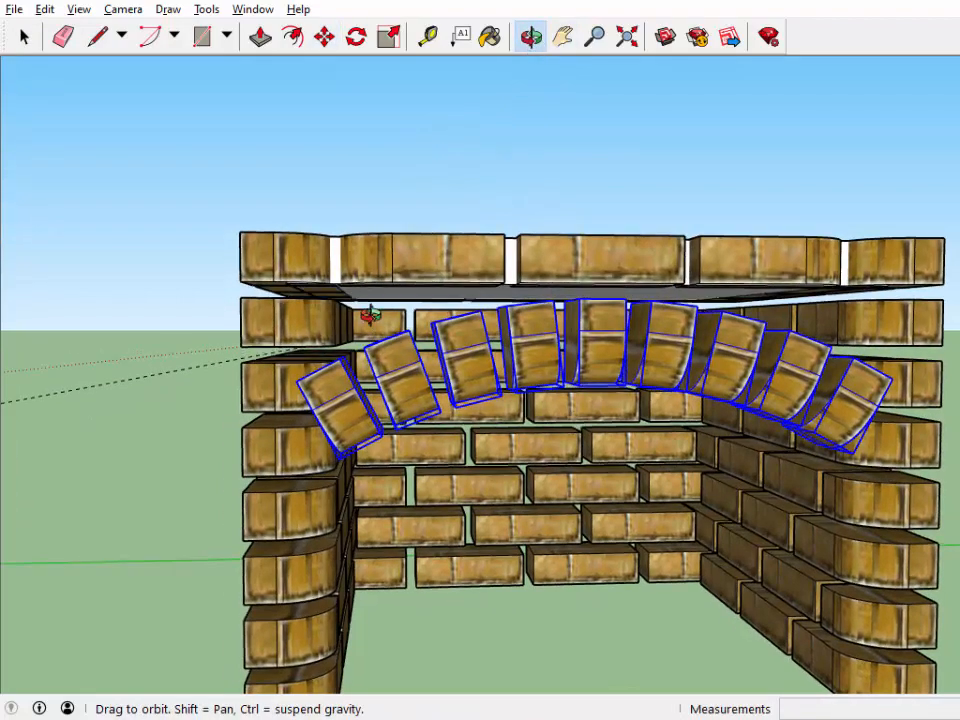
left_click_drag(880, 330, 865, 465)
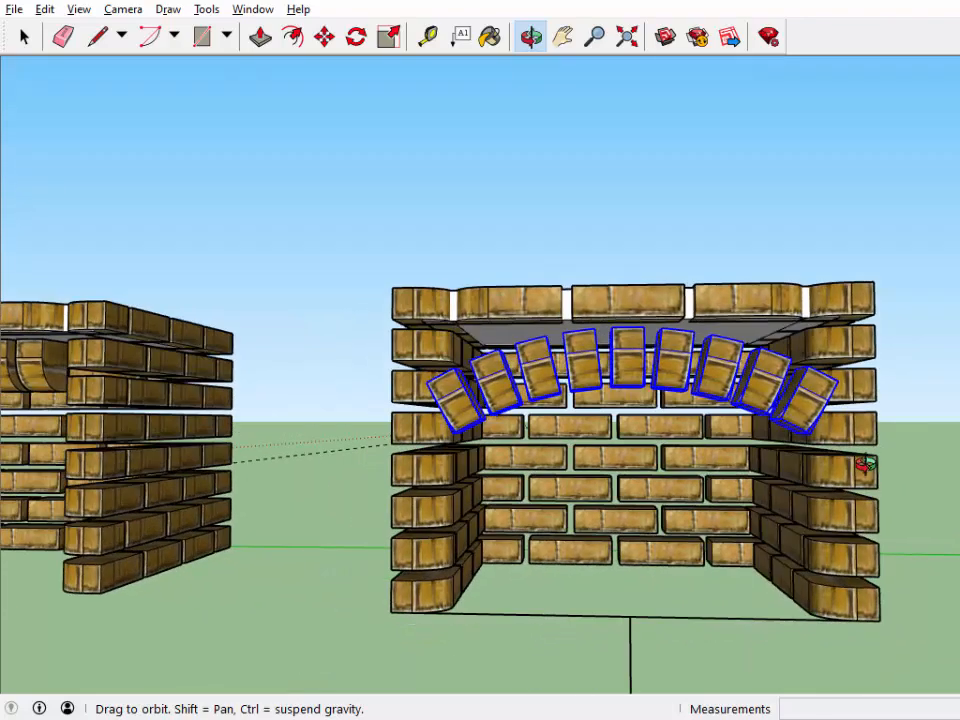
left_click_drag(822, 427, 529, 448)
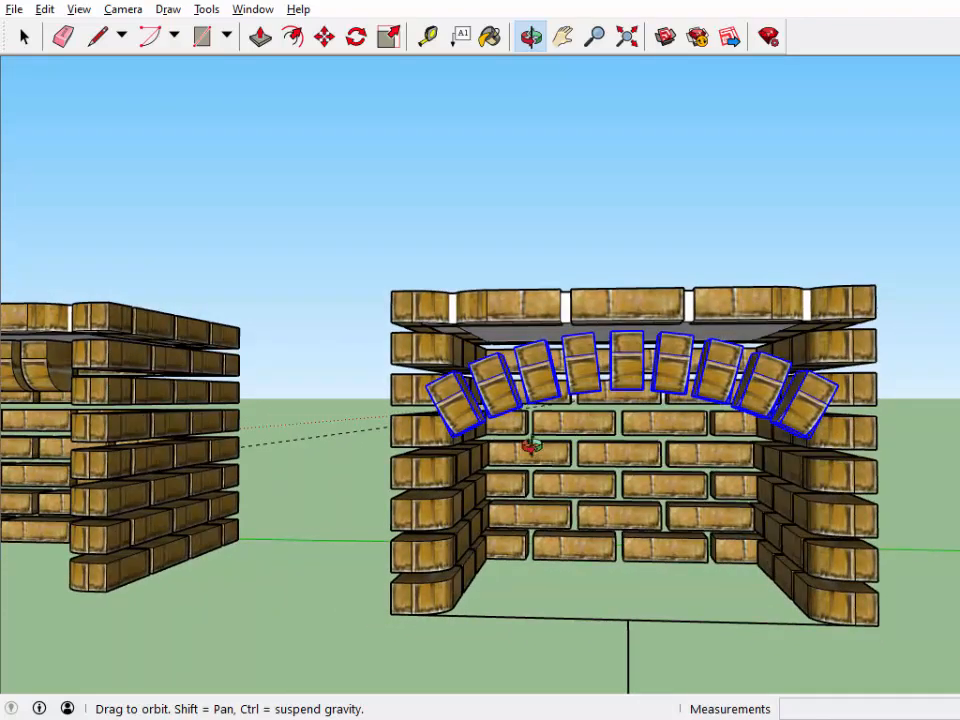
left_click_drag(420, 376, 534, 466)
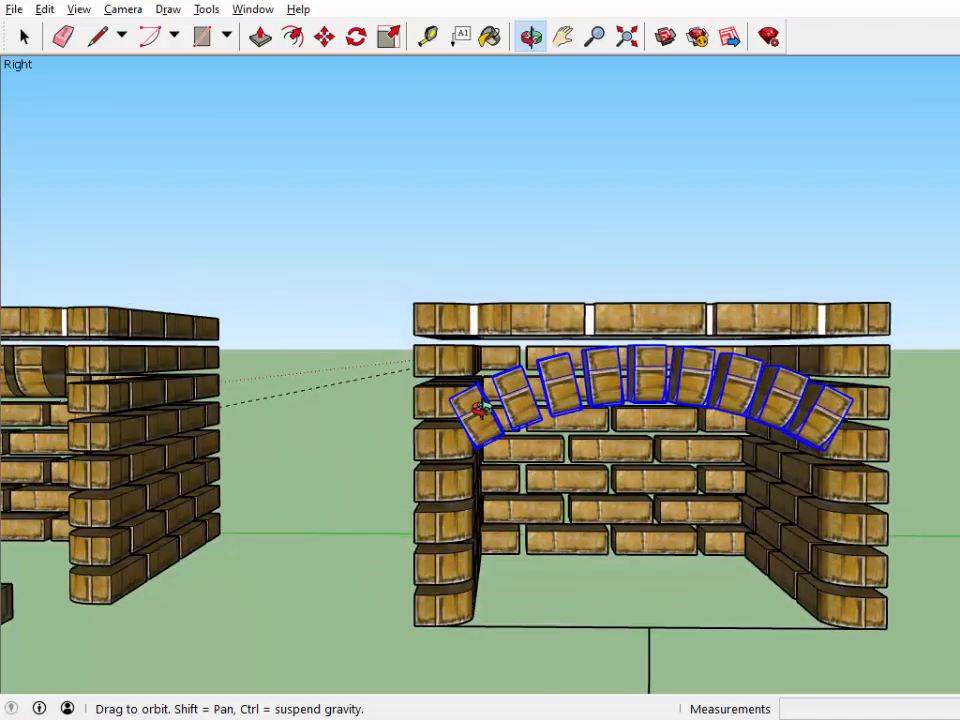
left_click_drag(740, 432, 708, 478)
right_click(690, 426)
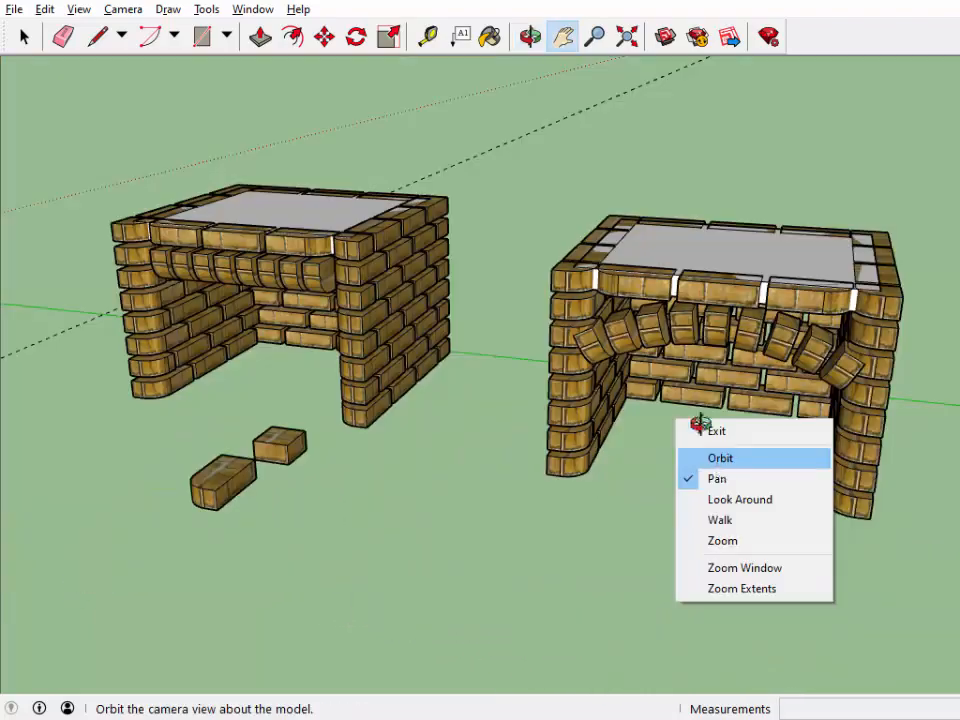
left_click(720, 456)
left_click_drag(720, 456, 664, 343)
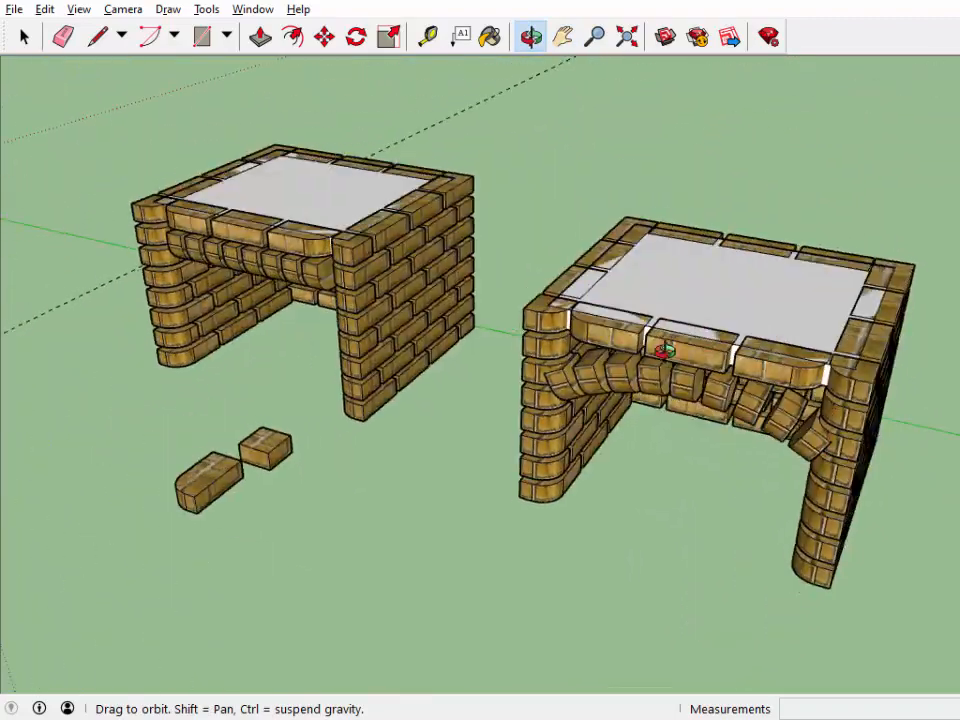